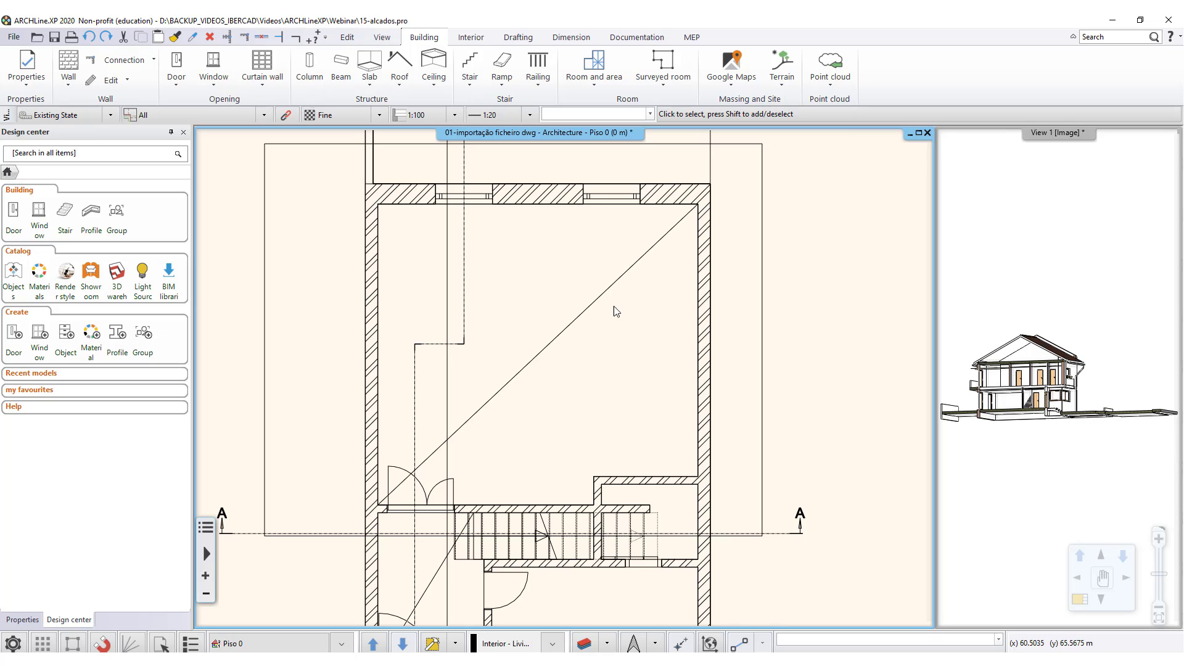
# - Select the large room's plain ceiling and start adding a single lamp to it
pyautogui.click(628, 277)
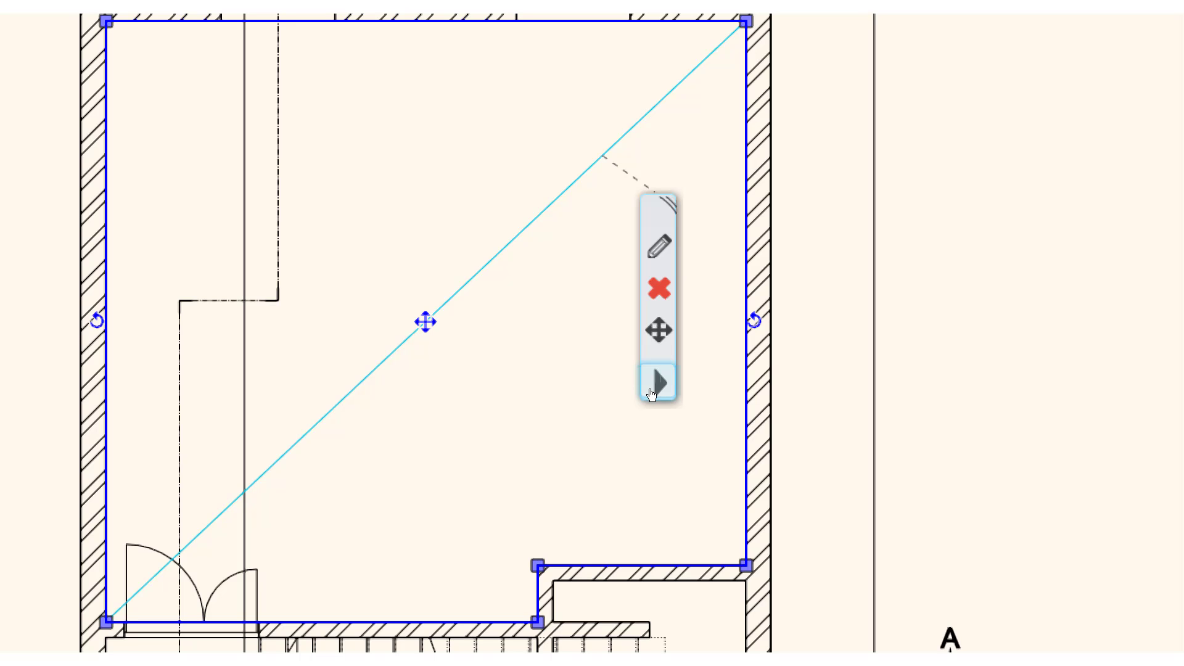
pyautogui.click(652, 394)
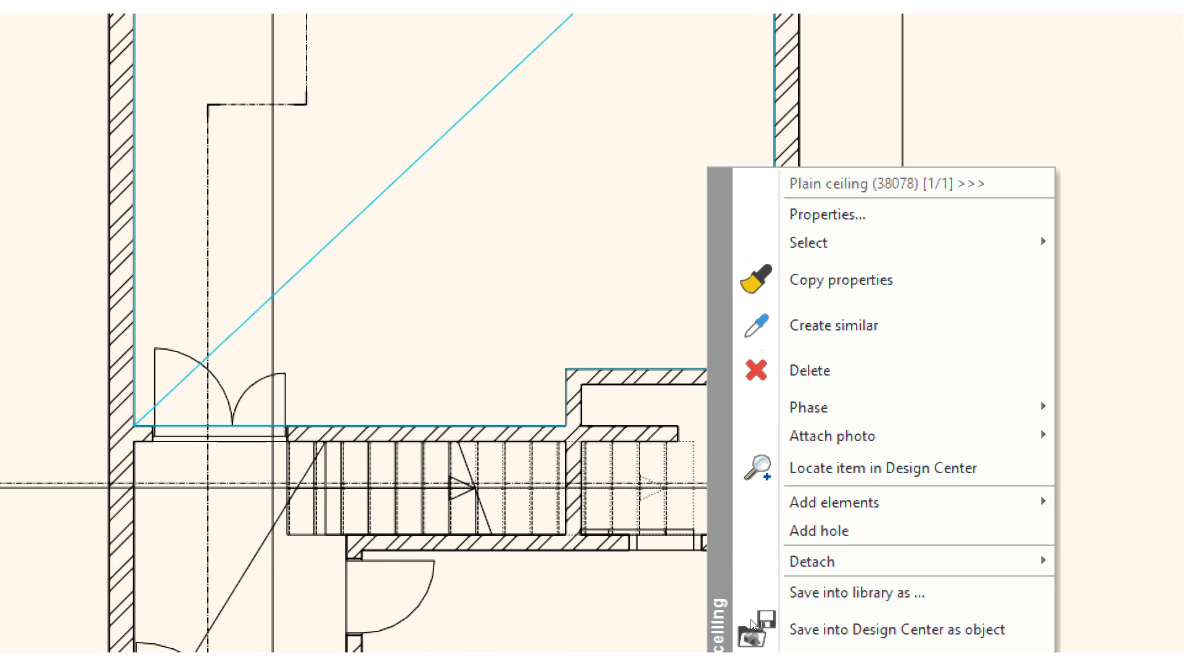
pyautogui.moveTo(833, 502)
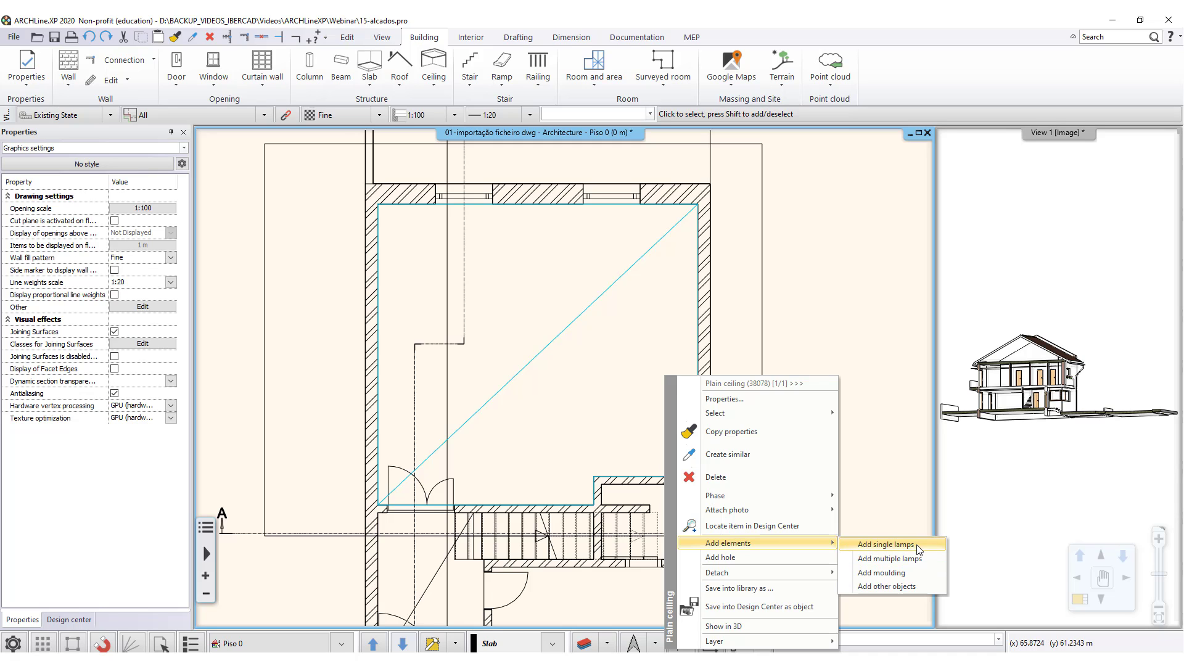
pyautogui.click(886, 544)
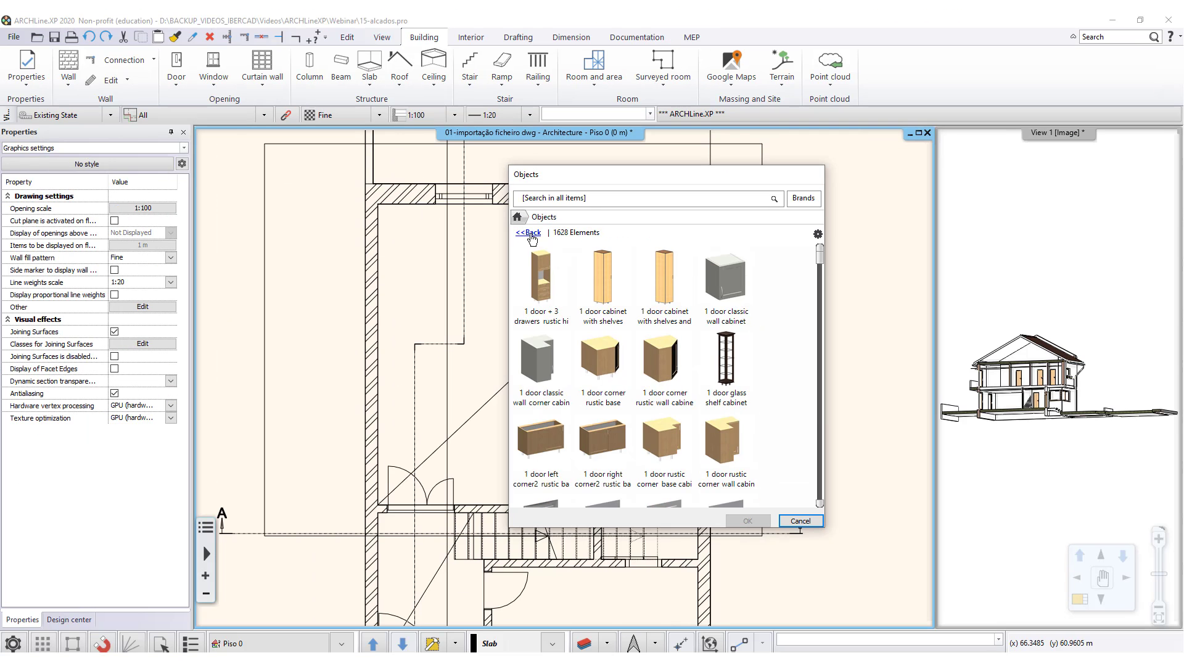
# - Browse the object library to Lighting, Pendant lights and preview the available lamps
pyautogui.click(532, 238)
pyautogui.scroll(-3, 535, 473)
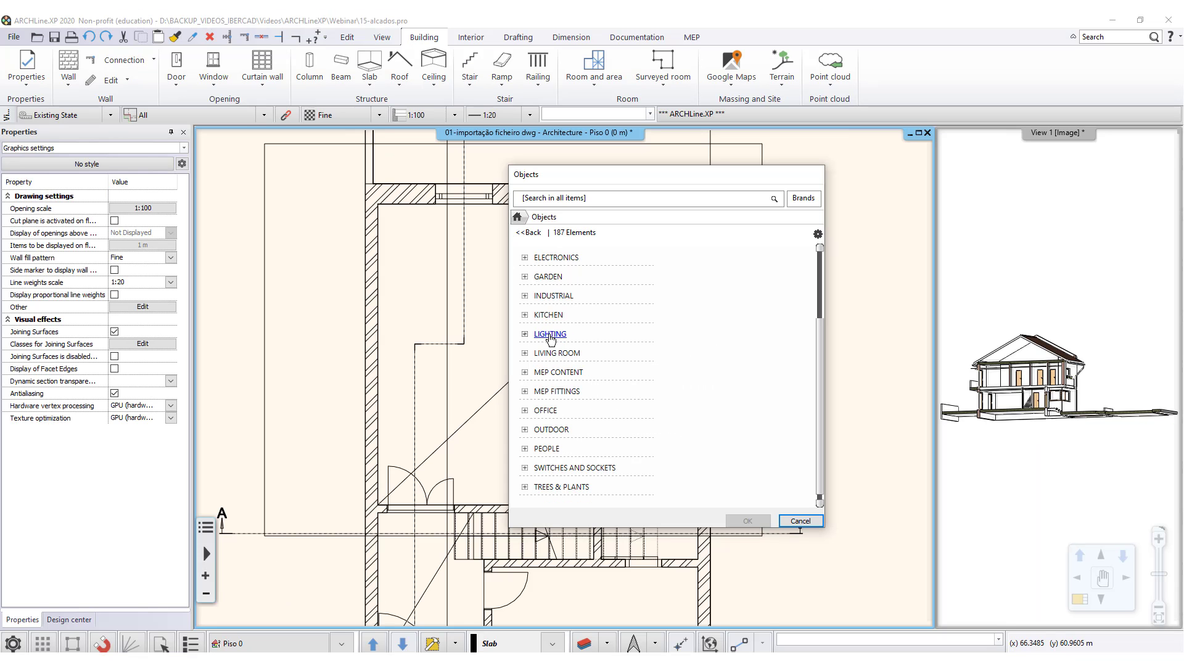
pyautogui.click(551, 333)
pyautogui.scroll(-1, 574, 413)
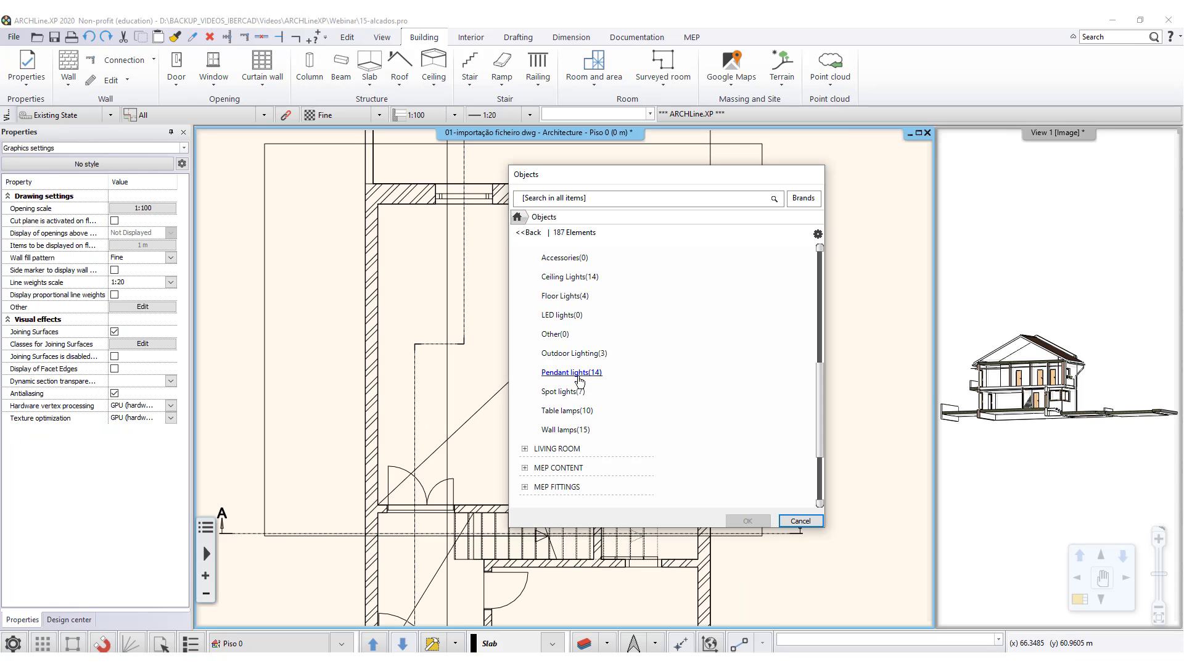
pyautogui.click(579, 373)
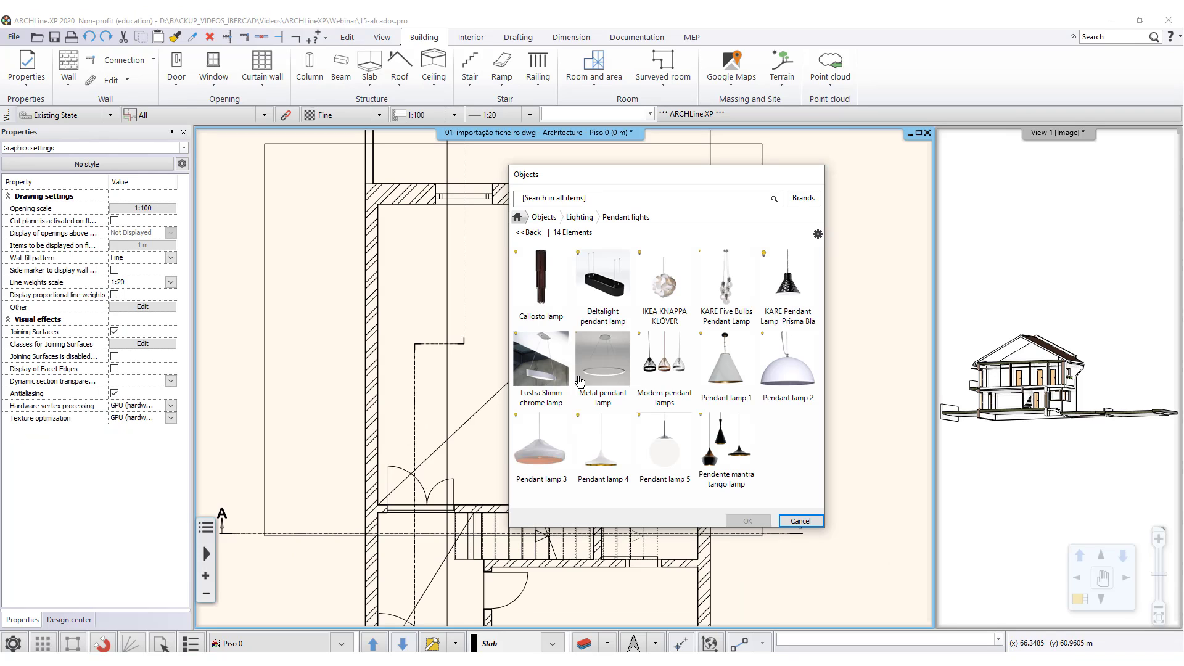
pyautogui.moveTo(588, 269)
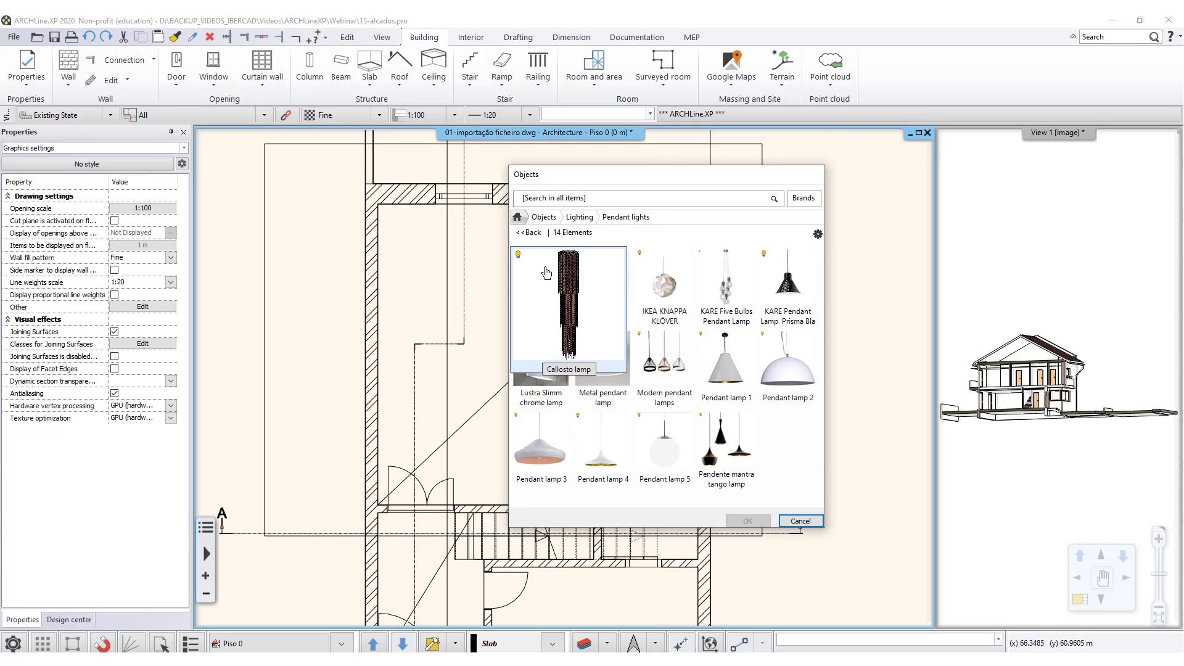
pyautogui.moveTo(661, 375)
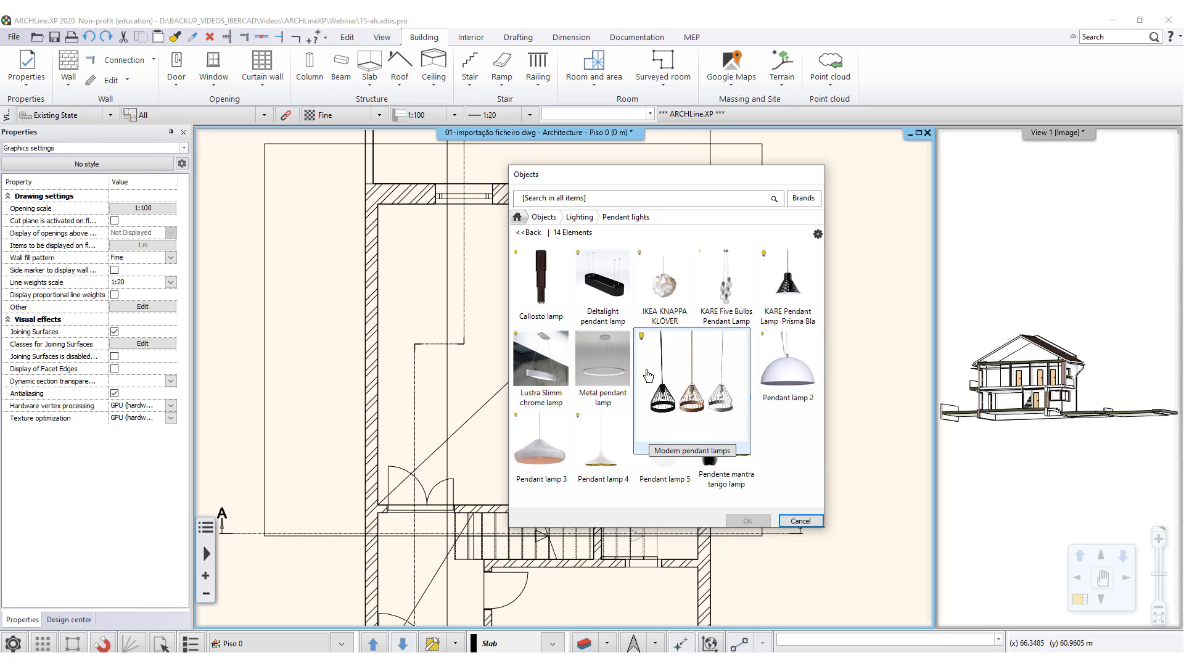
pyautogui.moveTo(617, 375)
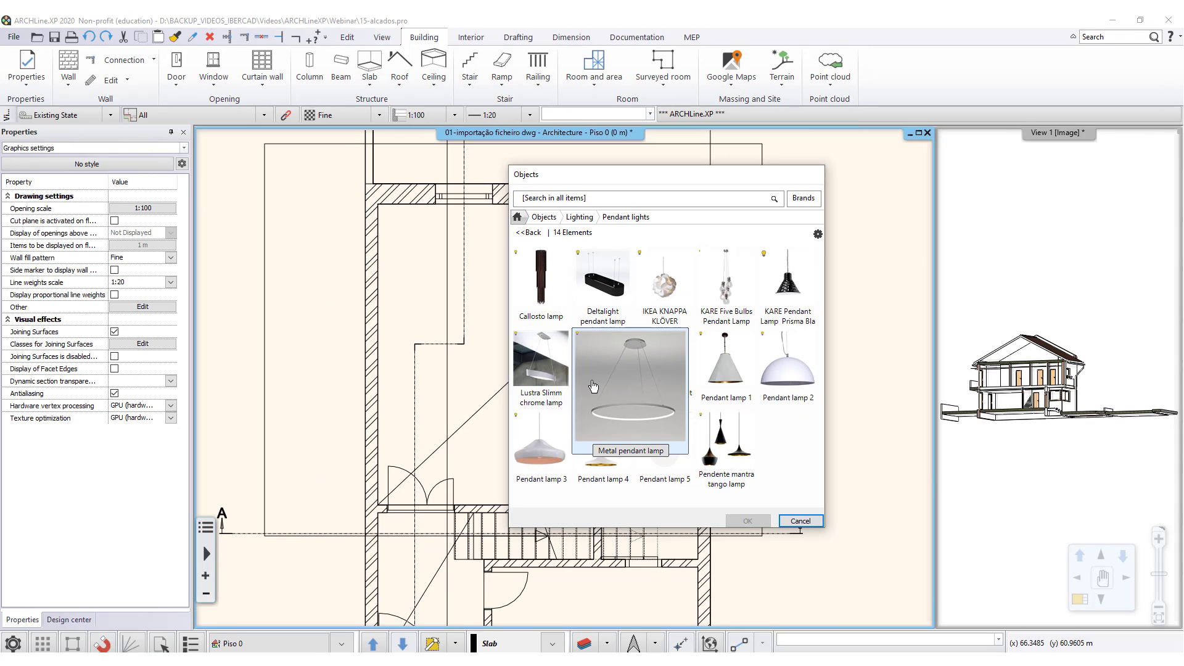
pyautogui.moveTo(690, 401)
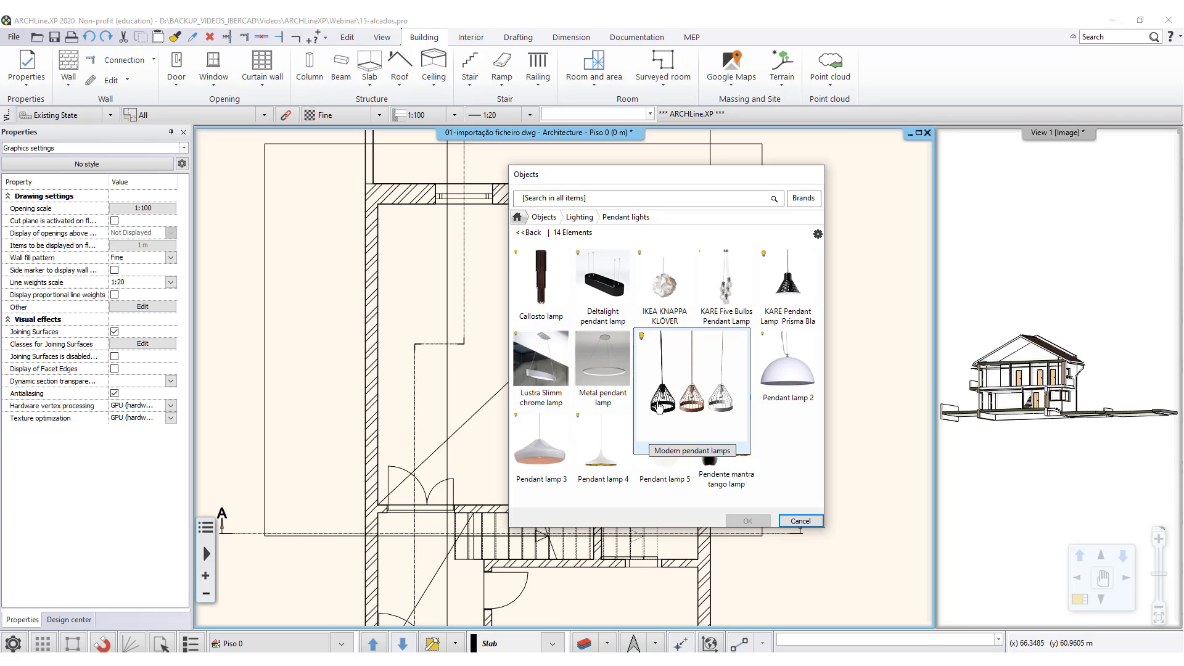
# - Return to the object categories and look through the Other objects under 3D Warehouse
pyautogui.click(525, 233)
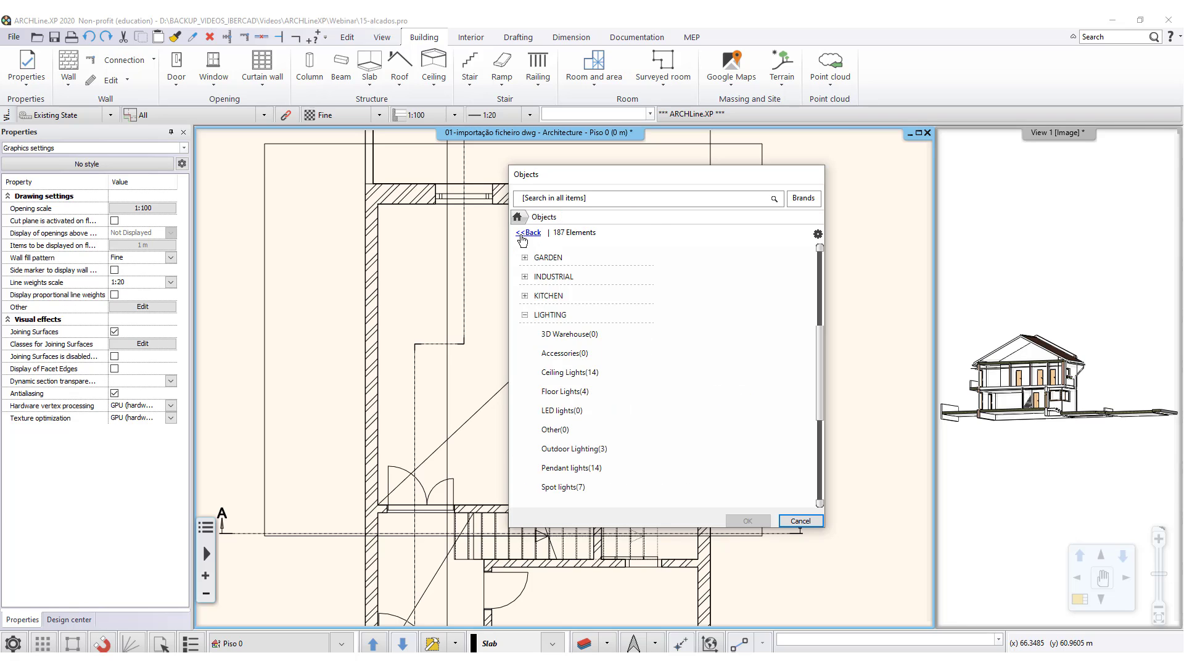
pyautogui.scroll(5, 695, 349)
pyautogui.click(556, 297)
pyautogui.click(556, 315)
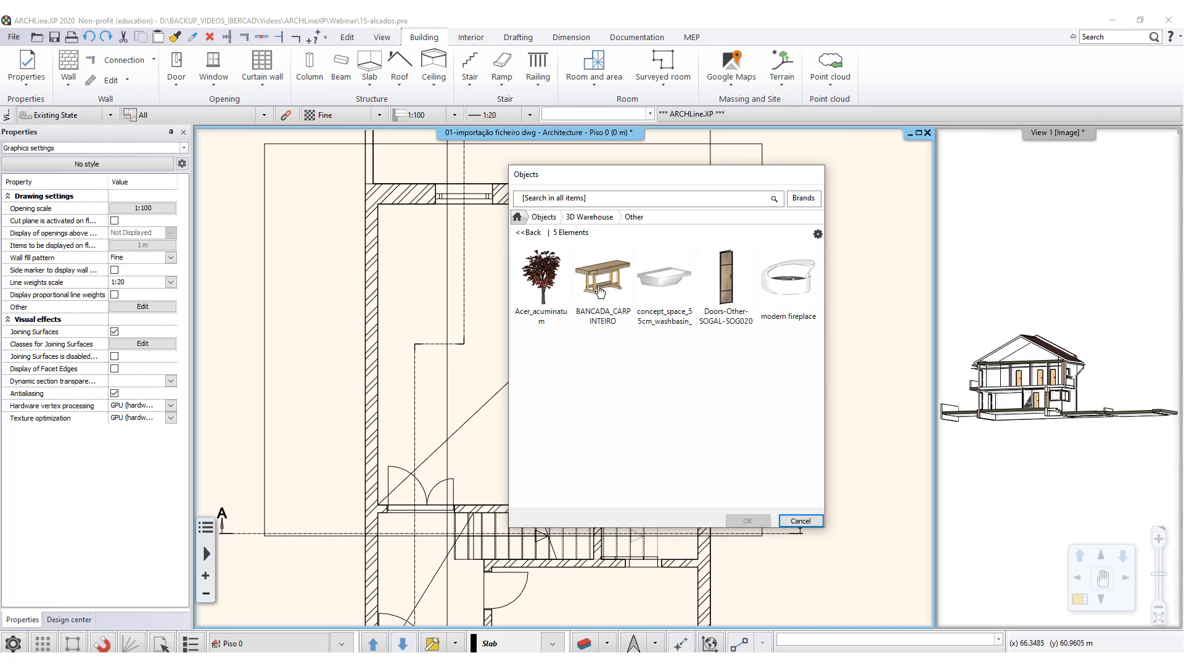
pyautogui.click(528, 233)
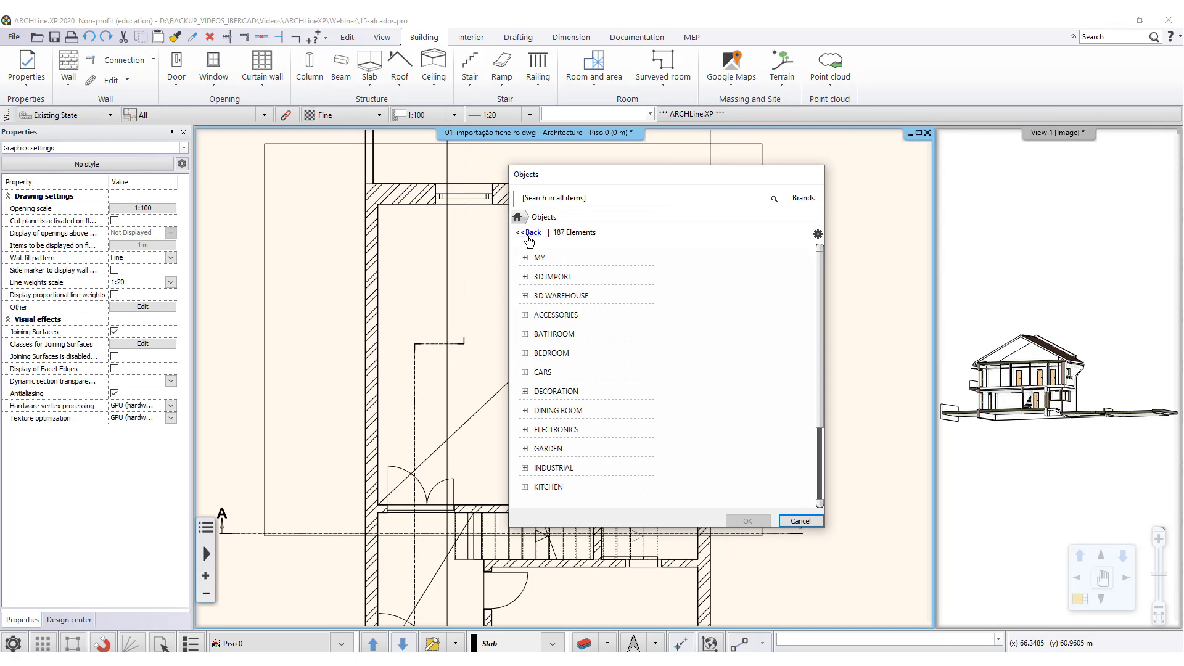
# - Choose the Metal pendant lamp from the Pendant lights and place it on the ceiling near the room's right-hand wall
pyautogui.scroll(-2, 638, 385)
pyautogui.click(551, 392)
pyautogui.scroll(-2, 626, 398)
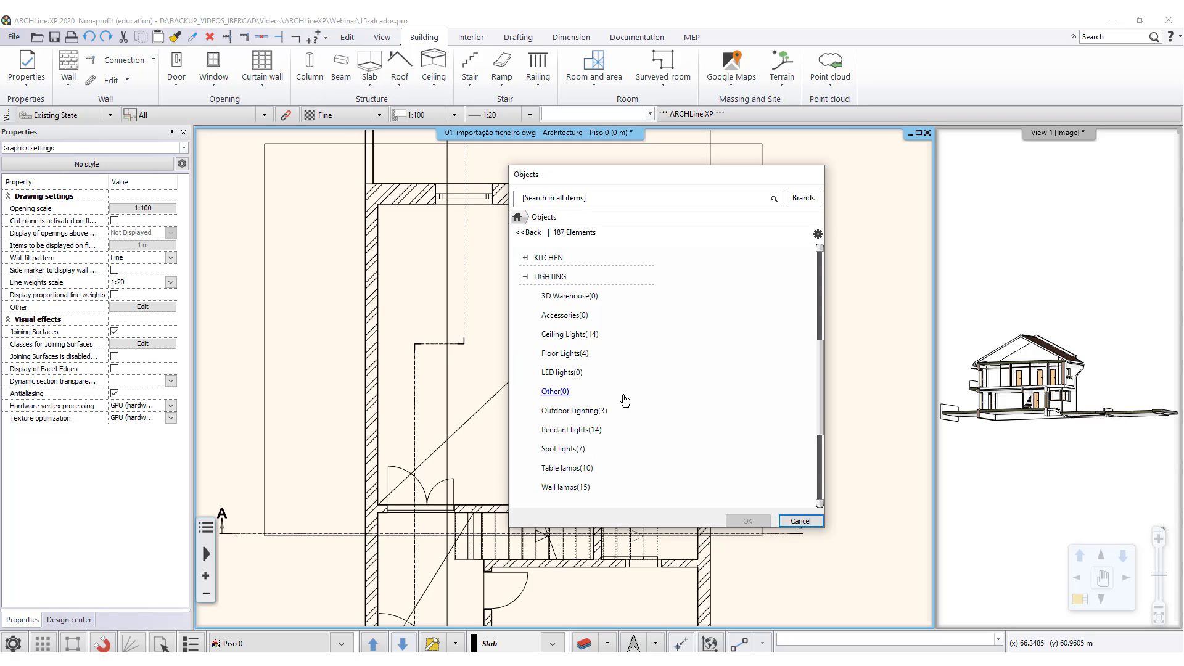
pyautogui.click(573, 432)
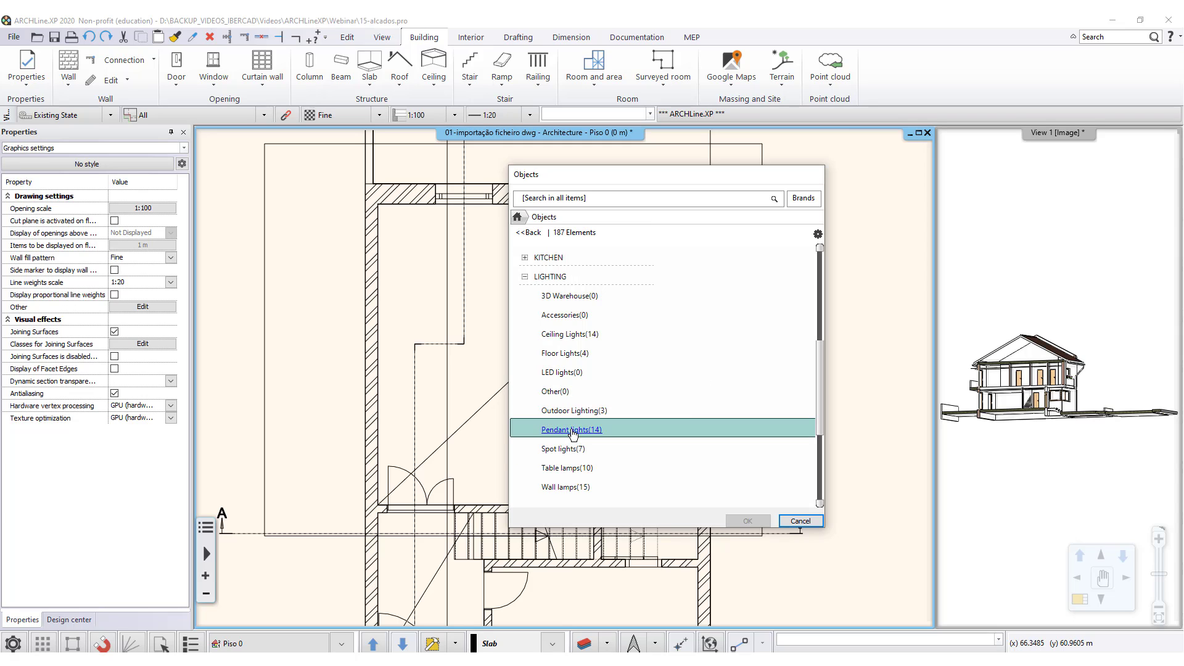
pyautogui.moveTo(616, 369)
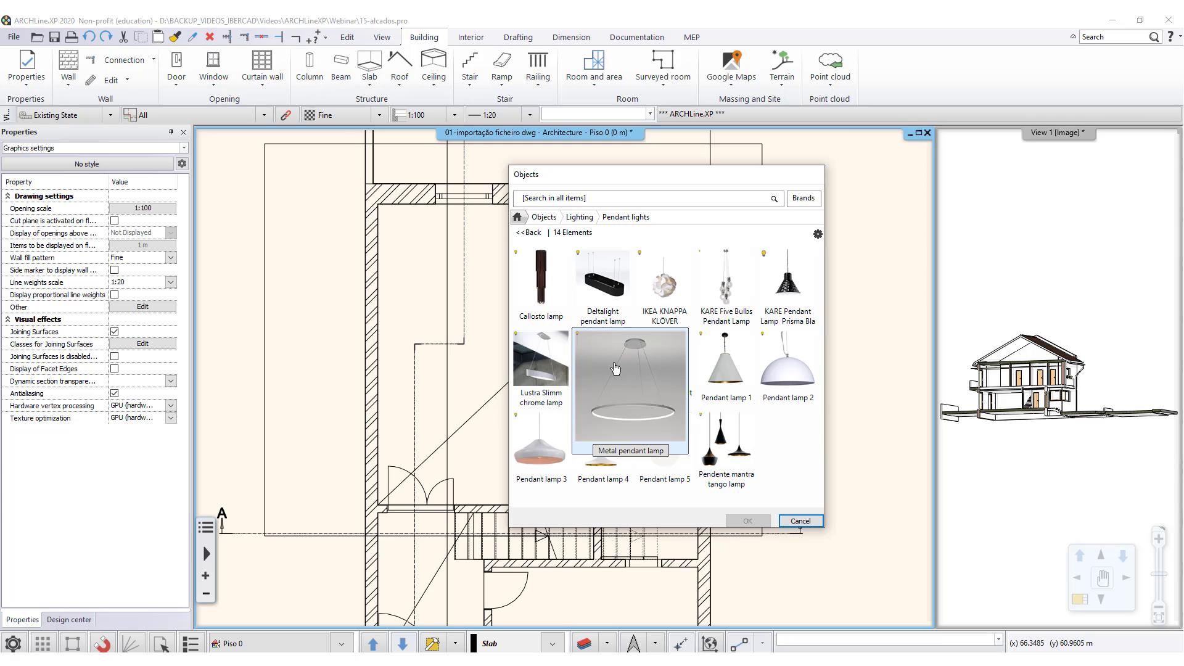
pyautogui.click(616, 369)
pyautogui.moveTo(702, 447)
pyautogui.click(747, 521)
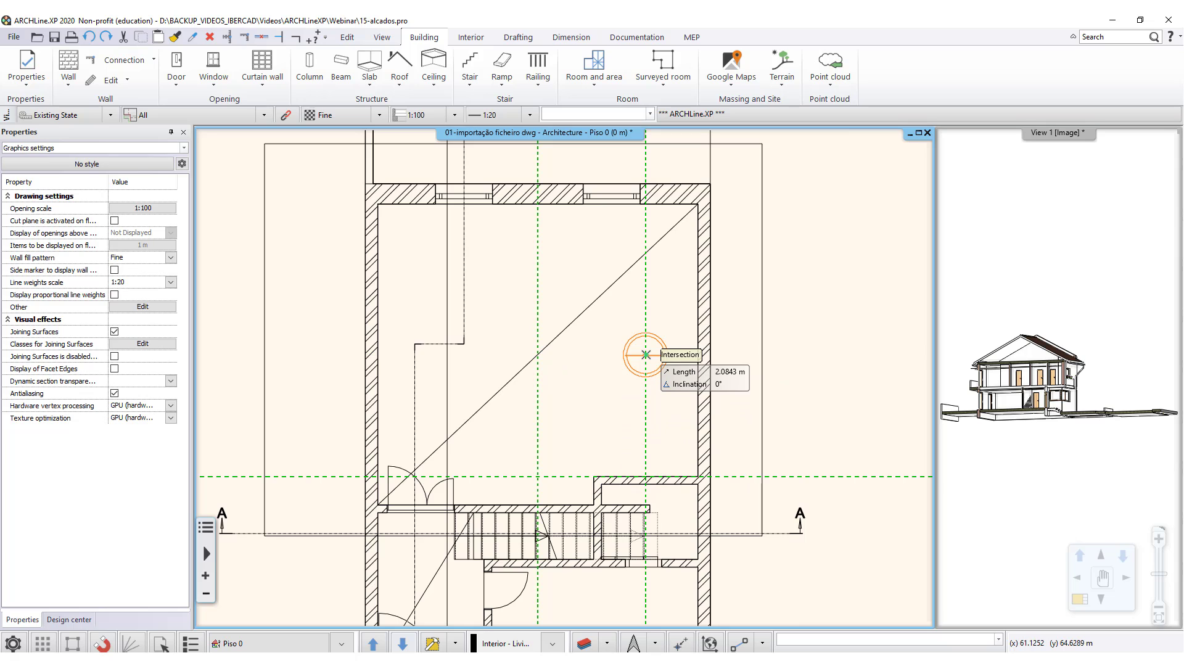
pyautogui.click(646, 354)
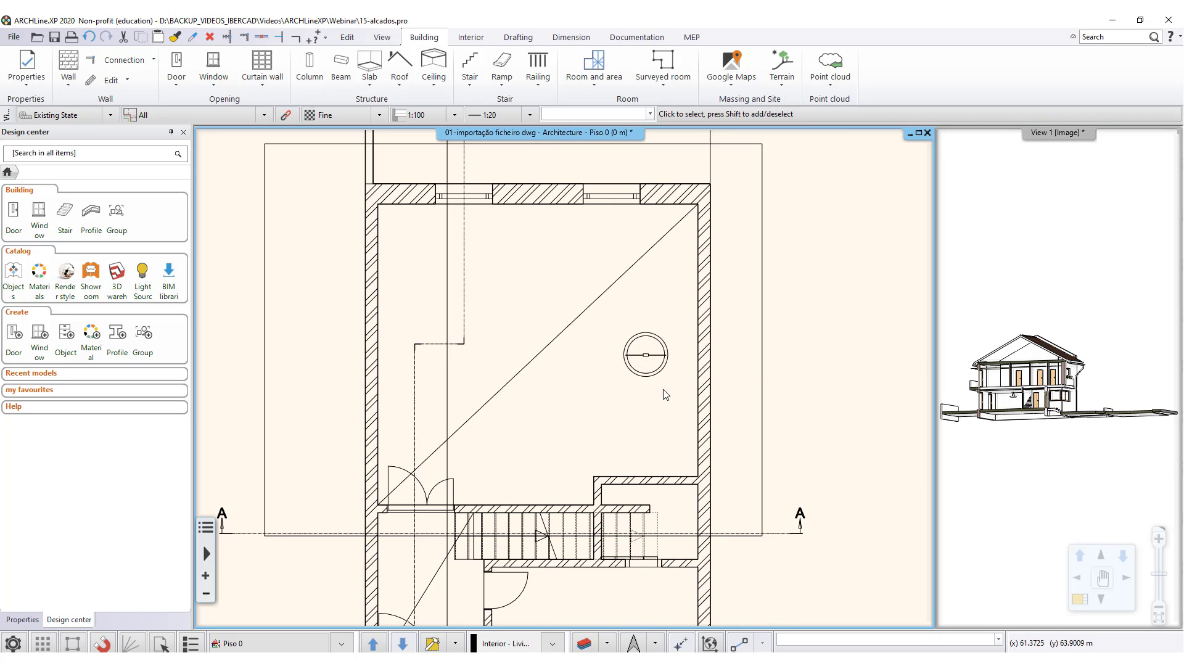
# - Examine the pendant lamp hanging from the ceiling in the 3D view from different angles
pyautogui.click(994, 454)
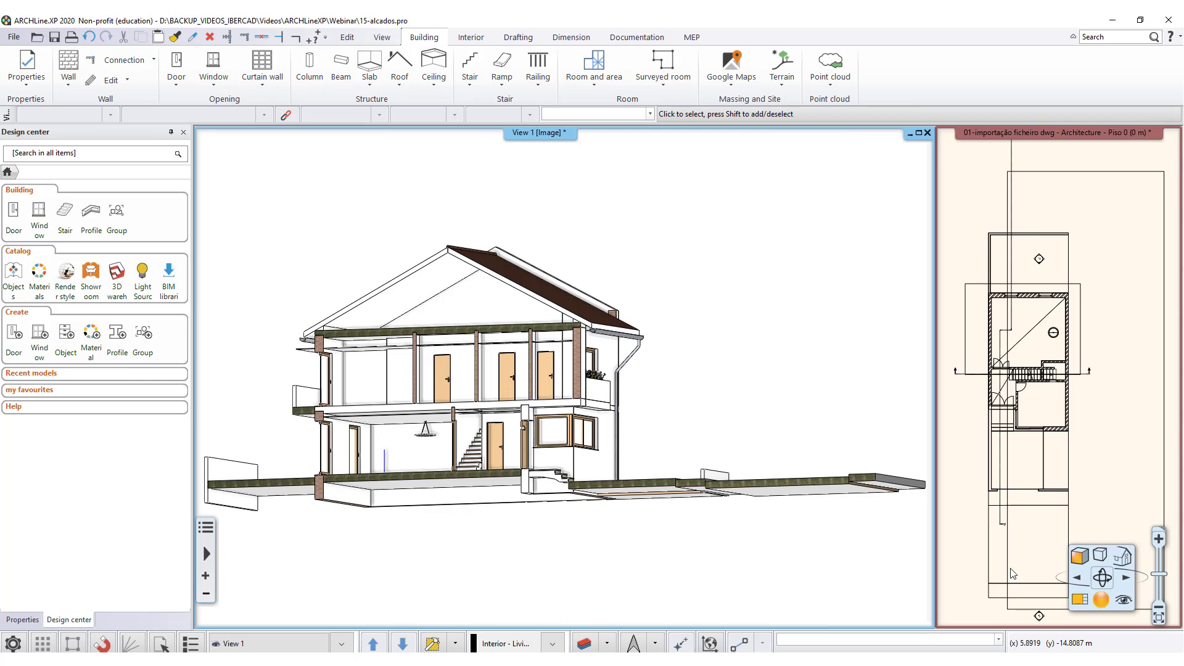
pyautogui.scroll(5, 533, 414)
pyautogui.scroll(4, 533, 414)
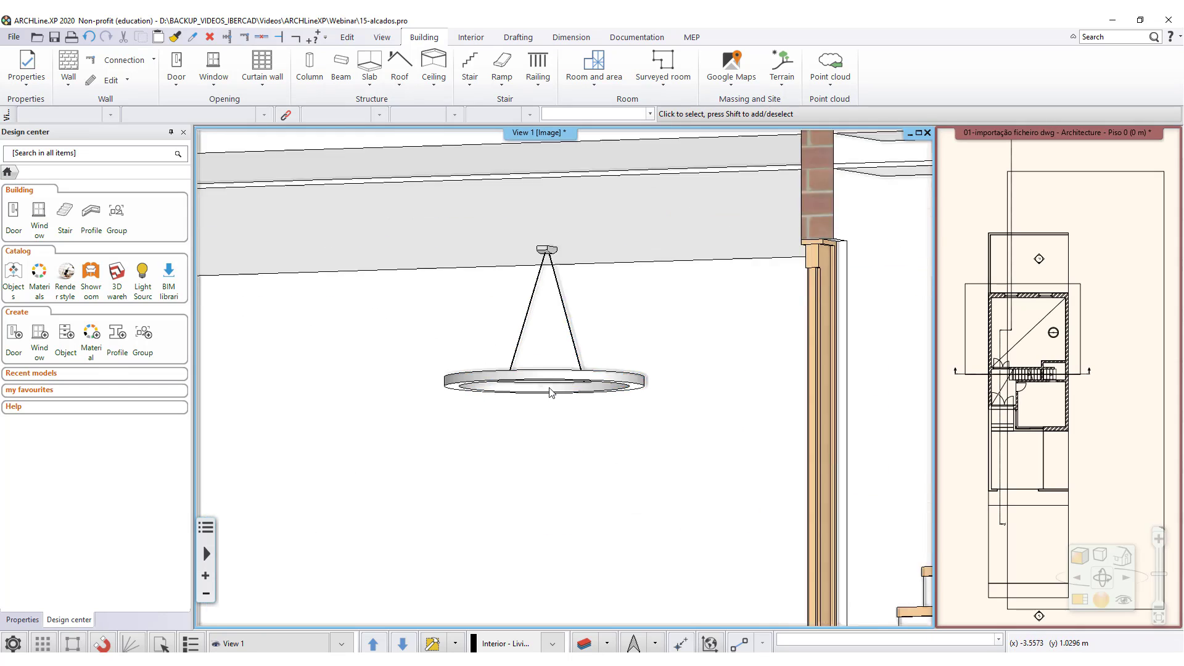
pyautogui.scroll(-3, 571, 409)
pyautogui.moveTo(576, 416)
pyautogui.mouseDown(button='middle')
pyautogui.moveTo(579, 393)
pyautogui.moveTo(650, 405)
pyautogui.mouseUp(button='middle')
pyautogui.scroll(3, 580, 393)
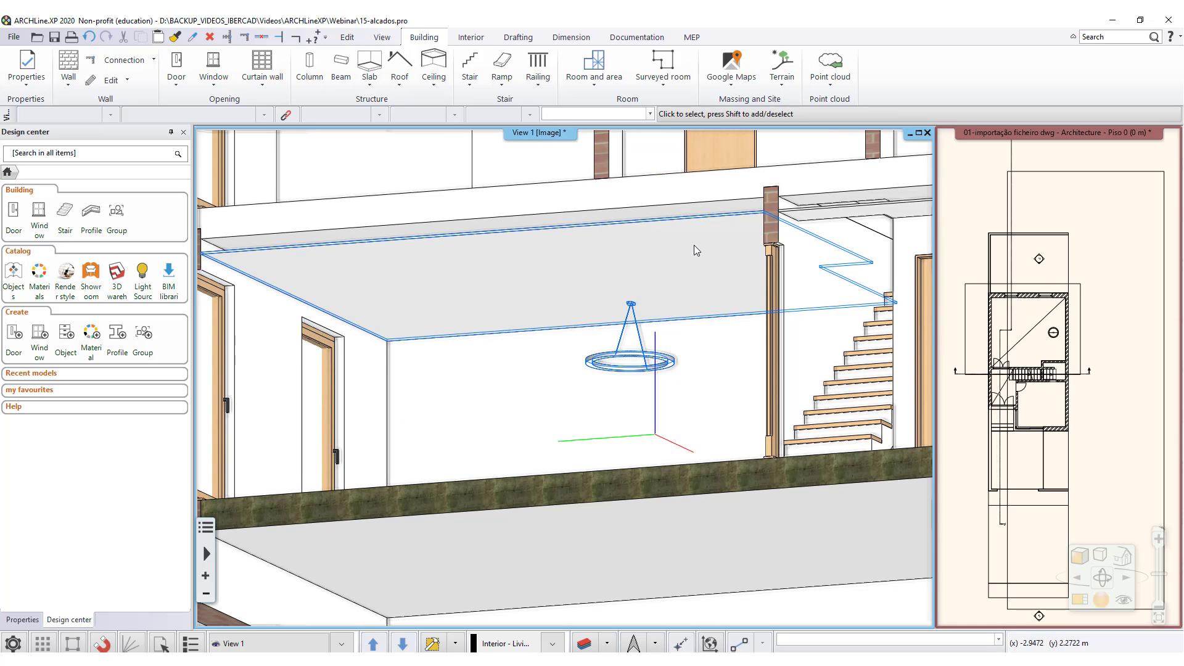
# - Return to the Piso 0 floor plan and check the ceiling's selection together with its attached lamp
pyautogui.click(1049, 349)
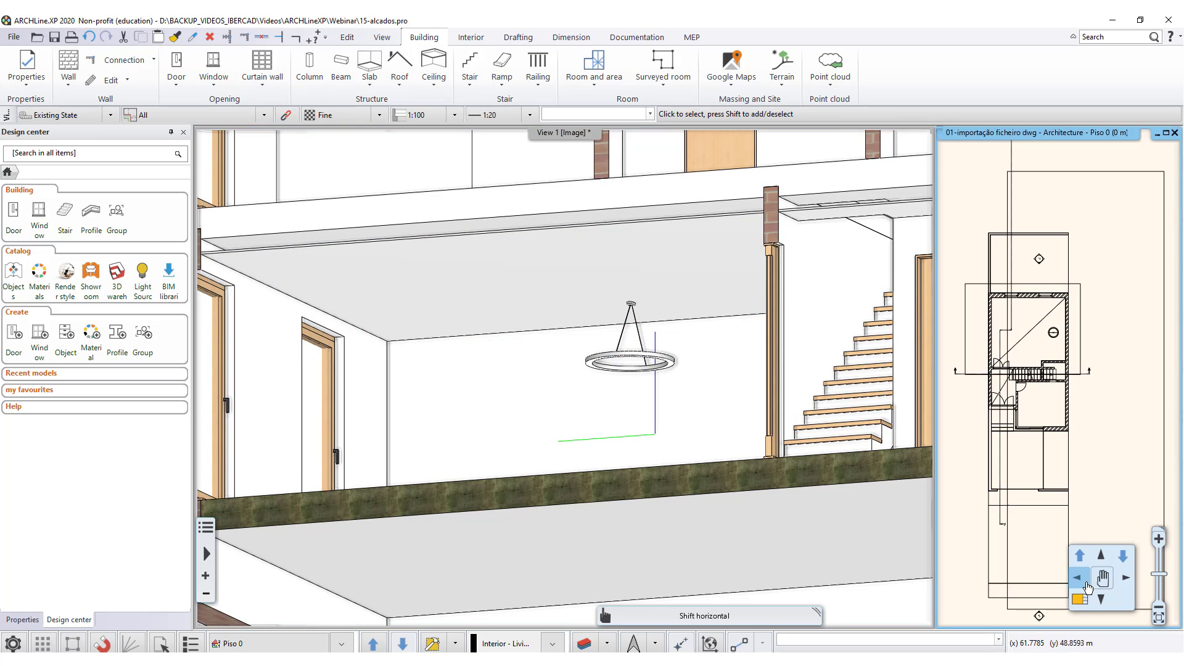
pyautogui.scroll(3, 541, 339)
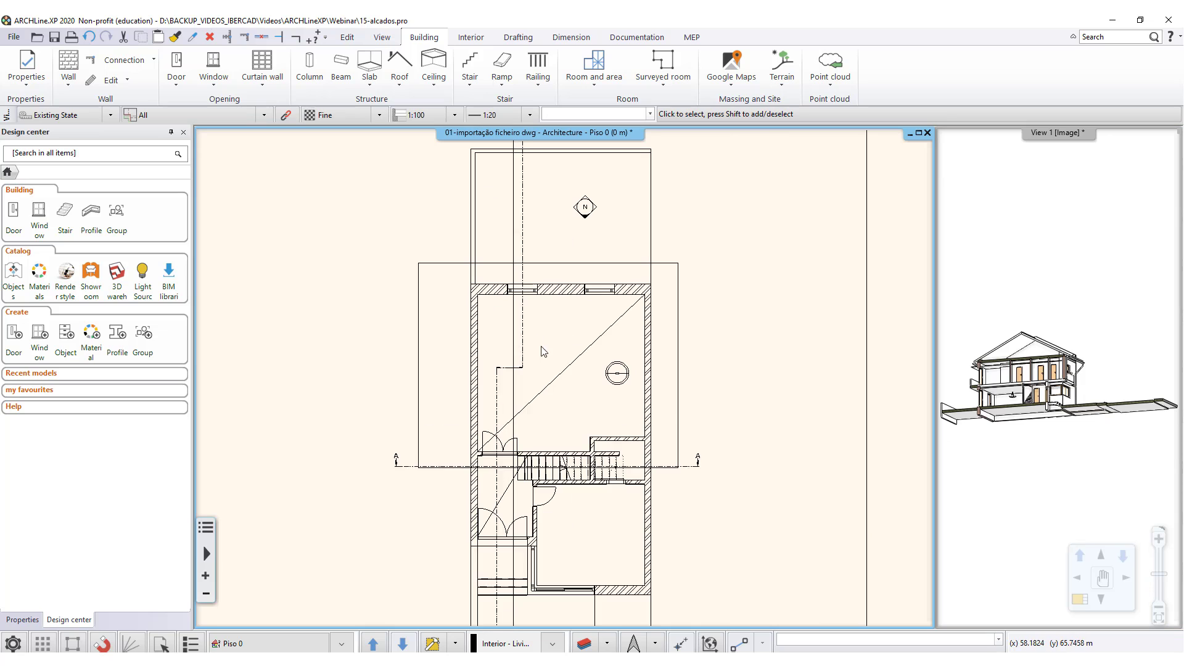
pyautogui.click(579, 368)
pyautogui.scroll(2, 620, 376)
pyautogui.scroll(1, 621, 379)
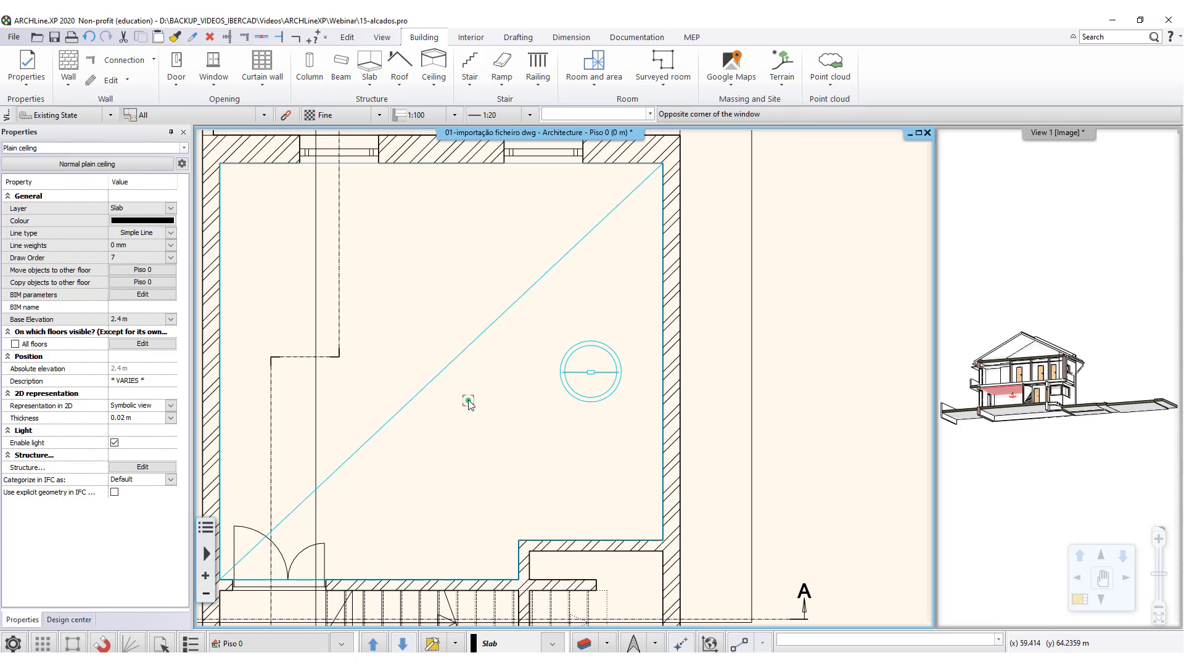
pyautogui.press('Escape')
pyautogui.scroll(-1, 466, 418)
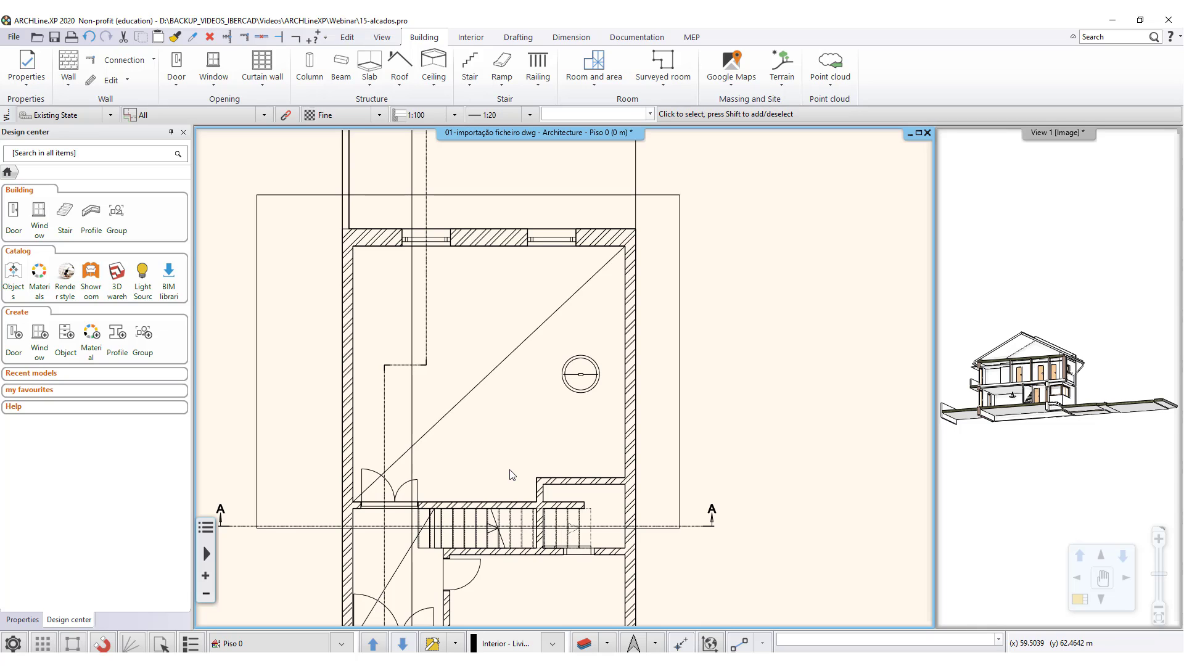
# - Draw a closed polyline along the large room's inner wall faces, following the notch above the stairs
pyautogui.scroll(2, 455, 320)
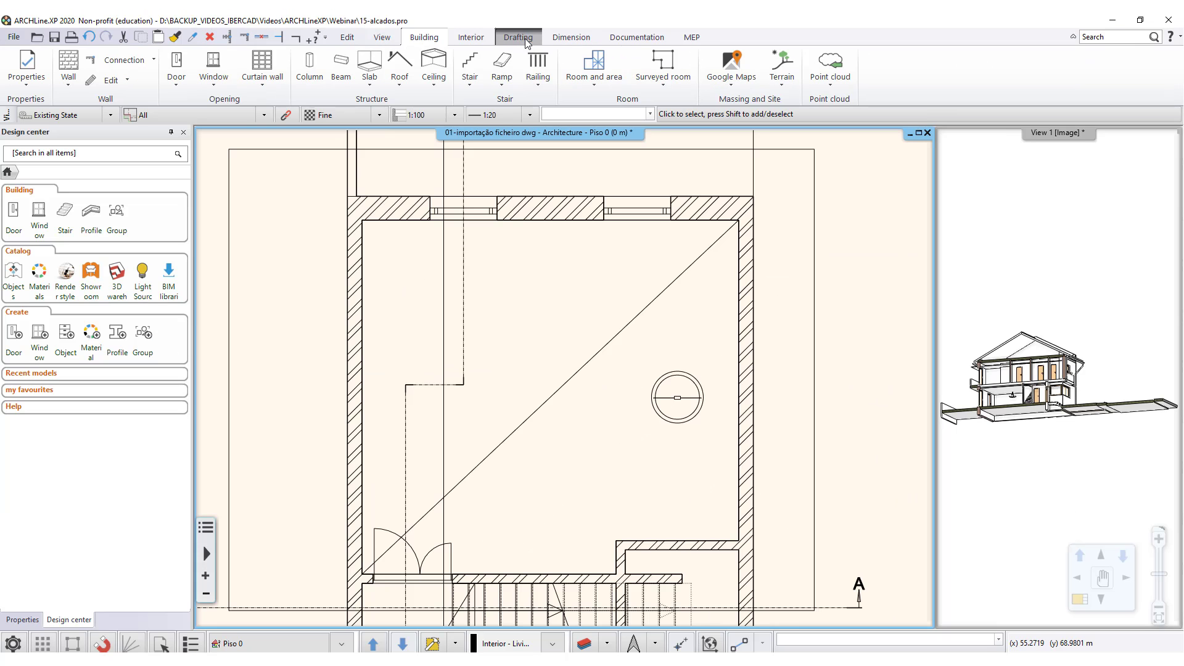
pyautogui.click(525, 38)
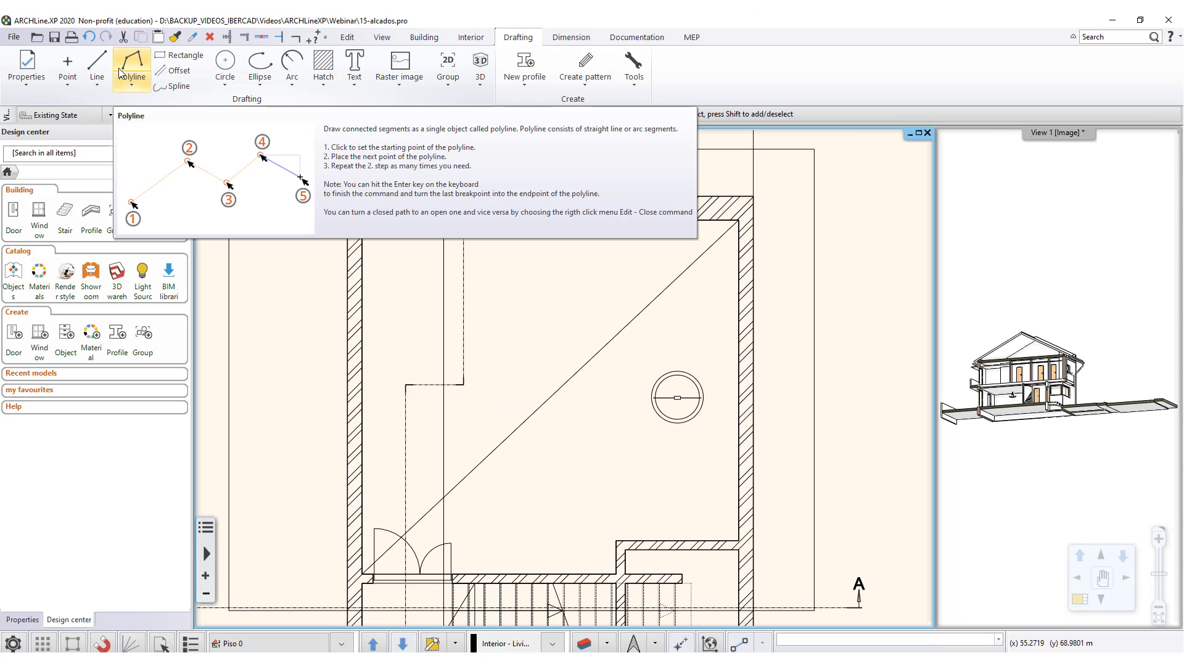
pyautogui.click(118, 68)
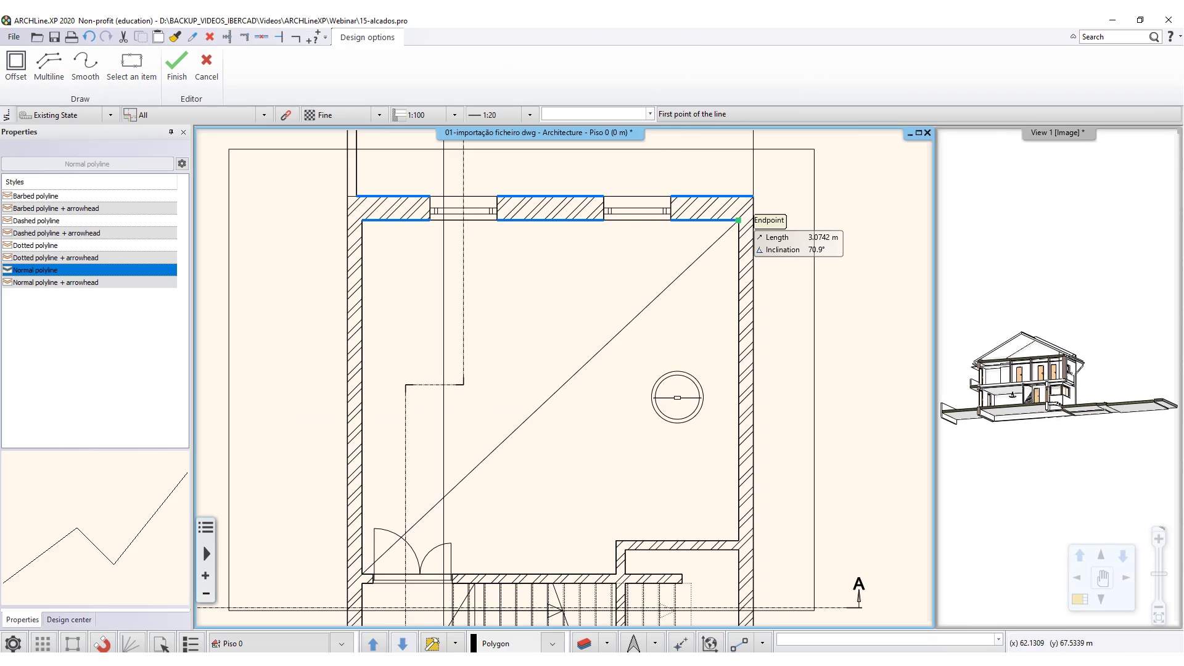
pyautogui.click(738, 220)
pyautogui.click(362, 221)
pyautogui.click(362, 573)
pyautogui.click(616, 575)
pyautogui.click(616, 542)
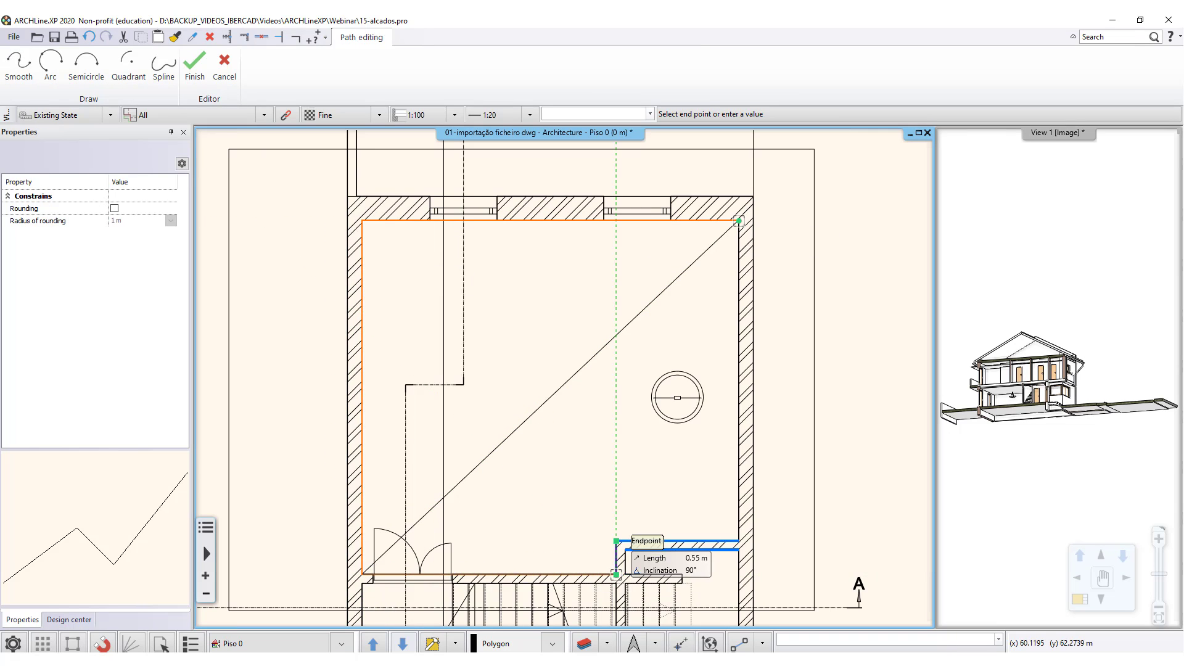
pyautogui.click(738, 541)
pyautogui.click(739, 220)
pyautogui.press('Return')
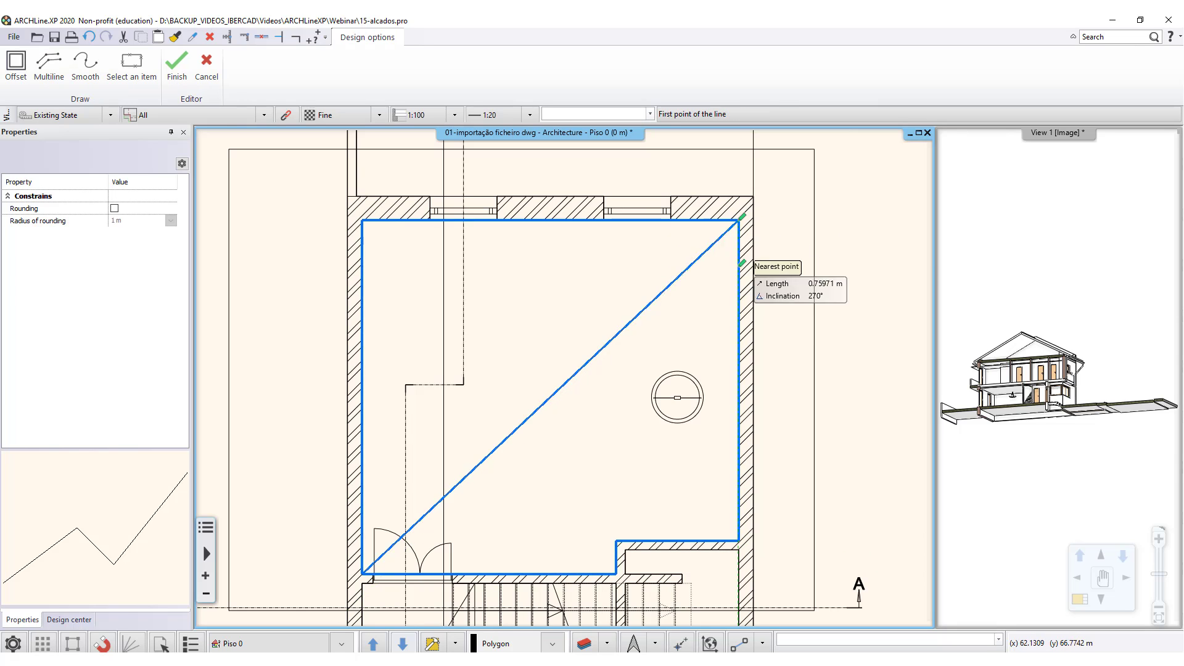
pyautogui.press('Return')
pyautogui.click(666, 228)
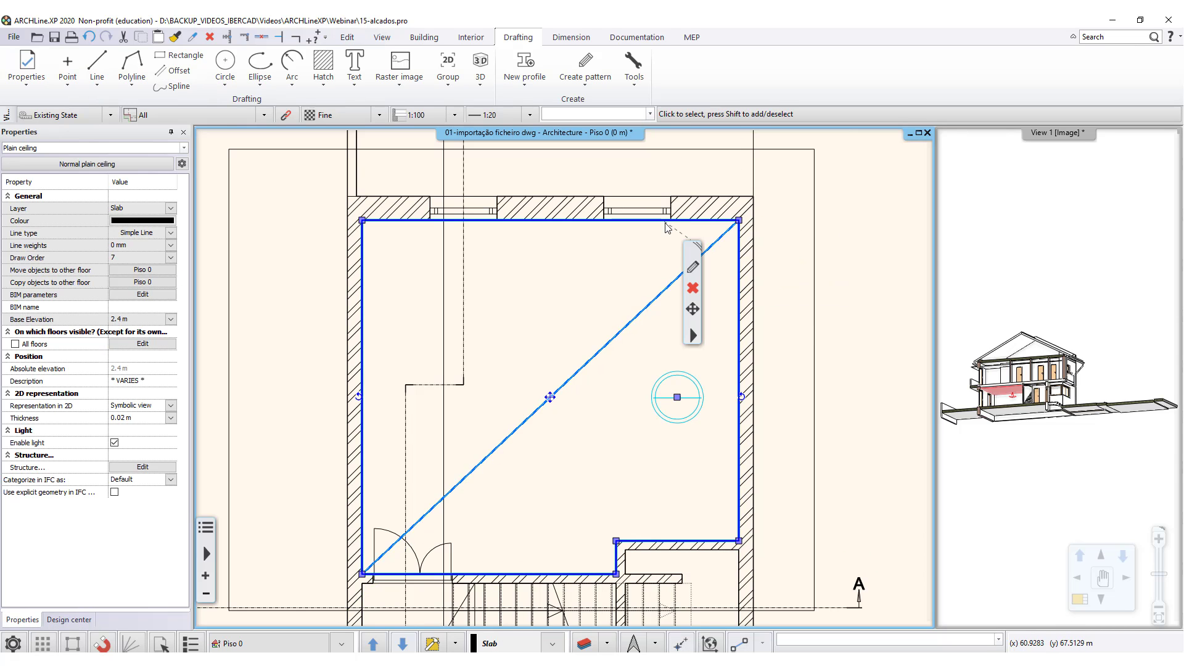
pyautogui.click(882, 318)
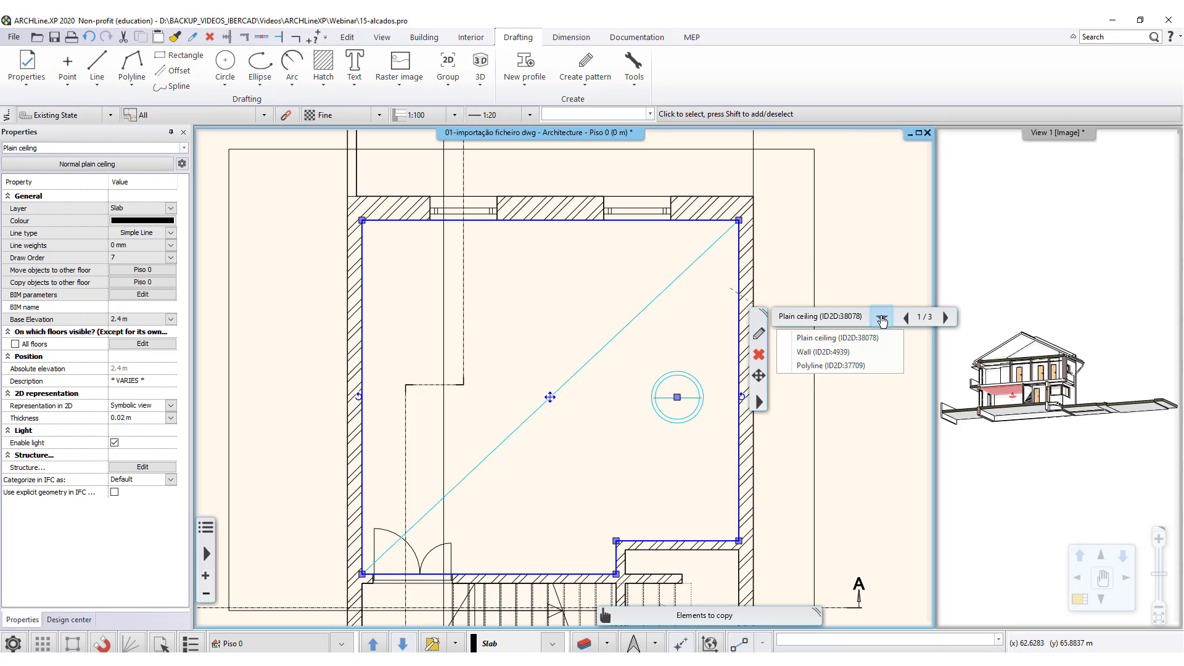
pyautogui.click(820, 363)
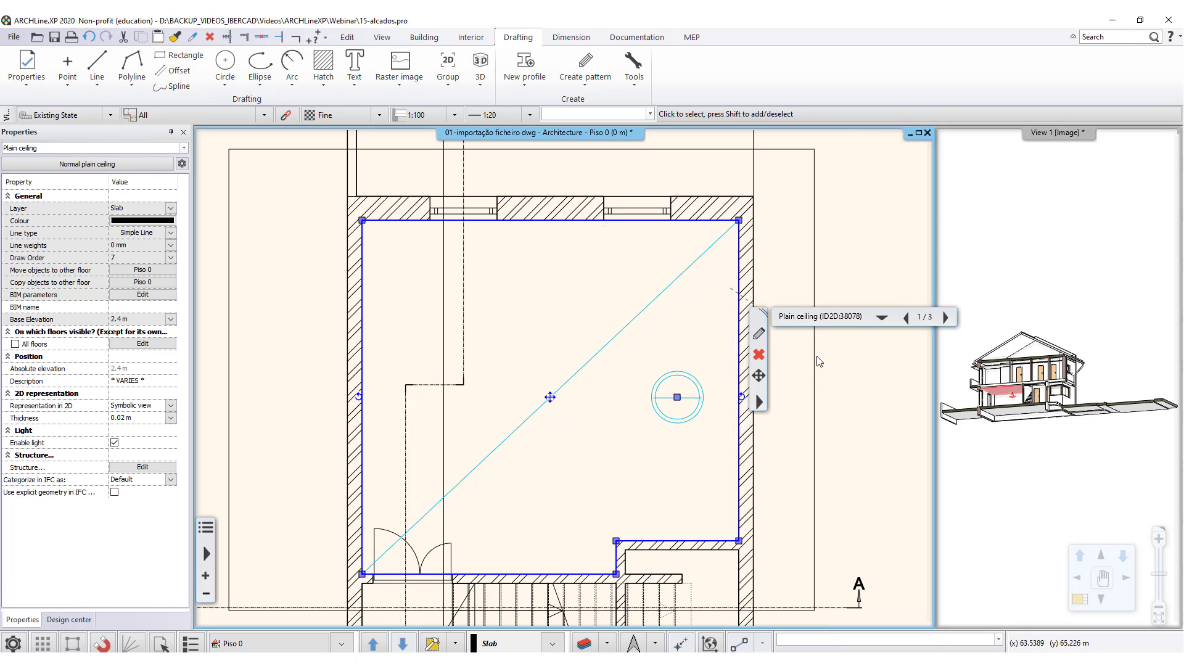
pyautogui.click(738, 317)
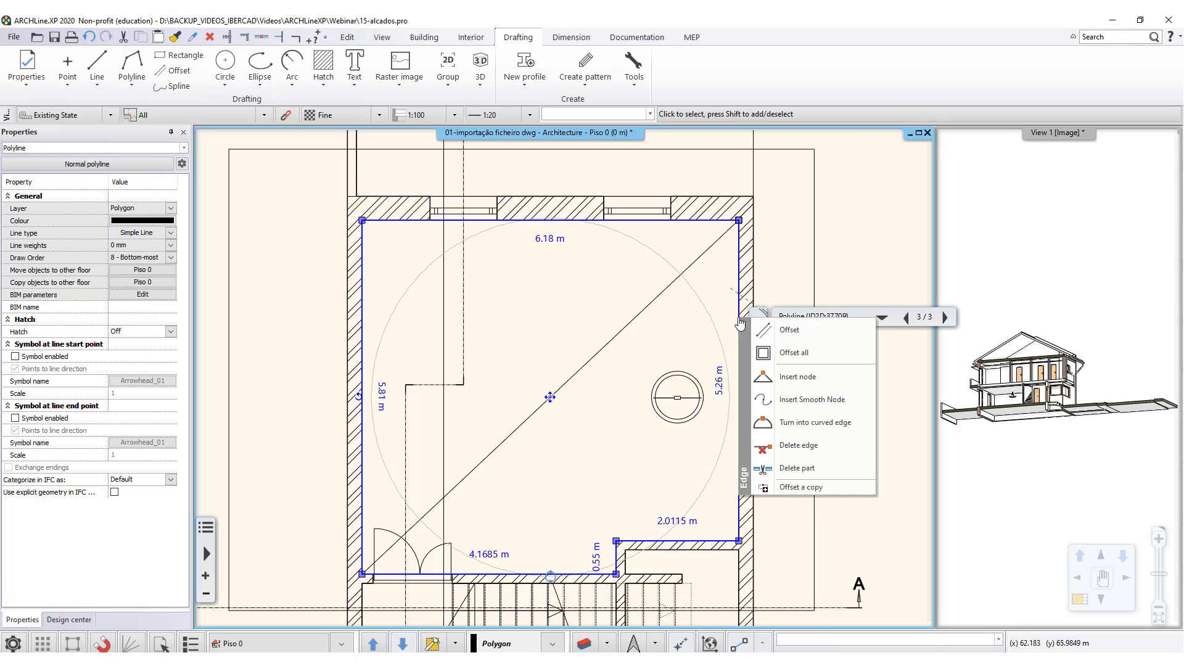
pyautogui.click(794, 336)
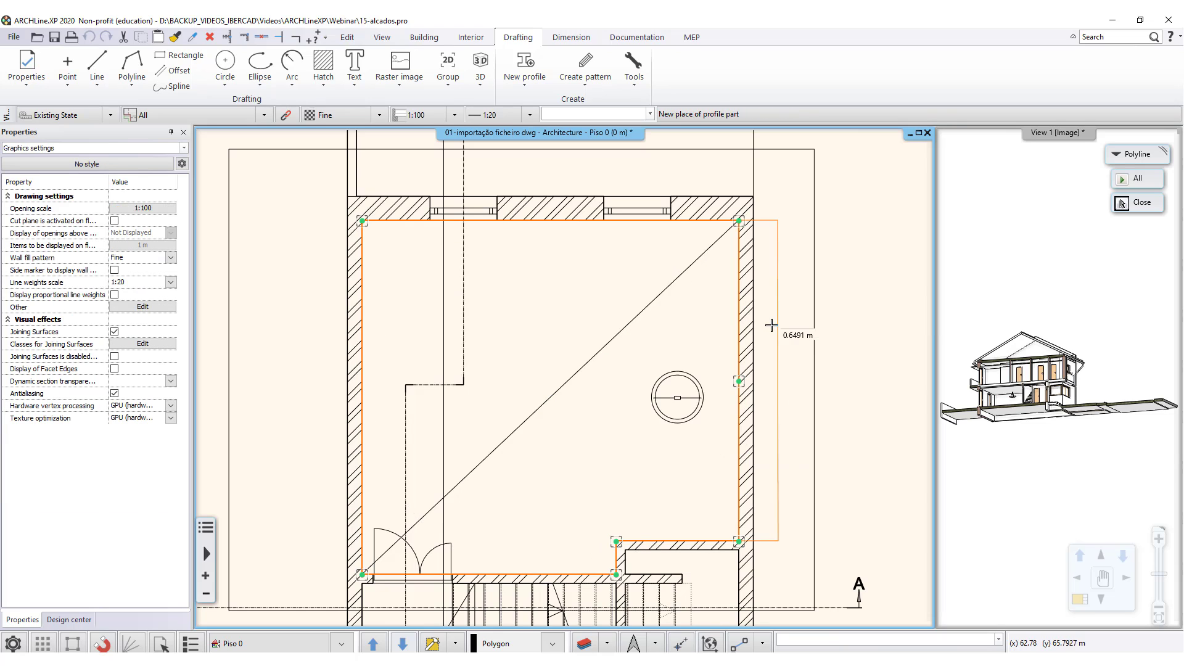
pyautogui.click(723, 348)
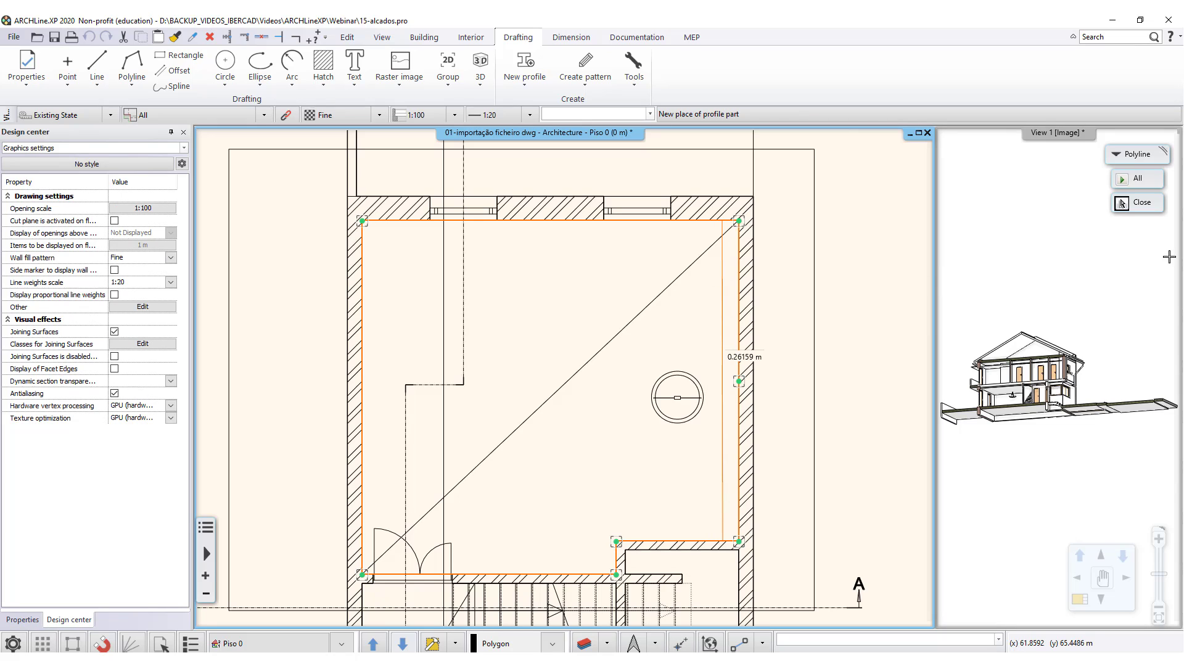
pyautogui.click(1140, 203)
pyautogui.rightClick(698, 284)
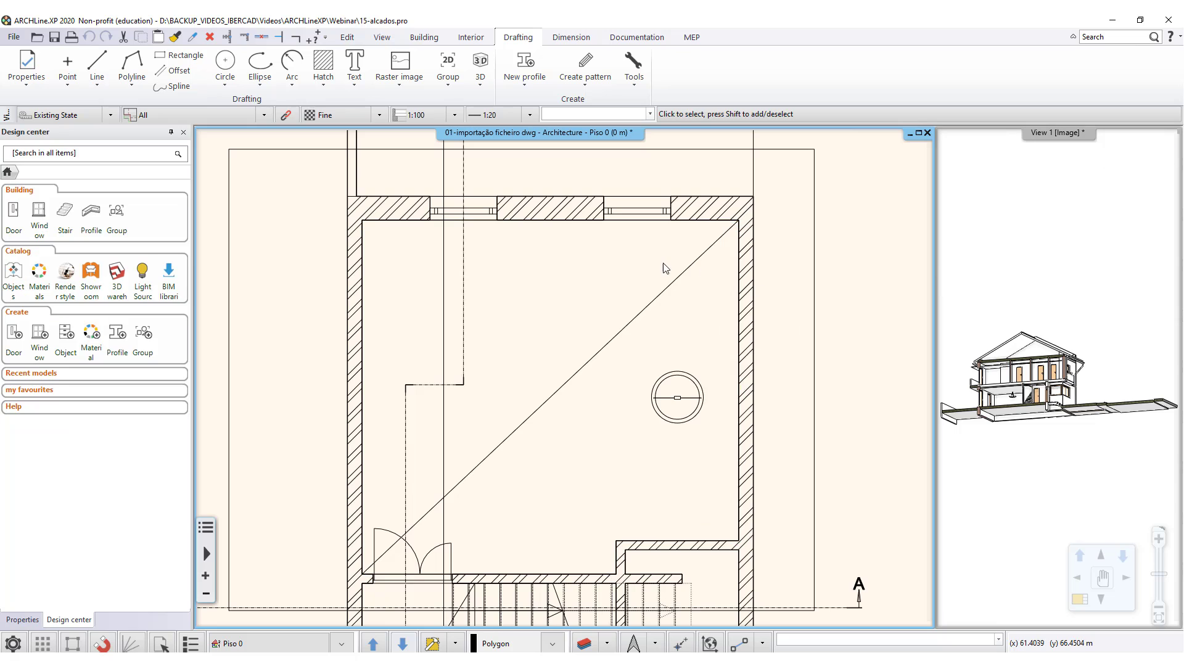
pyautogui.click(814, 188)
pyautogui.press('Escape')
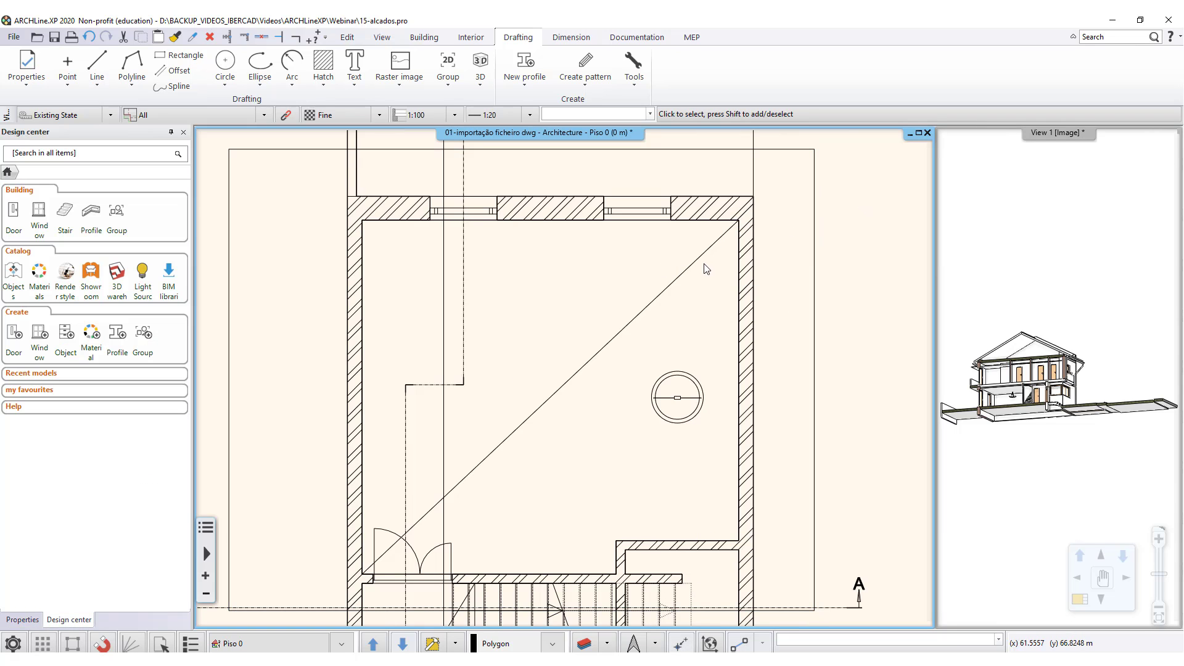
pyautogui.click(740, 277)
pyautogui.press('Escape')
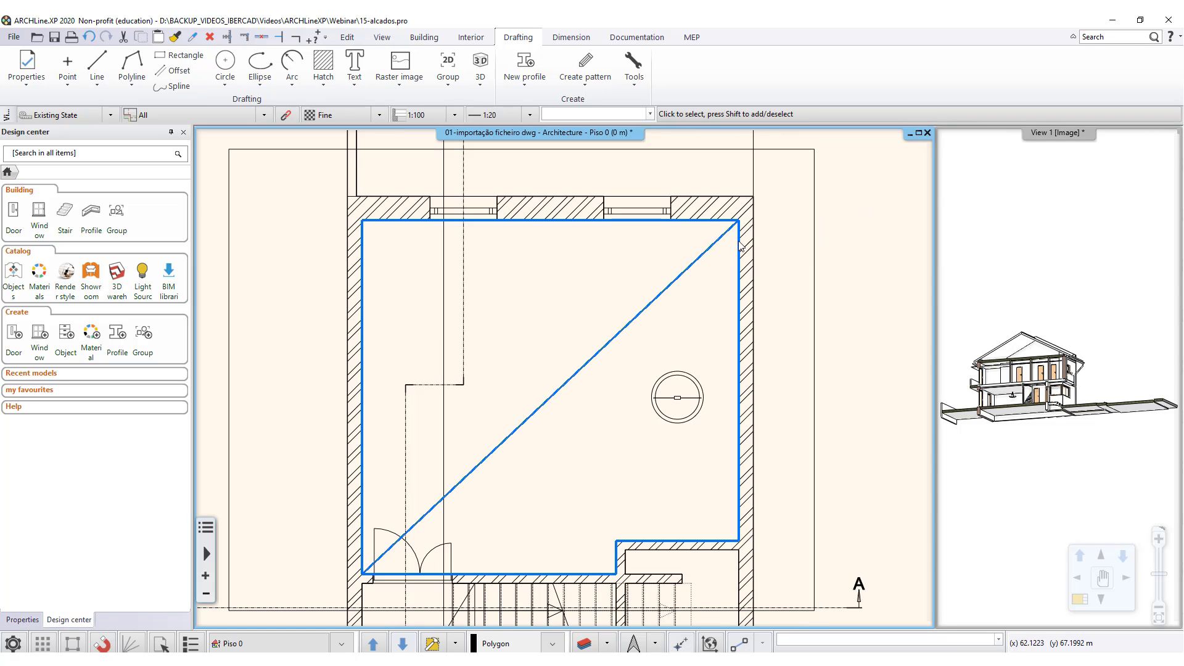
# - Offset all edges of the closed polyline along the large room's walls inward by 0.5 m
pyautogui.click(742, 243)
pyautogui.click(740, 249)
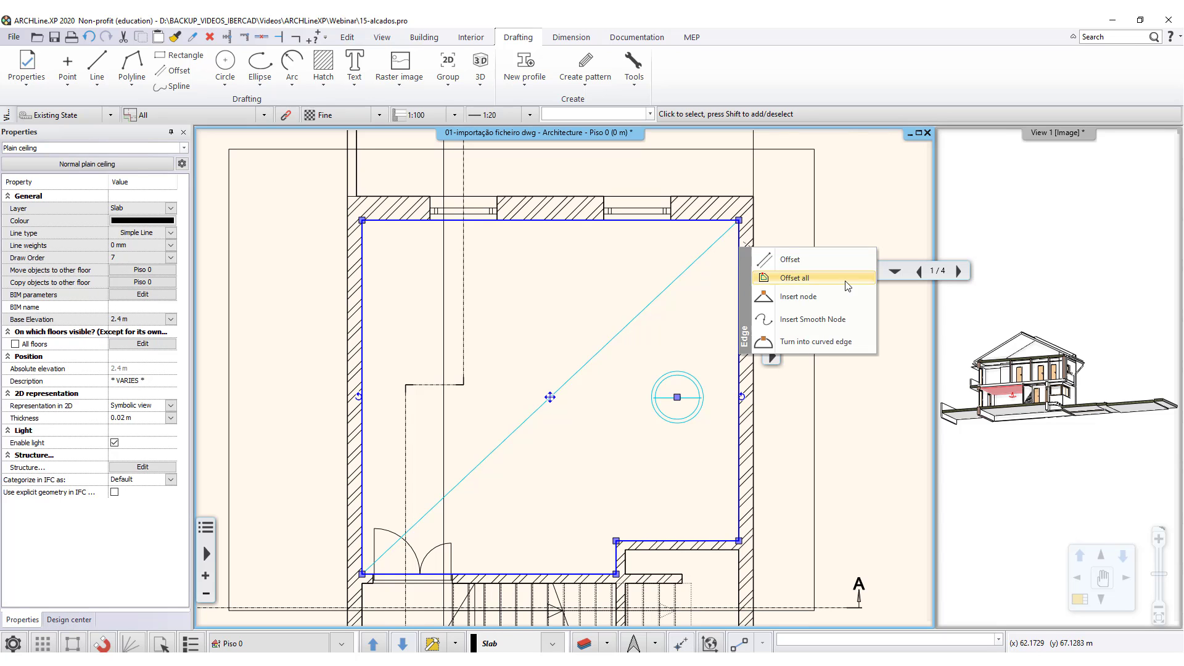
pyautogui.click(896, 271)
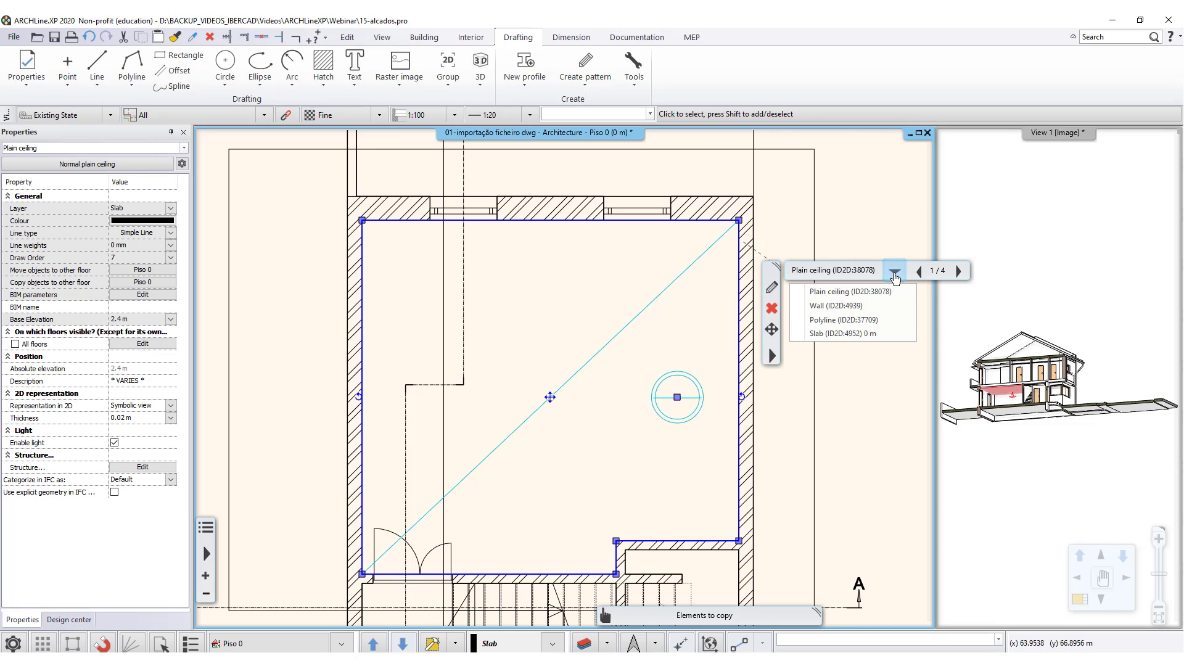
pyautogui.click(857, 320)
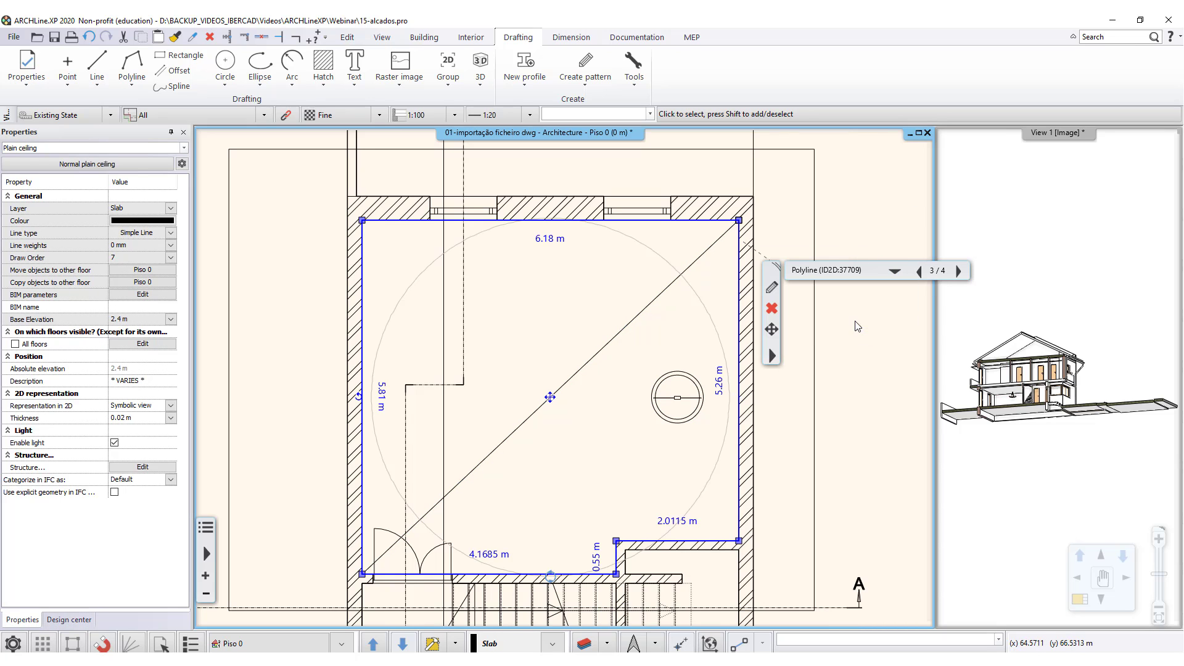
pyautogui.click(741, 272)
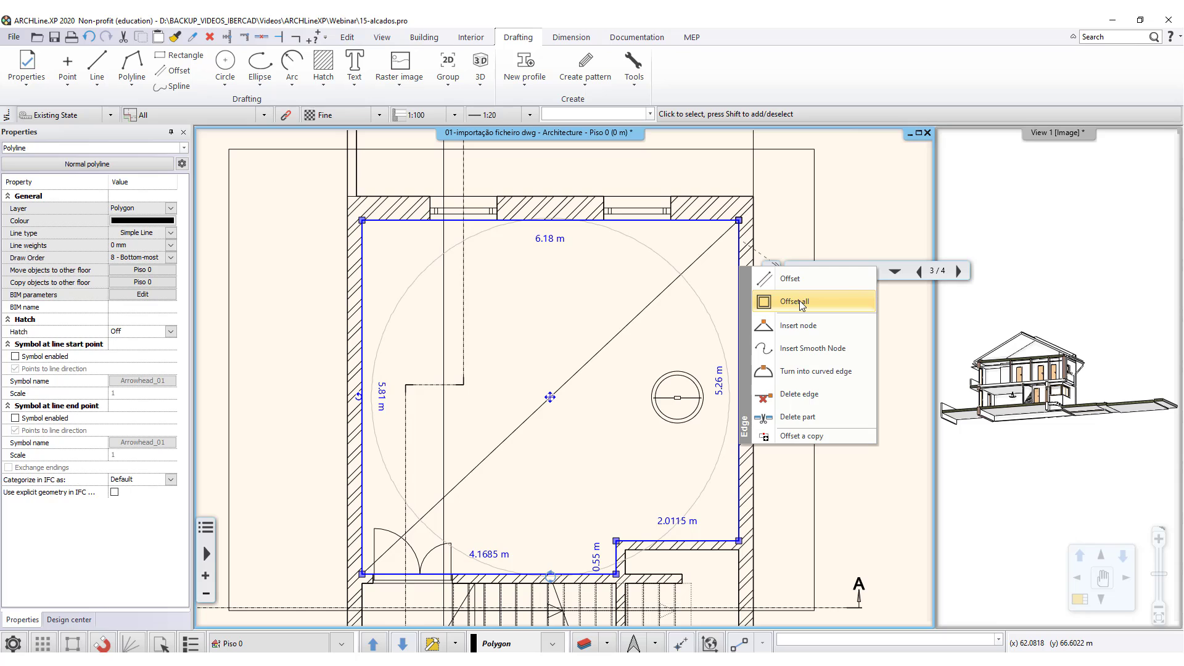
pyautogui.click(801, 304)
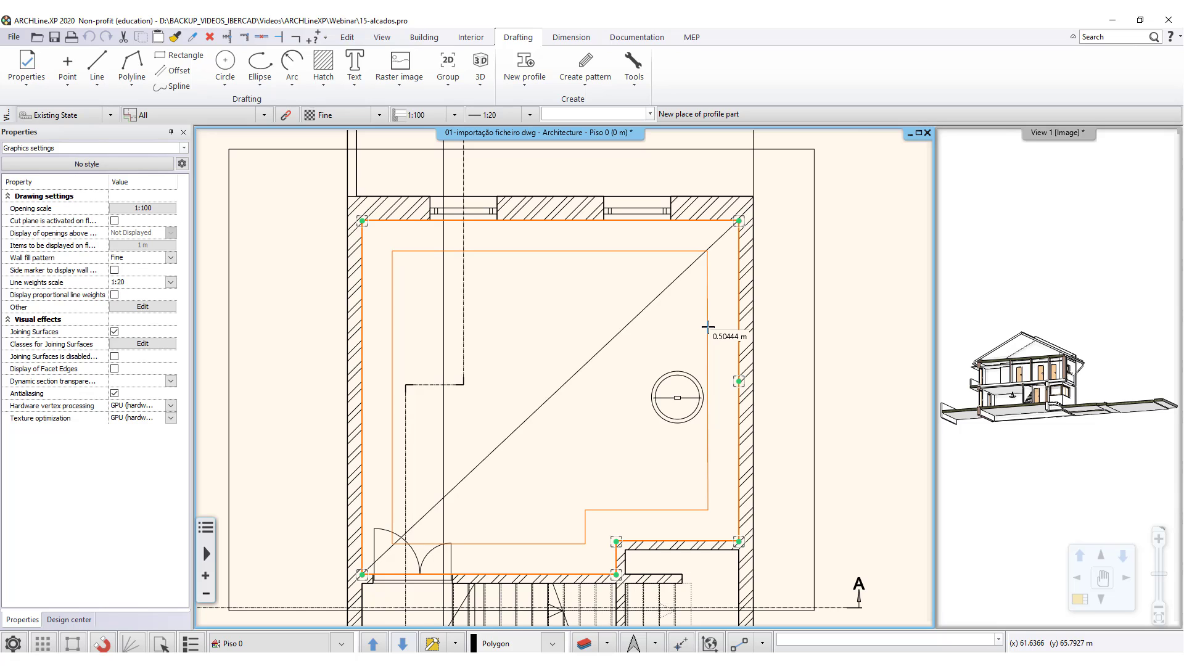
pyautogui.write('0')
pyautogui.press('Return')
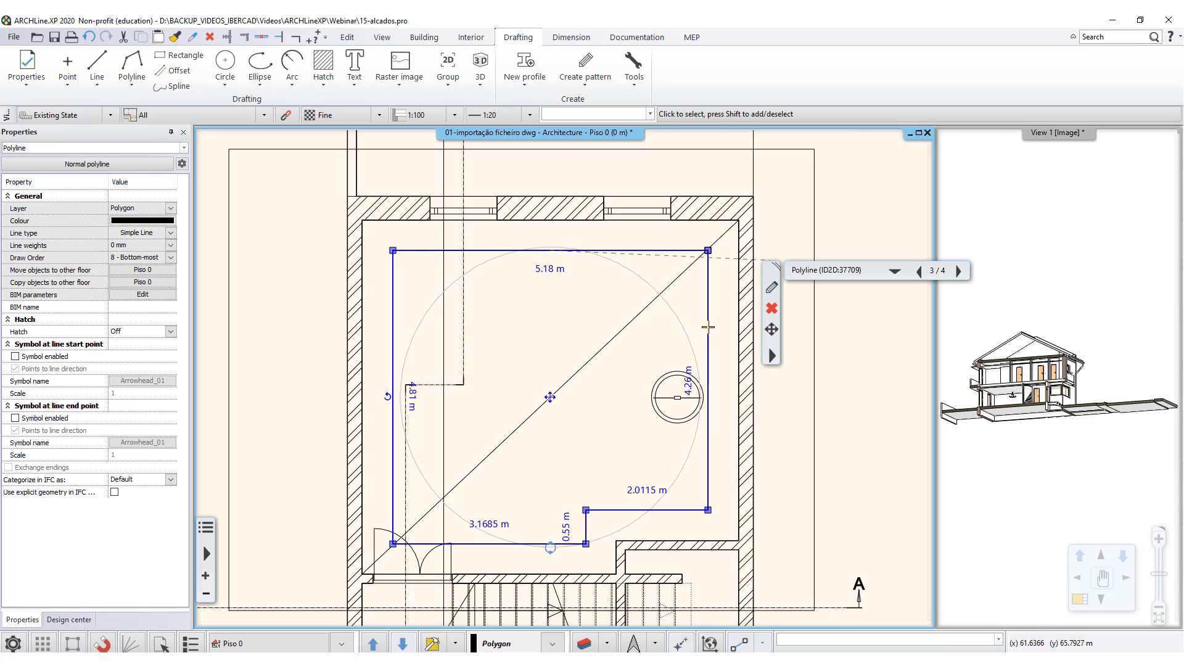
pyautogui.click(846, 403)
pyautogui.press('Escape')
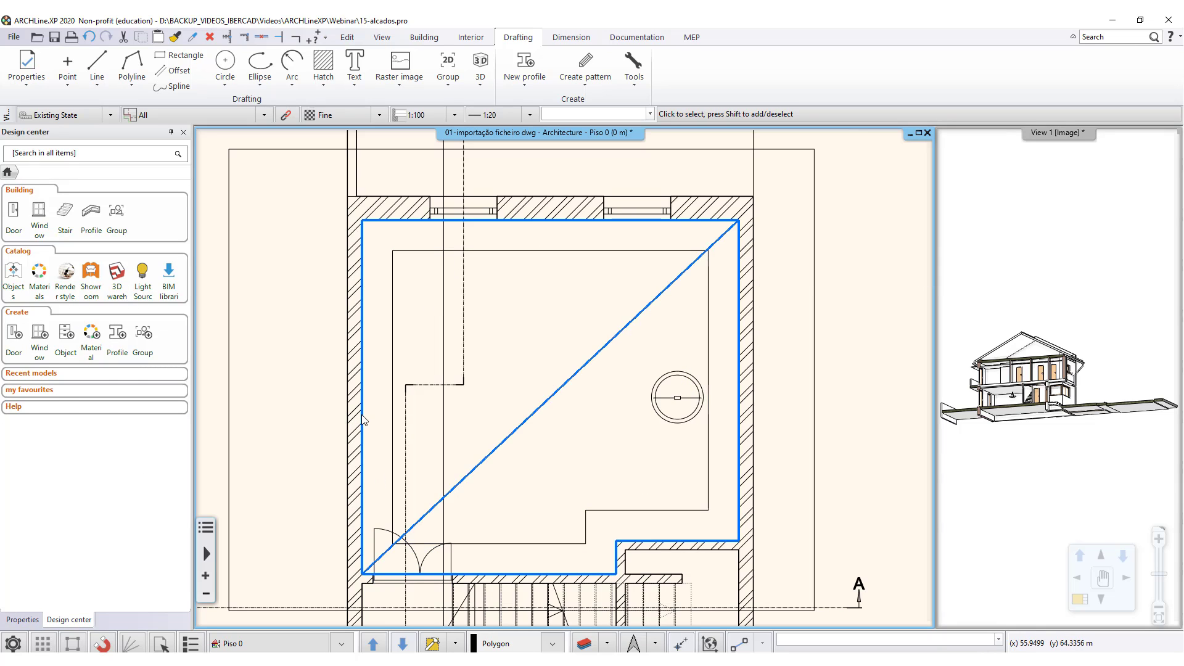
# - Examine which elements, plain ceiling or wall, overlap along the room's inner wall faces, looking closely at the upper-left corner
pyautogui.click(708, 288)
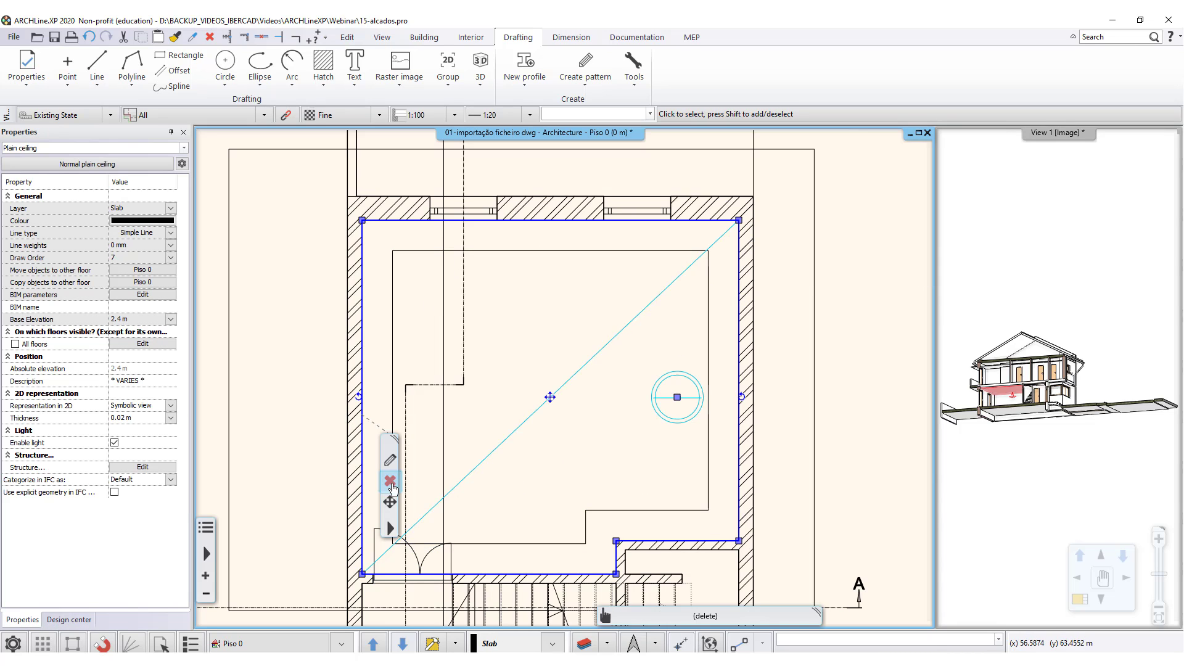
pyautogui.moveTo(393, 223)
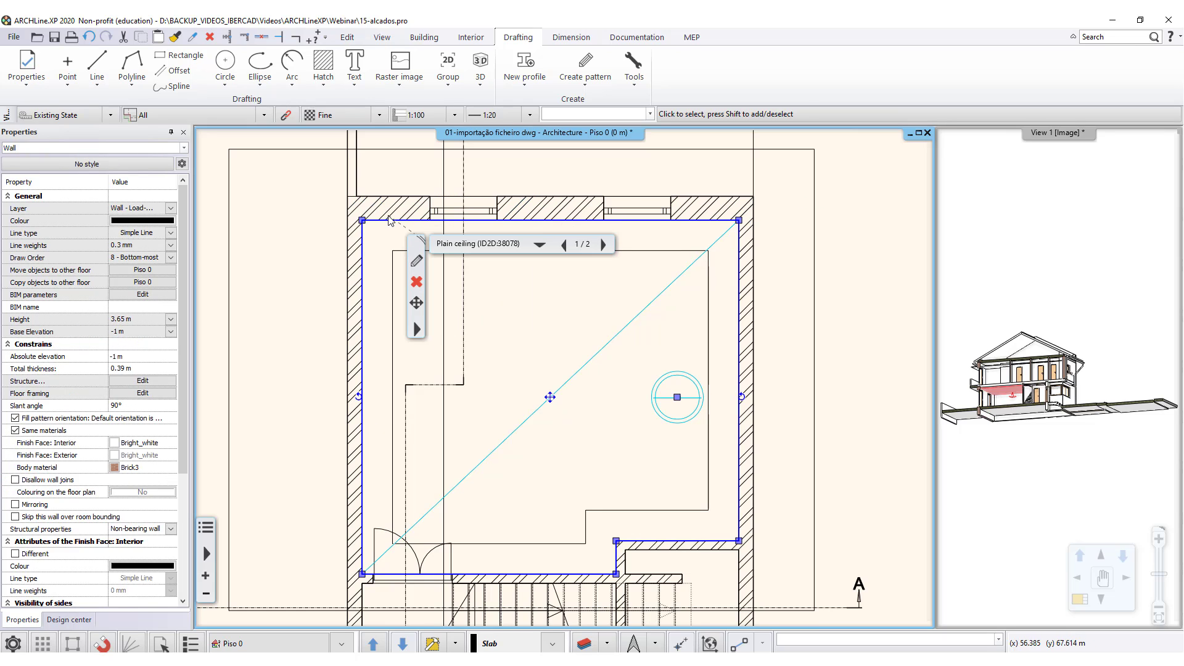
pyautogui.click(540, 245)
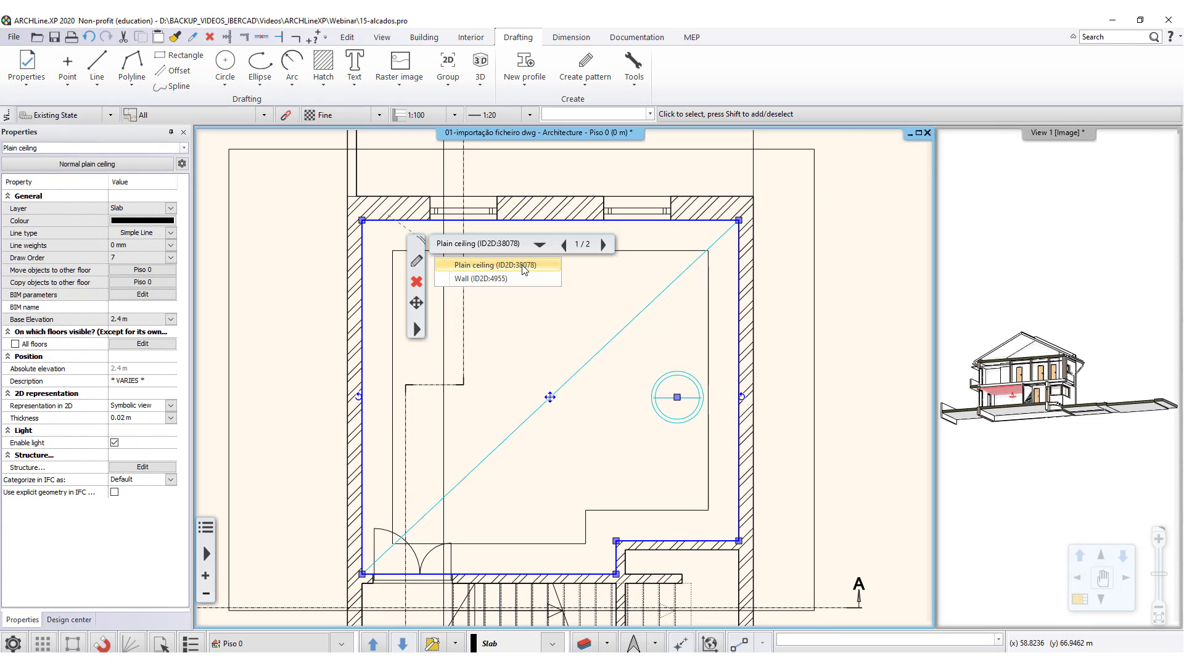
pyautogui.click(472, 280)
pyautogui.click(369, 263)
pyautogui.scroll(2, 353, 202)
pyautogui.moveTo(354, 202); pyautogui.dragTo(523, 279, button='middle')
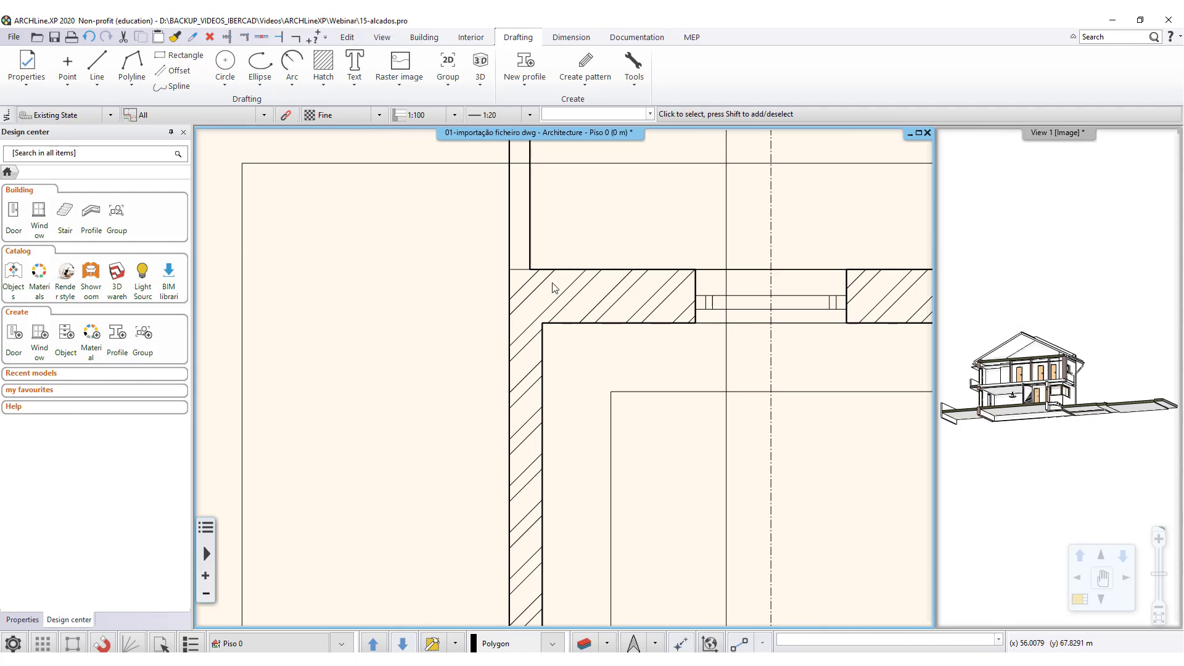
pyautogui.click(582, 323)
pyautogui.click(639, 366)
# - Examine the inward-offset polyline and its edge dimensions within the large room
pyautogui.scroll(-7, 664, 346)
pyautogui.moveTo(811, 394); pyautogui.dragTo(575, 333, button='middle')
pyautogui.click(514, 327)
pyautogui.scroll(1, 598, 365)
pyautogui.moveTo(395, 381); pyautogui.dragTo(468, 314, button='middle')
pyautogui.scroll(1, 438, 342)
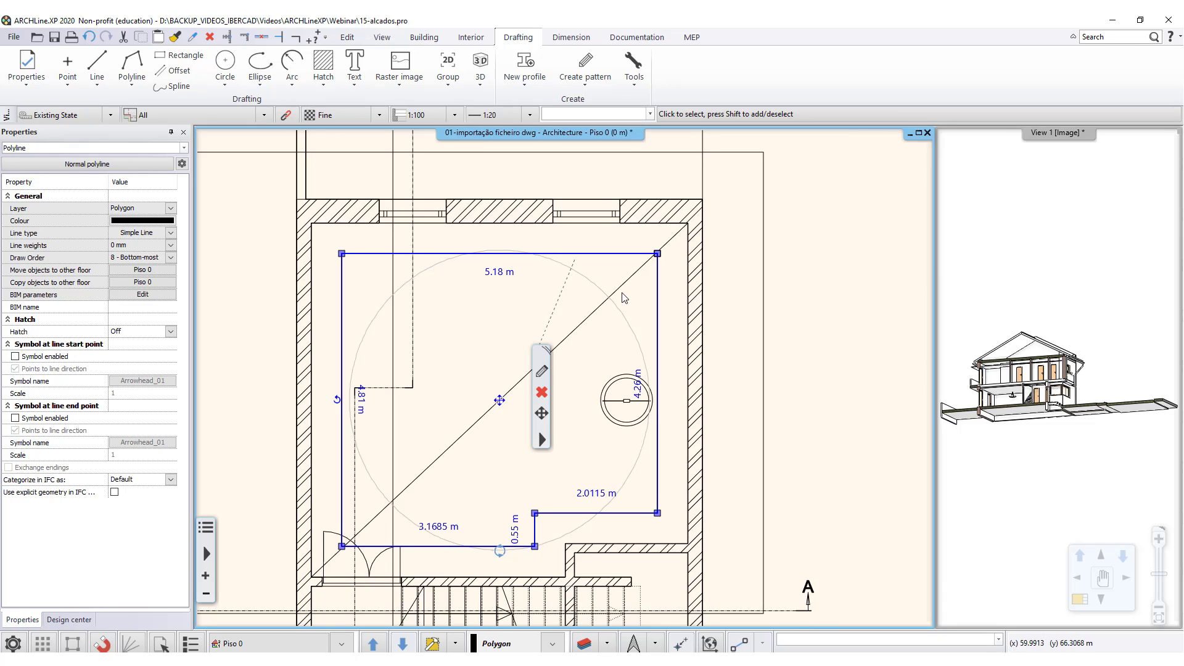
pyautogui.click(814, 265)
pyautogui.moveTo(610, 299); pyautogui.dragTo(678, 257, button='middle')
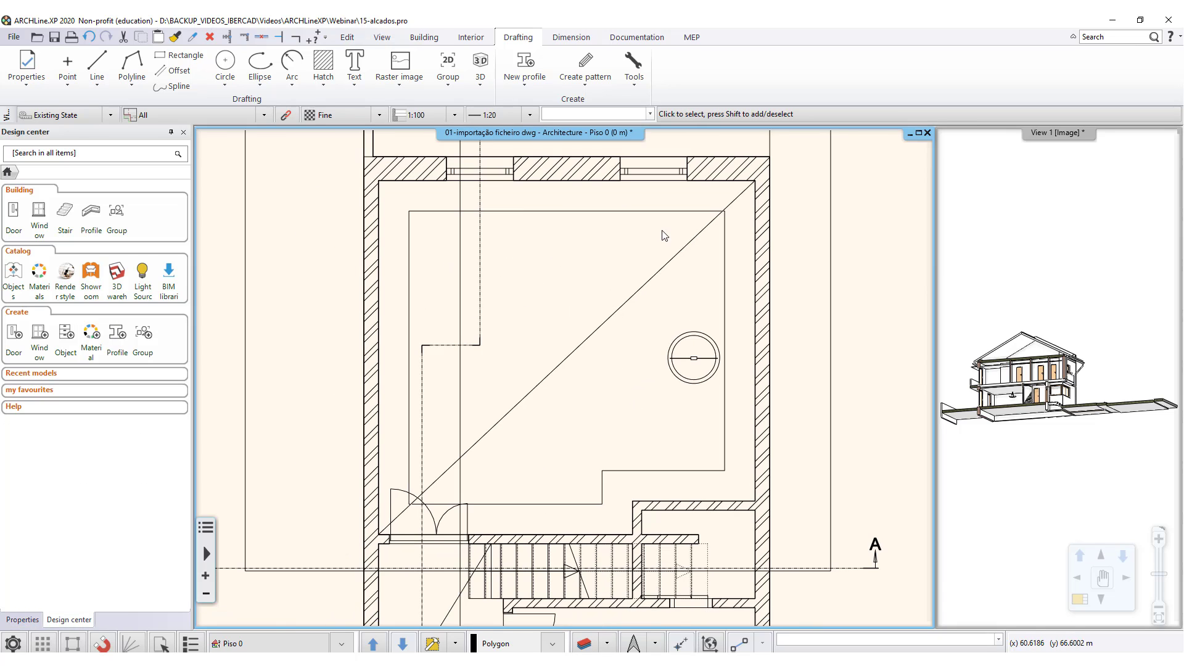
pyautogui.click(412, 217)
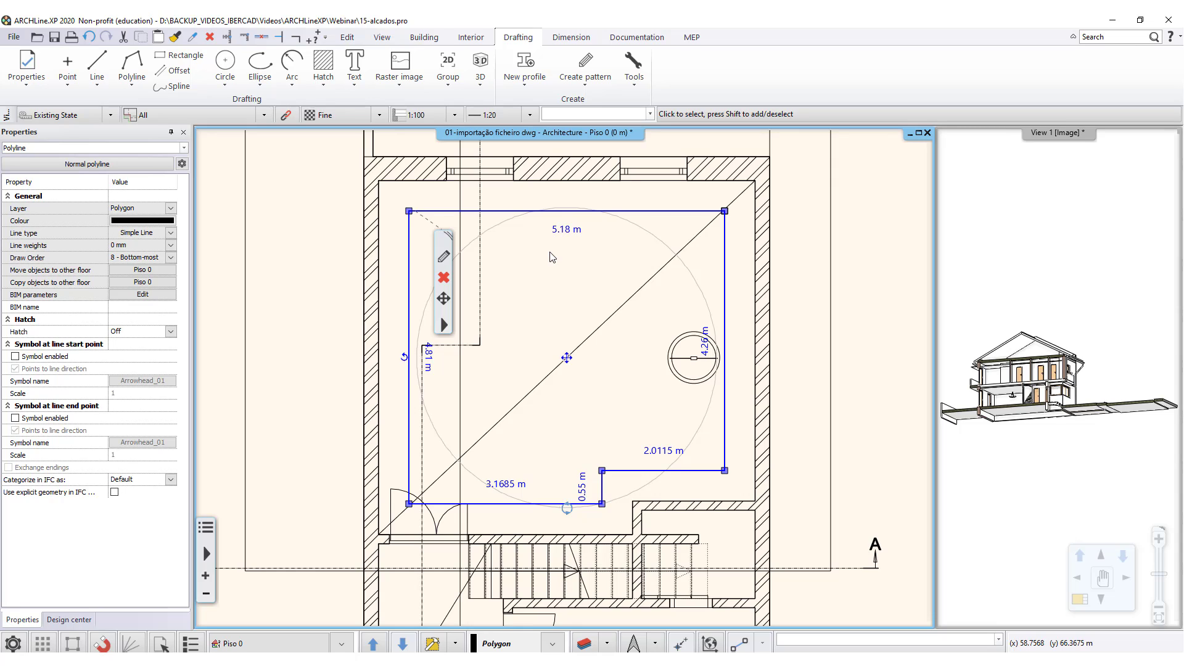
pyautogui.press('Escape')
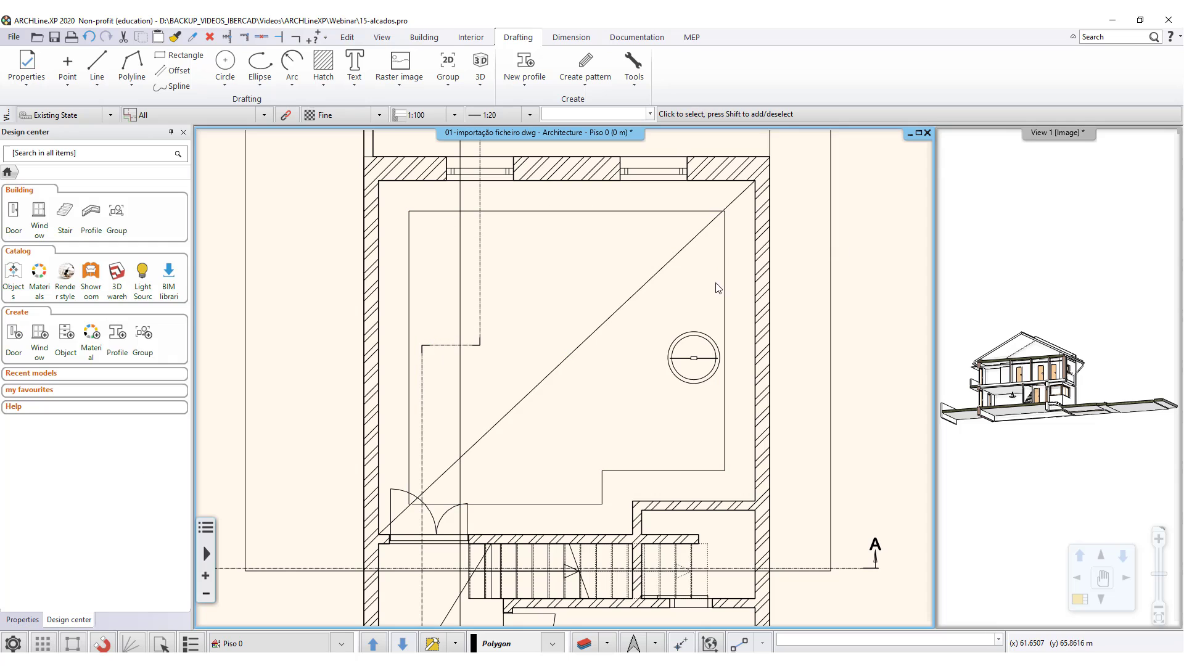
# - Start adding multiple lamps to the plain ceiling, choosing the Series of spot lamps 600mm from the Spot lights
pyautogui.click(674, 267)
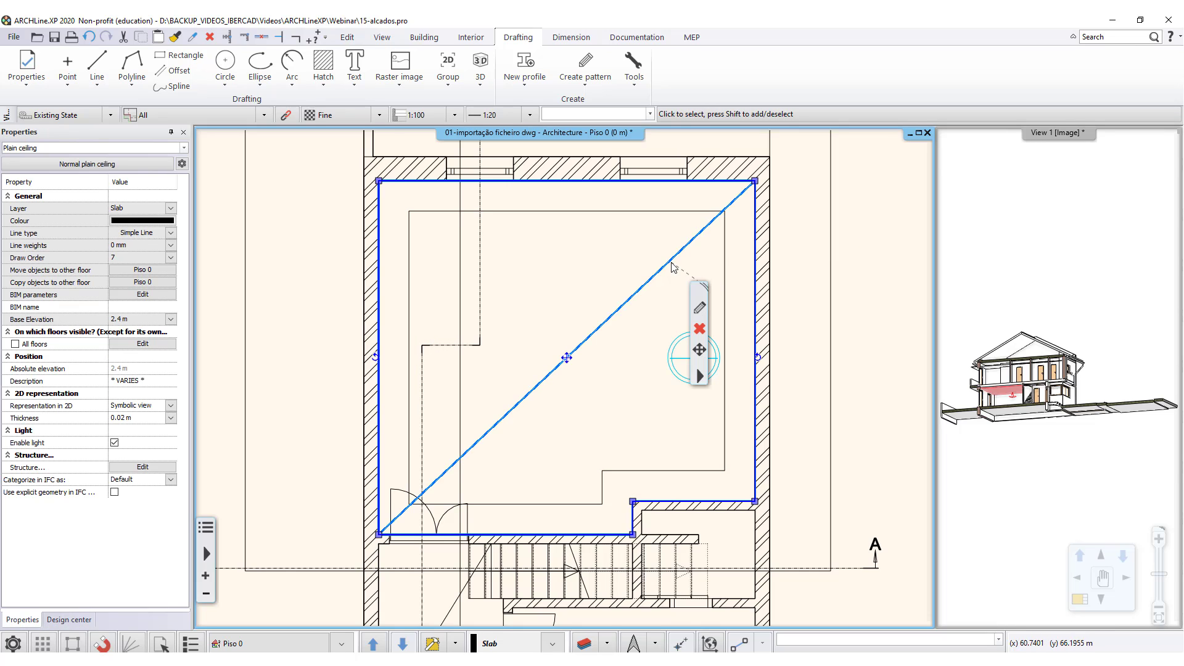
pyautogui.rightClick(709, 366)
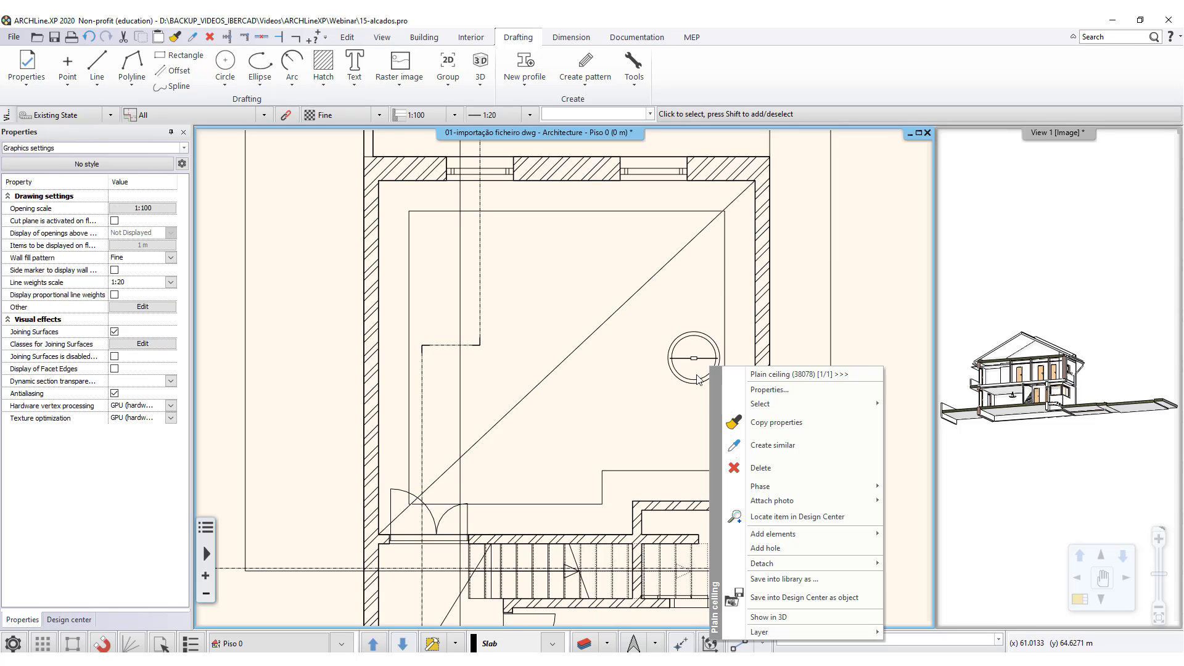
pyautogui.moveTo(800, 539)
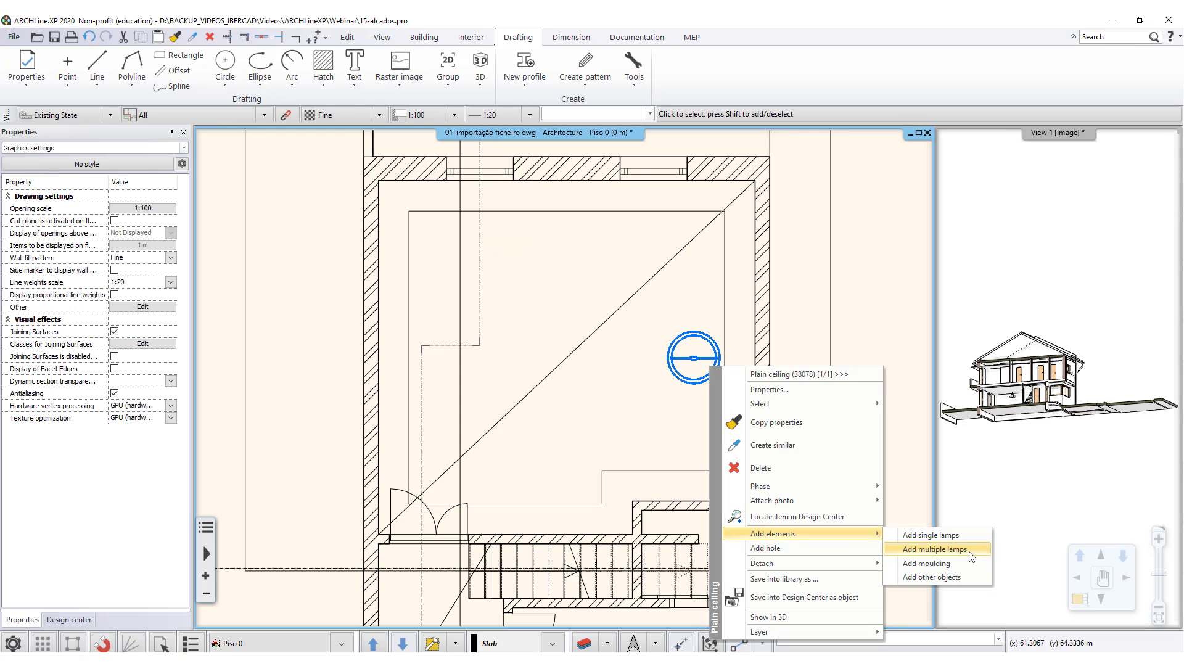
pyautogui.click(935, 549)
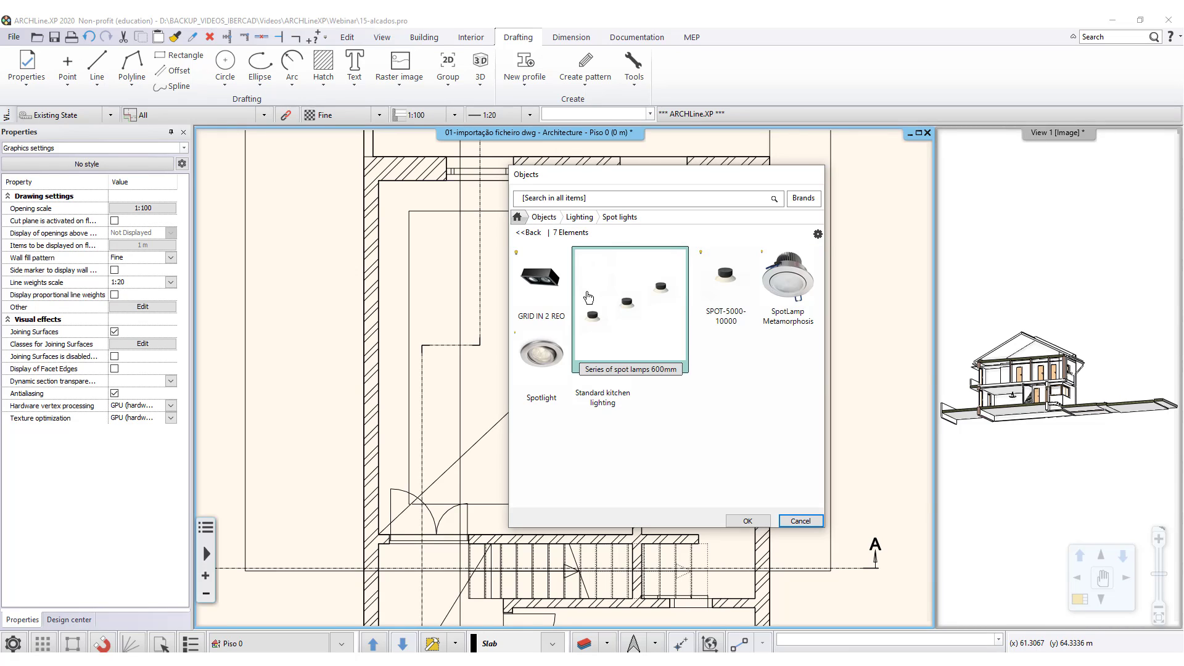
pyautogui.moveTo(553, 369)
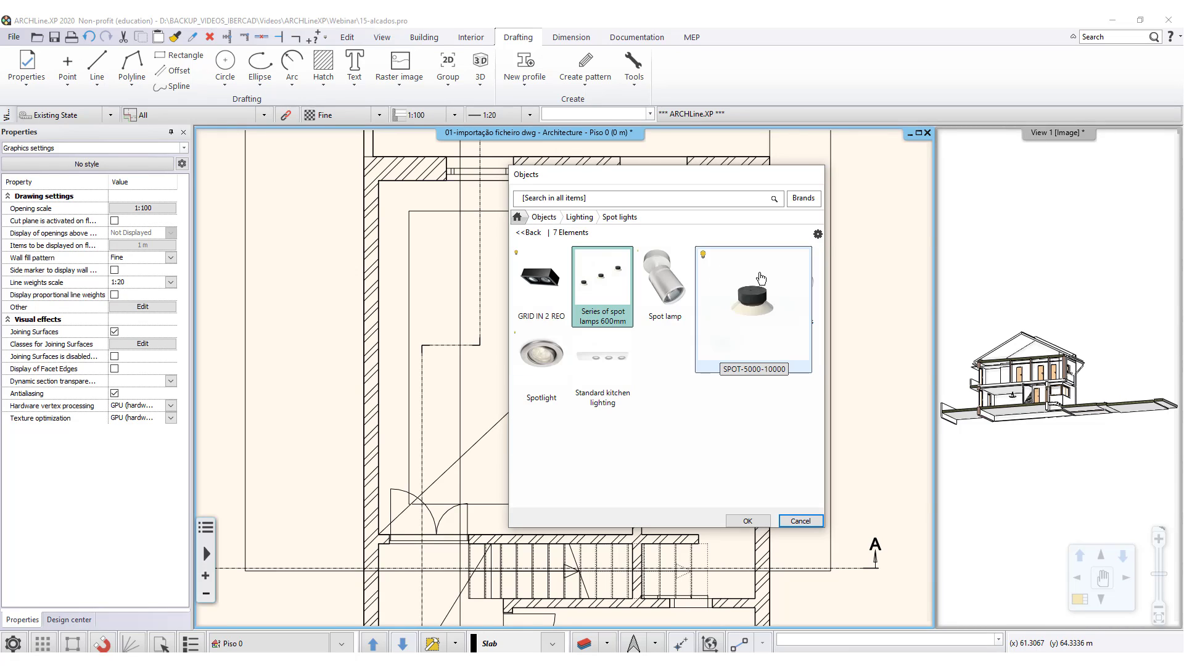
pyautogui.click(595, 287)
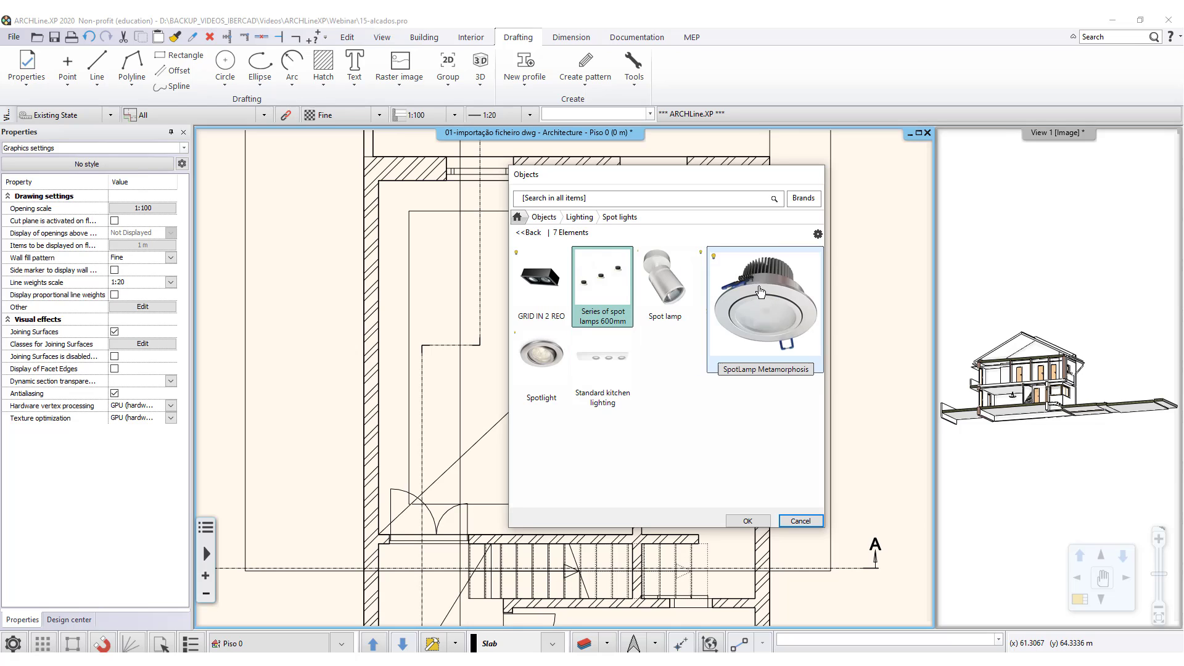
pyautogui.moveTo(627, 317)
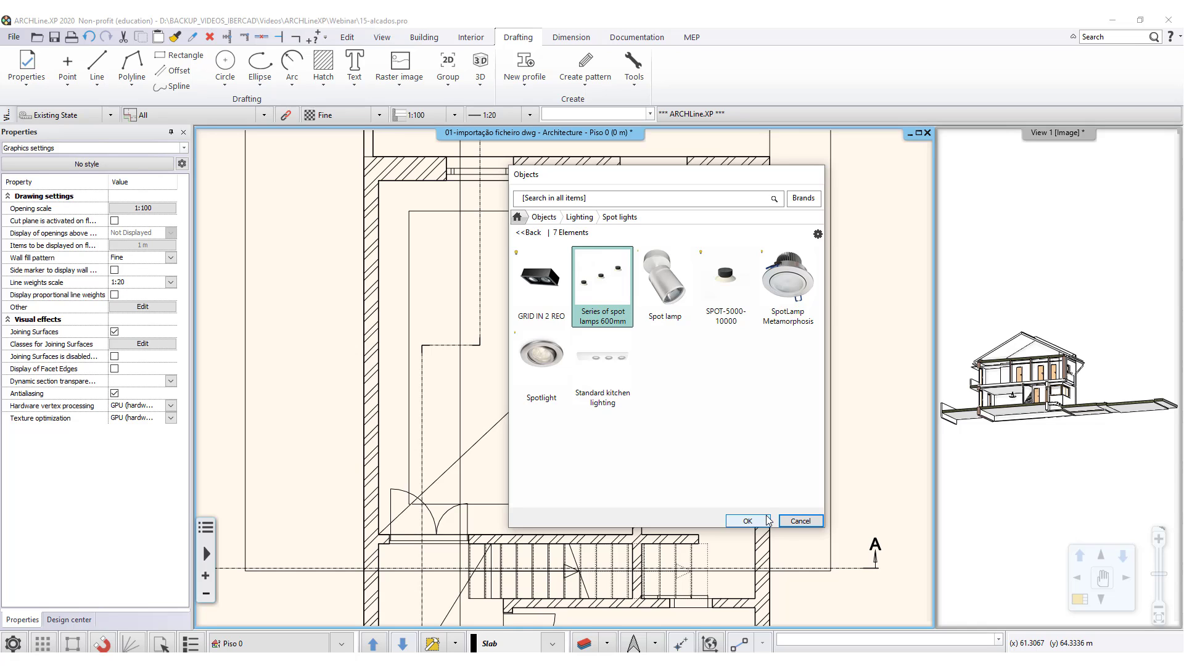
pyautogui.click(749, 522)
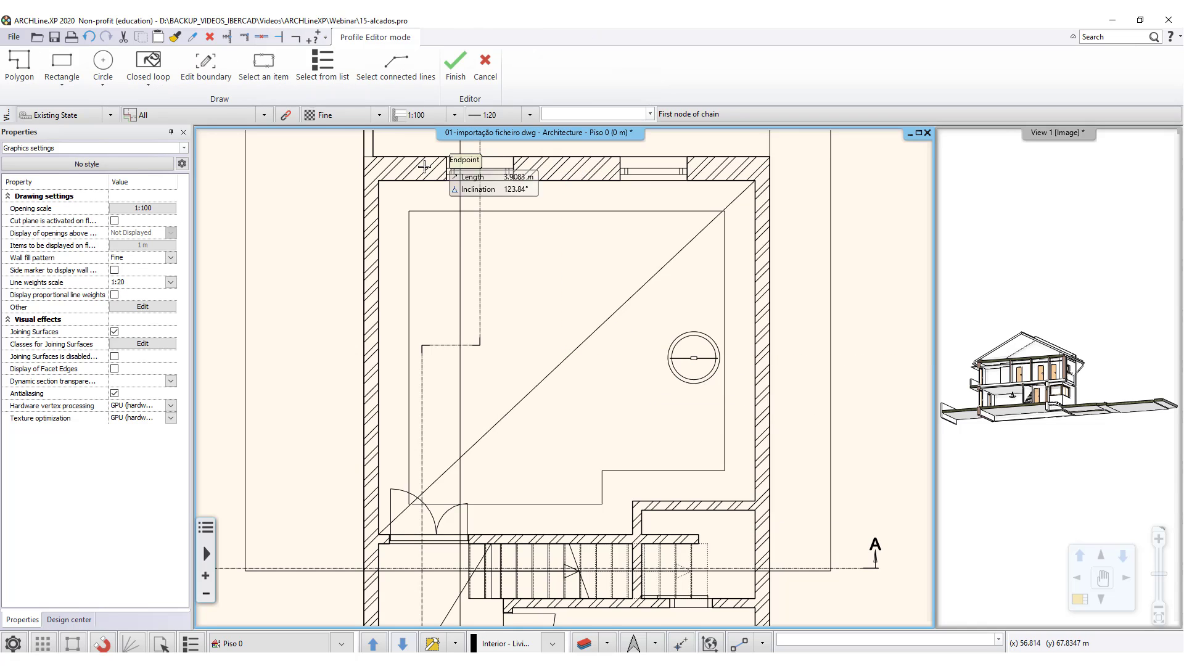
# - Place the spot lamp series along the full length of the inner polyline's edge nearest the windows
pyautogui.click(409, 211)
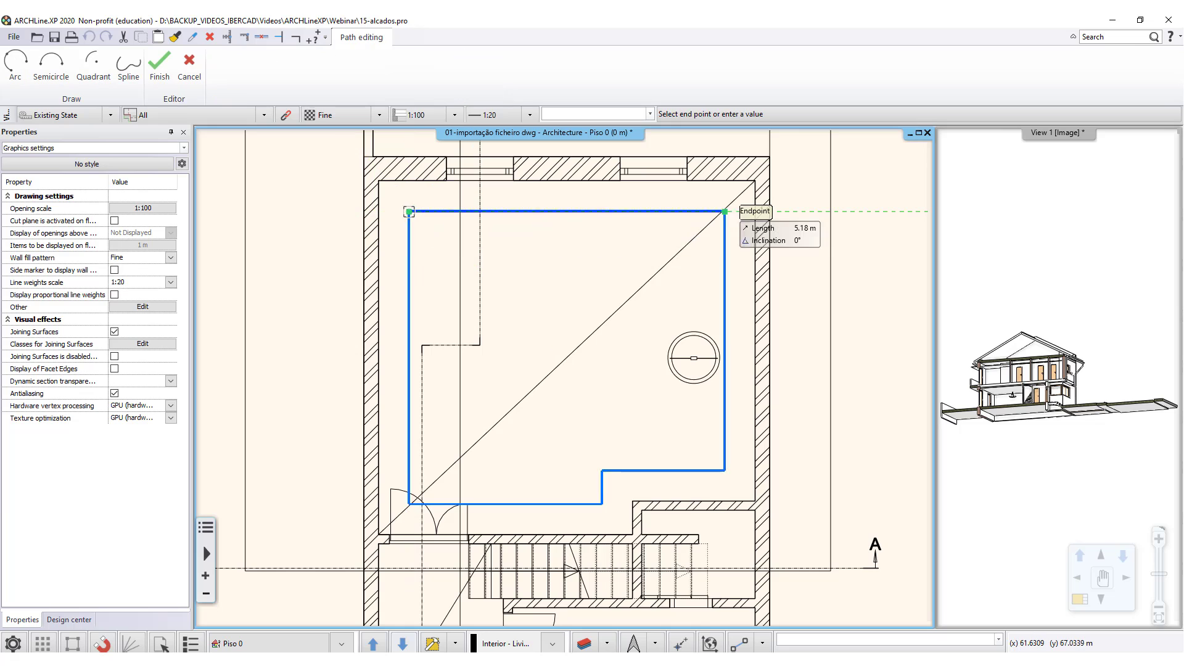
pyautogui.click(725, 211)
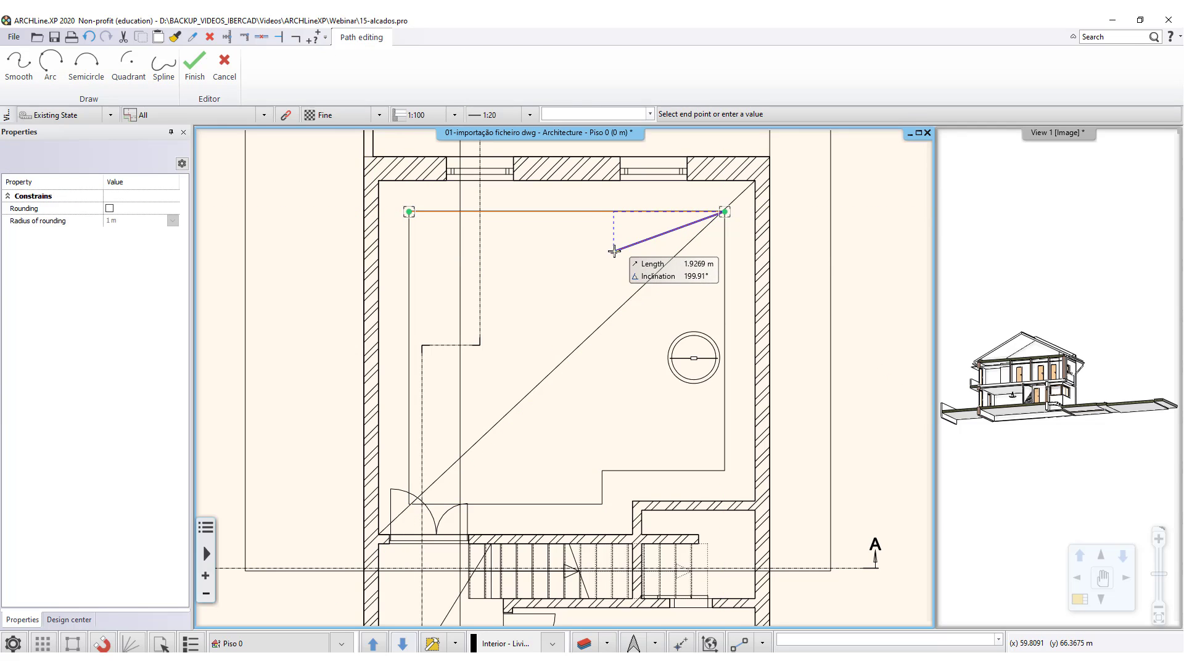
pyautogui.press('Return')
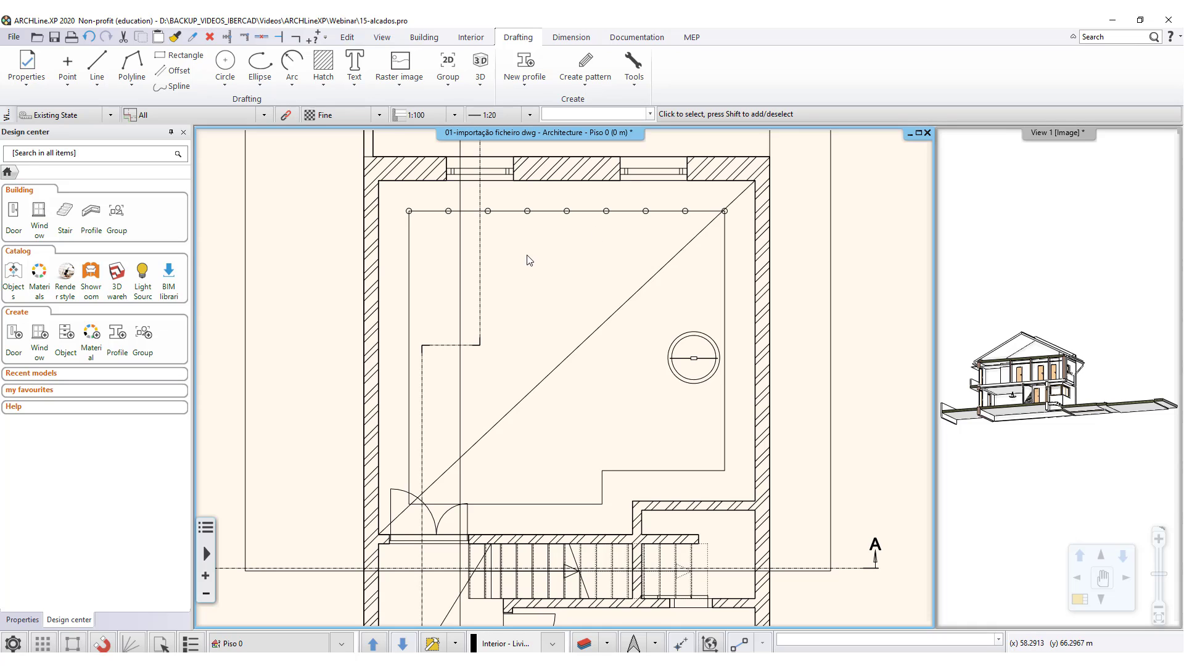
# - Add a Series of spot lamps 600mm to the plain ceiling along the inner polyline's full edge beside the double door
pyautogui.click(700, 234)
pyautogui.press('Escape')
pyautogui.click(639, 291)
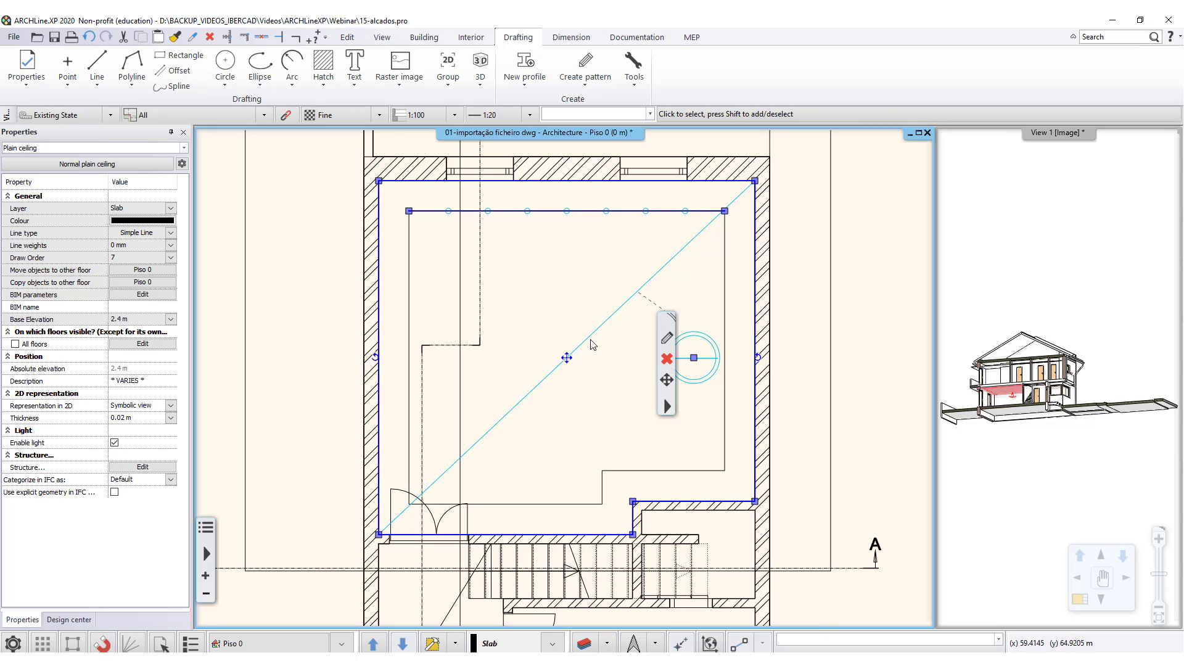
pyautogui.rightClick(669, 404)
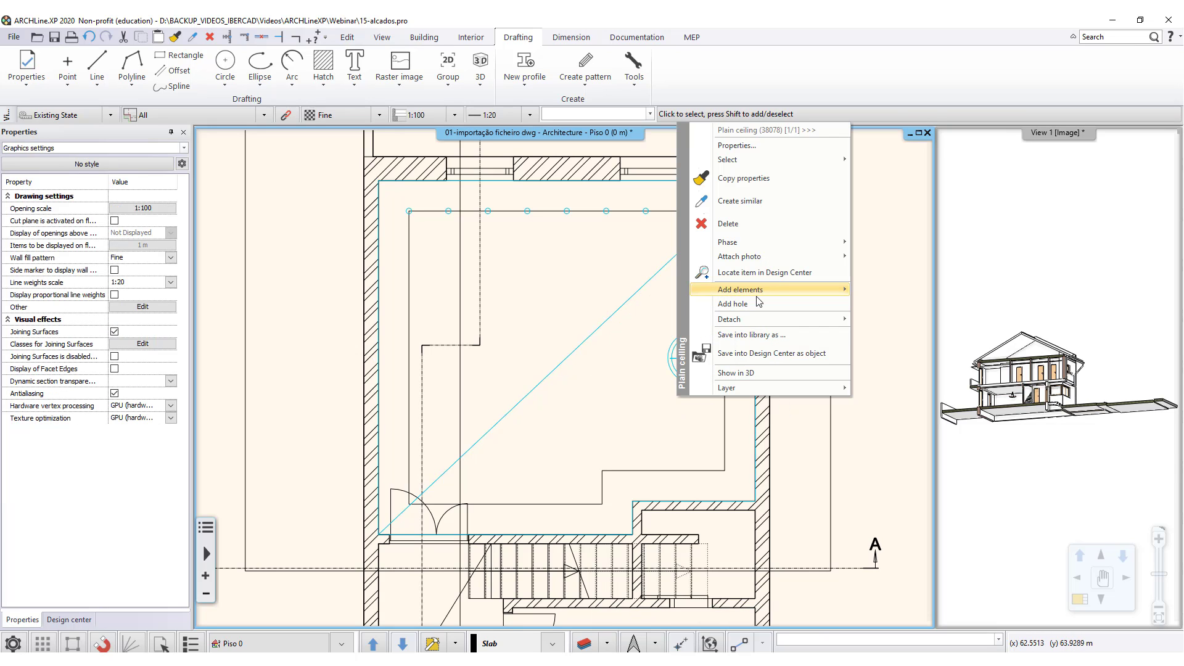
pyautogui.moveTo(760, 296)
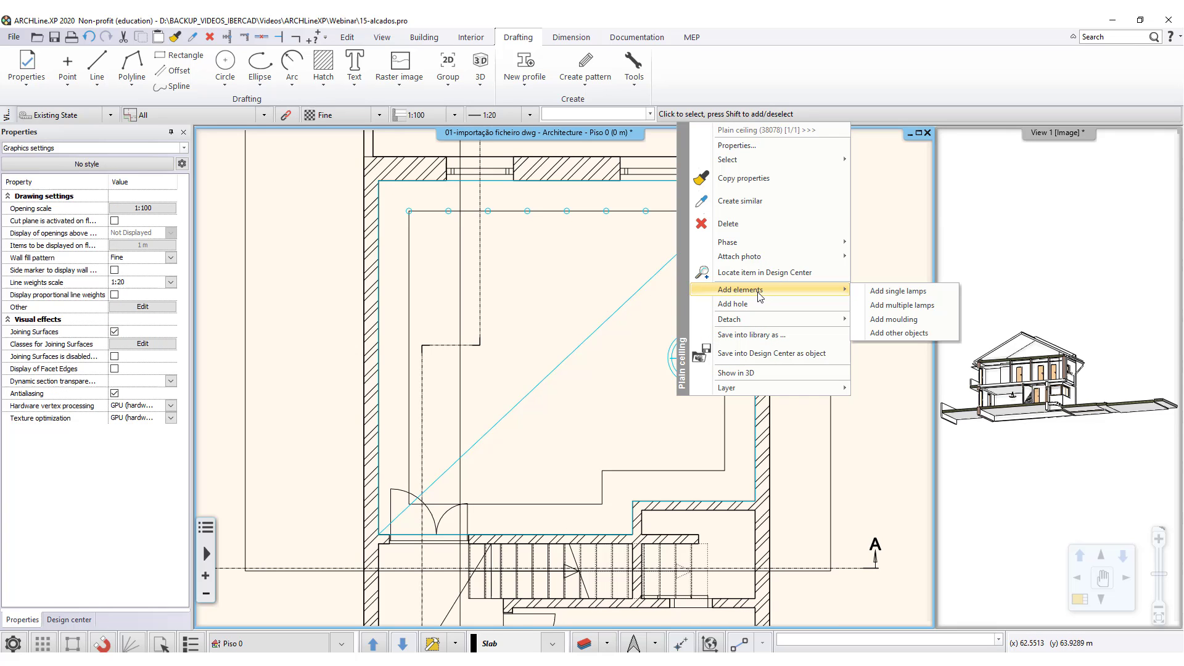
pyautogui.click(919, 306)
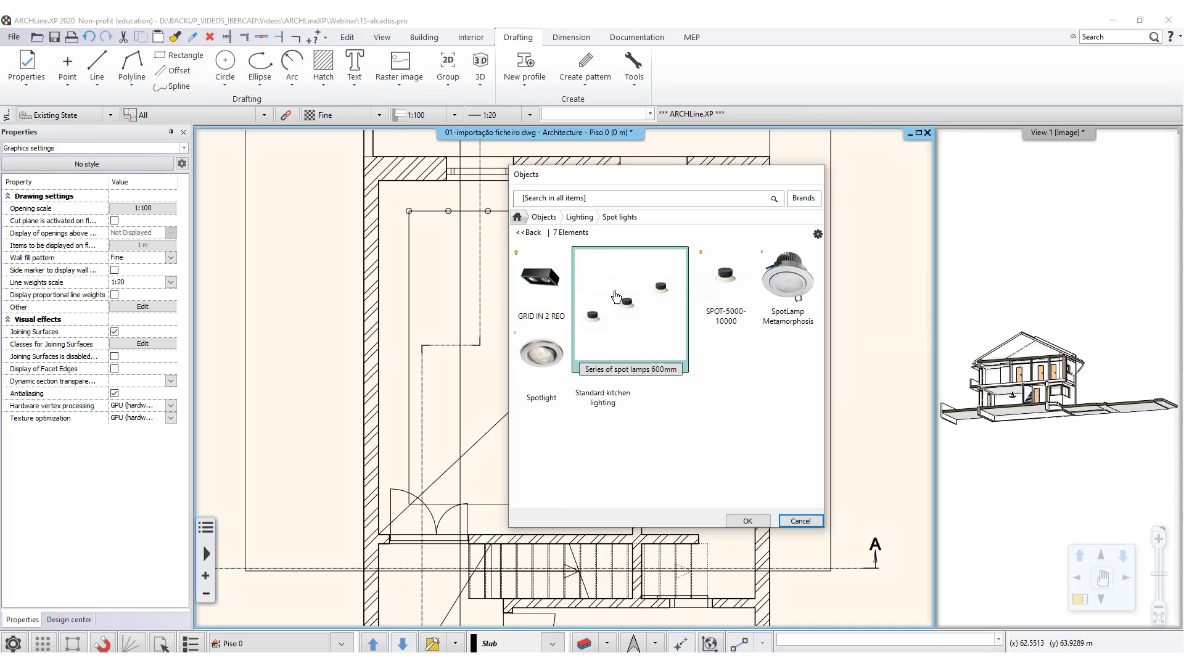
pyautogui.click(617, 299)
pyautogui.click(747, 521)
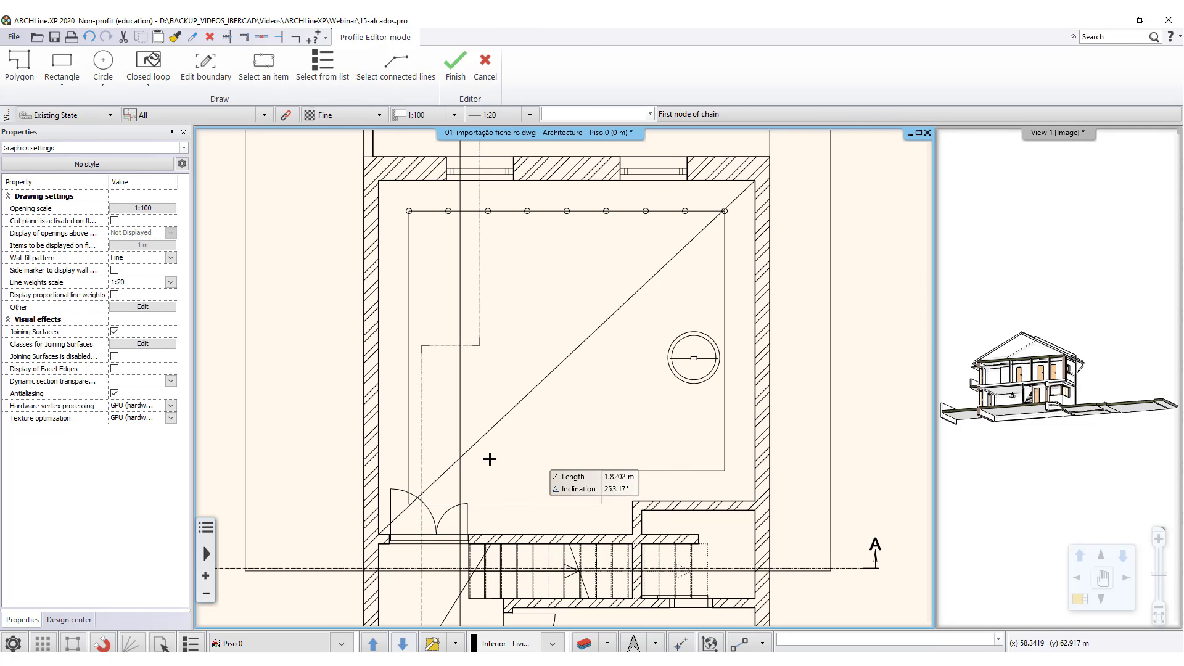
pyautogui.click(409, 505)
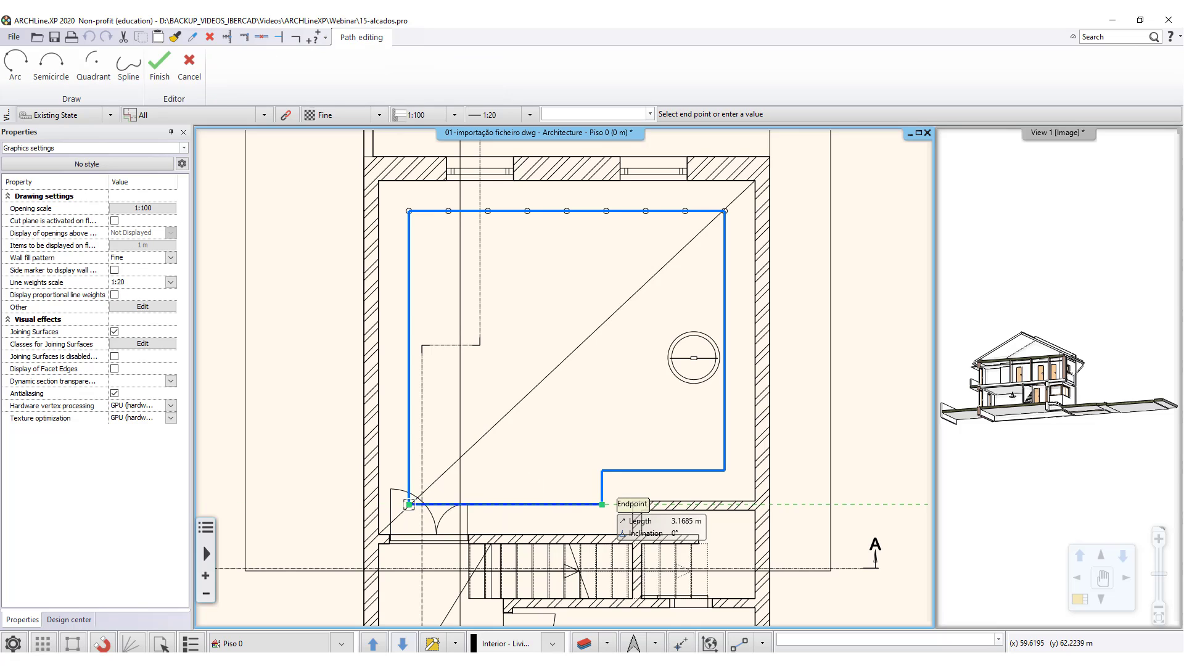
pyautogui.click(601, 506)
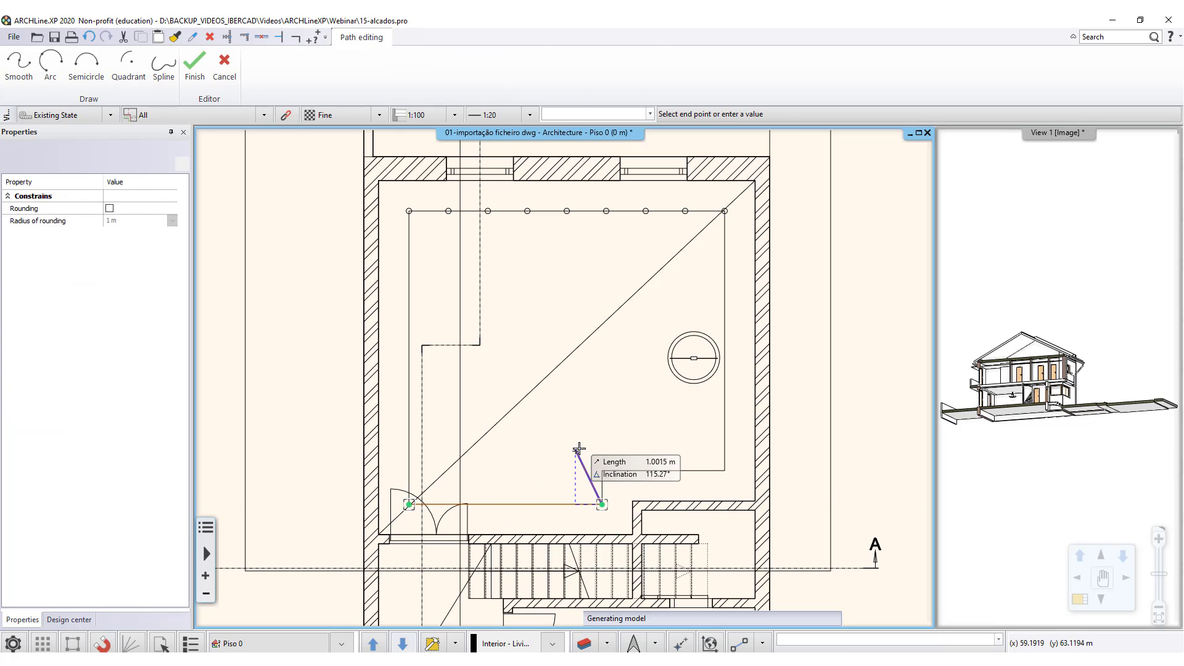
pyautogui.press('Return')
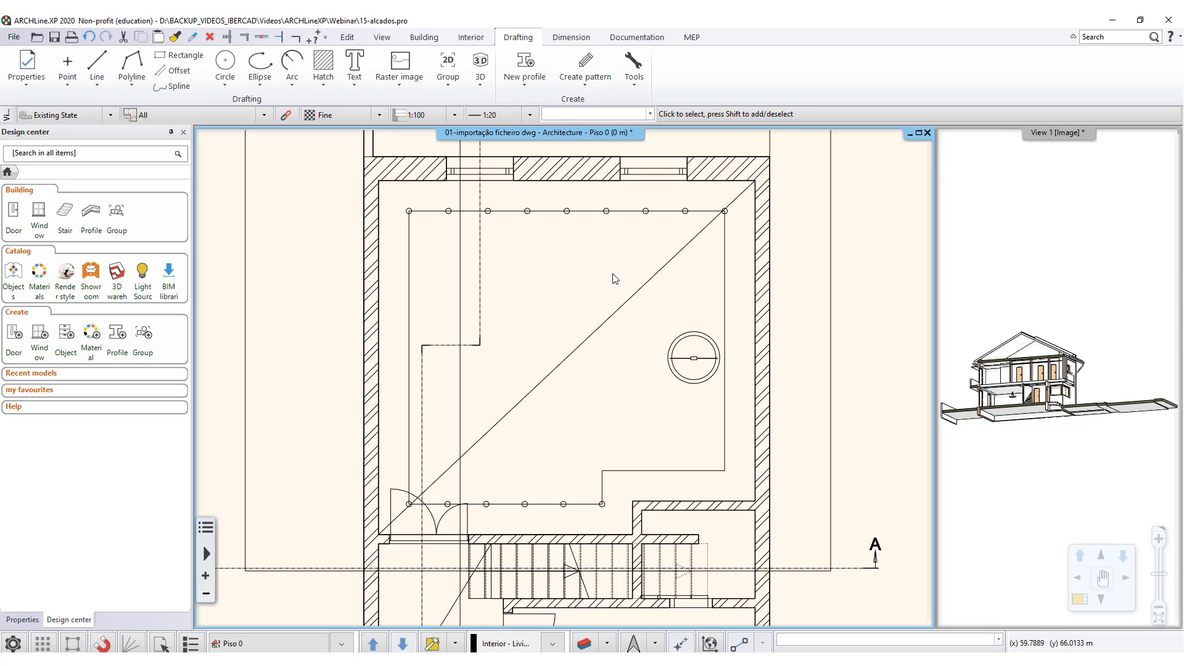
# - Start adding a moulding to the plain ceiling, choosing the Simple border from the Living Room accessories
pyautogui.click(626, 306)
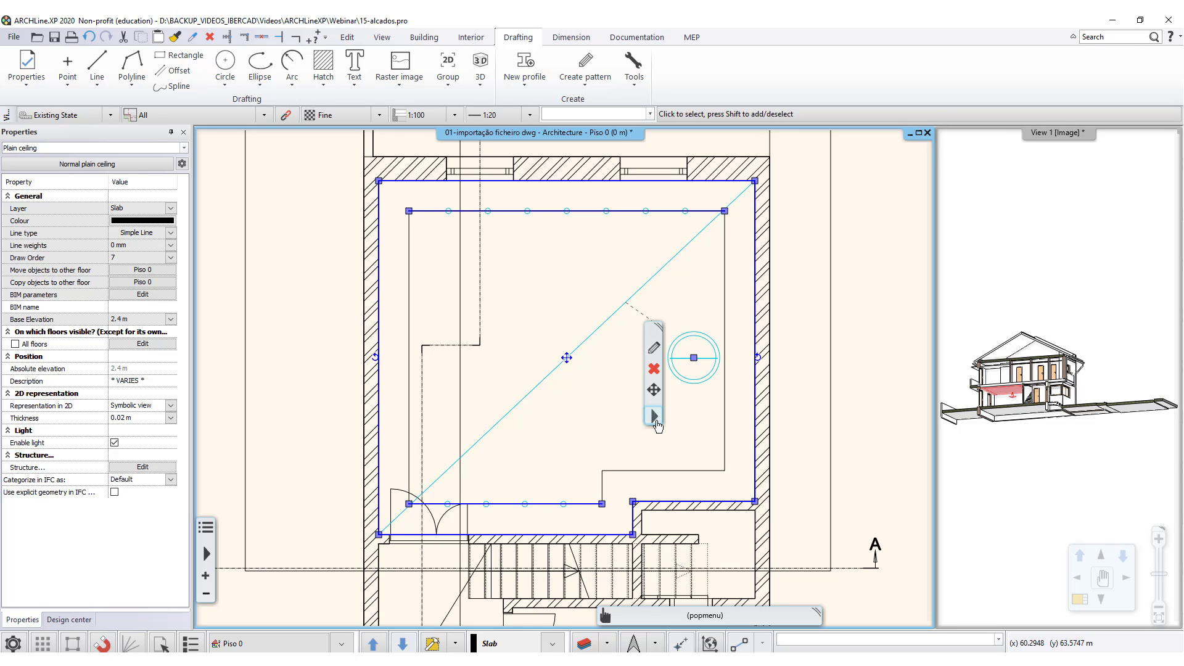
pyautogui.rightClick(658, 425)
pyautogui.moveTo(759, 299)
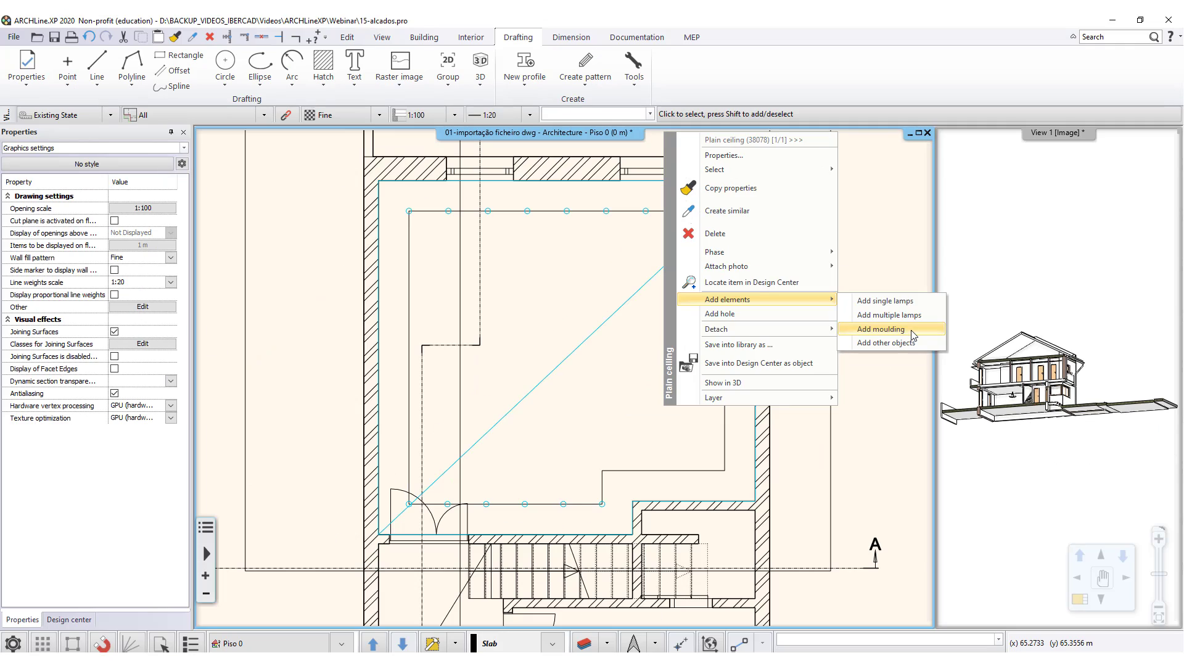
pyautogui.click(912, 333)
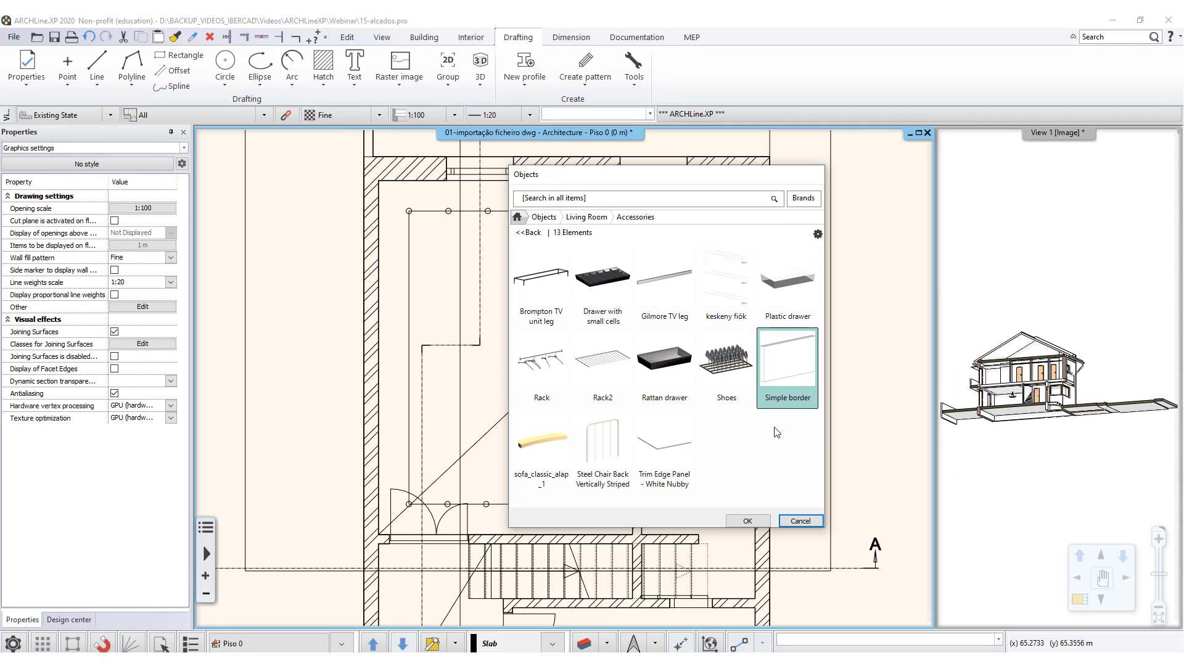
pyautogui.moveTo(798, 405)
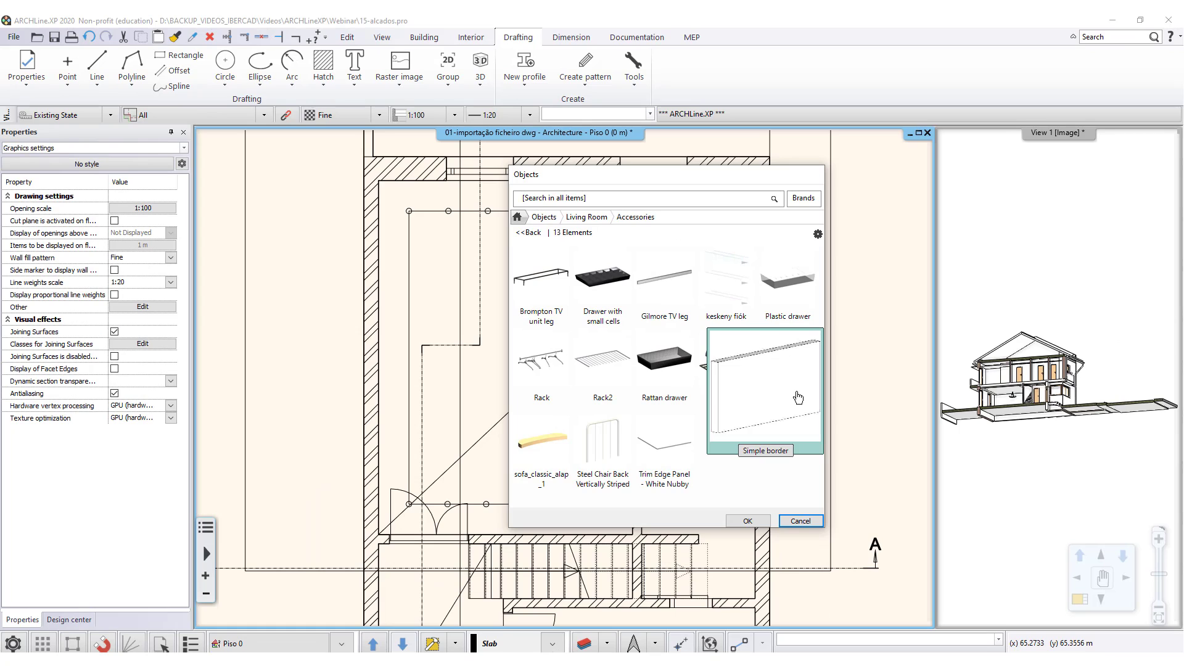
pyautogui.click(747, 522)
# - Trace the moulding path around the large room's inner wall faces, closing it at the starting corner by the stair-side recess
pyautogui.click(755, 501)
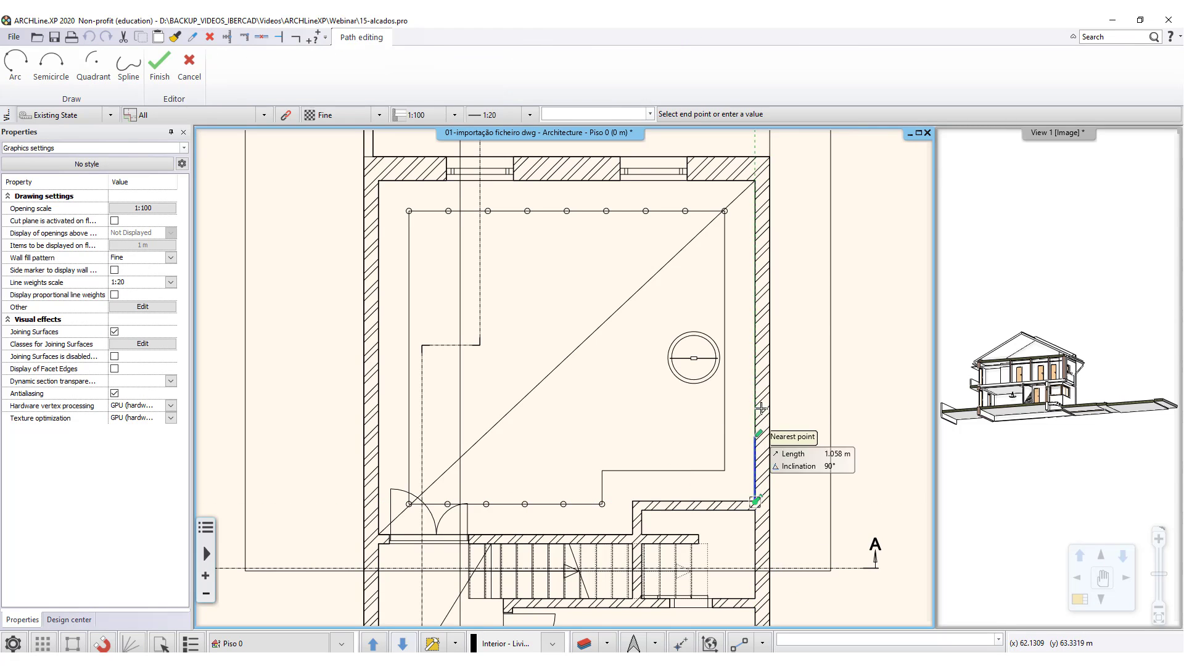
pyautogui.click(755, 181)
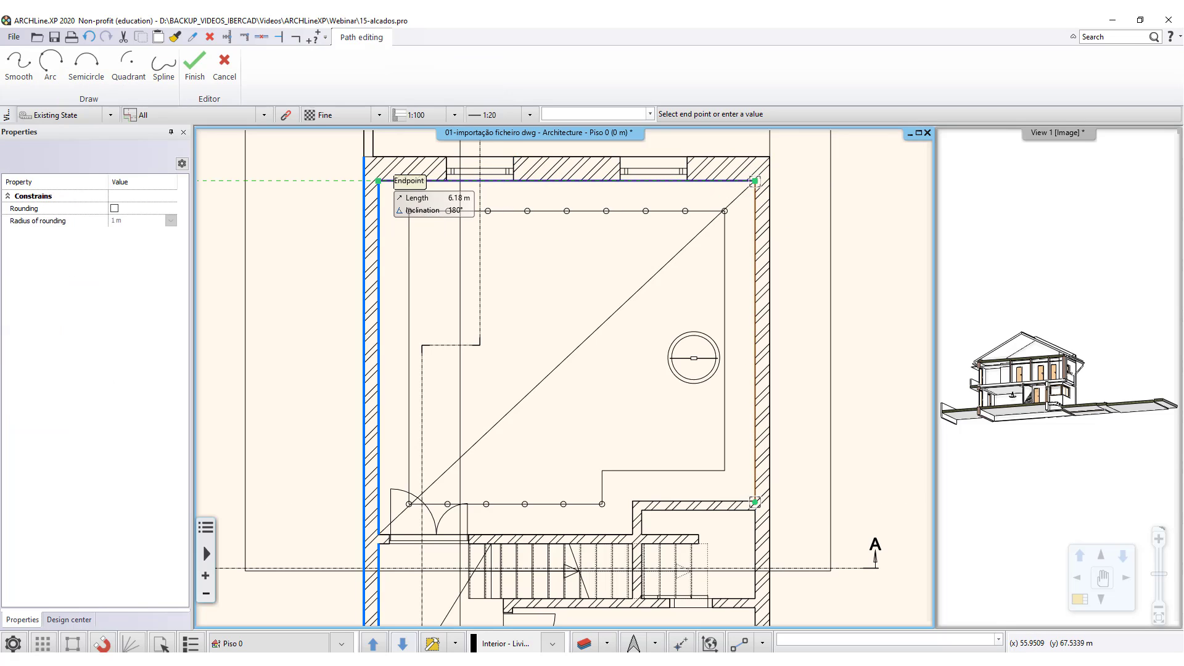
pyautogui.click(378, 181)
pyautogui.click(379, 535)
pyautogui.click(633, 535)
pyautogui.click(633, 502)
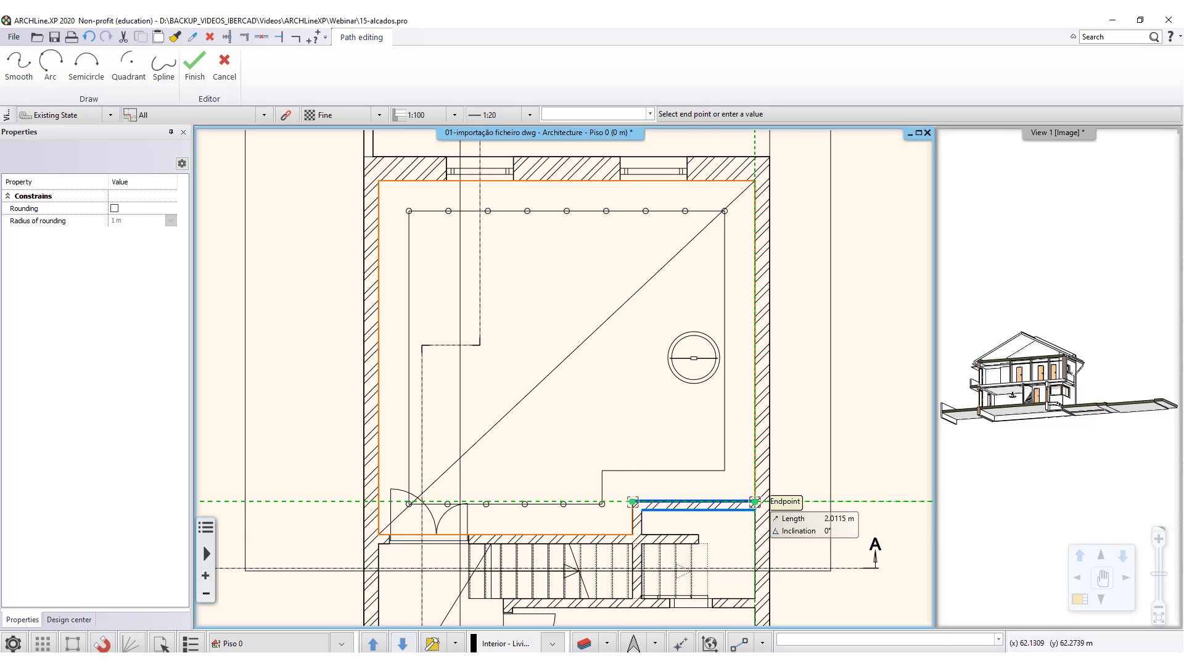
pyautogui.click(755, 501)
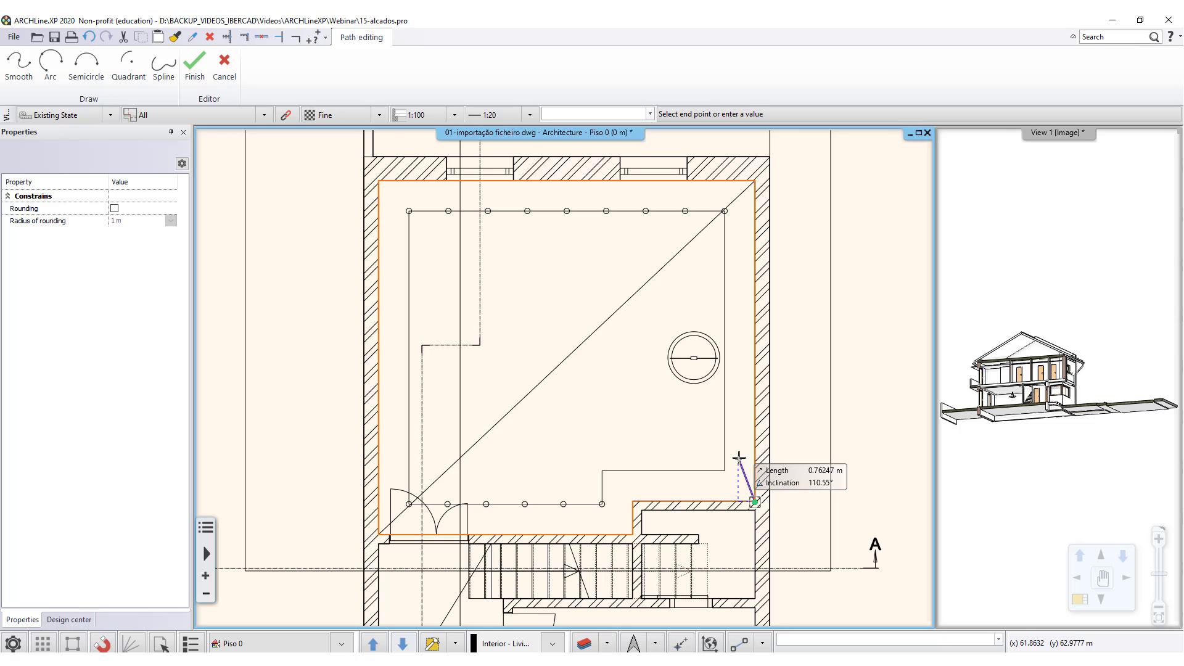
pyautogui.press('Return')
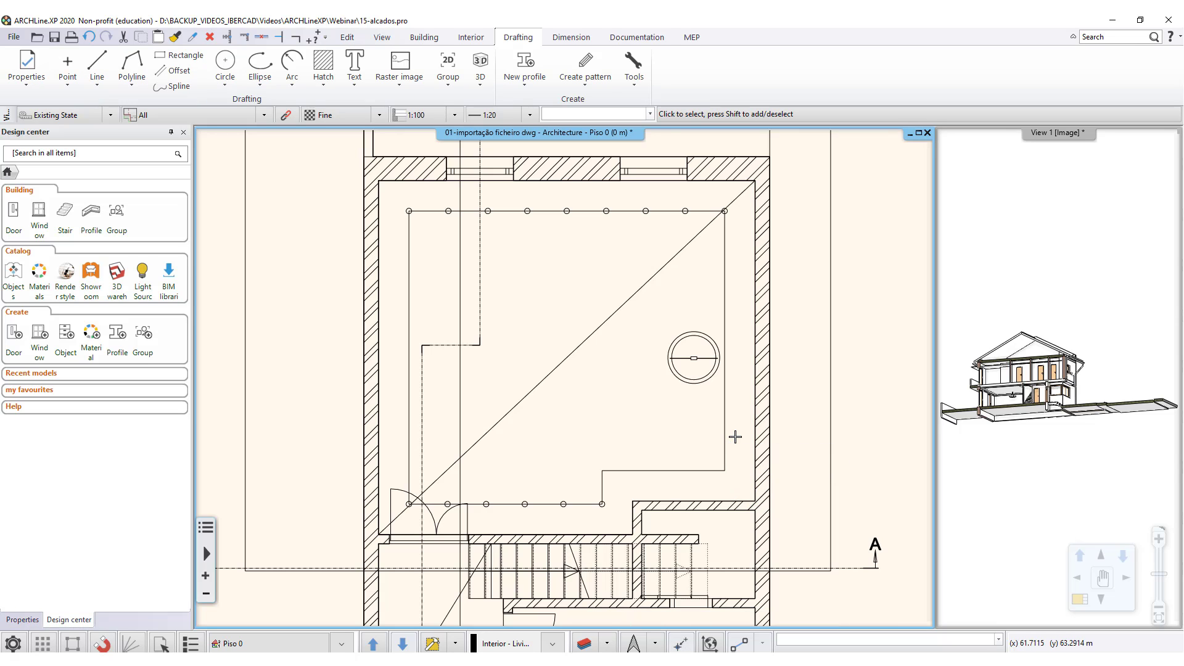
# - Swap the 3D view into the main window and examine the ceiling moulding where it meets the cut brick wall
pyautogui.click(1077, 445)
pyautogui.click(1080, 601)
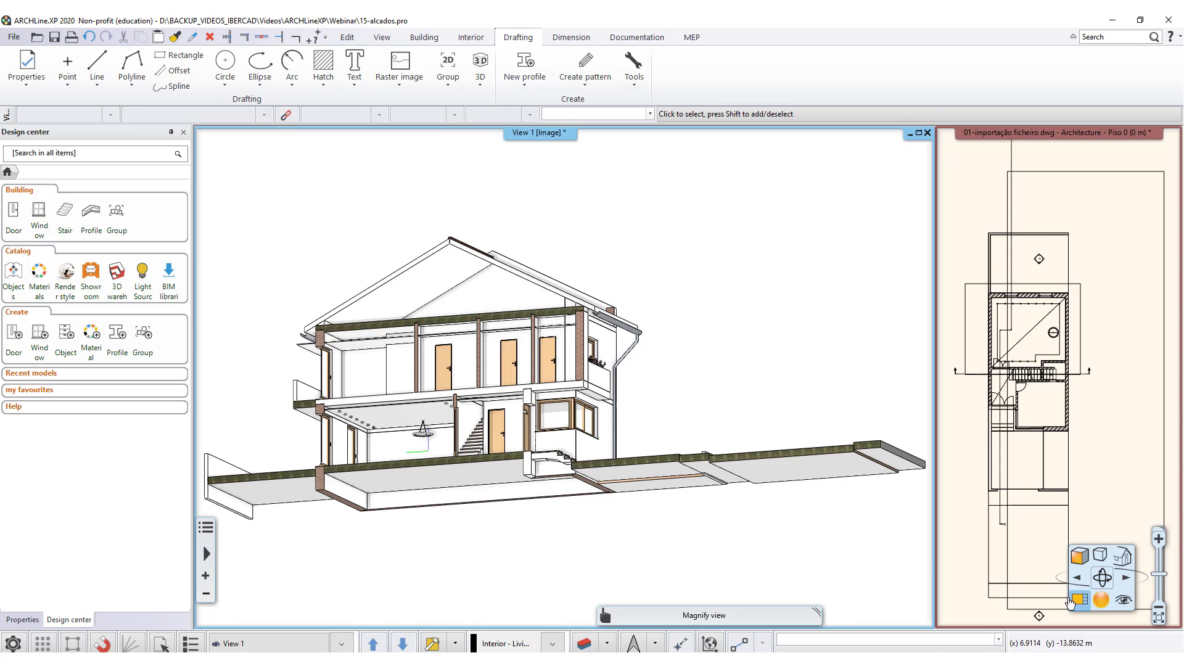
pyautogui.scroll(10, 344, 432)
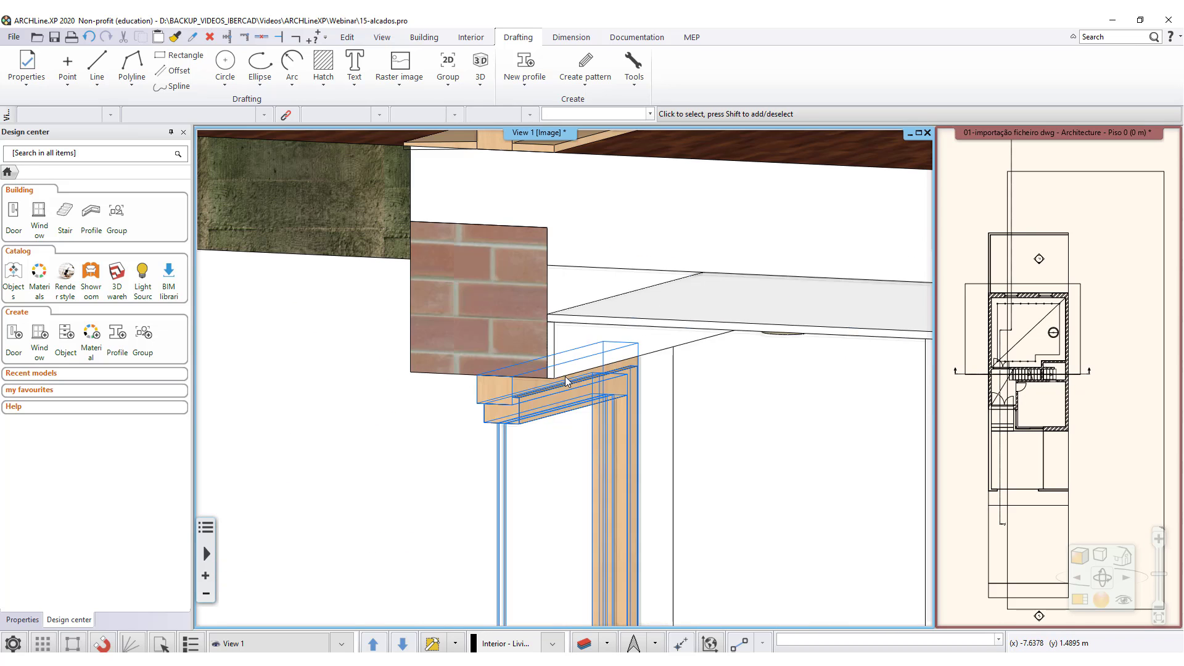
pyautogui.moveTo(566, 374)
pyautogui.mouseDown(button='middle')
pyautogui.moveTo(566, 344)
pyautogui.moveTo(584, 370)
pyautogui.mouseUp(button='middle')
pyautogui.scroll(-6, 592, 377)
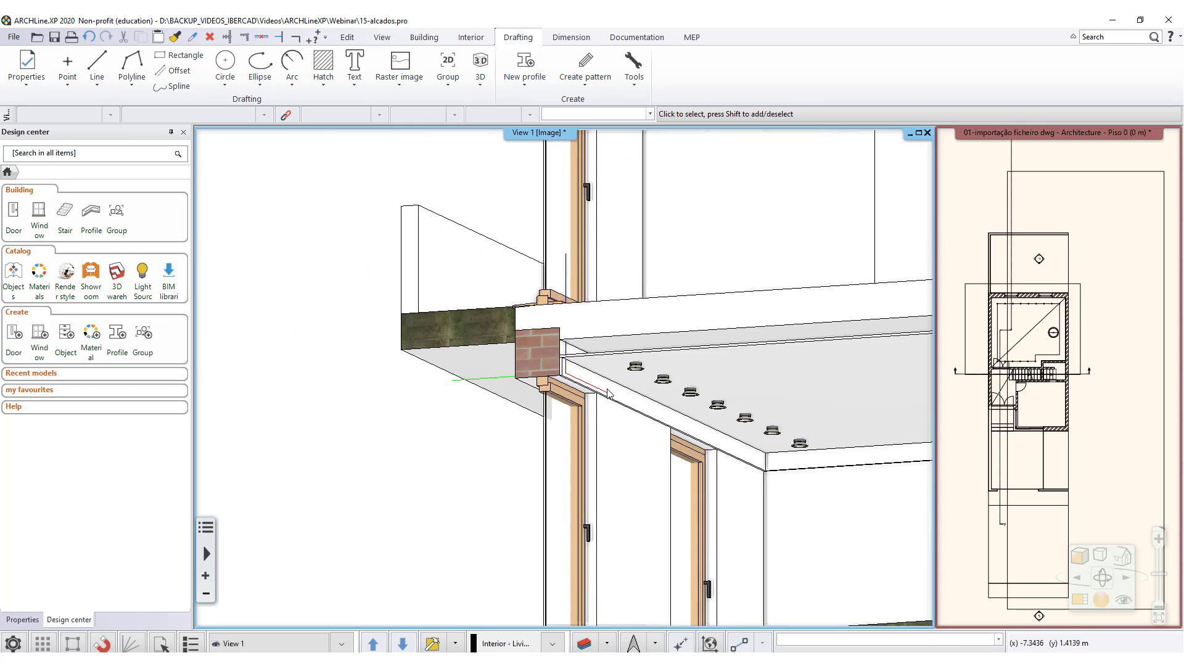
pyautogui.scroll(-4, 608, 393)
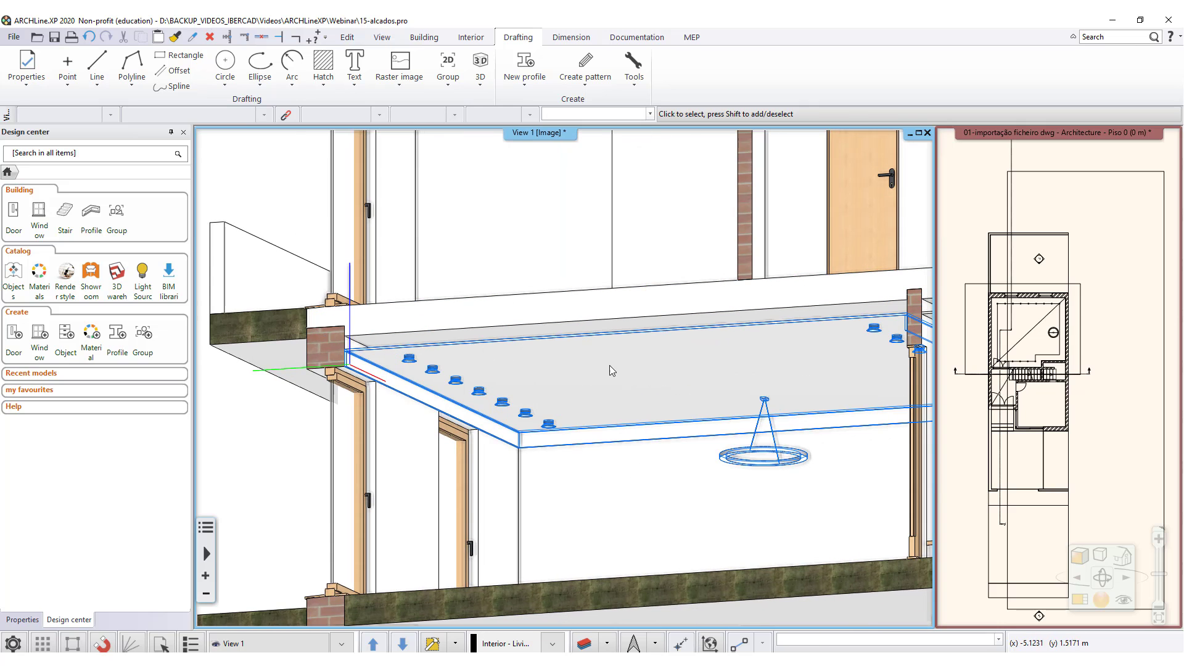
pyautogui.scroll(4, 524, 375)
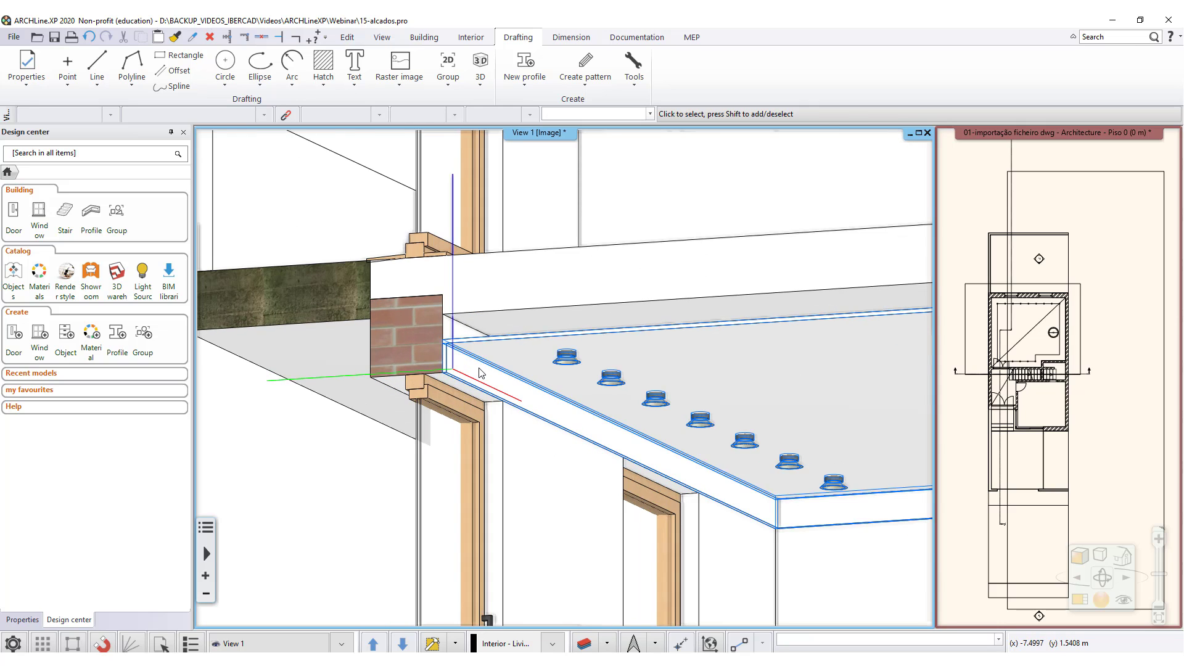
pyautogui.scroll(4, 480, 373)
pyautogui.click(517, 364)
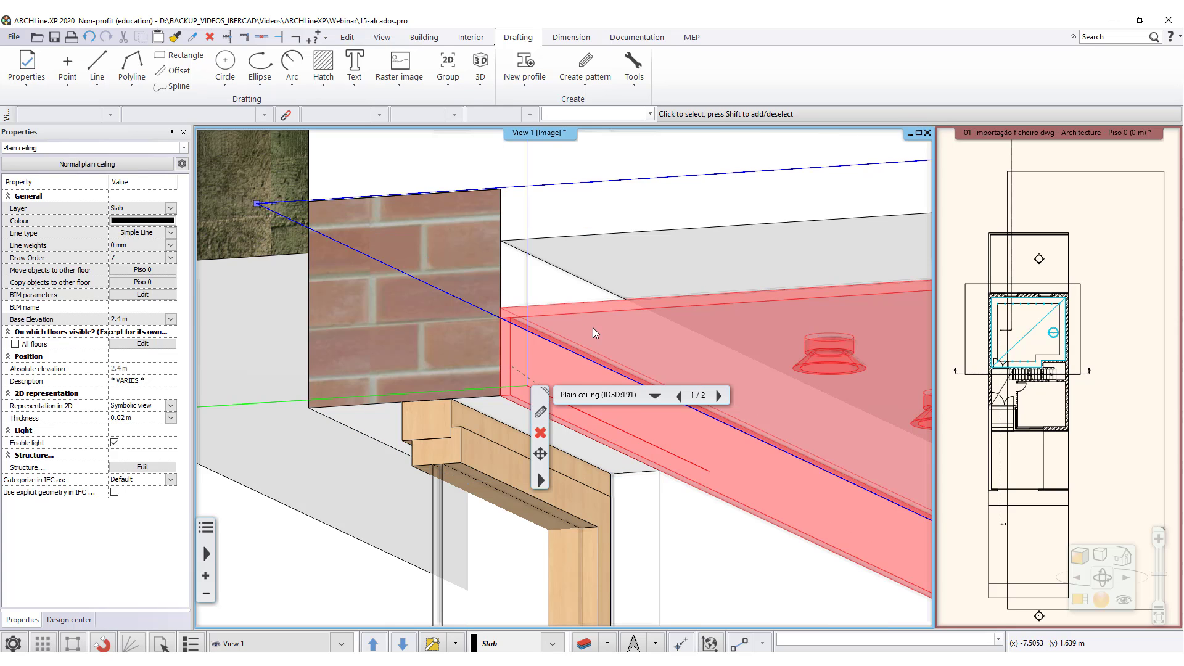
# - Examine the moulding's front corner and wall end in 3D, checking which element it belongs to
pyautogui.scroll(-9, 593, 333)
pyautogui.click(407, 331)
pyautogui.scroll(-2, 657, 393)
pyautogui.scroll(8, 658, 393)
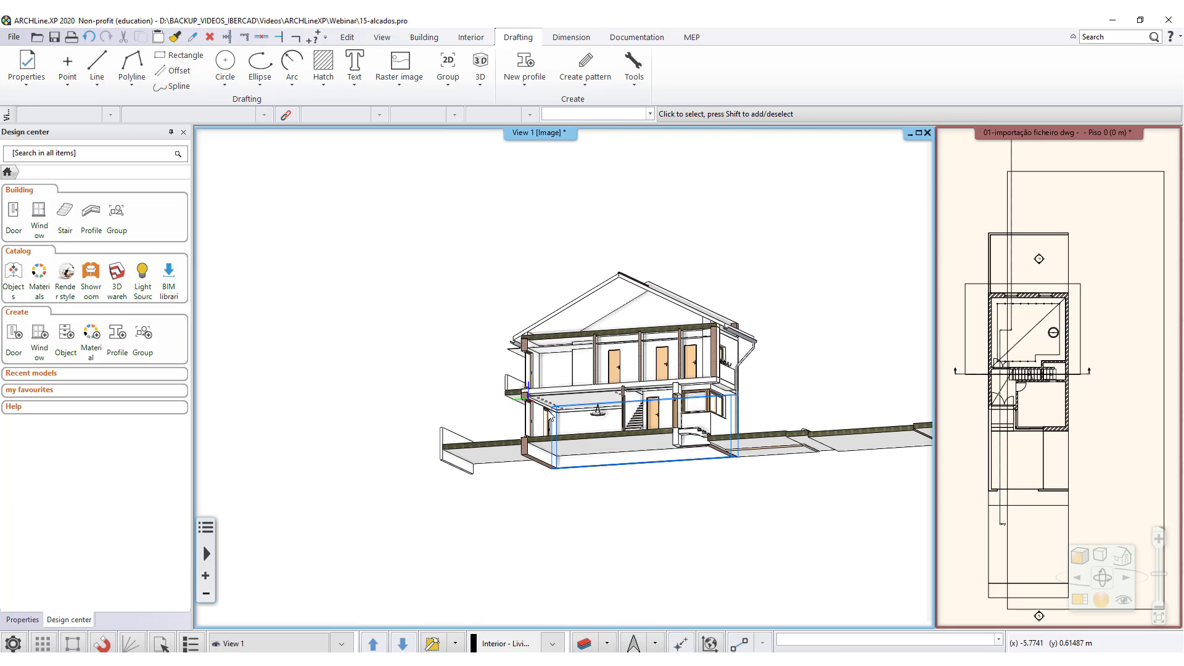
pyautogui.scroll(-2, 591, 444)
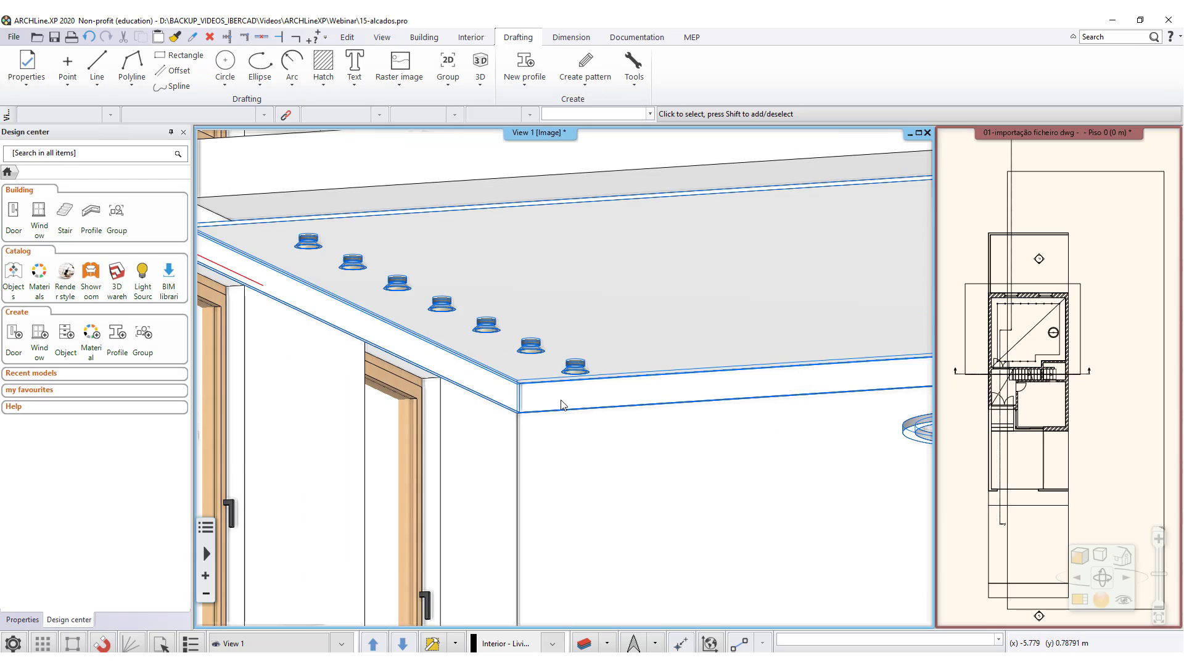
pyautogui.click(566, 398)
pyautogui.scroll(-2, 442, 379)
pyautogui.scroll(-2, 442, 379)
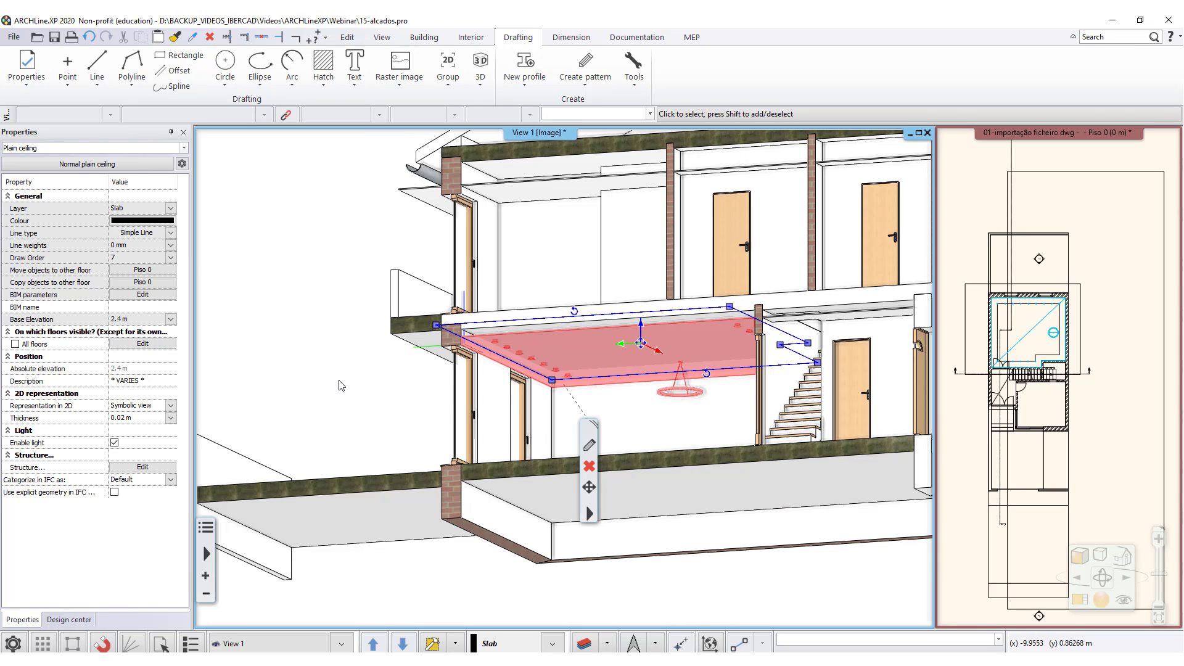
pyautogui.click(340, 385)
pyautogui.scroll(4, 475, 364)
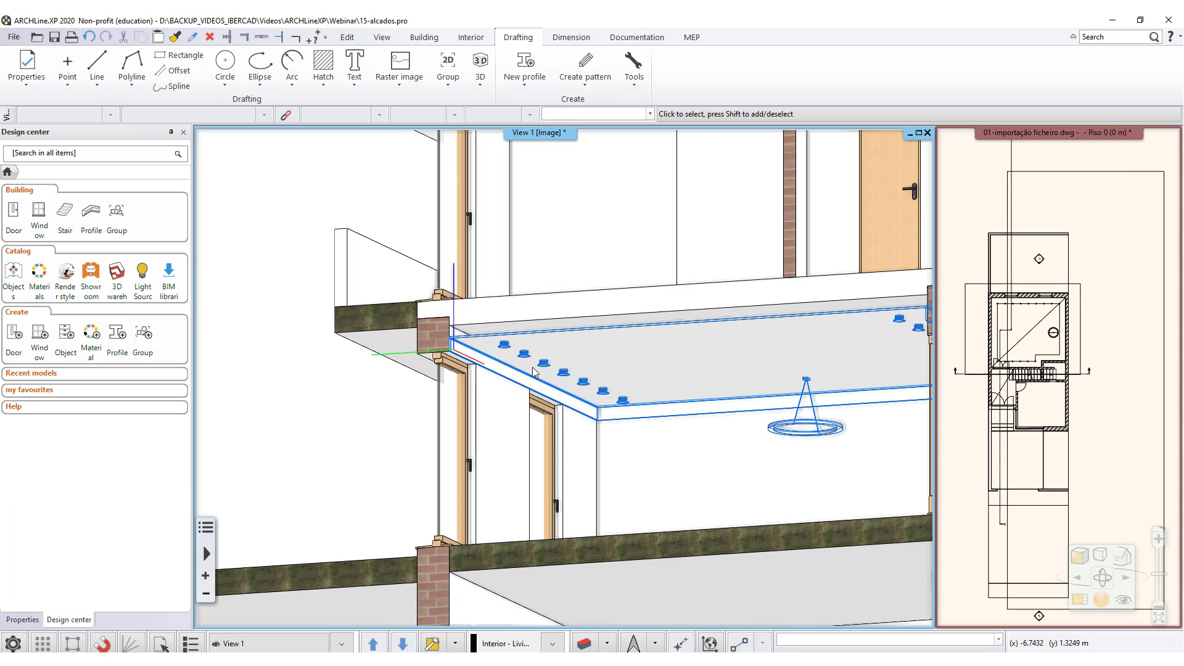
pyautogui.scroll(6, 533, 373)
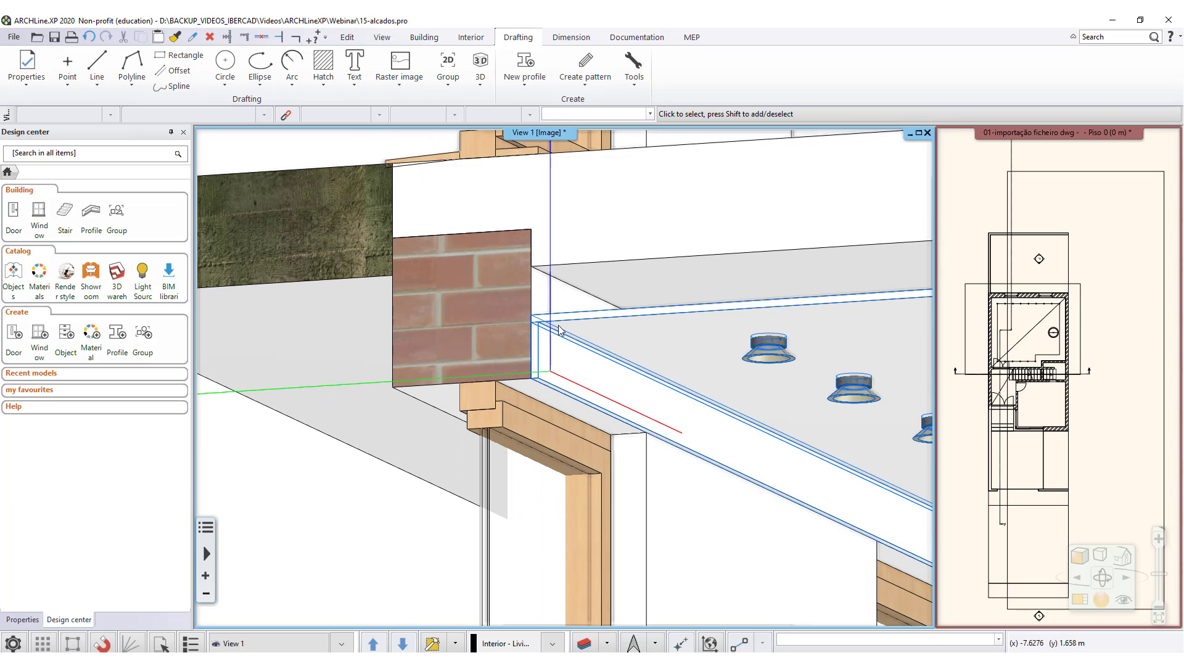
pyautogui.scroll(-4, 535, 371)
pyautogui.scroll(-3, 566, 379)
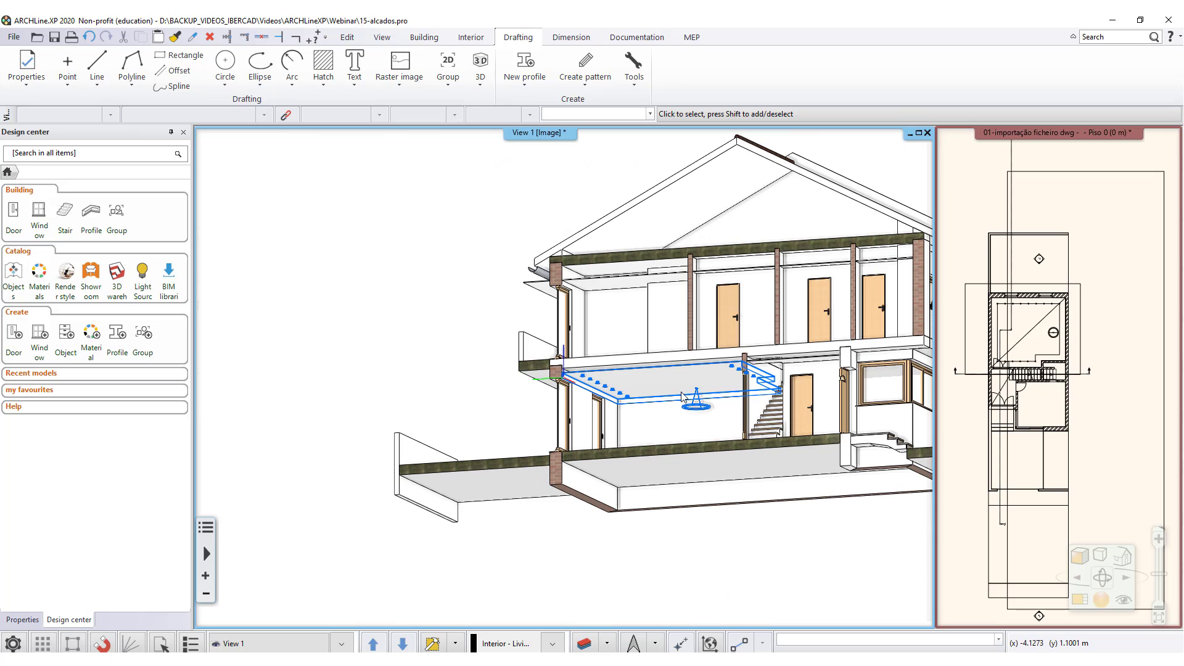
# - Examine the pendant lamp, the plain ceiling's edge and the ceiling area above the stairs in the 3D section
pyautogui.scroll(8, 713, 392)
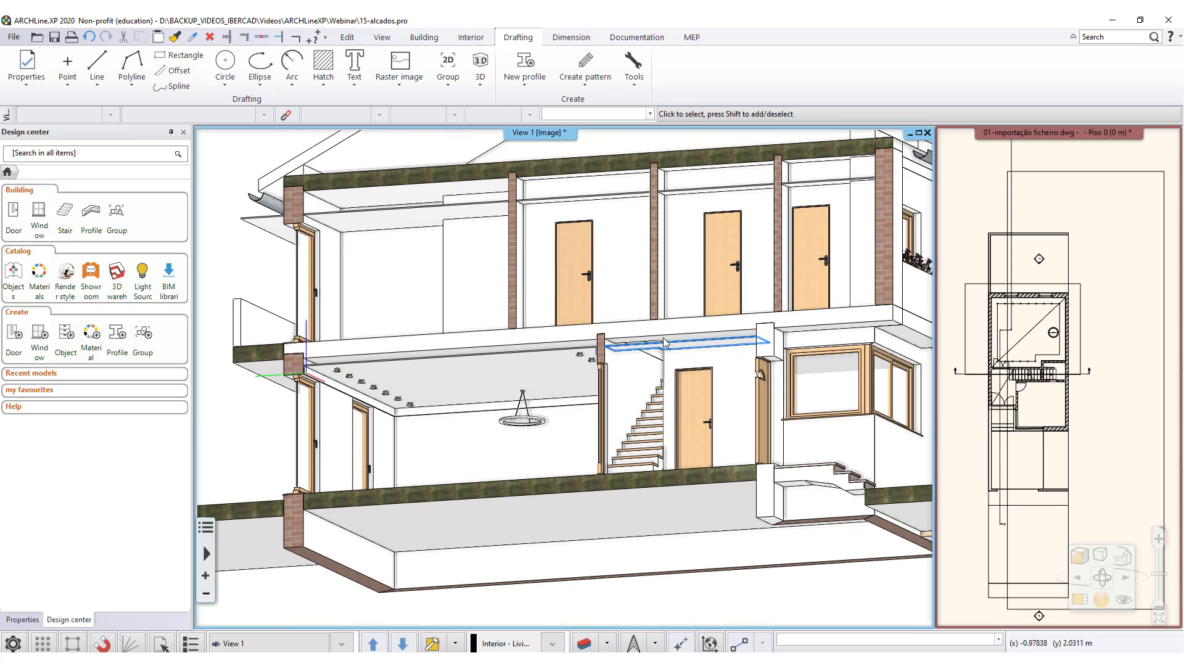
pyautogui.scroll(-3, 430, 497)
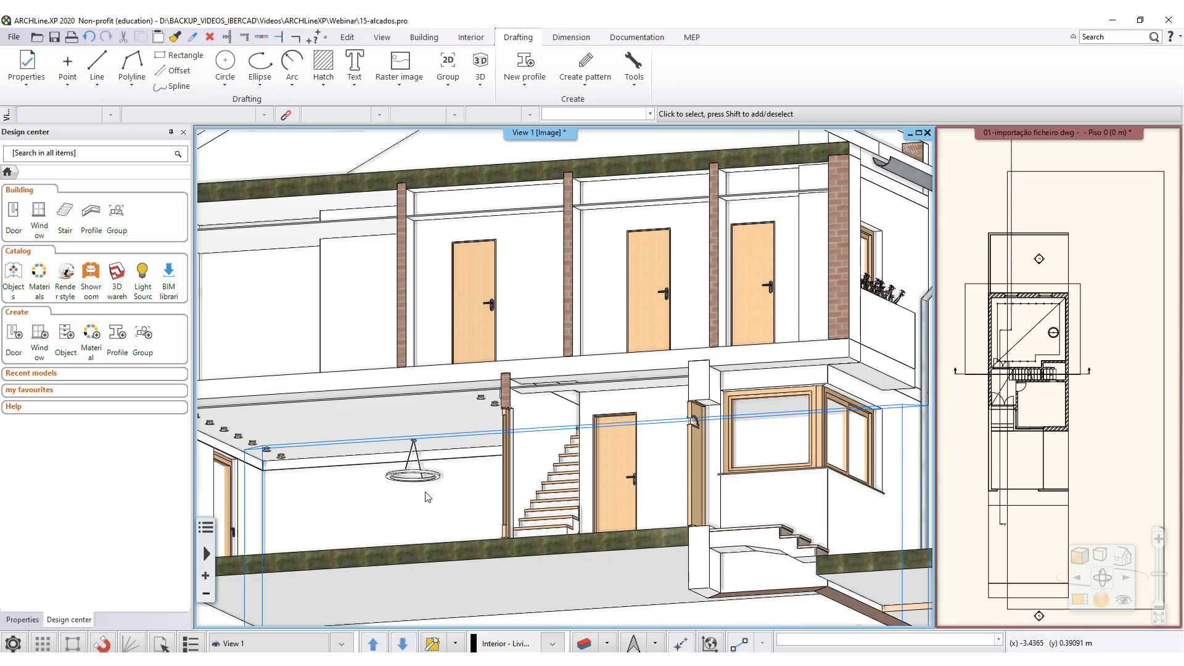
pyautogui.scroll(4, 432, 464)
pyautogui.scroll(2, 430, 464)
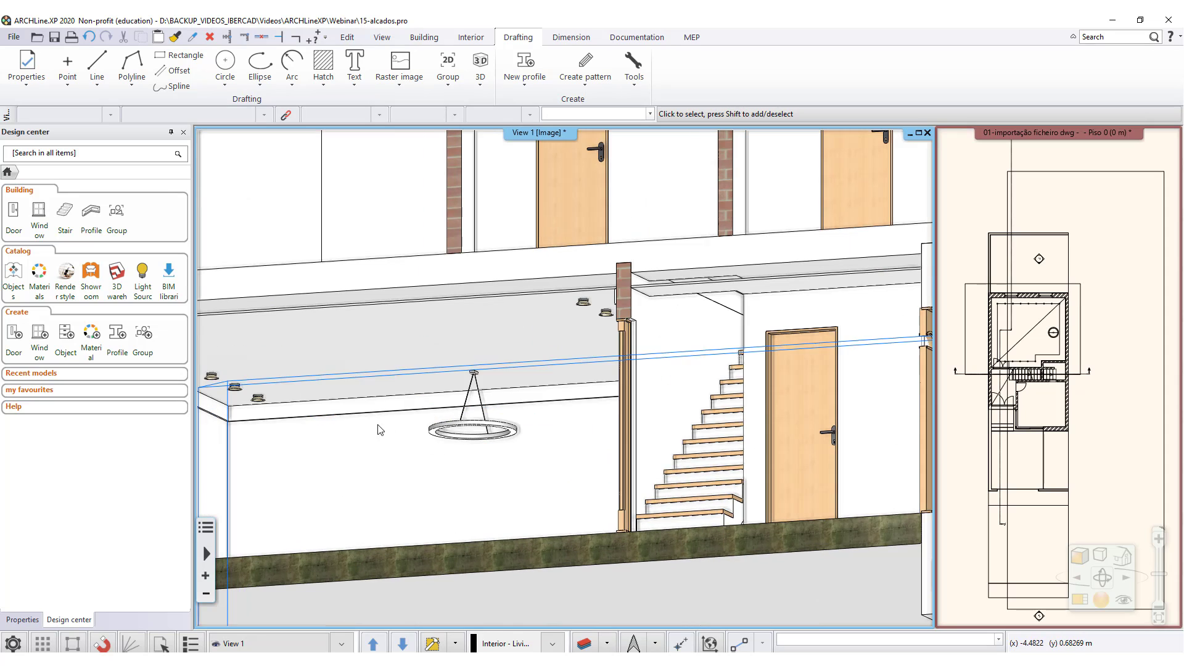
pyautogui.click(338, 417)
pyautogui.scroll(-4, 548, 497)
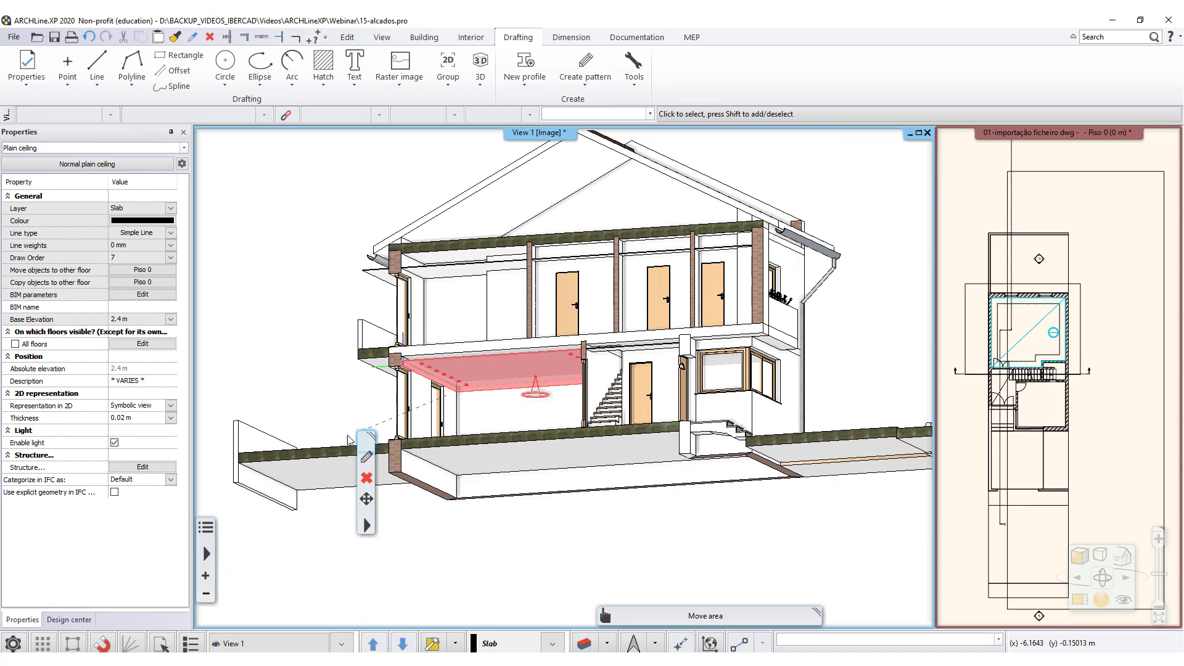
pyautogui.press('Escape')
pyautogui.scroll(5, 537, 390)
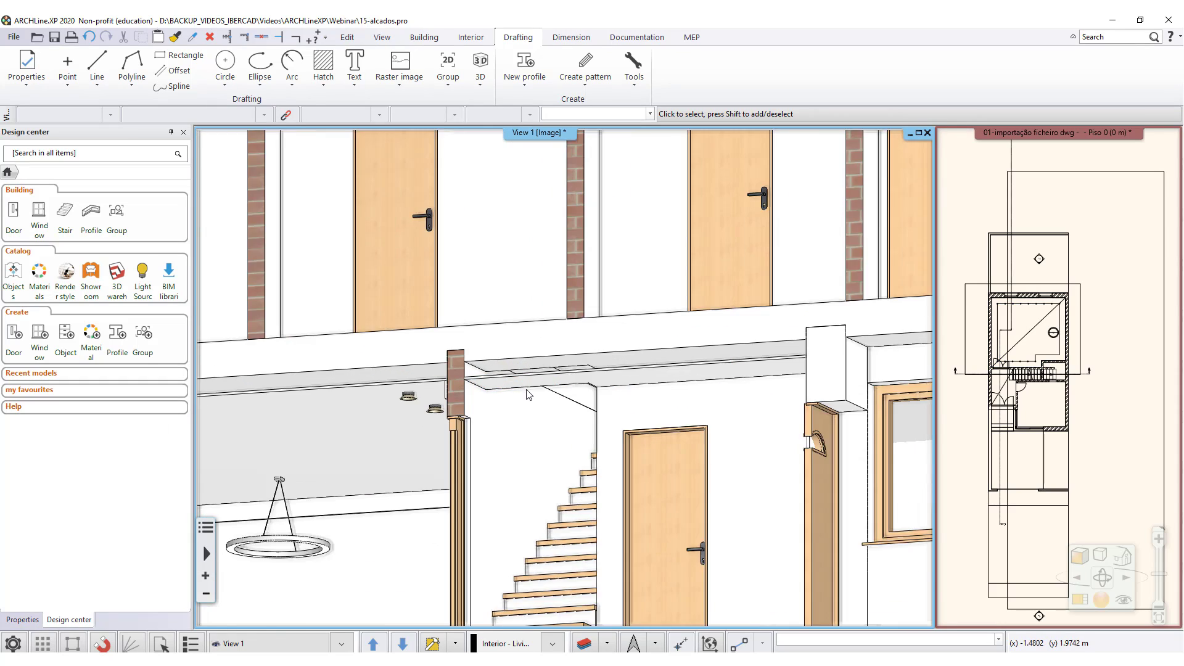
pyautogui.scroll(2, 502, 364)
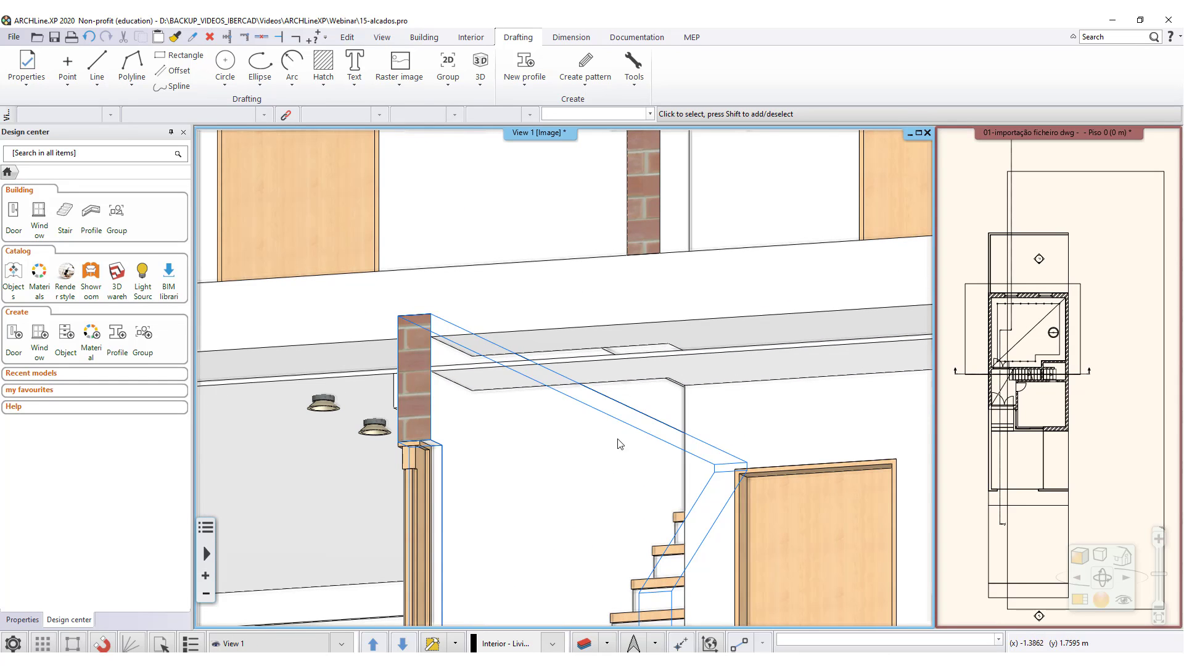
# - Check the hall's plain ceiling, stair wall and double door on the Piso 0 plan, and examine the ceiling's open stair-side edge in 3D
pyautogui.click(1017, 401)
pyautogui.scroll(6, 1017, 400)
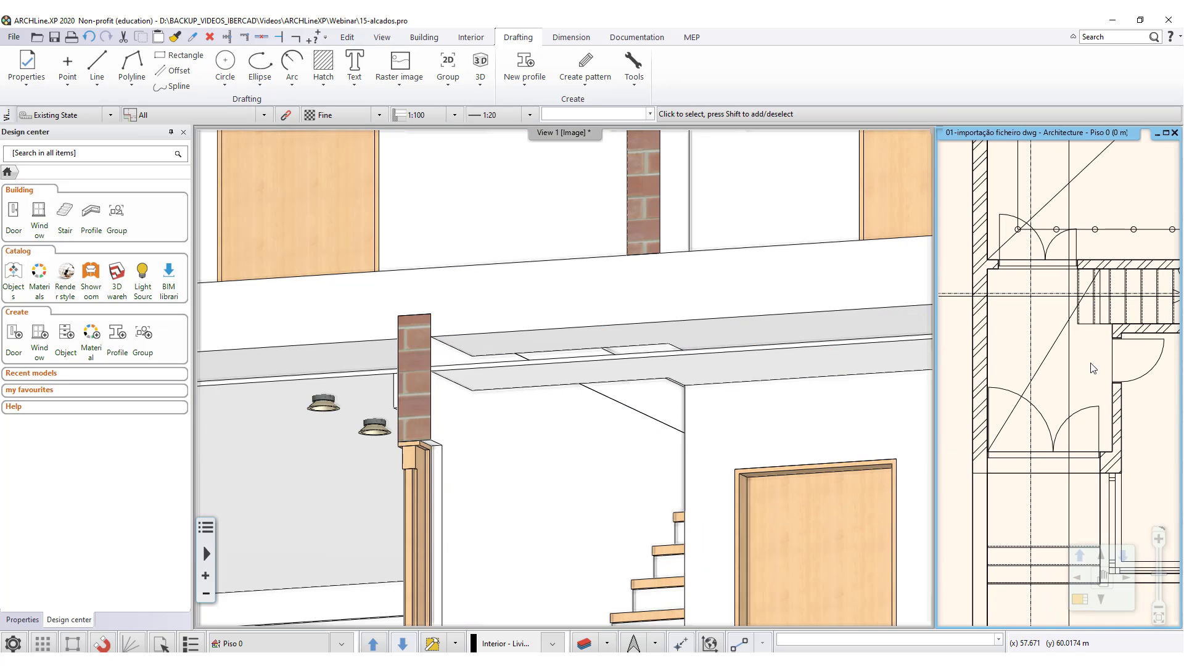
pyautogui.click(1053, 353)
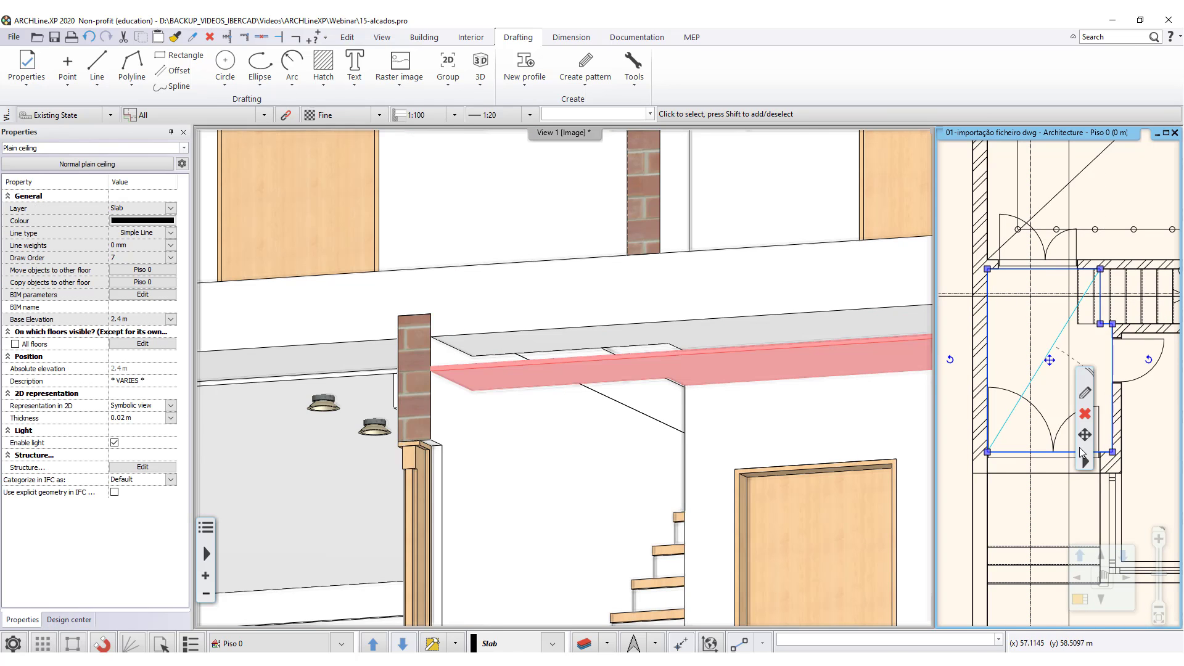
pyautogui.click(1119, 337)
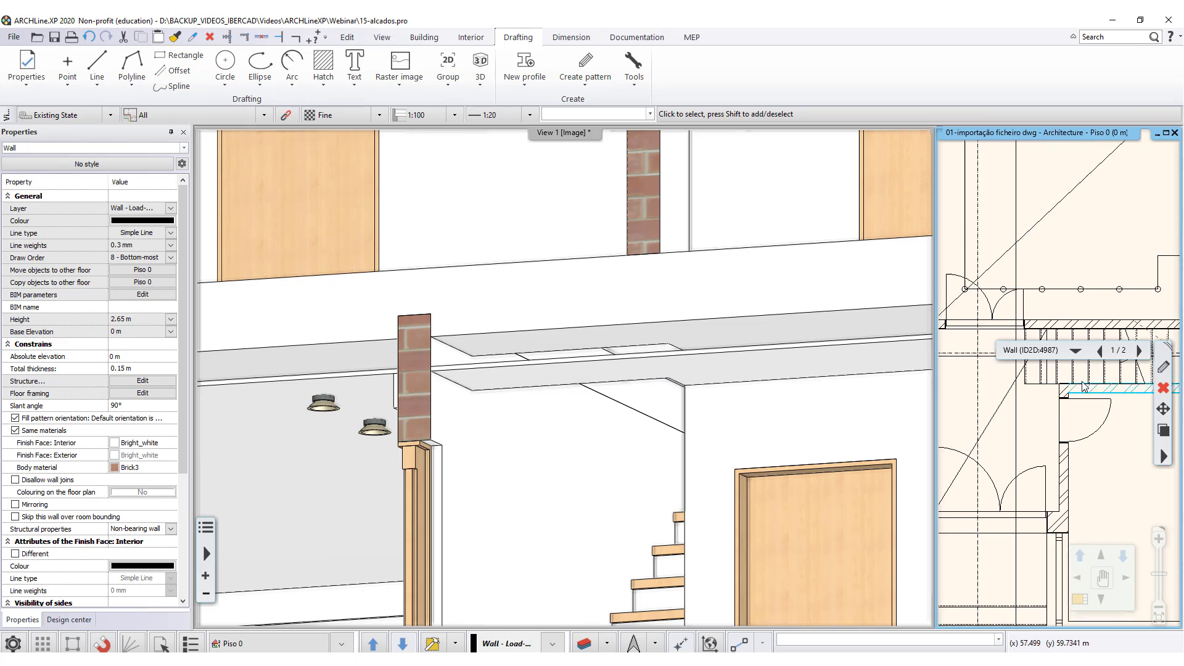
pyautogui.click(1056, 438)
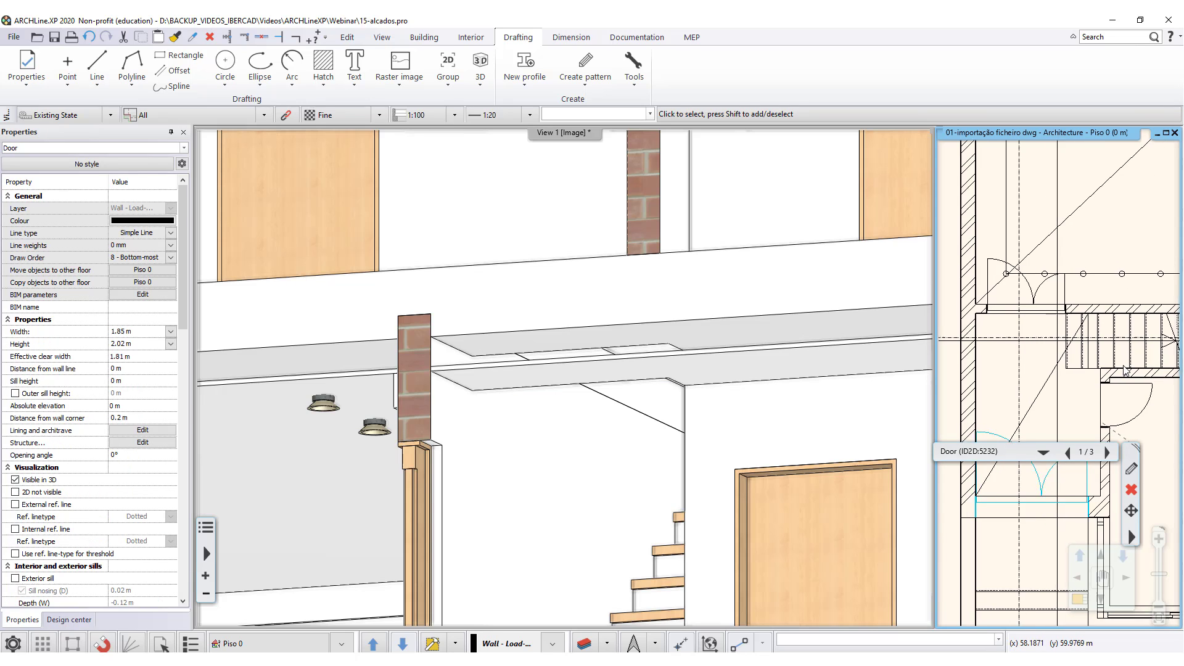
pyautogui.moveTo(1122, 360); pyautogui.dragTo(1136, 322, button='middle')
pyautogui.press('Escape')
pyautogui.moveTo(650, 350); pyautogui.dragTo(682, 441, button='middle')
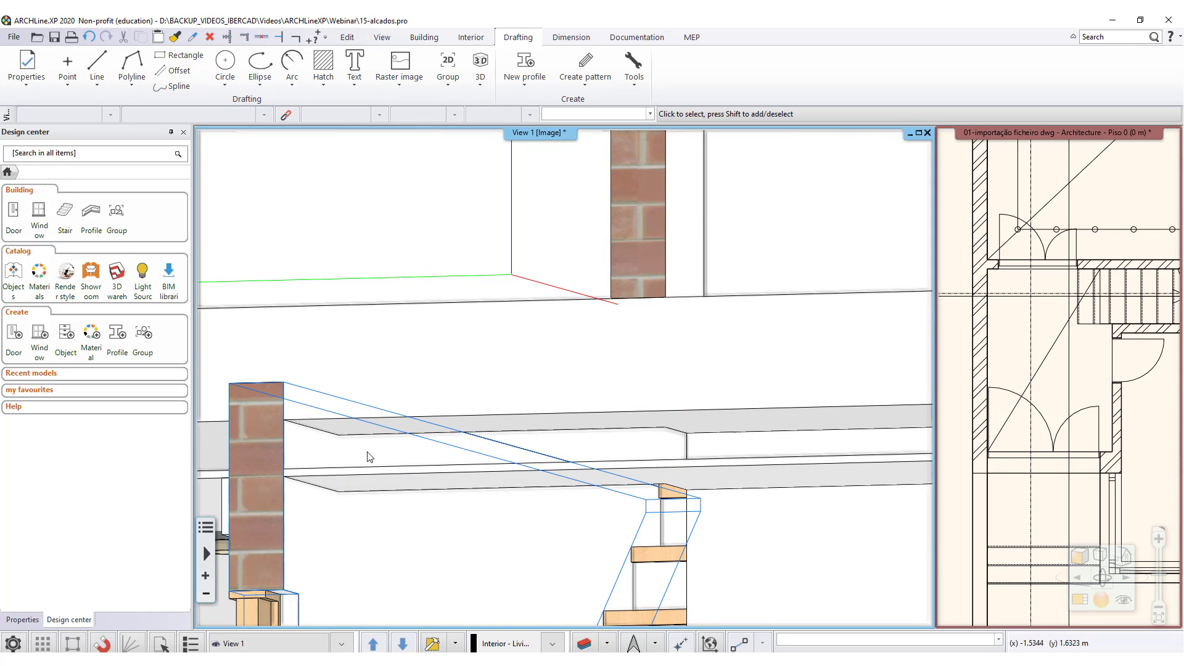
pyautogui.scroll(-3, 740, 445)
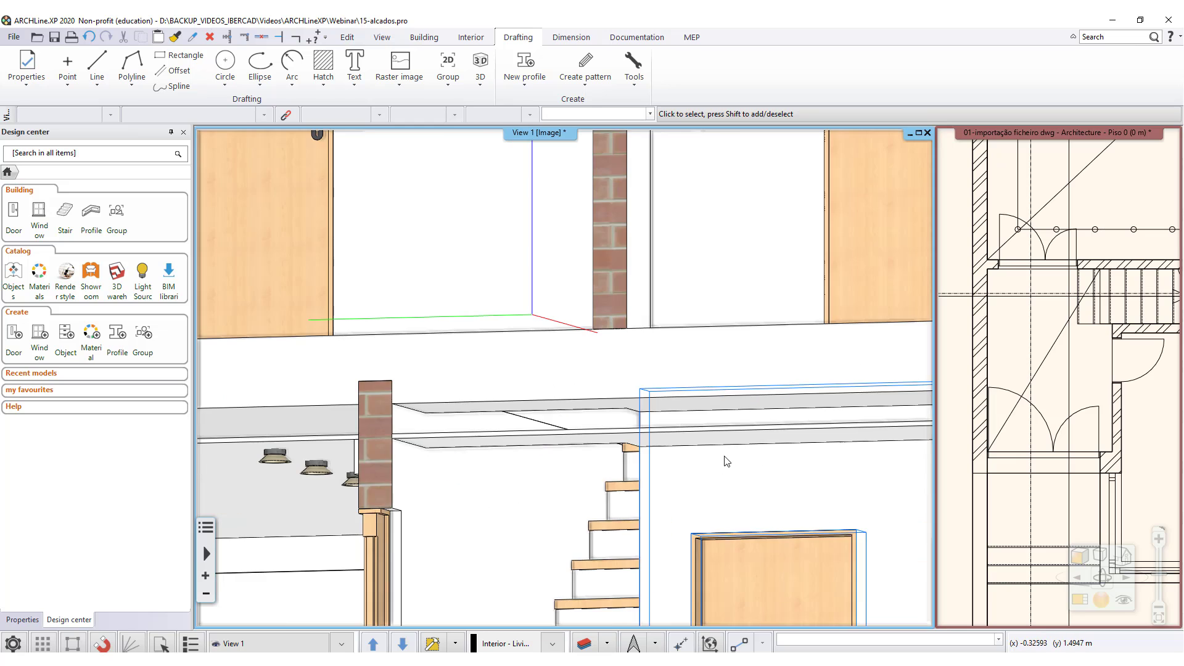
pyautogui.scroll(2, 618, 447)
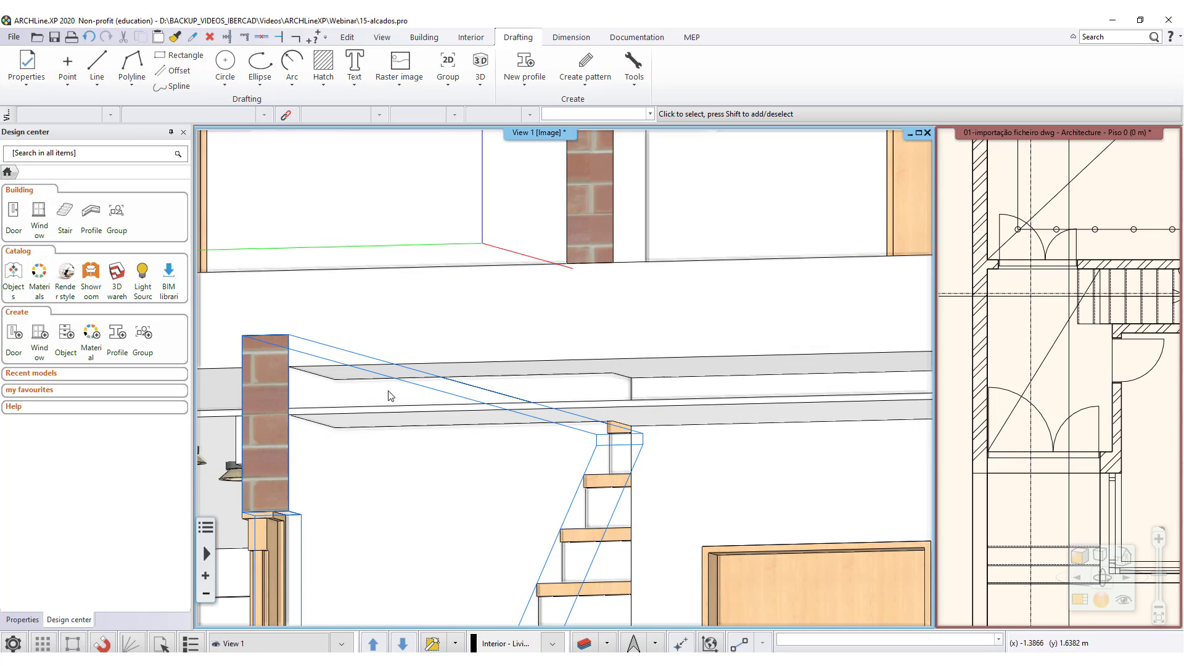
# - Add the Simple border object from the Living Room accessories to the hall's plain ceiling, working in the Piso 0 plan as the main view
pyautogui.click(1081, 383)
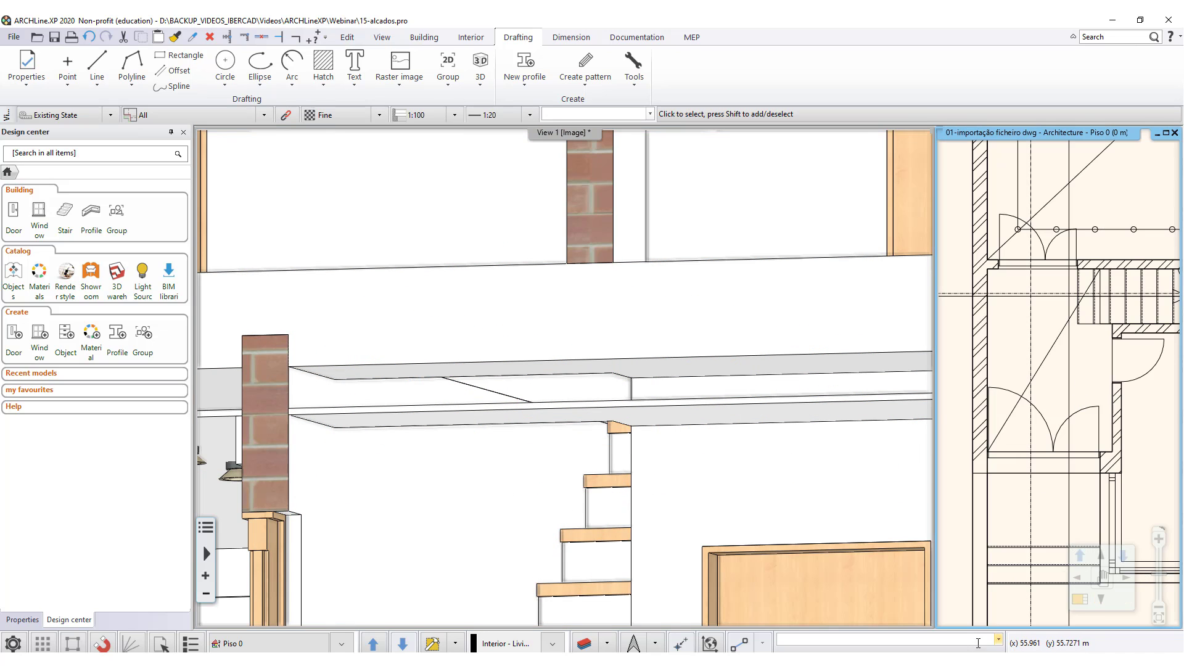
pyautogui.click(1080, 599)
pyautogui.scroll(6, 541, 406)
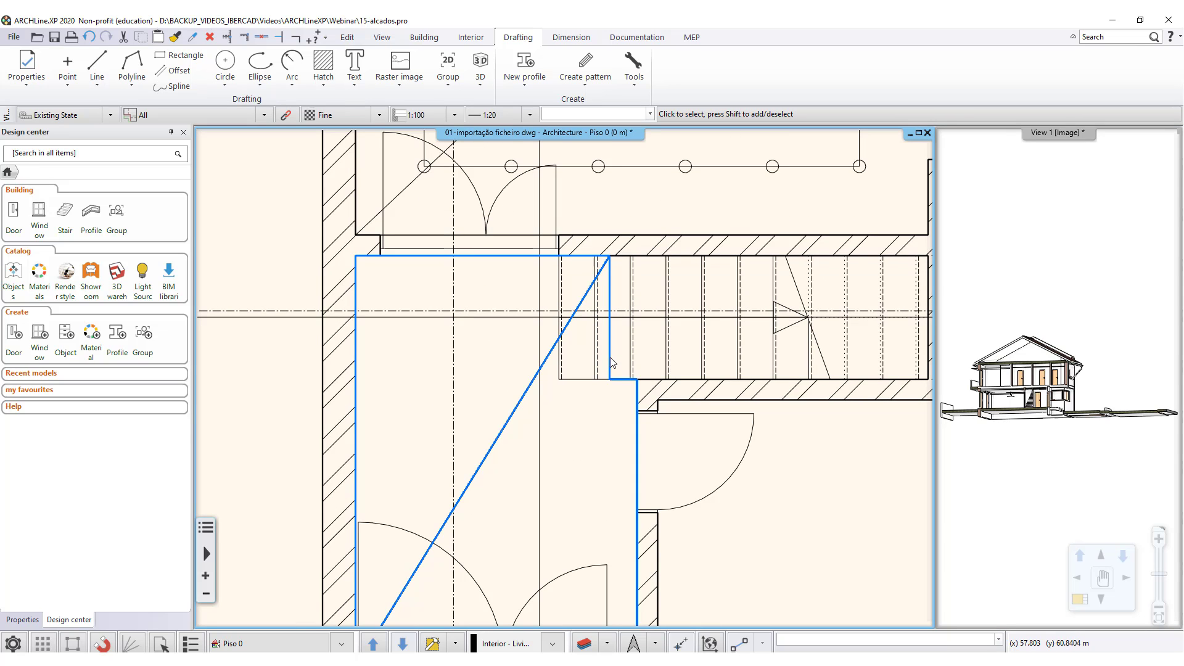
pyautogui.click(612, 363)
pyautogui.scroll(3, 613, 364)
pyautogui.scroll(-4, 557, 432)
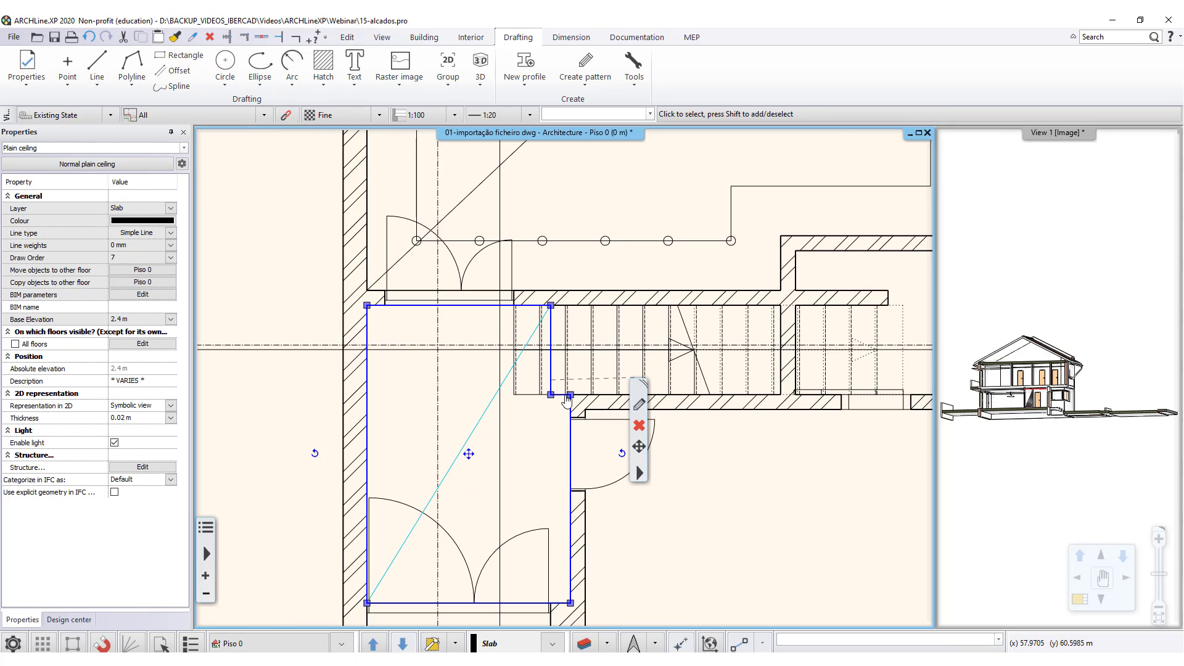
pyautogui.scroll(4, 501, 432)
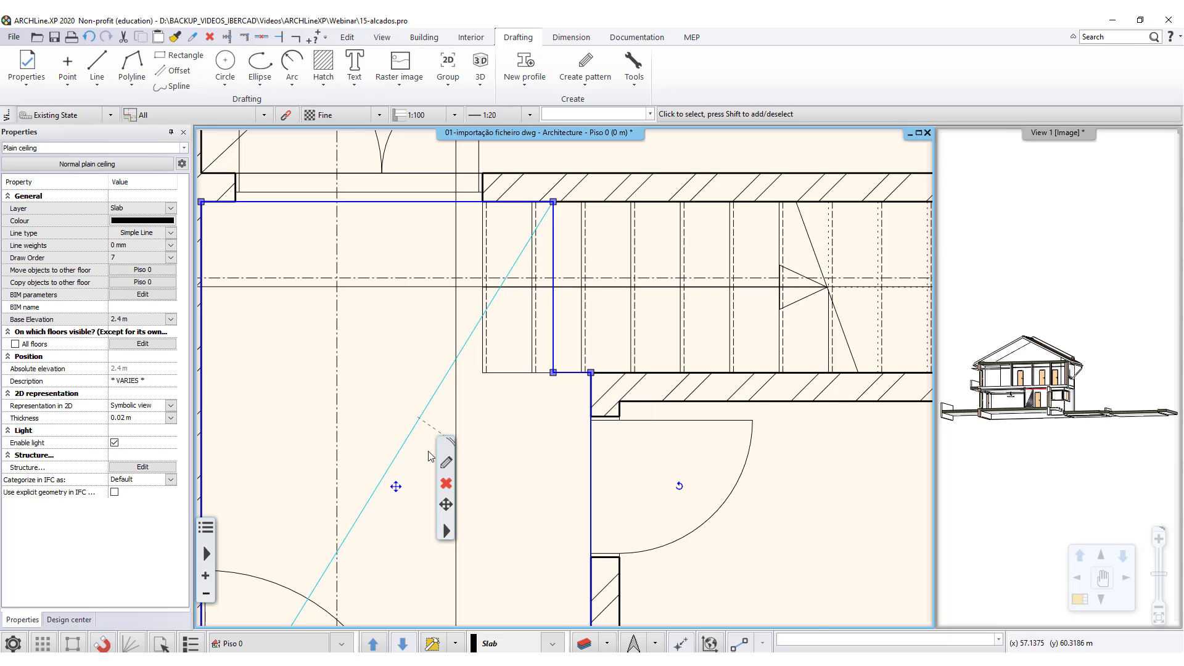
pyautogui.rightClick(457, 519)
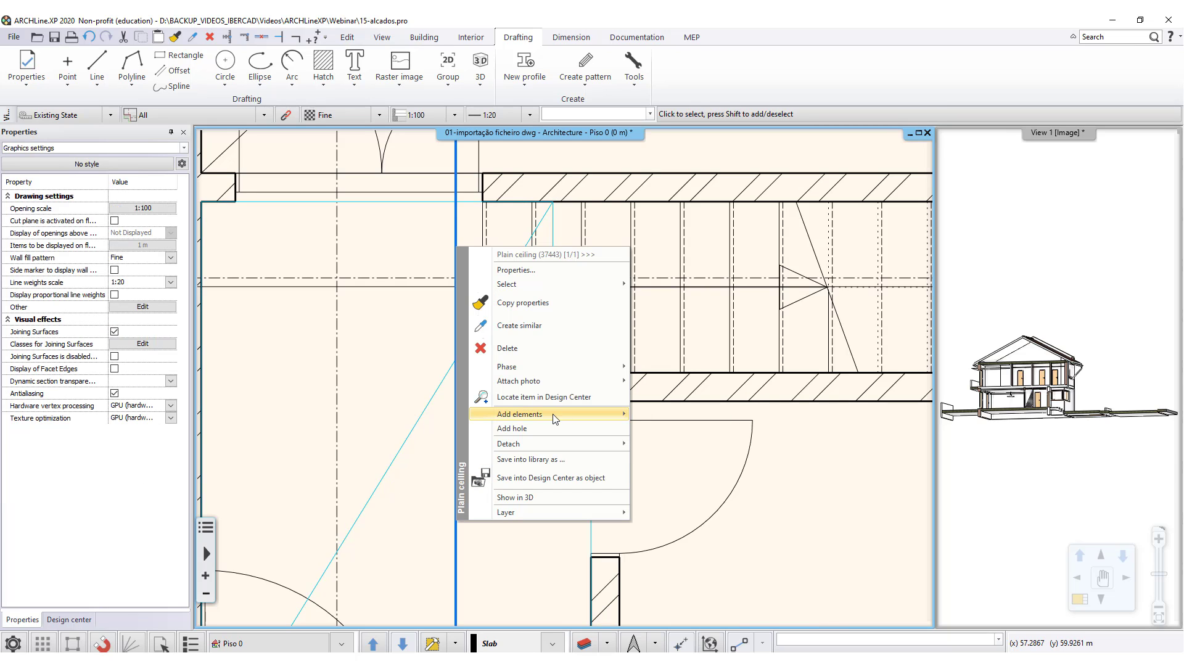
pyautogui.moveTo(553, 420)
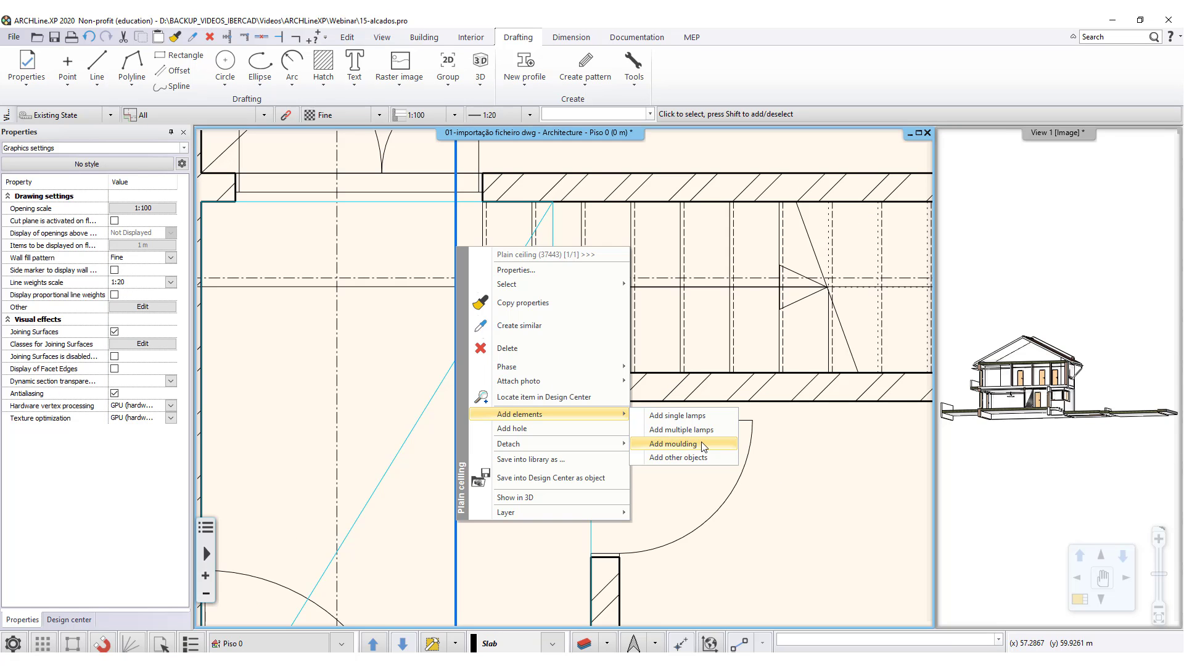
pyautogui.click(705, 457)
pyautogui.moveTo(795, 379)
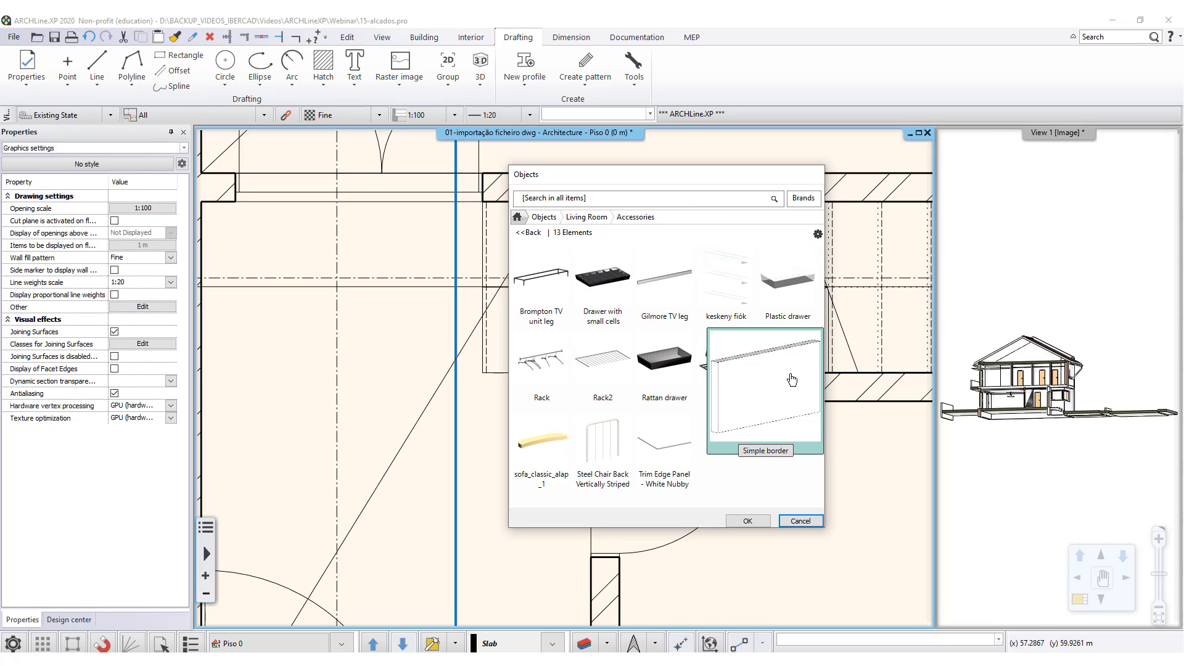
pyautogui.click(748, 522)
# - Trace the border path from the stair wall corner along the 0.2 m ceiling return and across the stairs to the opposite wall
pyautogui.scroll(3, 595, 379)
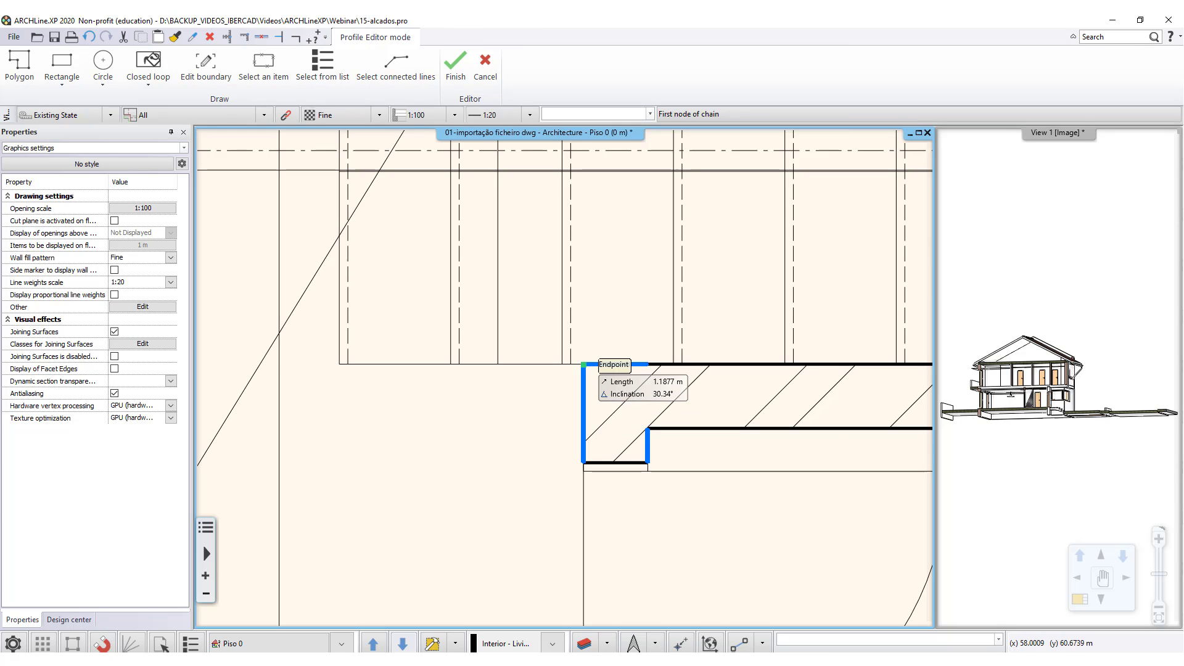
pyautogui.click(583, 364)
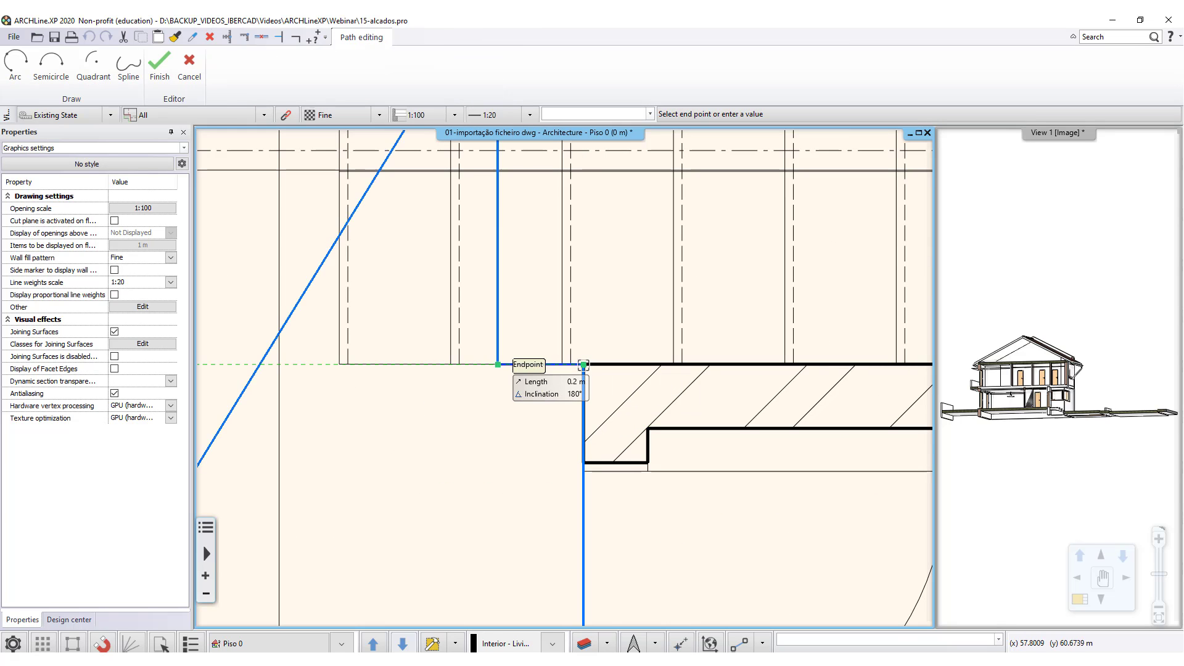
pyautogui.click(498, 364)
pyautogui.scroll(-2, 498, 364)
pyautogui.moveTo(524, 193); pyautogui.dragTo(525, 279, button='middle')
pyautogui.click(525, 220)
pyautogui.scroll(-2, 385, 251)
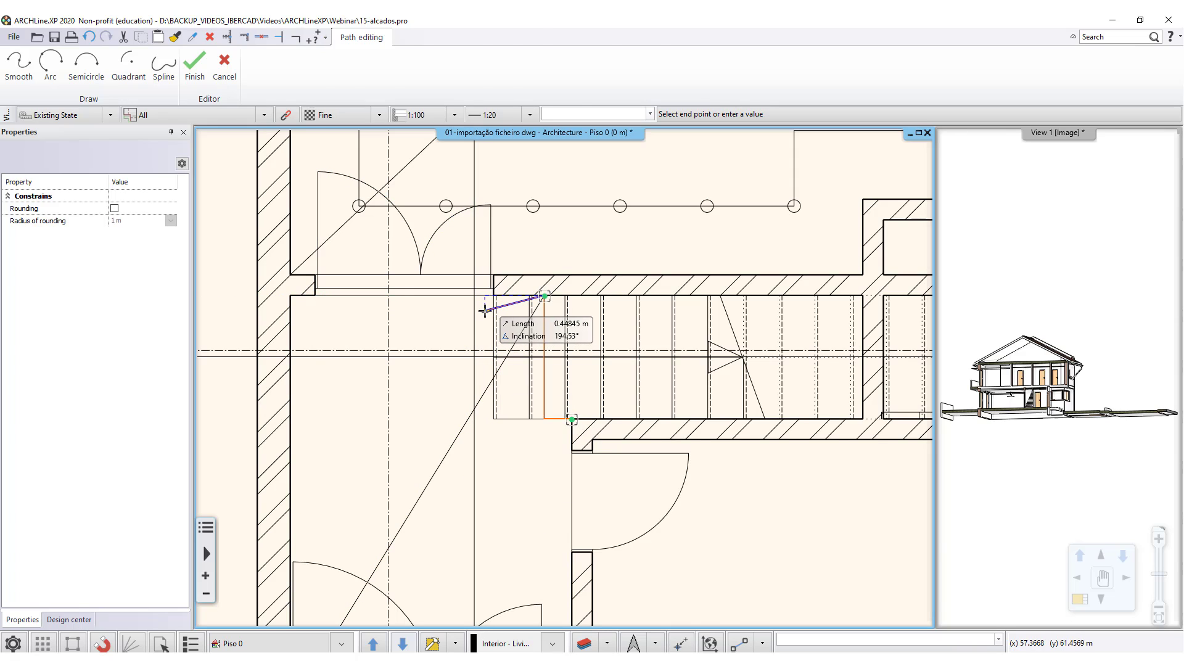
pyautogui.press('Return')
# - Swap the 3D view into the main window and examine the new border hanging from the ceiling edge at the stairs
pyautogui.click(1051, 461)
pyautogui.scroll(4, 1034, 397)
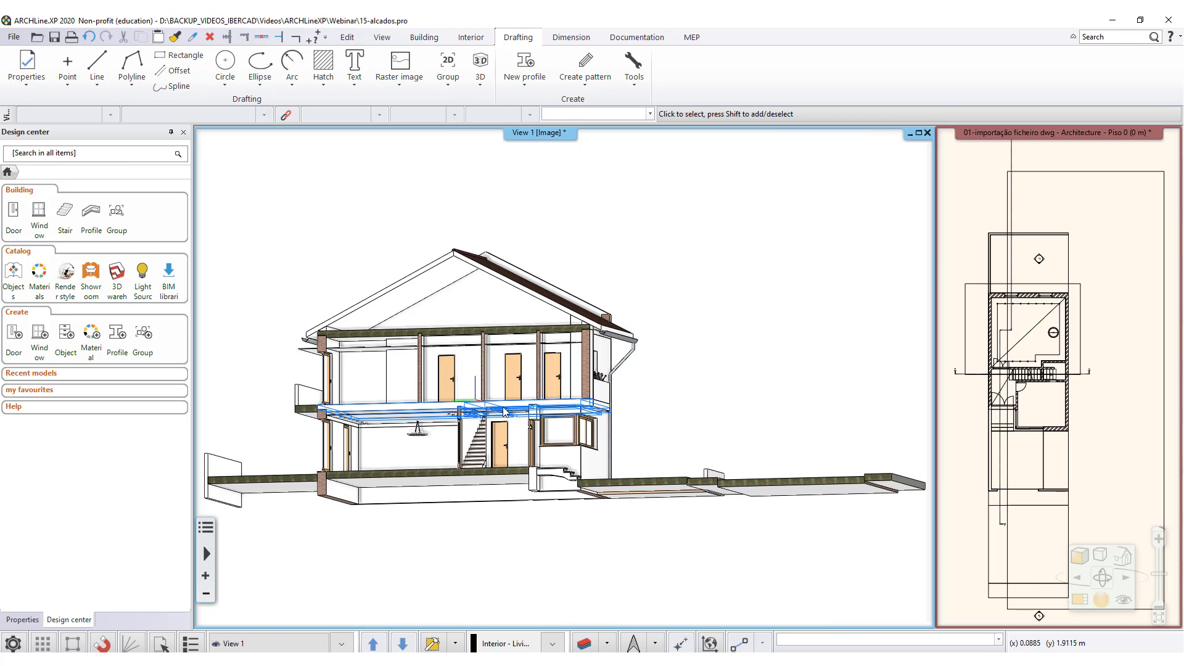
pyautogui.scroll(6, 569, 381)
pyautogui.moveTo(654, 381); pyautogui.dragTo(639, 410, button='middle')
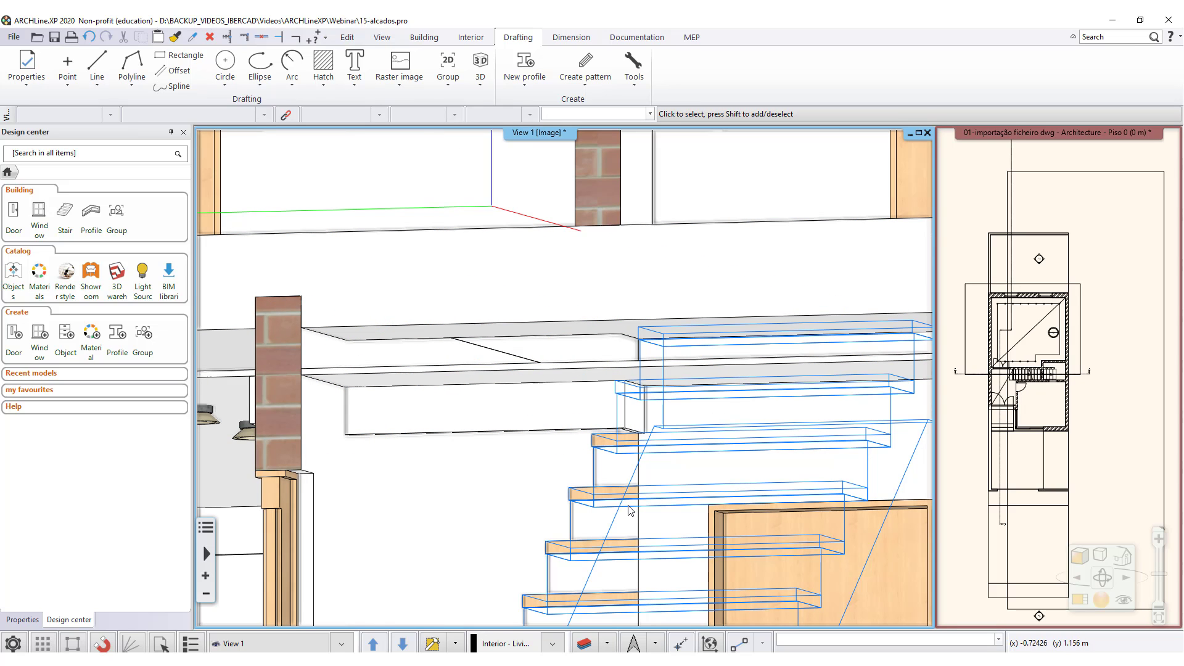
pyautogui.scroll(-2, 632, 458)
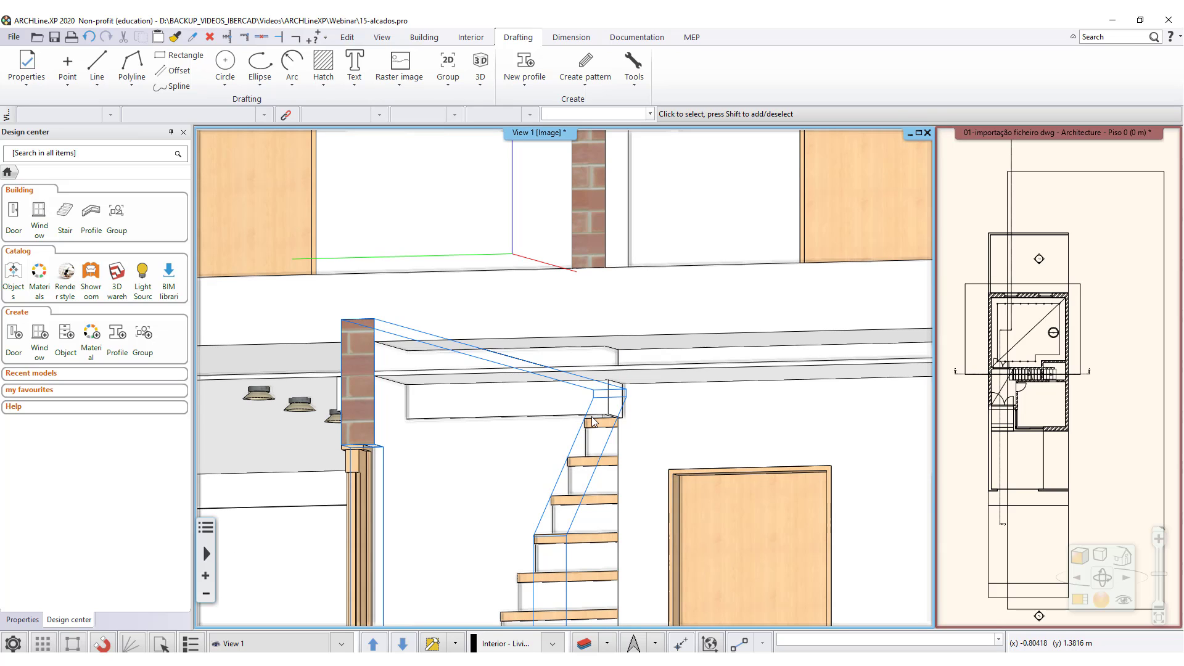
pyautogui.scroll(4, 507, 373)
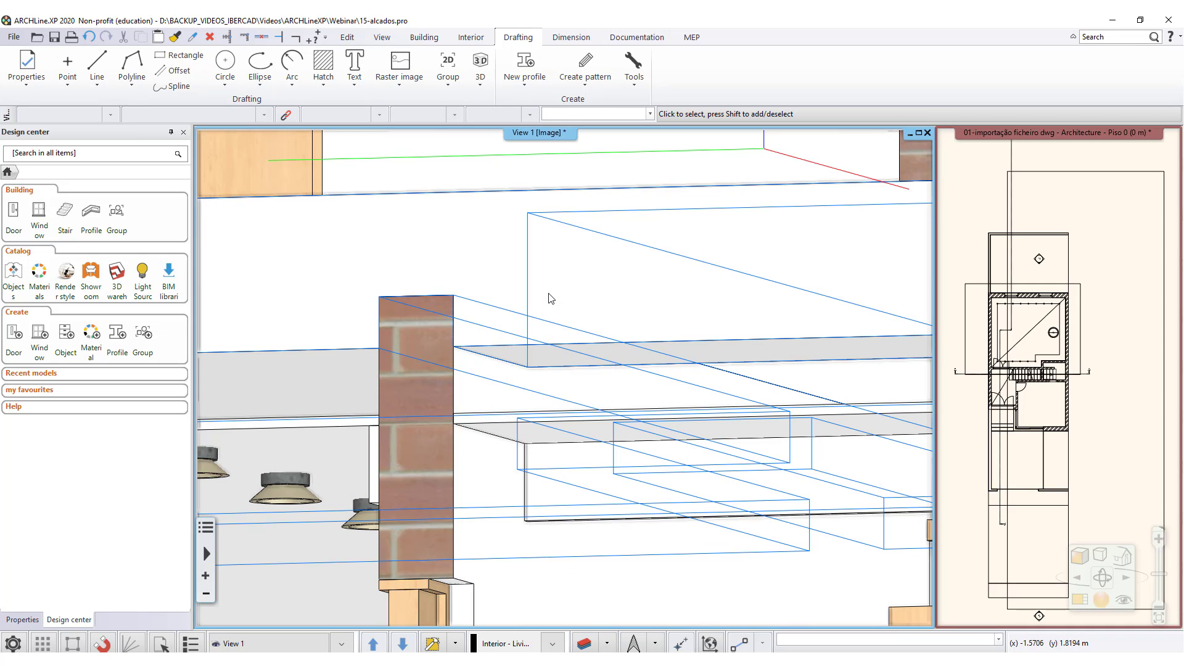
# - Measure the border's vertical height at its front end in the 3D section
pyautogui.click(573, 38)
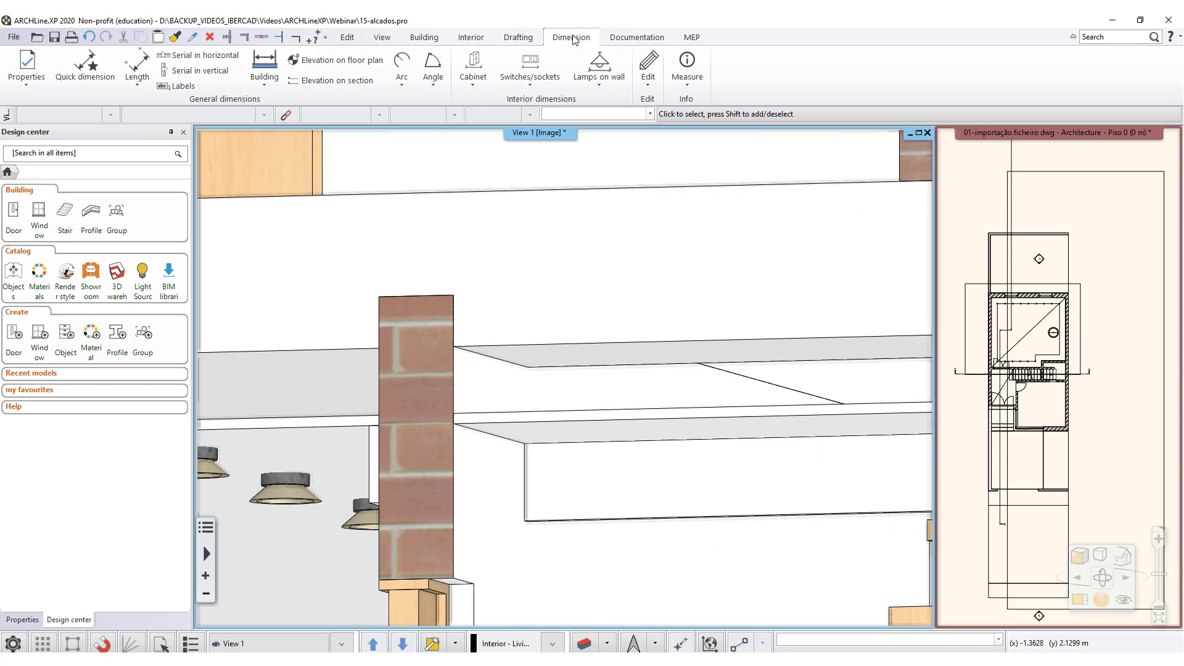
pyautogui.click(691, 86)
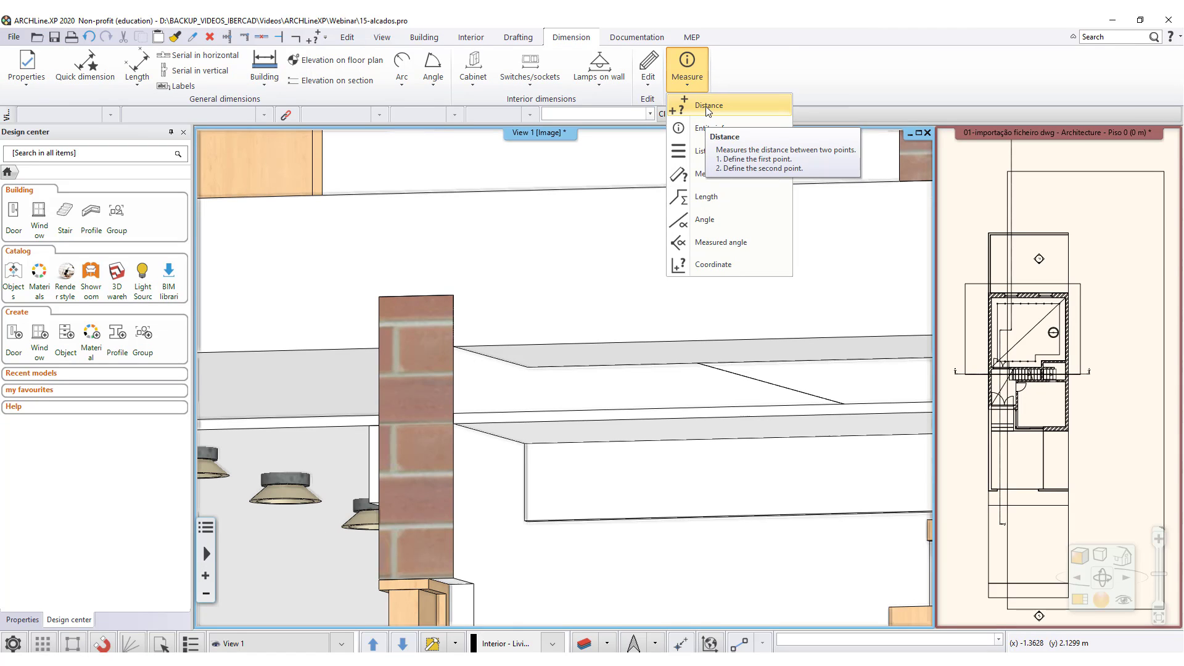
pyautogui.click(707, 110)
pyautogui.click(525, 522)
pyautogui.click(525, 444)
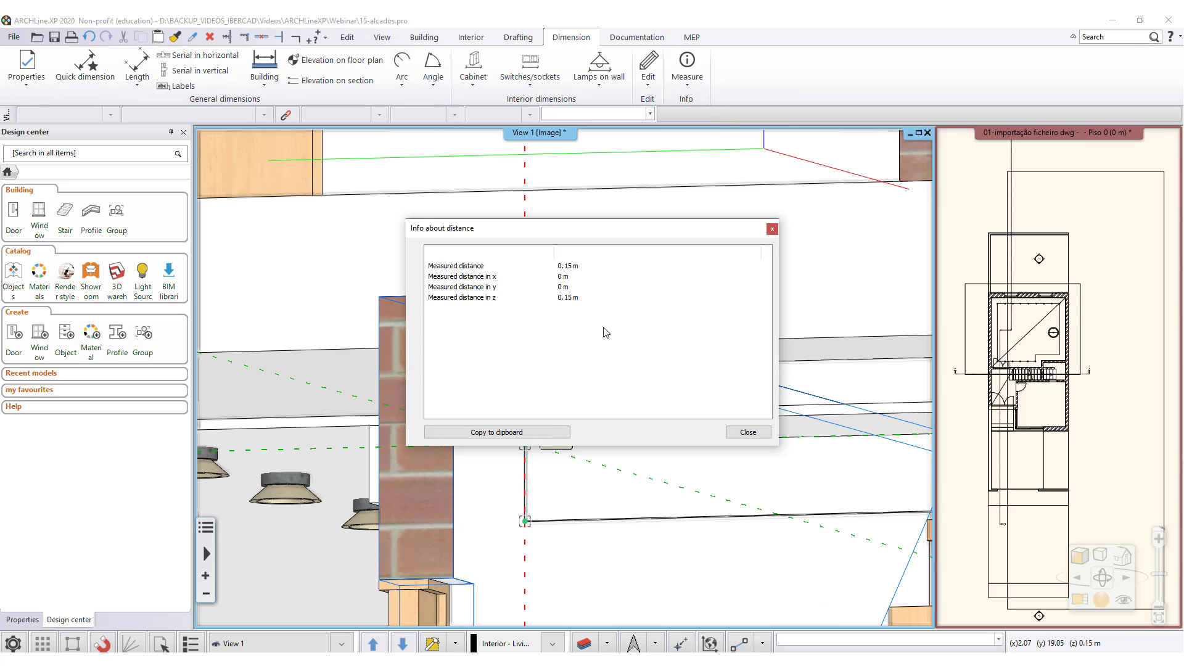
pyautogui.click(748, 432)
# - Measure the vertical gap between the plain ceiling's top and the slab above it, along the cut brick wall
pyautogui.click(689, 77)
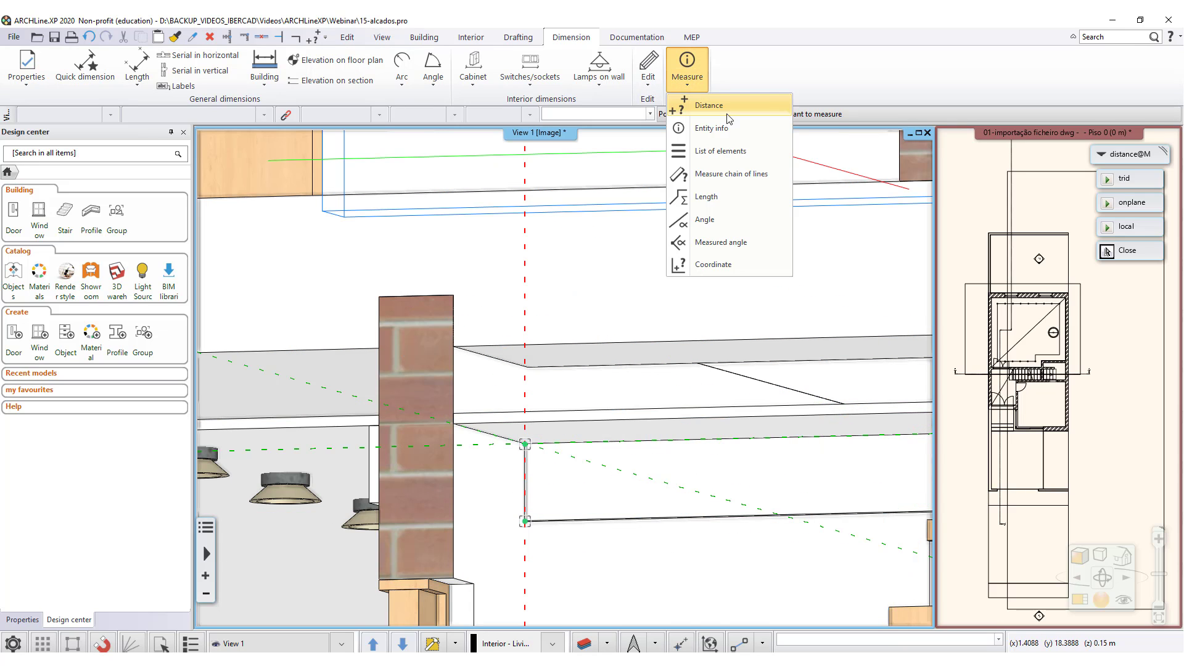
pyautogui.click(709, 106)
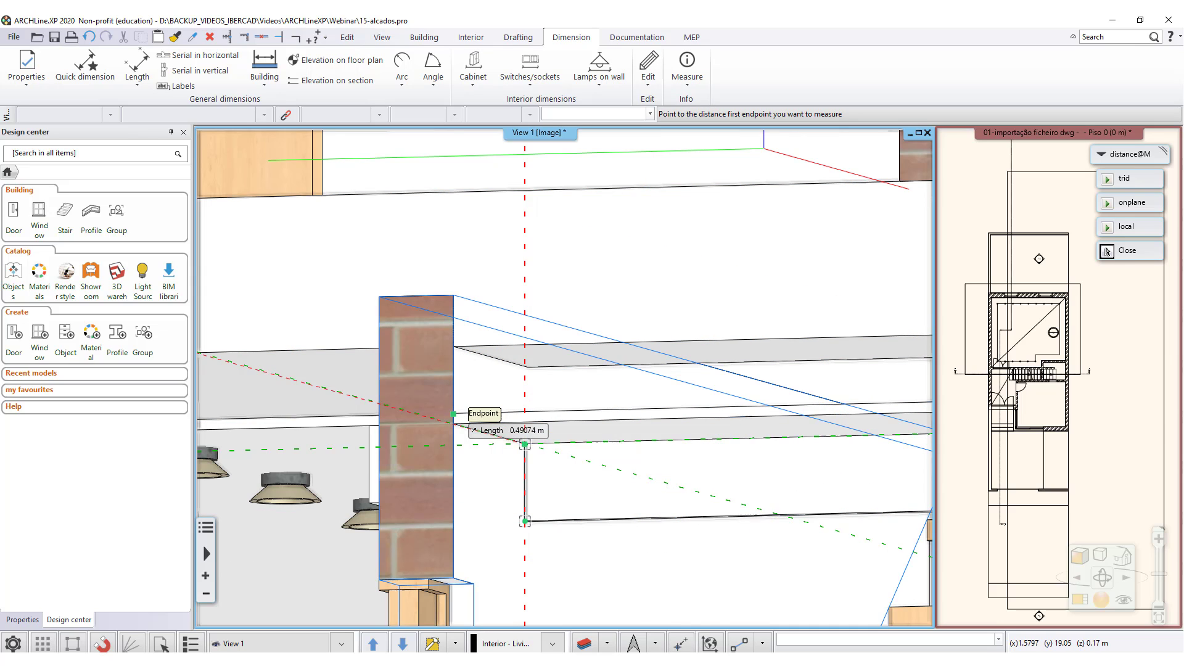
pyautogui.click(454, 413)
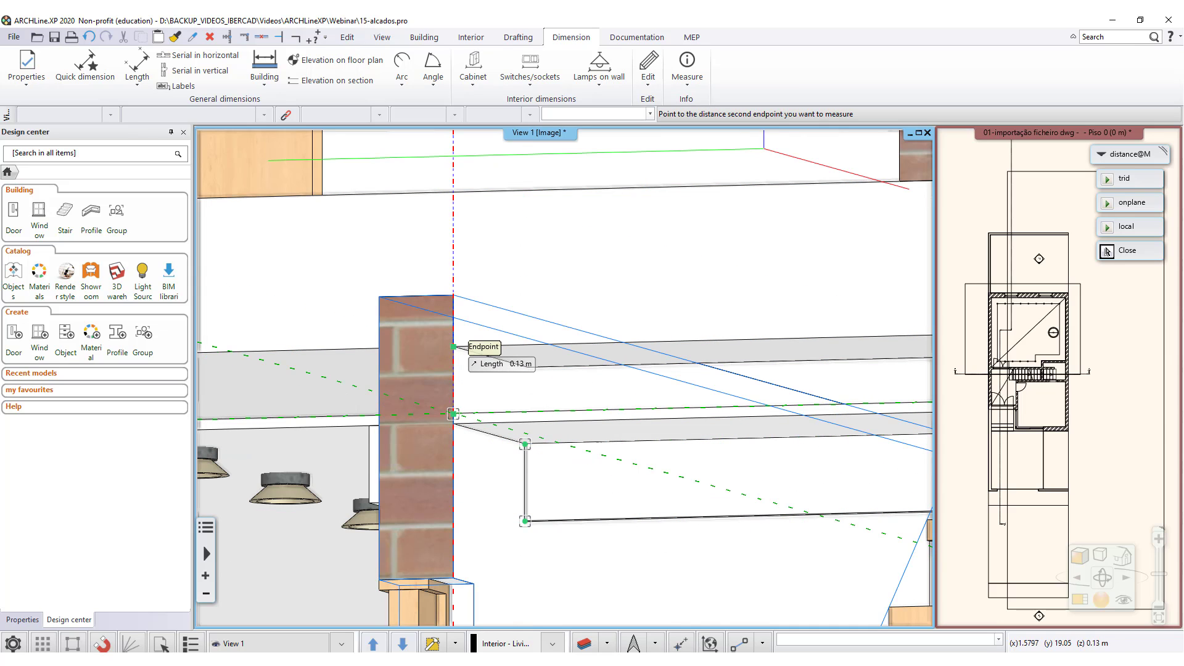
pyautogui.click(454, 347)
pyautogui.click(568, 298)
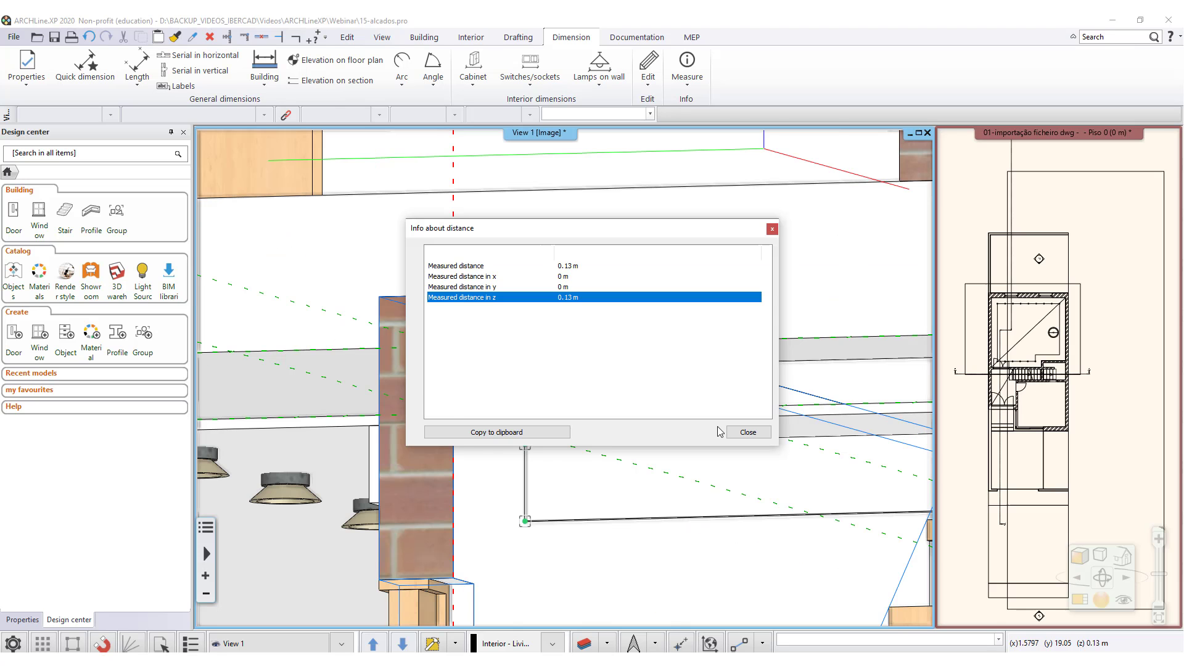
pyautogui.click(910, 552)
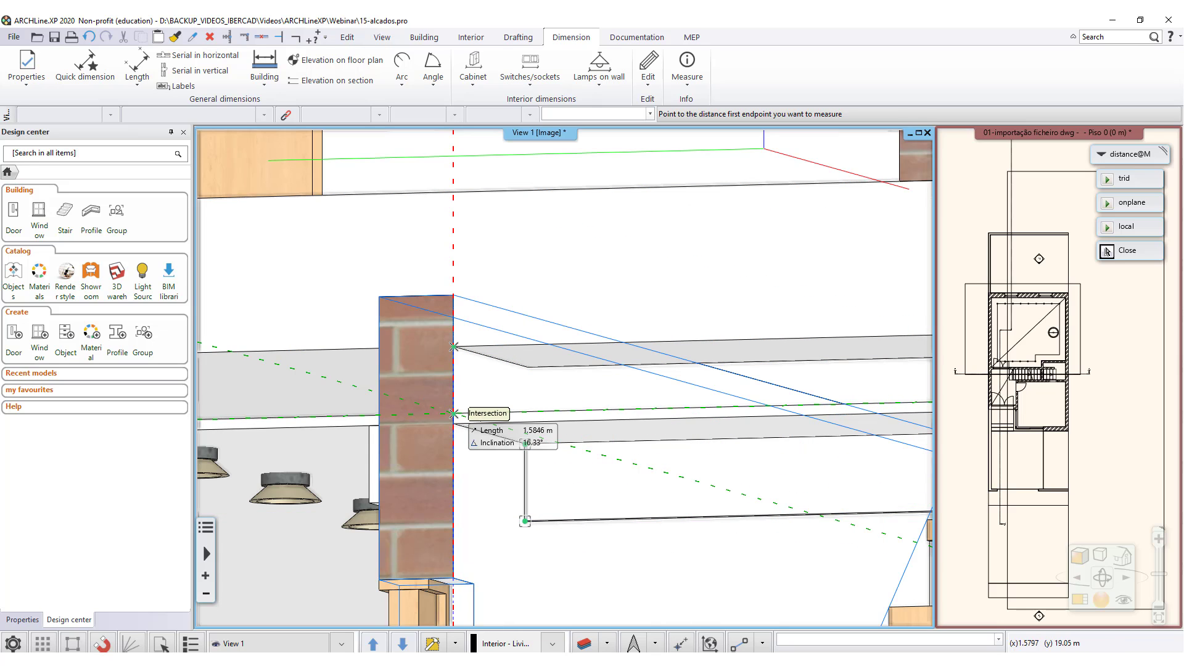
# - Measure the plain ceiling's thickness at the cut brick wall, repeating the measurement at its exact upper edge
pyautogui.click(454, 424)
pyautogui.click(454, 416)
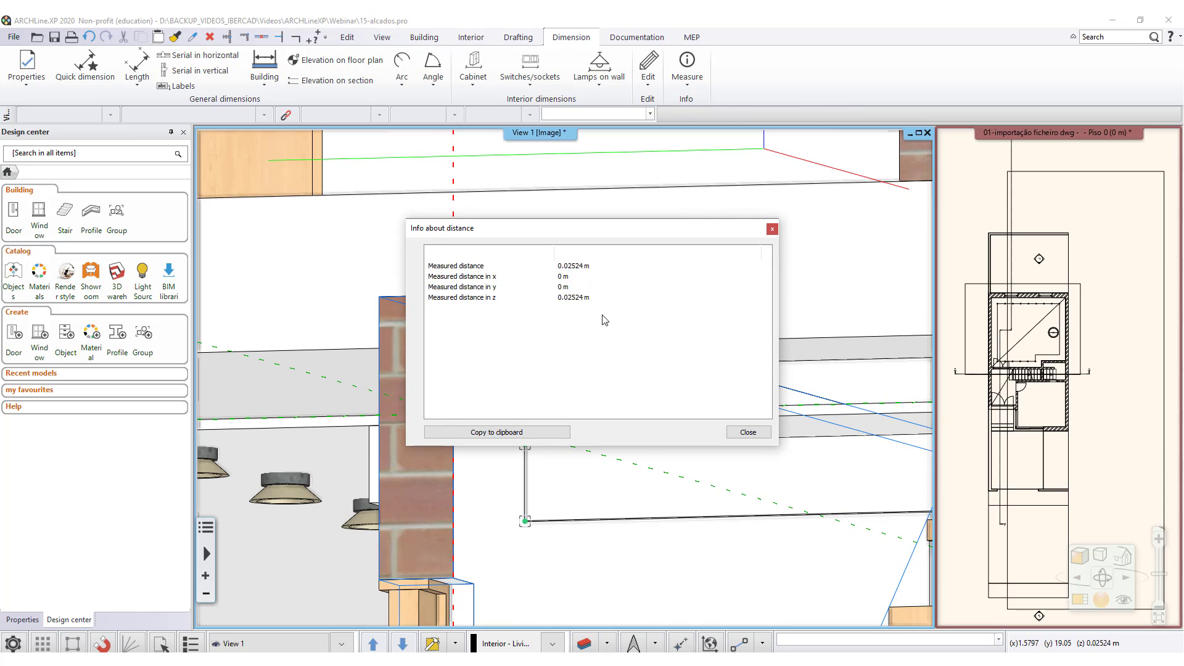
pyautogui.click(748, 432)
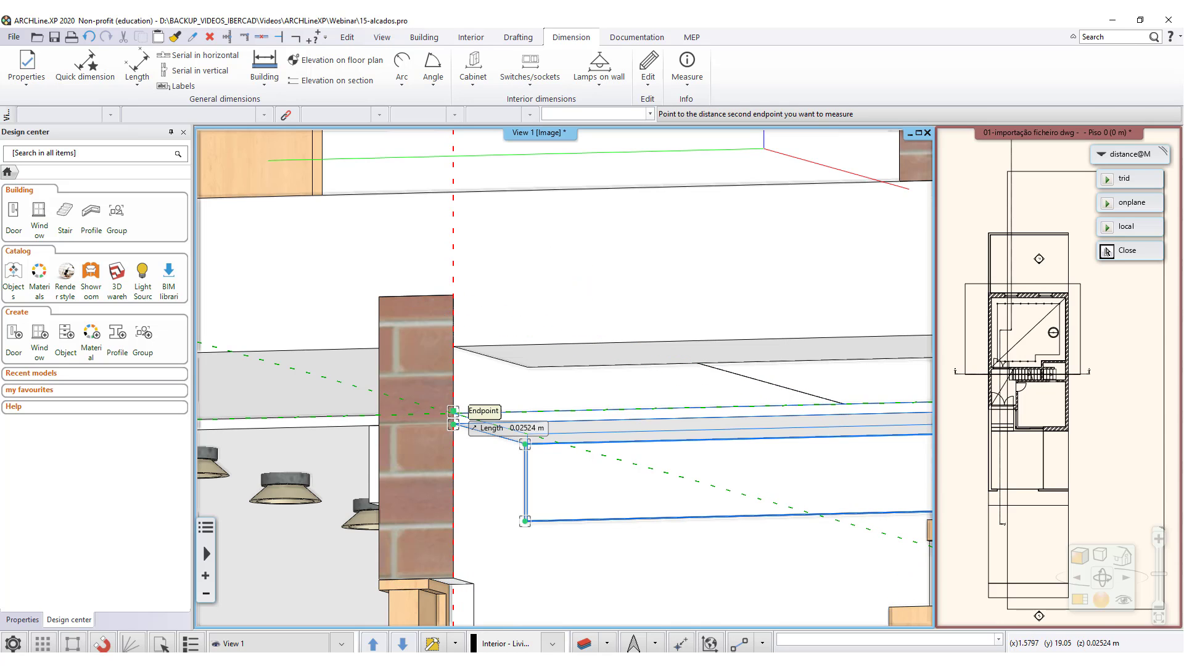
pyautogui.scroll(5, 453, 425)
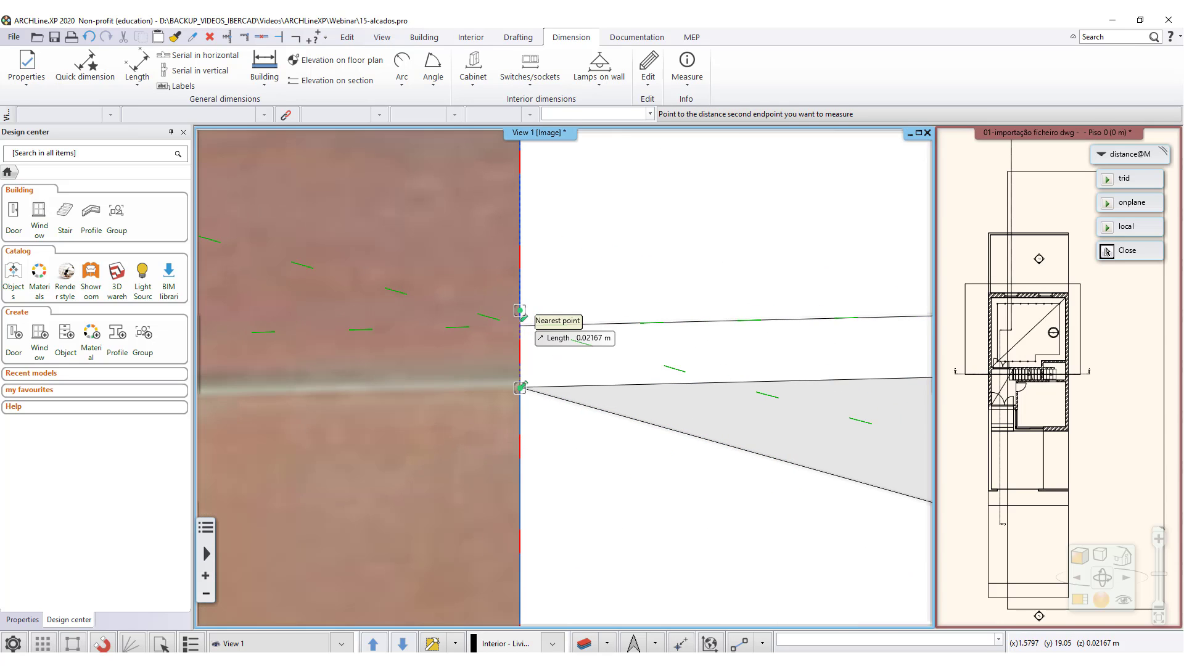
pyautogui.click(520, 326)
pyautogui.click(552, 298)
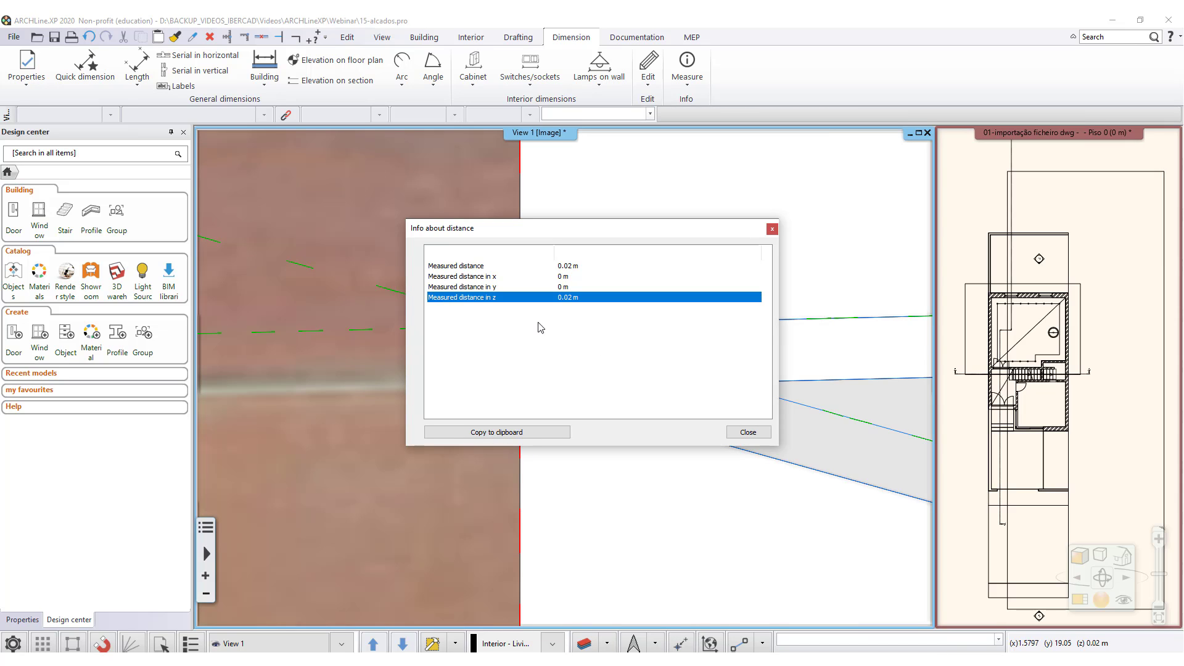
pyautogui.click(751, 435)
pyautogui.scroll(-6, 706, 426)
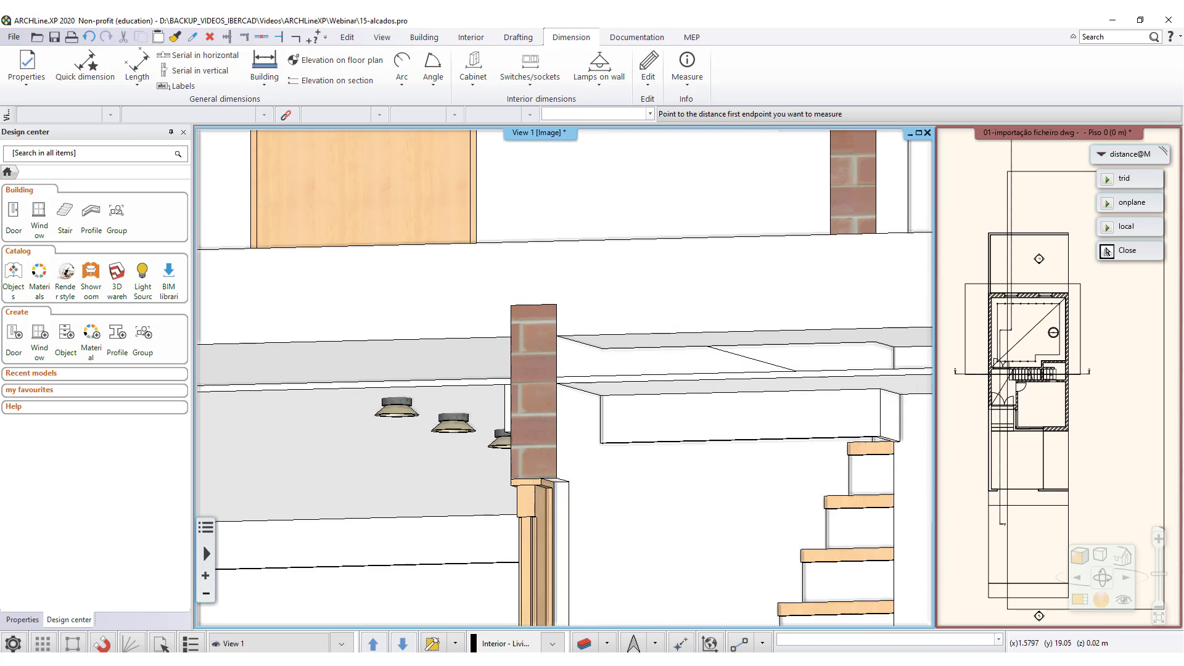
pyautogui.moveTo(706, 426); pyautogui.dragTo(595, 410, button='middle')
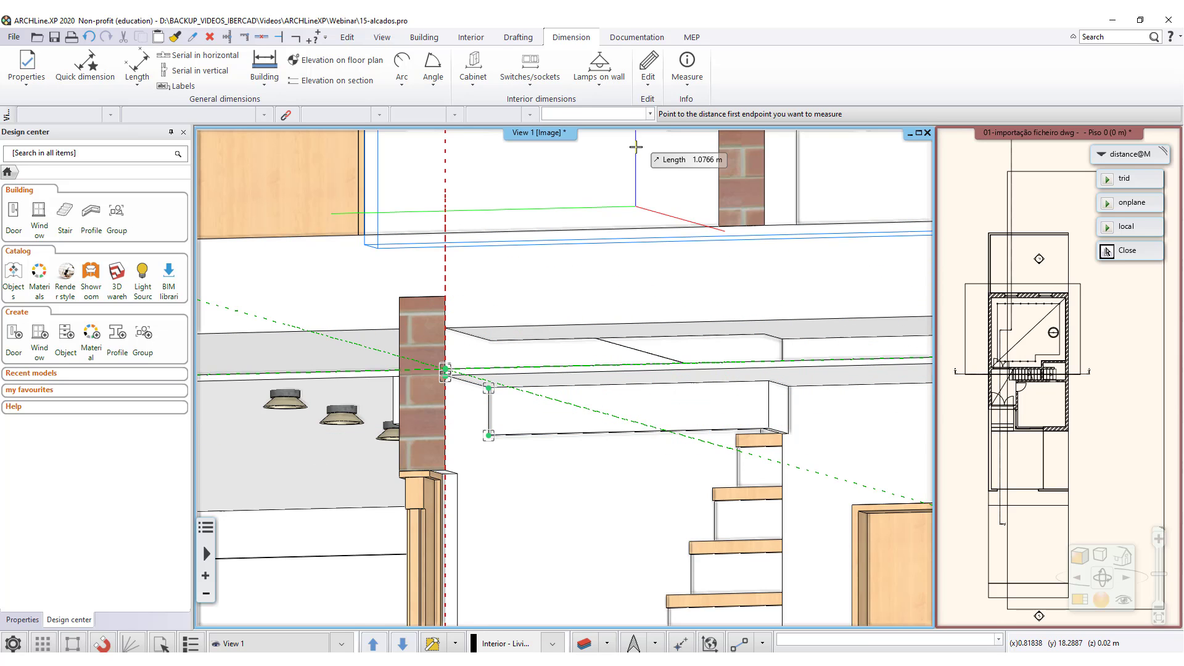
# - Raise the stair-side Simple border of the plain ceiling with a vertical offset of 0.17 m in its moulding settings
pyautogui.scroll(-2, 736, 325)
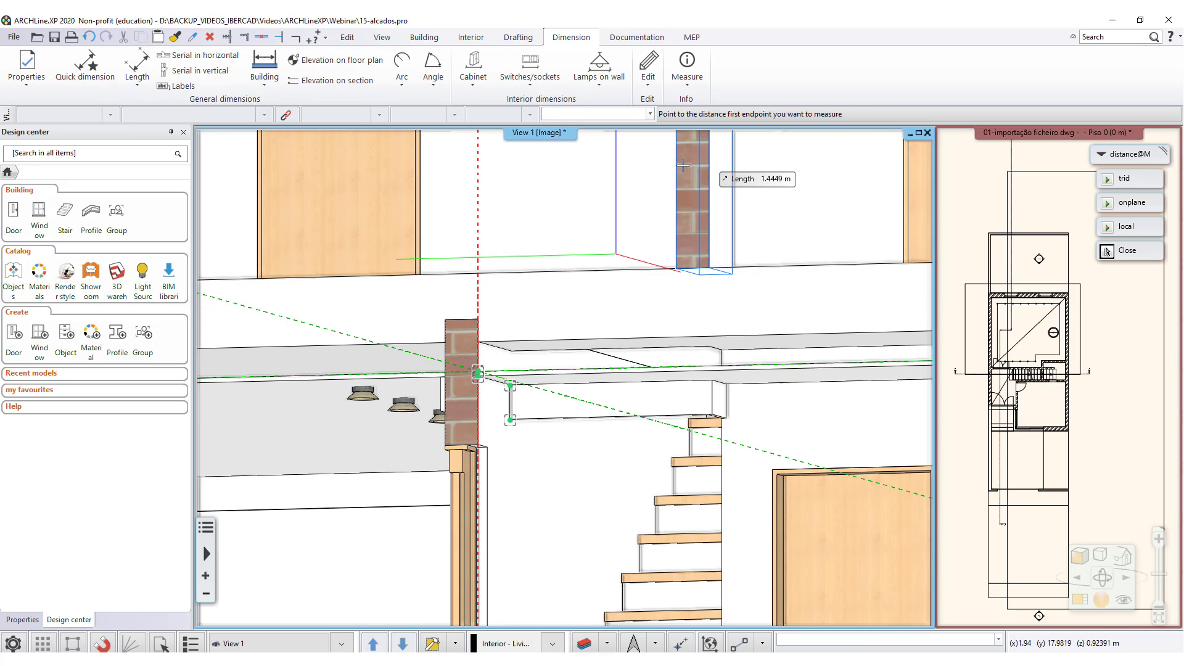
pyautogui.press('Escape')
pyautogui.click(759, 389)
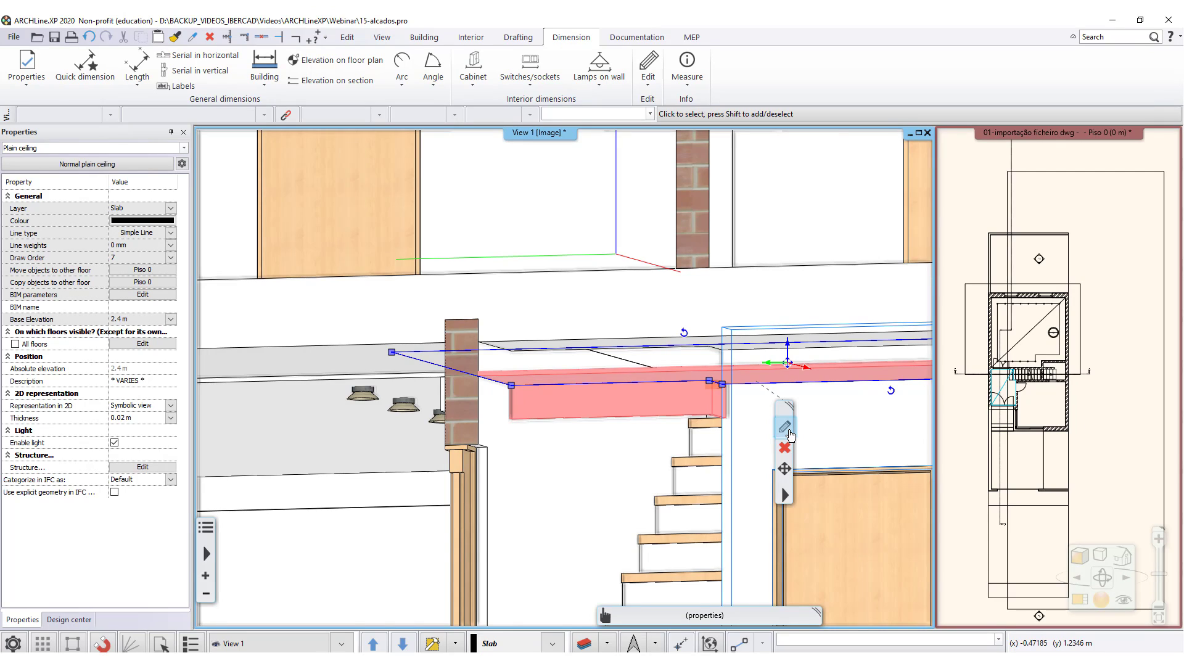
pyautogui.click(790, 433)
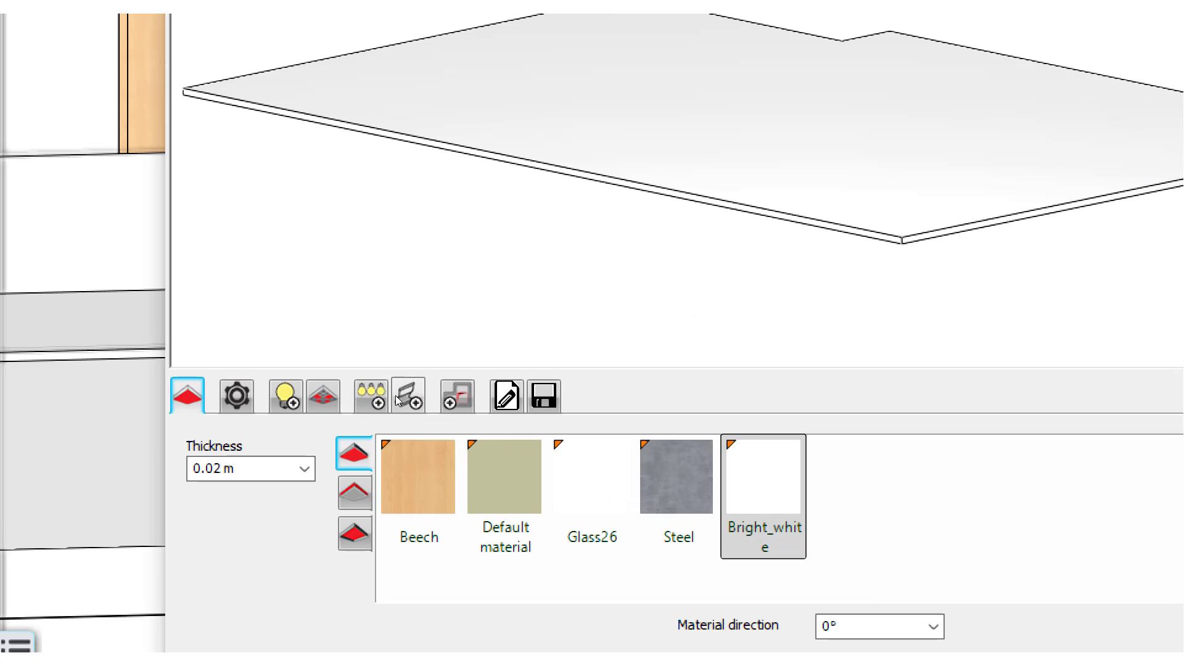
pyautogui.click(397, 400)
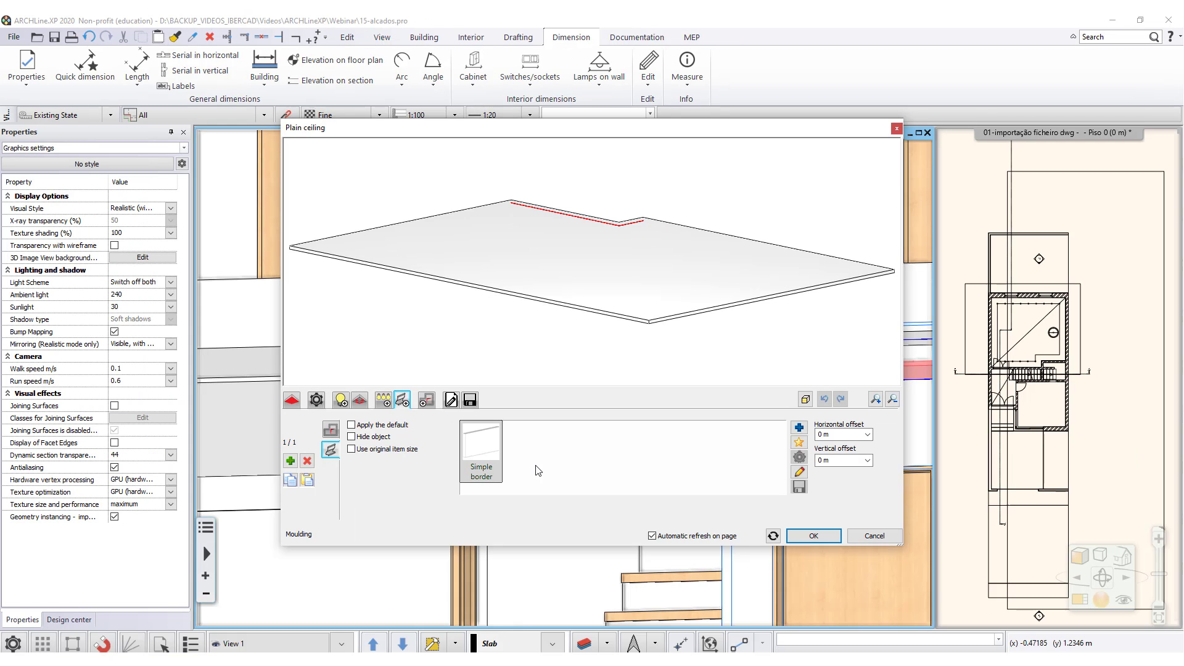
pyautogui.click(834, 460)
pyautogui.doubleClick(838, 462)
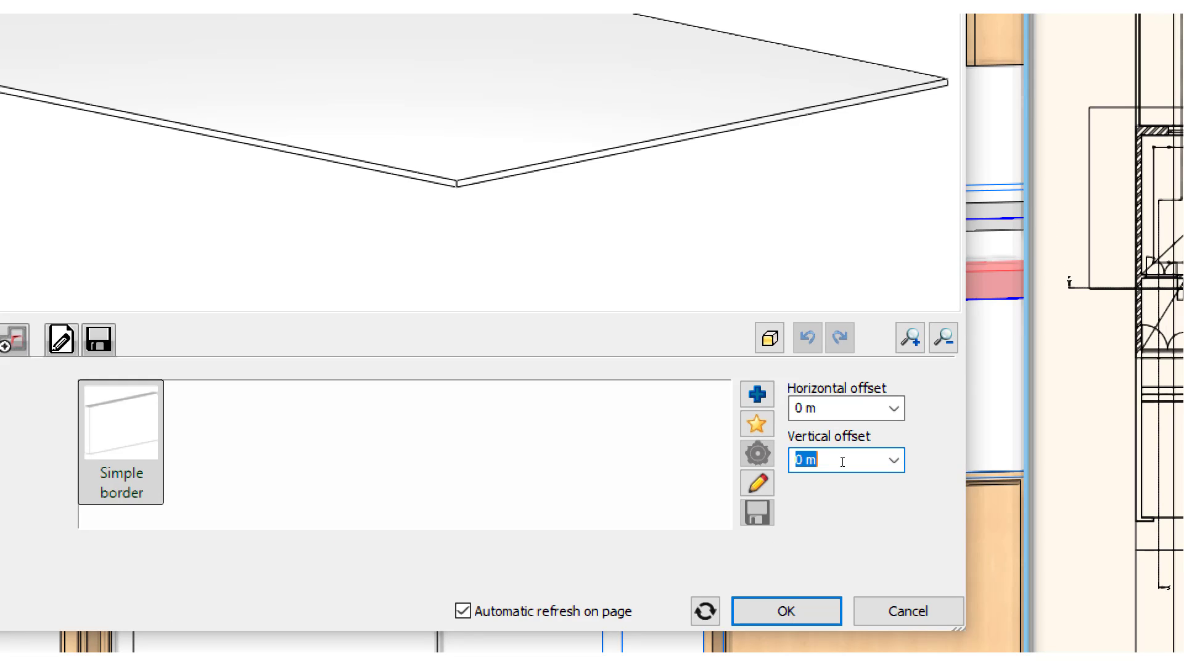
pyautogui.write('0.17')
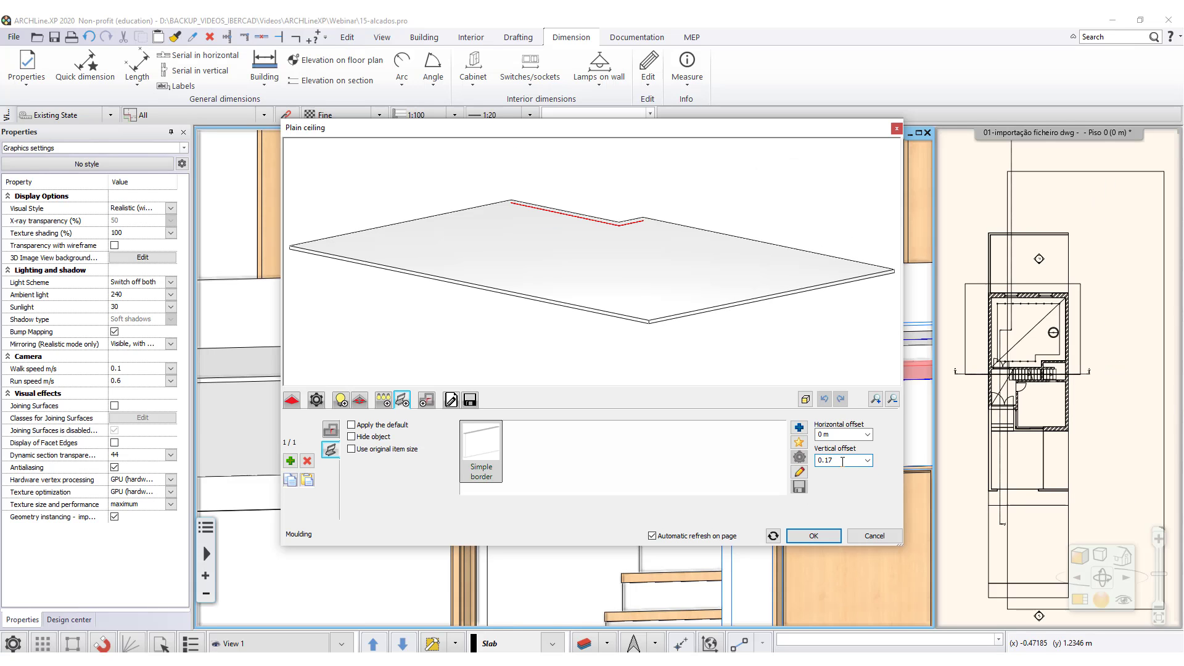
pyautogui.click(292, 400)
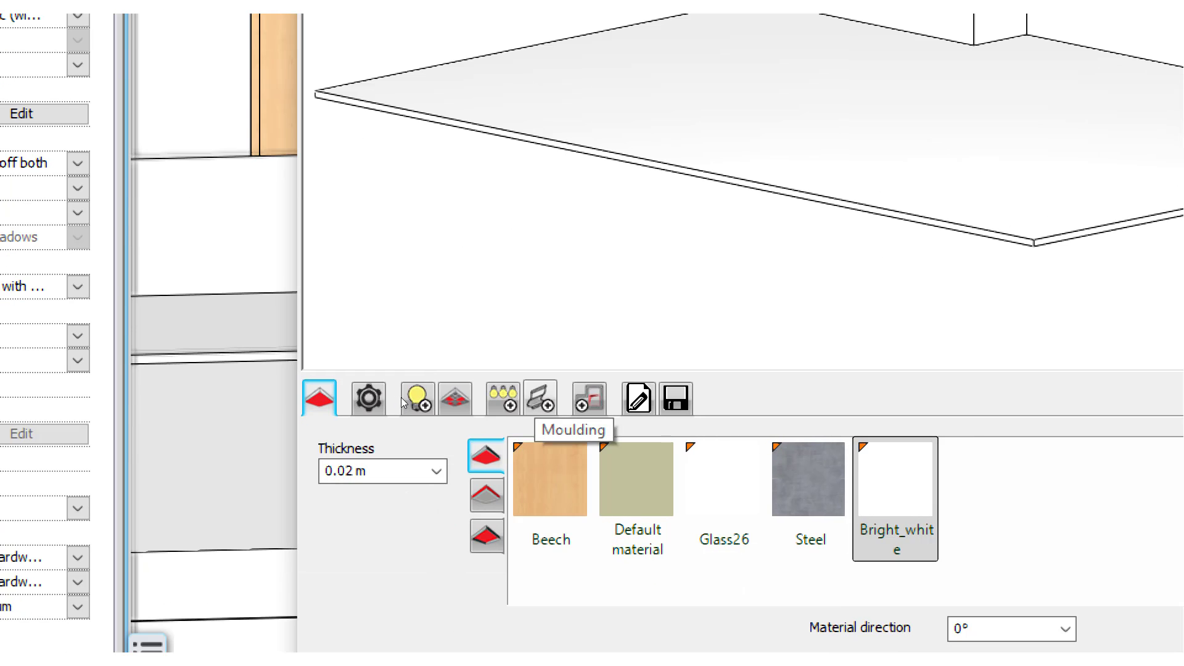
pyautogui.click(540, 398)
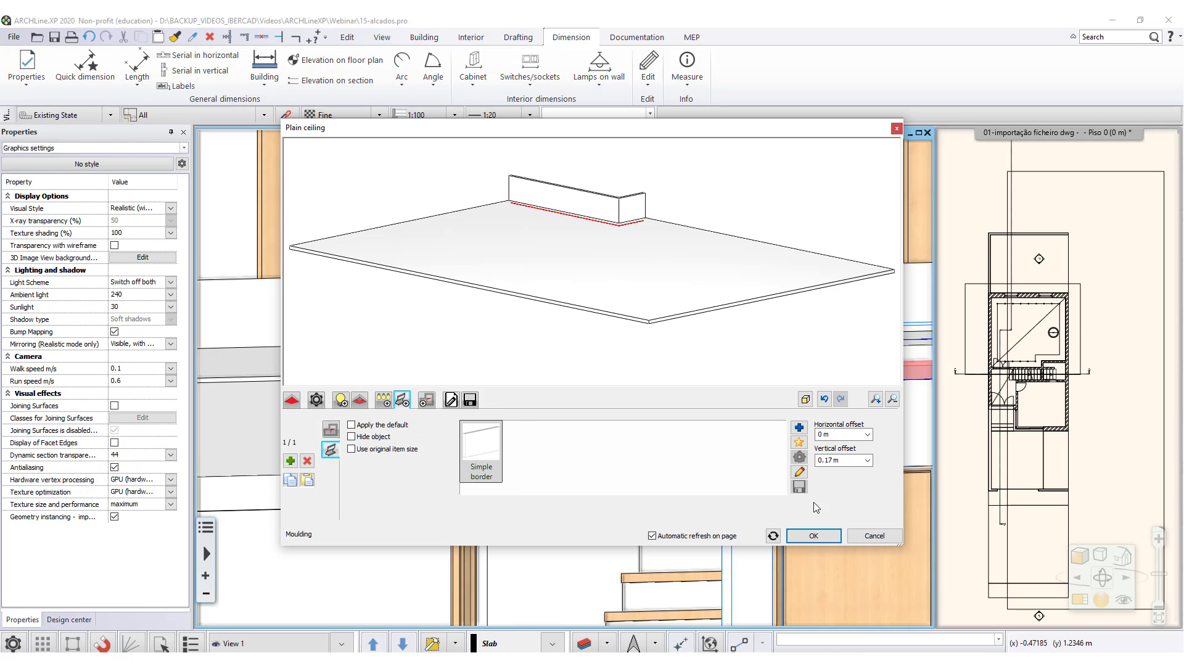
# - Examine the raised border and its lower edge against the ceiling from several angles in the plain ceiling preview
pyautogui.doubleClick(851, 460)
pyautogui.scroll(-2, 619, 273)
pyautogui.moveTo(651, 290); pyautogui.dragTo(524, 285)
pyautogui.moveTo(786, 294); pyautogui.dragTo(648, 289)
pyautogui.scroll(5, 597, 294)
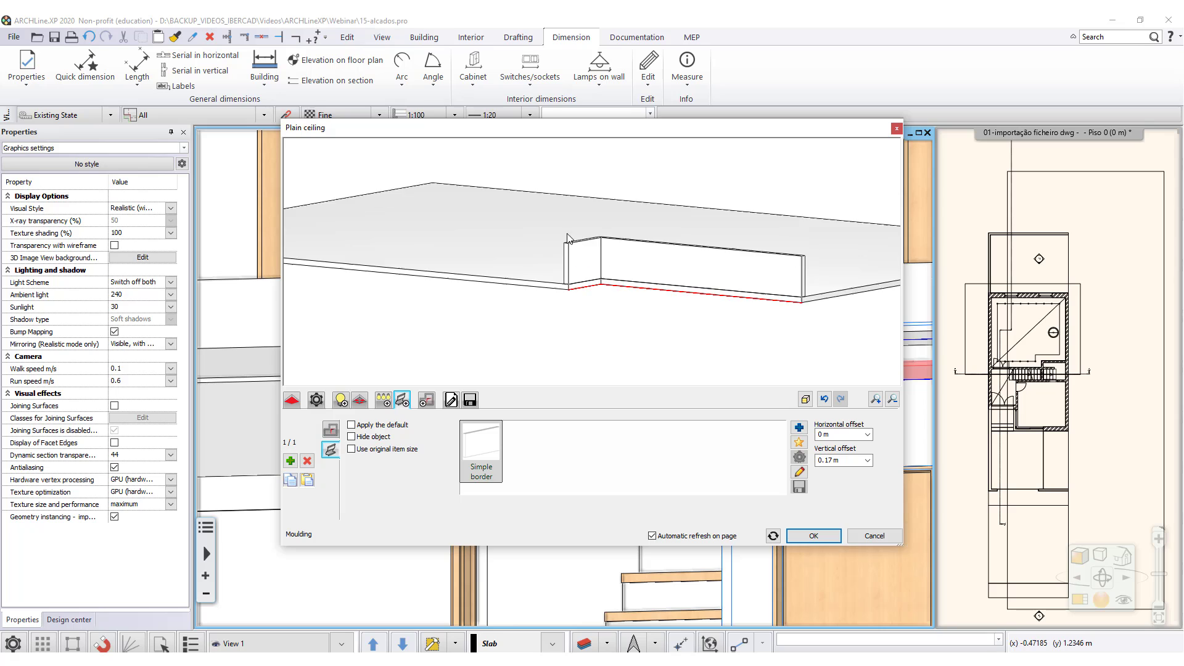
pyautogui.scroll(-5, 592, 265)
pyautogui.moveTo(718, 304); pyautogui.dragTo(679, 304)
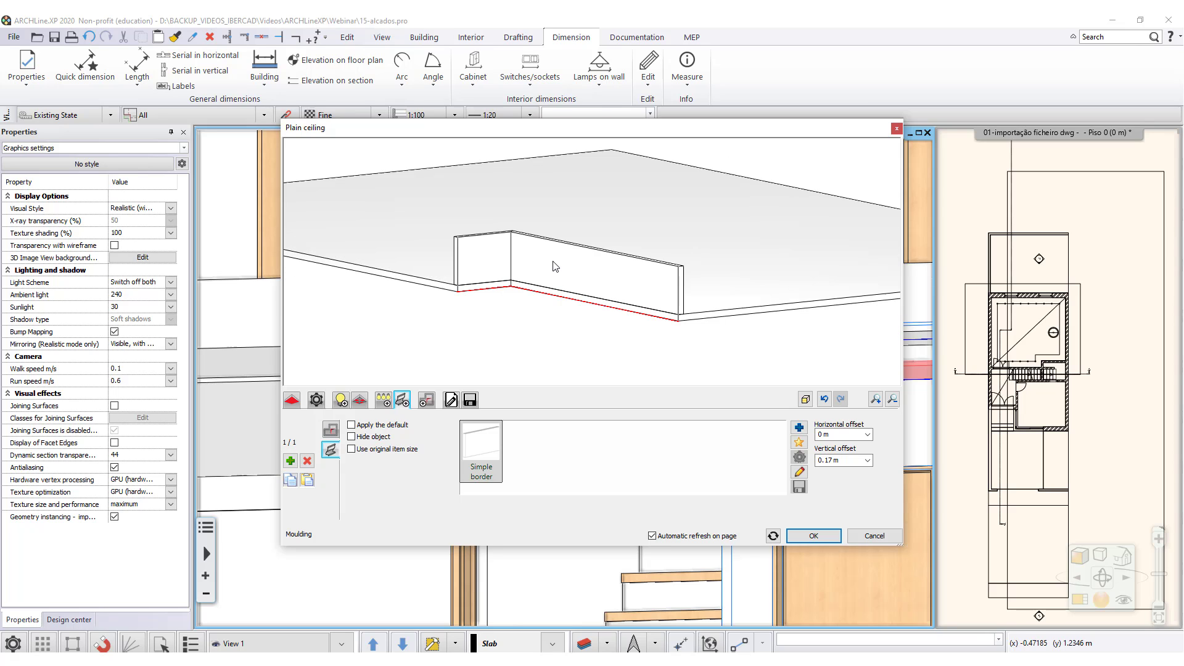
pyautogui.scroll(3, 552, 266)
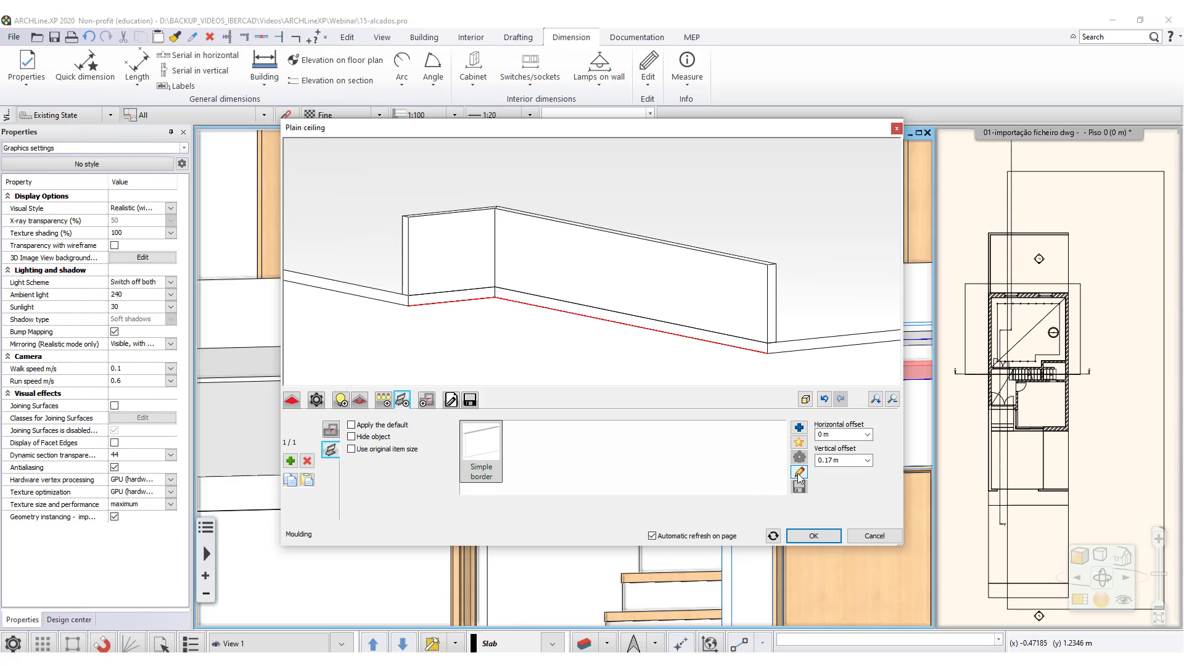
# - Set the border's rectangular profile height to 0.13 m, keeping the change local to this component without saving it
pyautogui.click(800, 472)
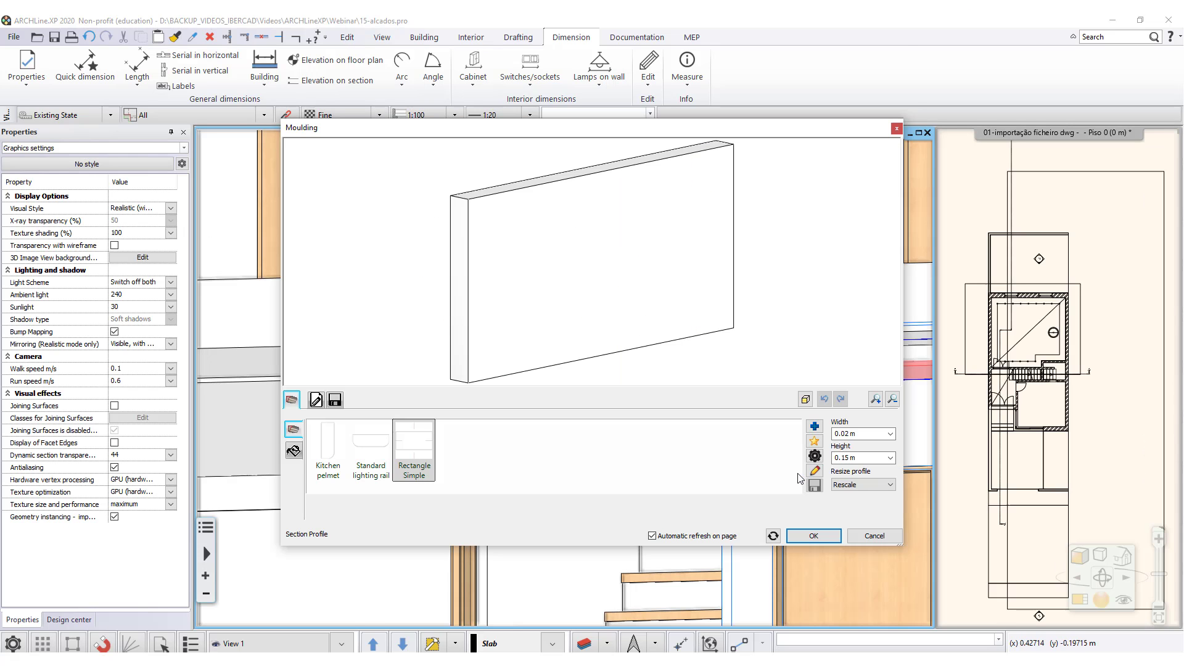
pyautogui.doubleClick(869, 458)
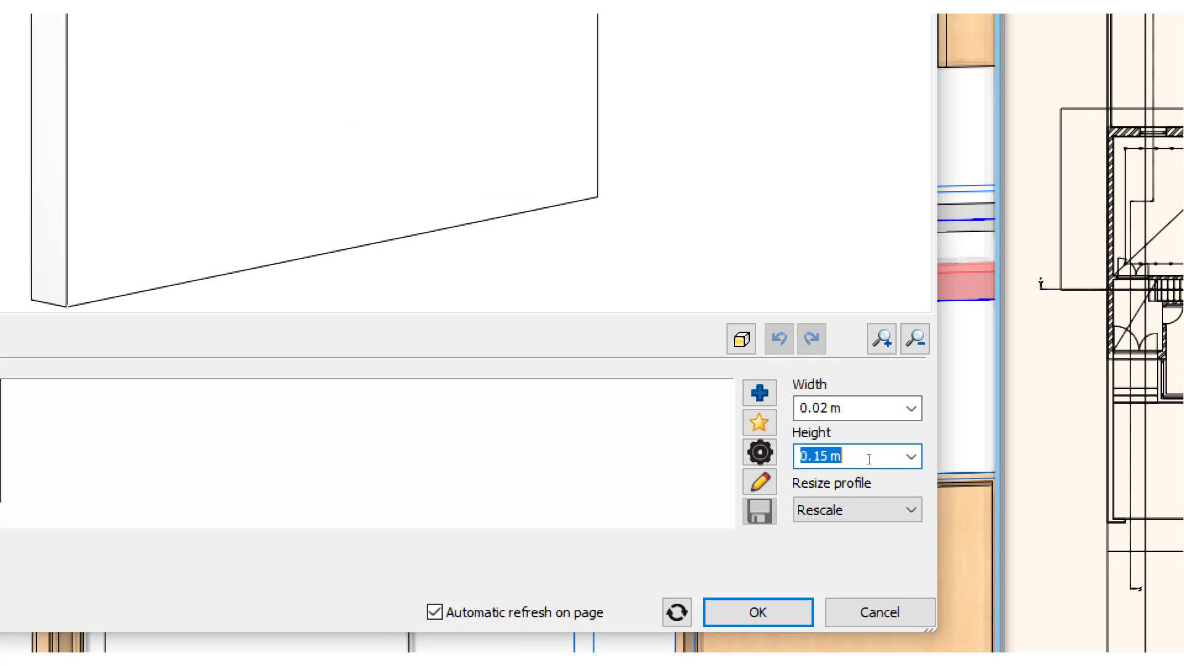
pyautogui.write('0')
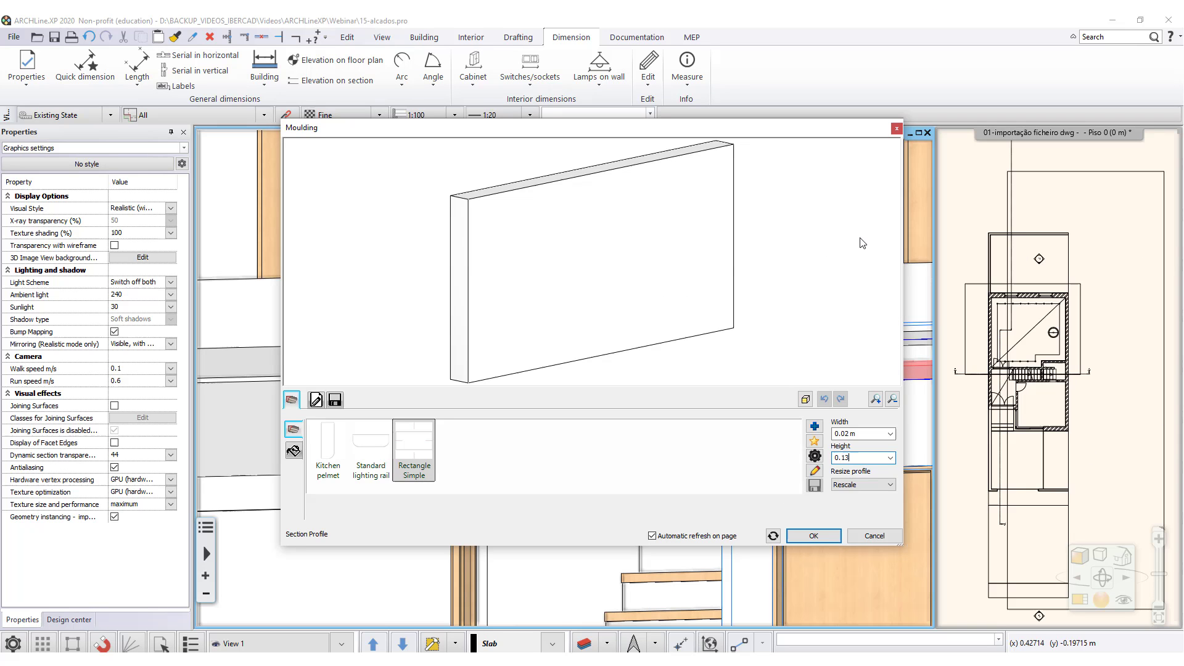
pyautogui.click(849, 21)
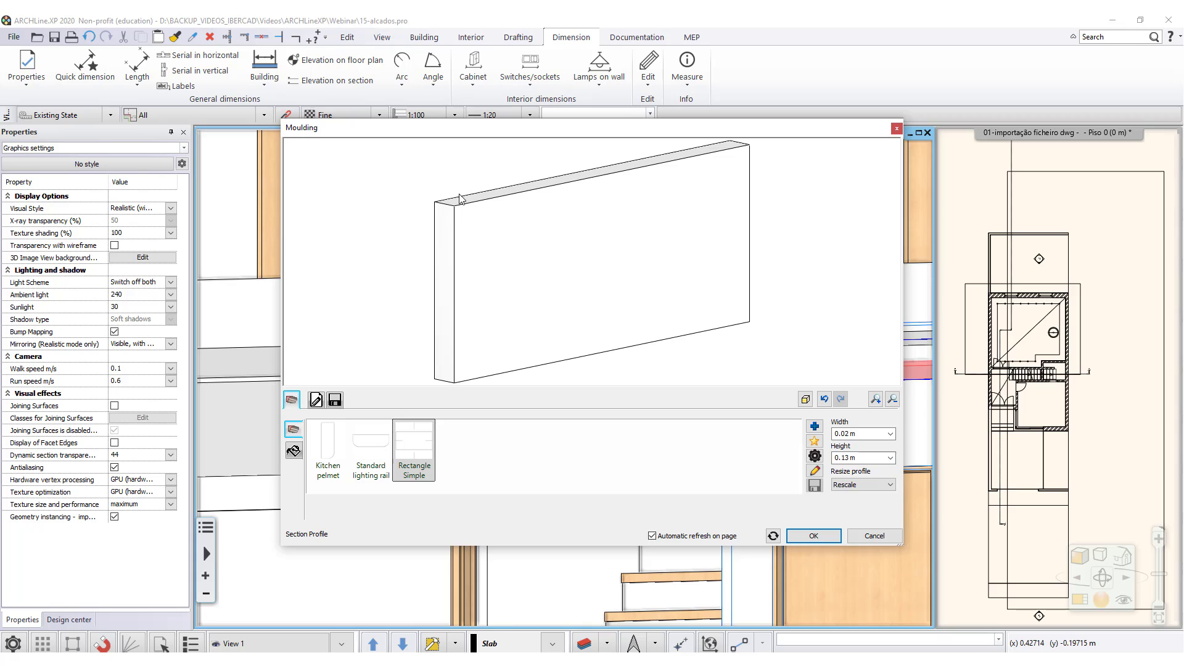
pyautogui.click(810, 542)
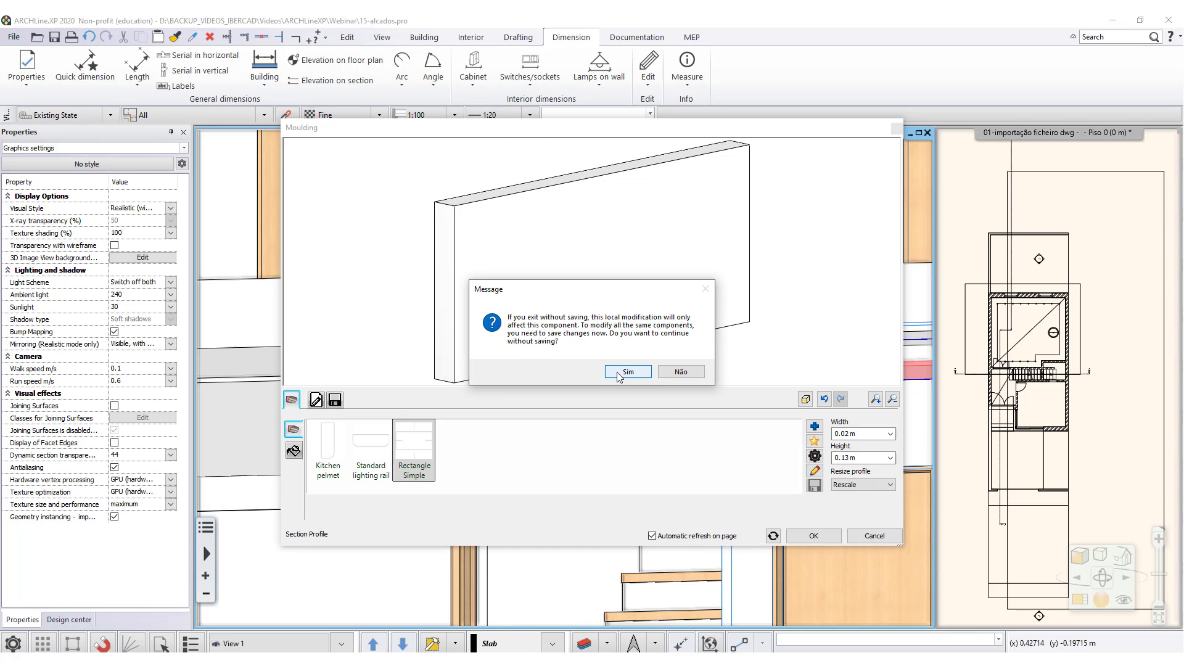
pyautogui.click(619, 374)
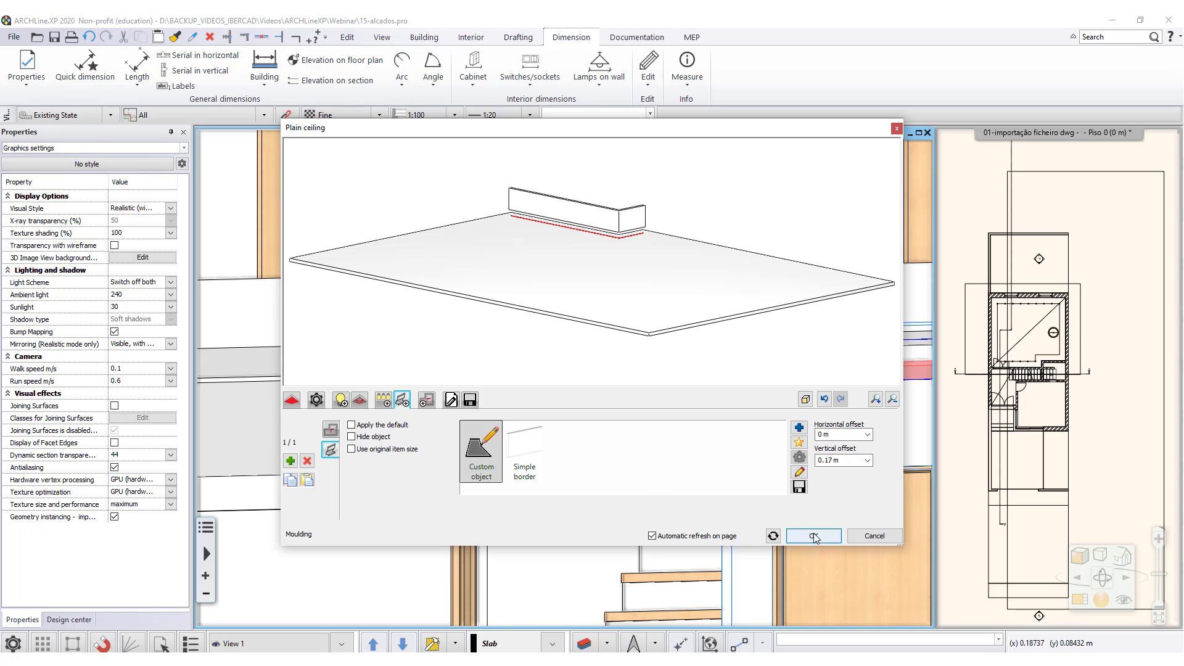
# - Set the border's vertical offset to 0.15 m and apply the plain ceiling settings
pyautogui.scroll(2, 539, 285)
pyautogui.scroll(2, 539, 285)
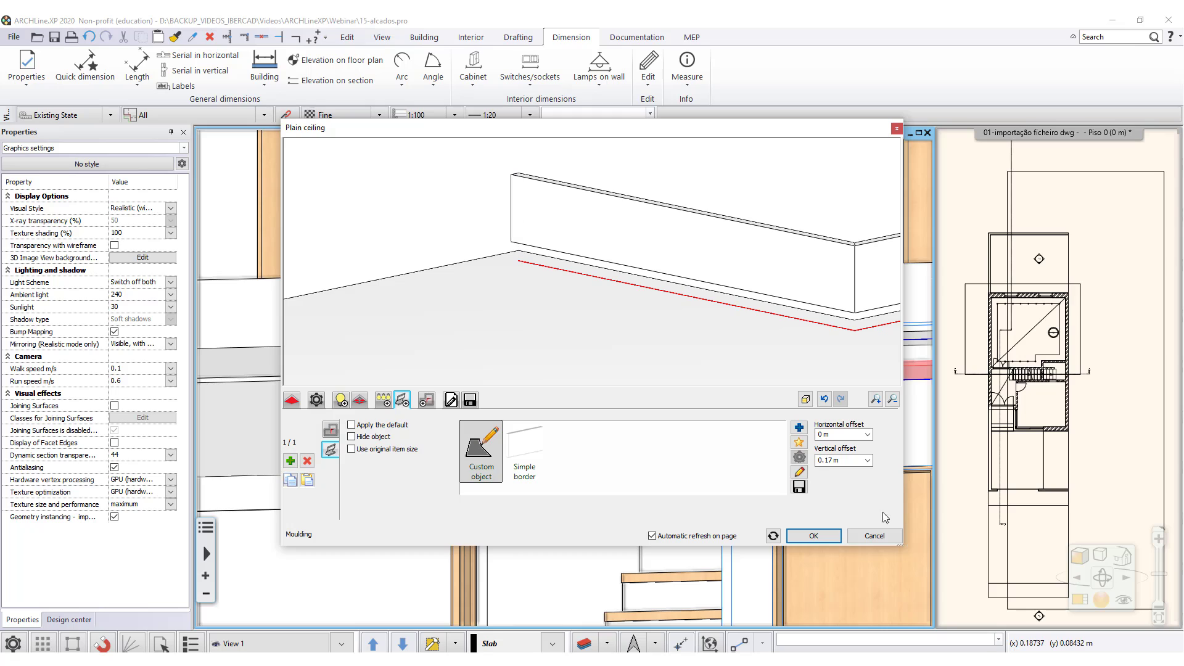
pyautogui.click(848, 463)
pyautogui.write('0')
pyautogui.click(582, 338)
pyautogui.scroll(-4, 584, 336)
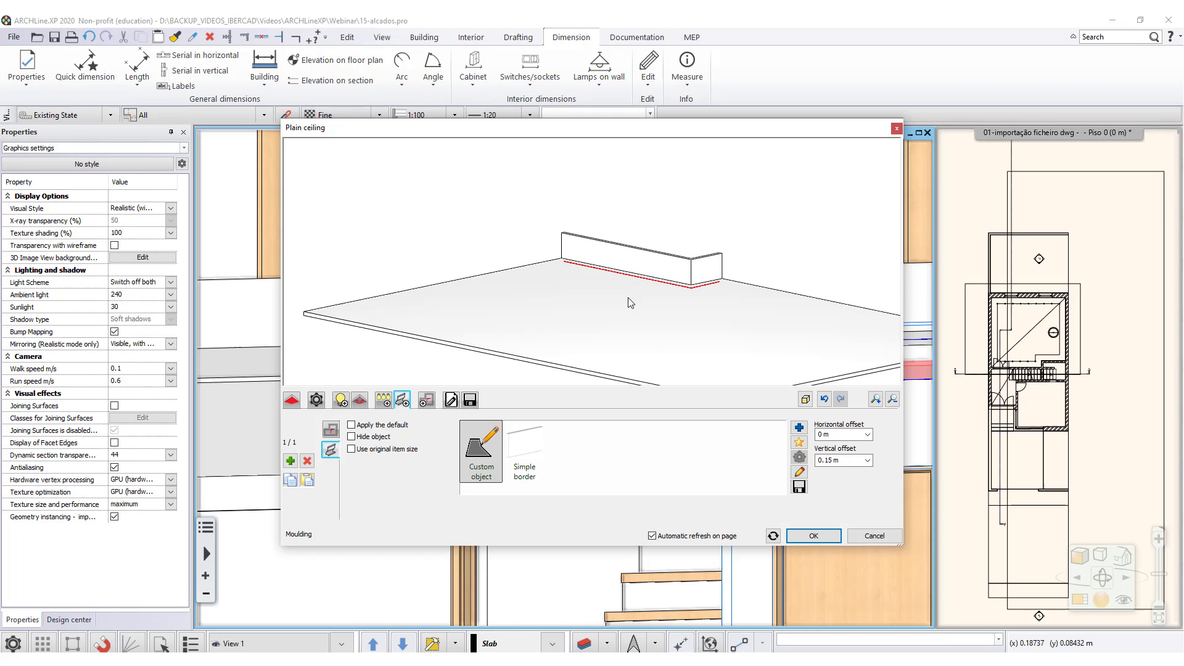
pyautogui.moveTo(703, 339); pyautogui.dragTo(736, 352)
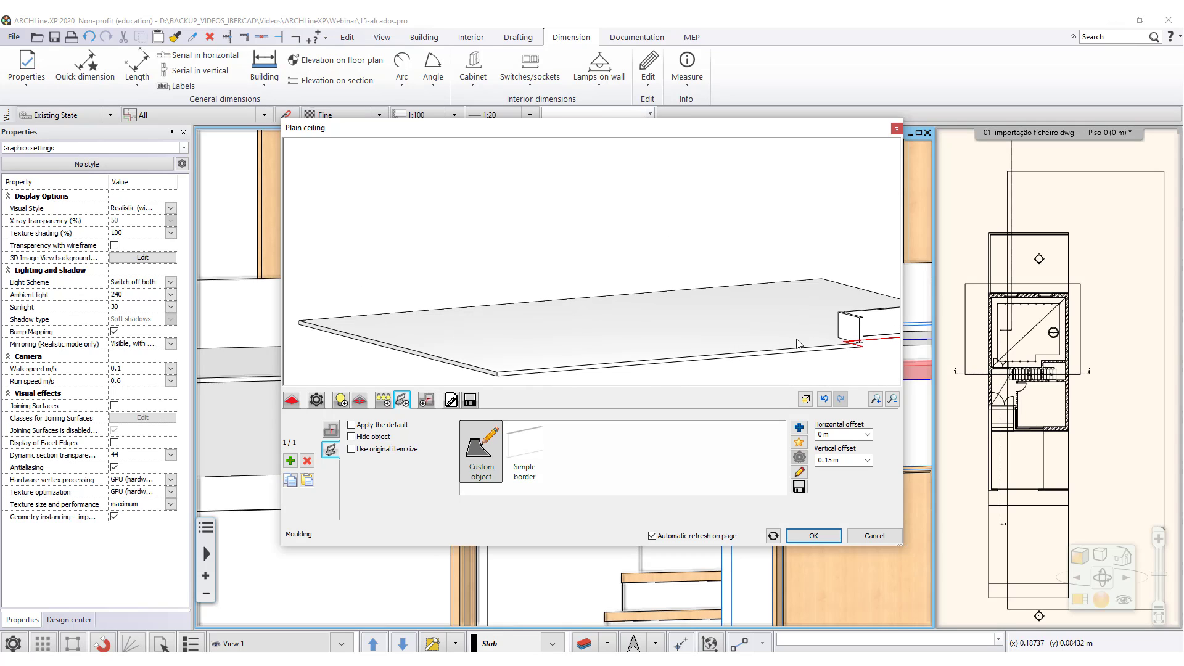
pyautogui.click(813, 535)
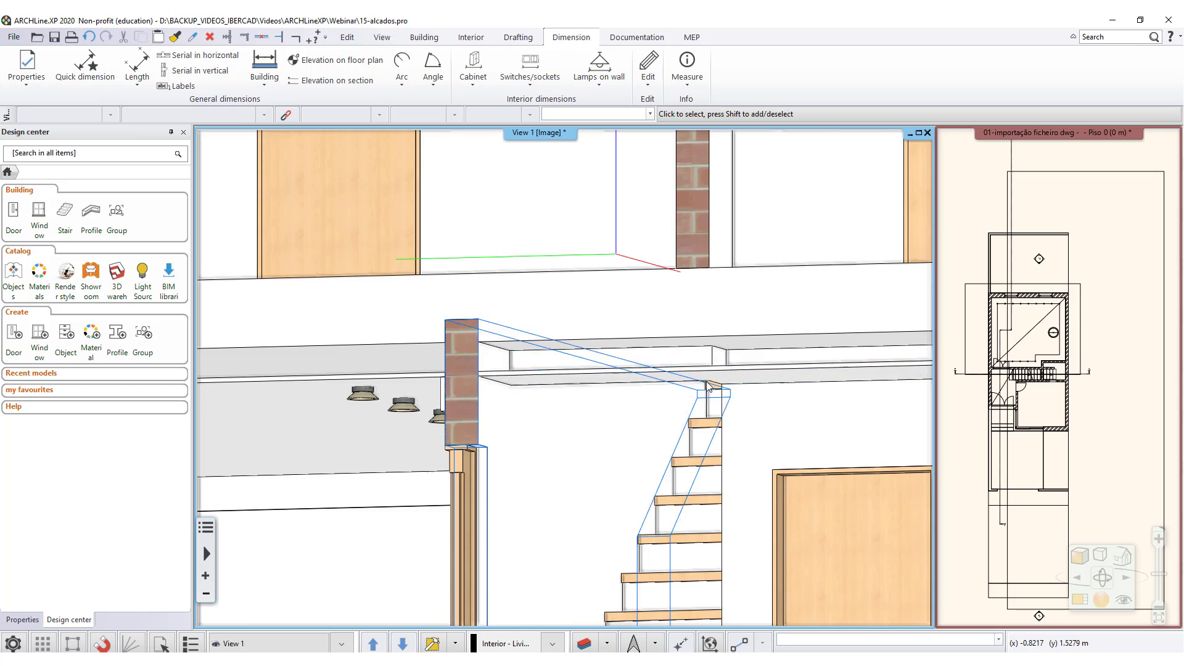
# - Examine the border between the plain ceiling and the slab above the stairs, and the whole sectioned house in 3D
pyautogui.scroll(5, 708, 386)
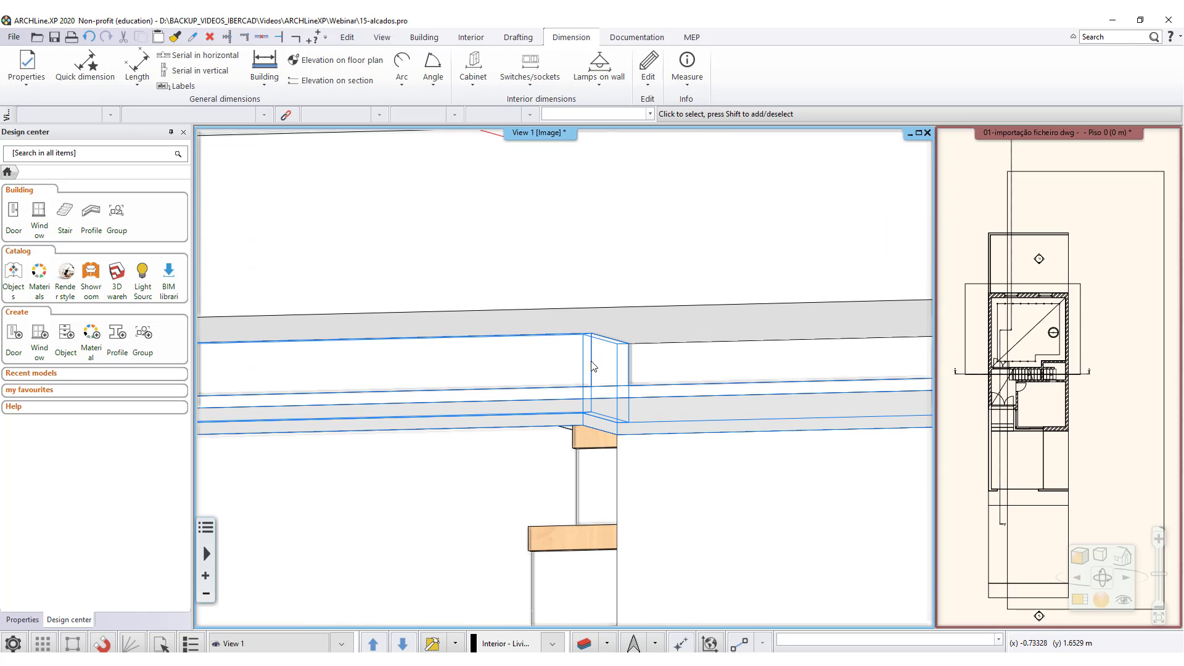
pyautogui.scroll(-6, 593, 367)
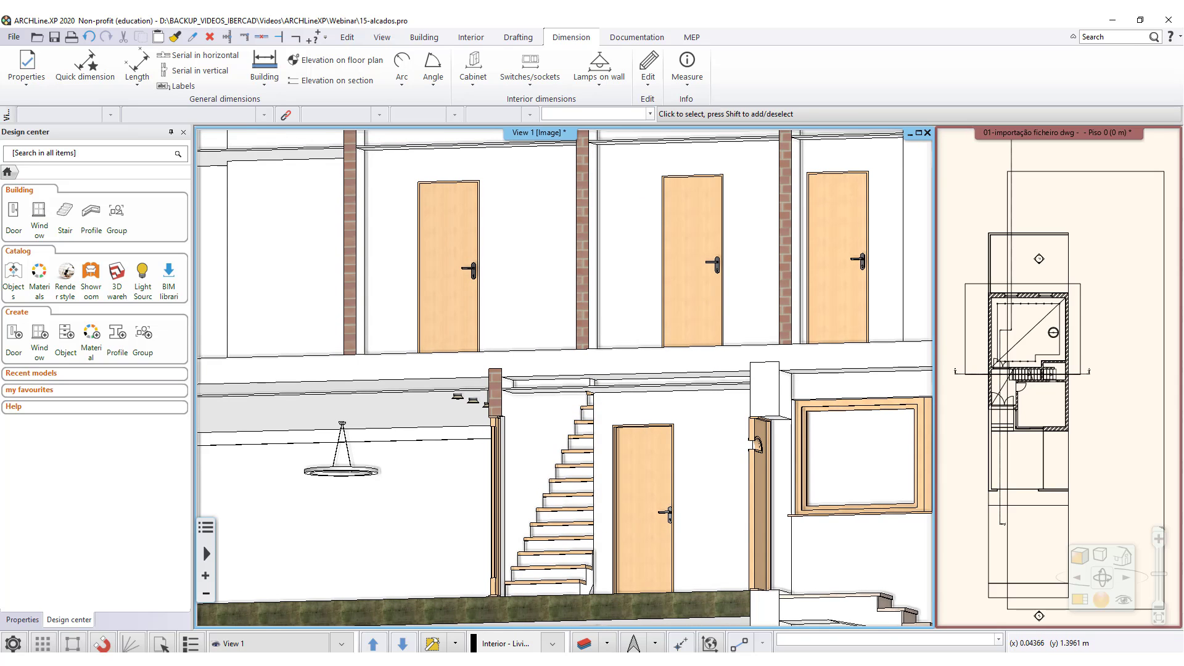
pyautogui.moveTo(659, 404); pyautogui.dragTo(593, 448, button='middle')
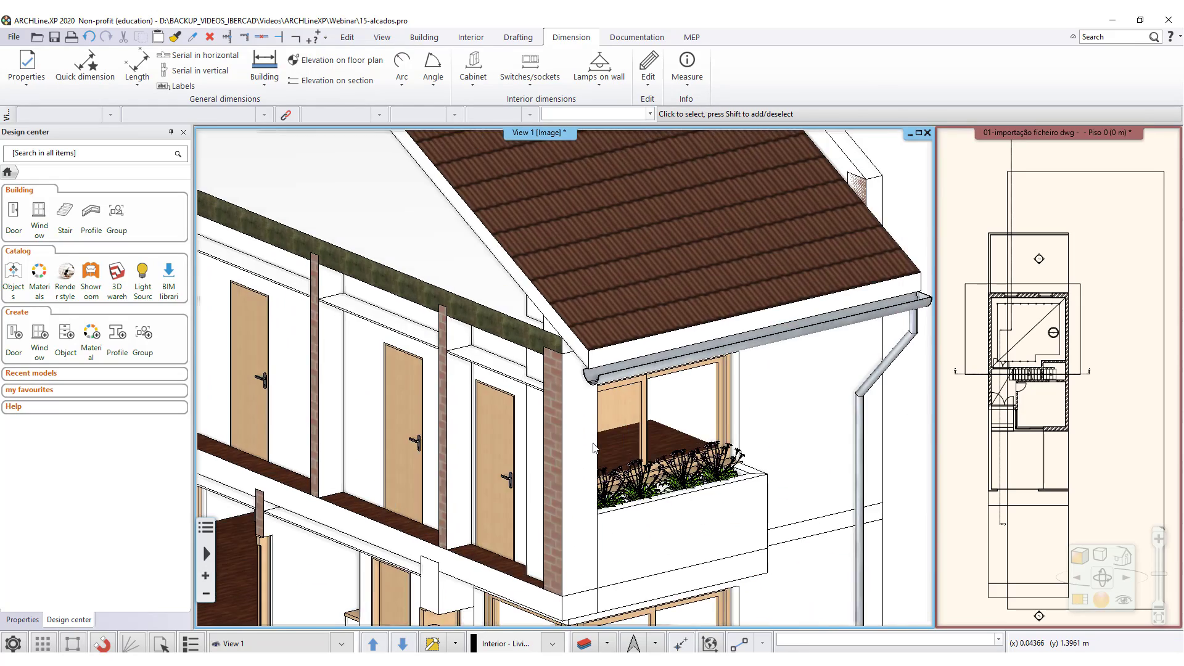
pyautogui.scroll(-6, 594, 449)
pyautogui.moveTo(568, 312); pyautogui.dragTo(567, 335, button='middle')
pyautogui.scroll(-1, 566, 335)
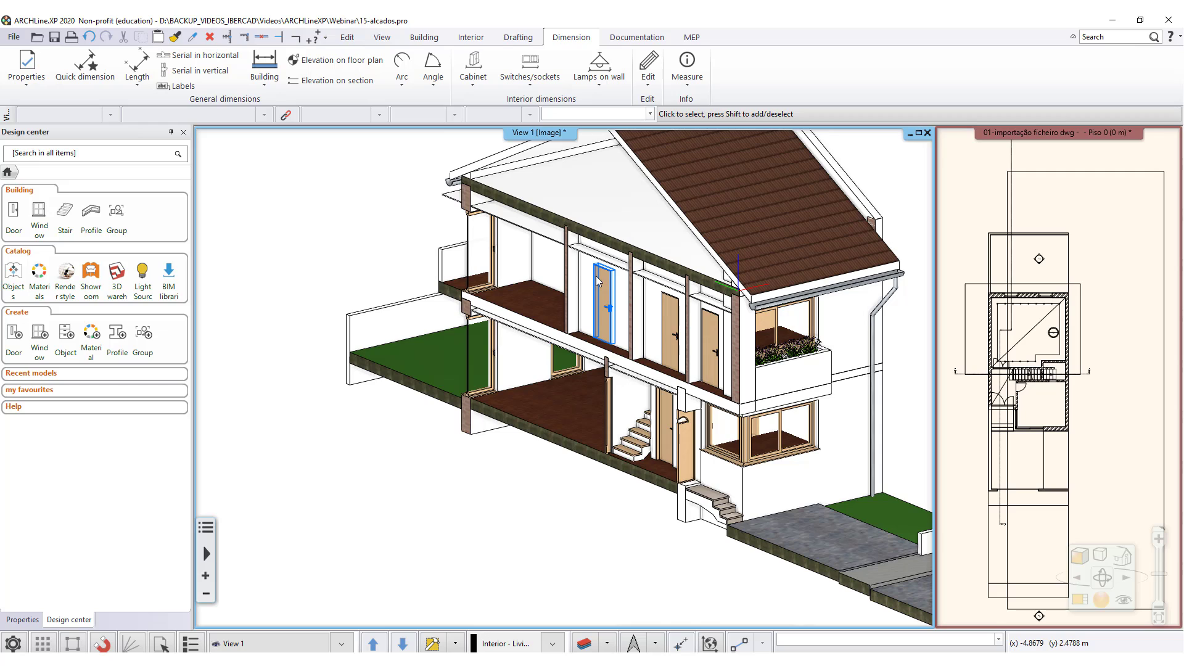
# - Switch the floor plan to Piso 1 and swap it into the main window, showing the small rooms beside the stairs
pyautogui.click(1071, 376)
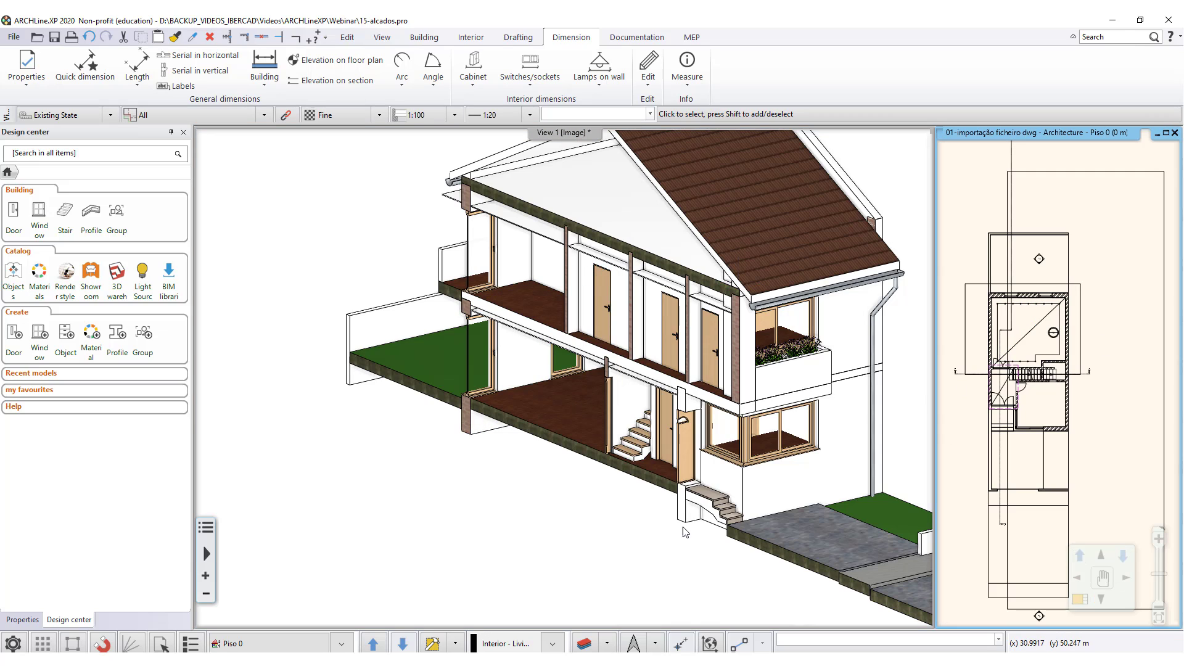
pyautogui.click(381, 646)
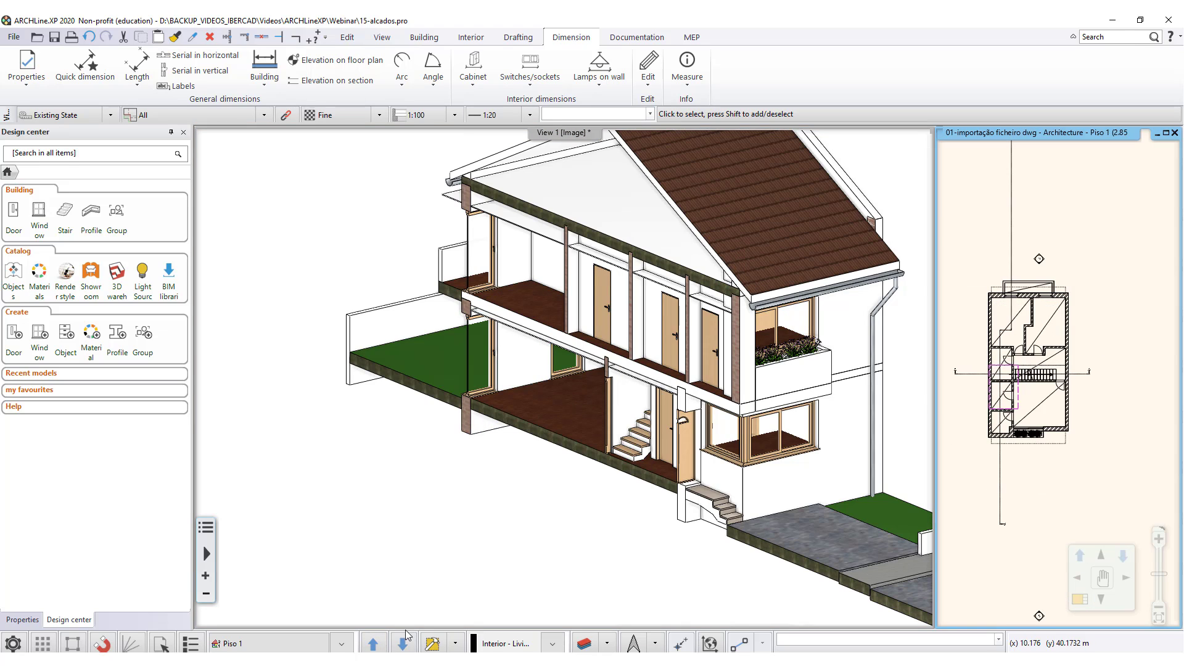
pyautogui.click(1082, 598)
pyautogui.scroll(2, 534, 430)
pyautogui.scroll(5, 548, 420)
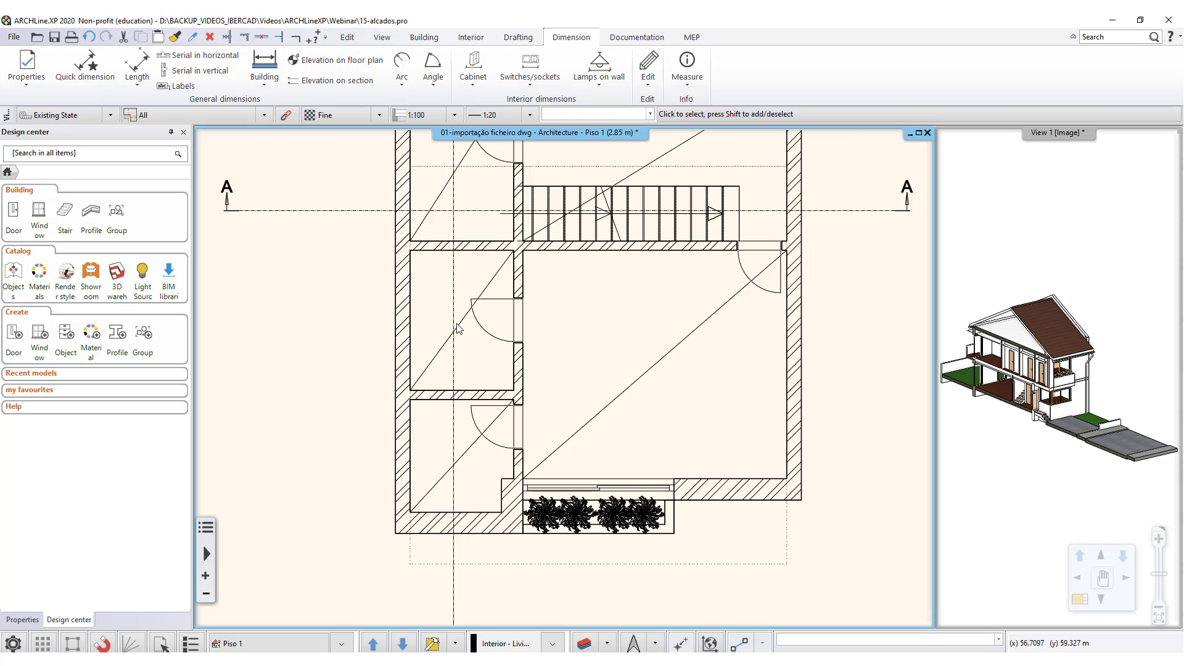
pyautogui.scroll(3, 472, 347)
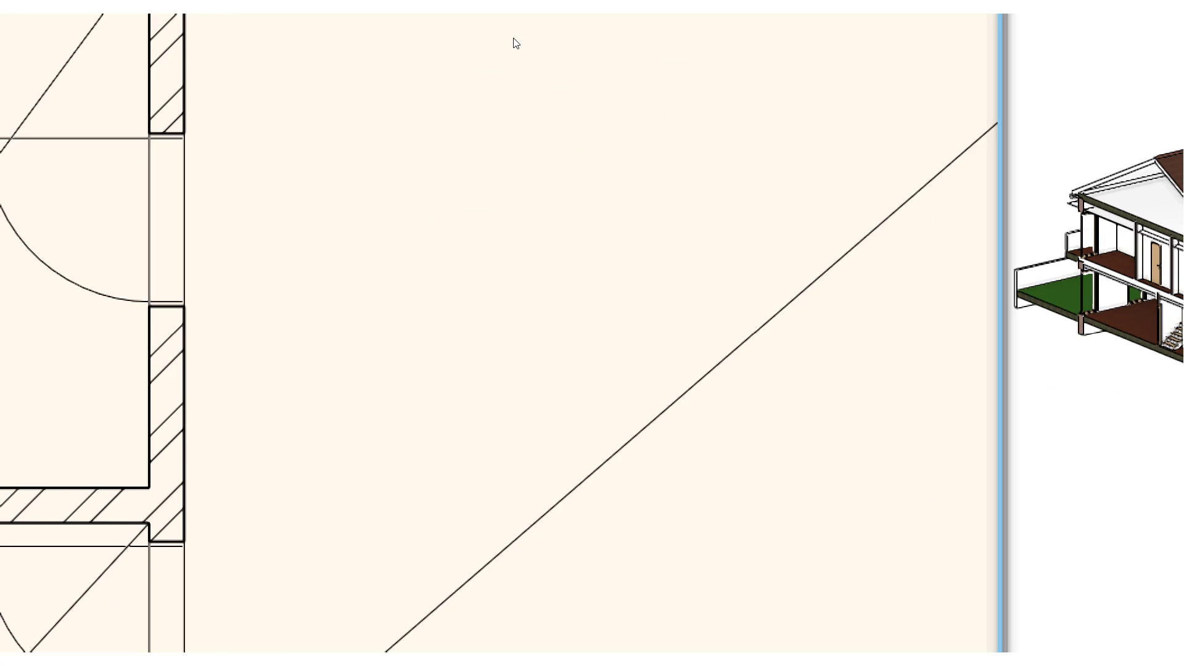
# - Draw a closed normal polyline along the inner wall faces of the small Piso 1 room diagonally below the stairs, through its four corners
pyautogui.click(145, 58)
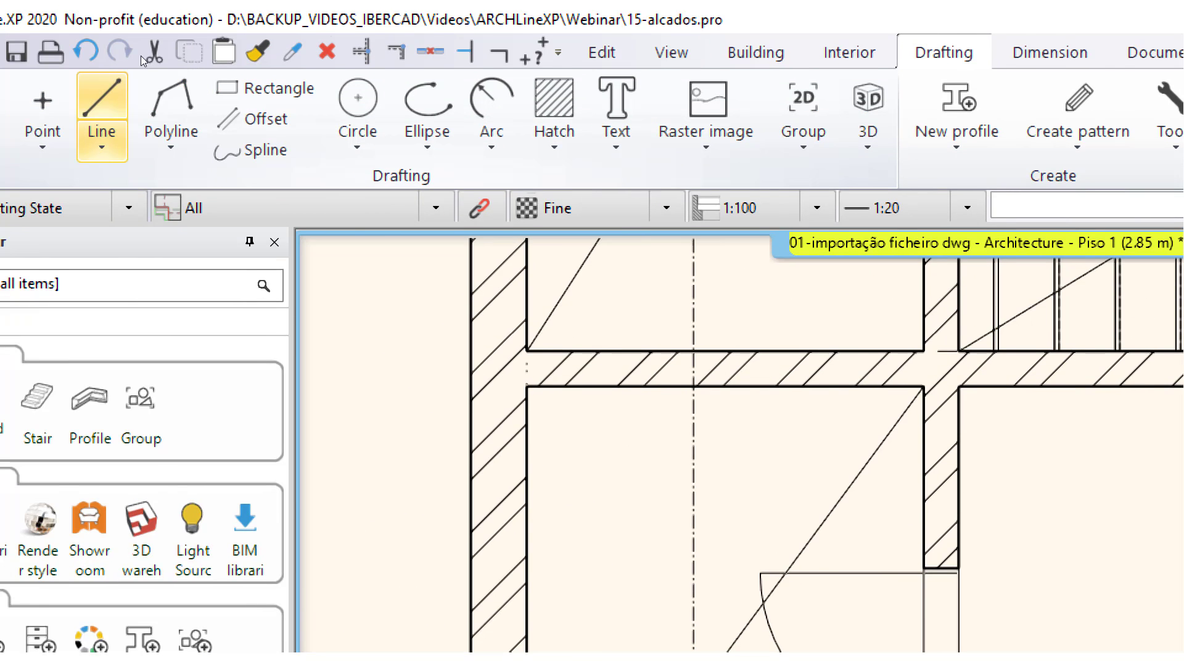
pyautogui.click(264, 108)
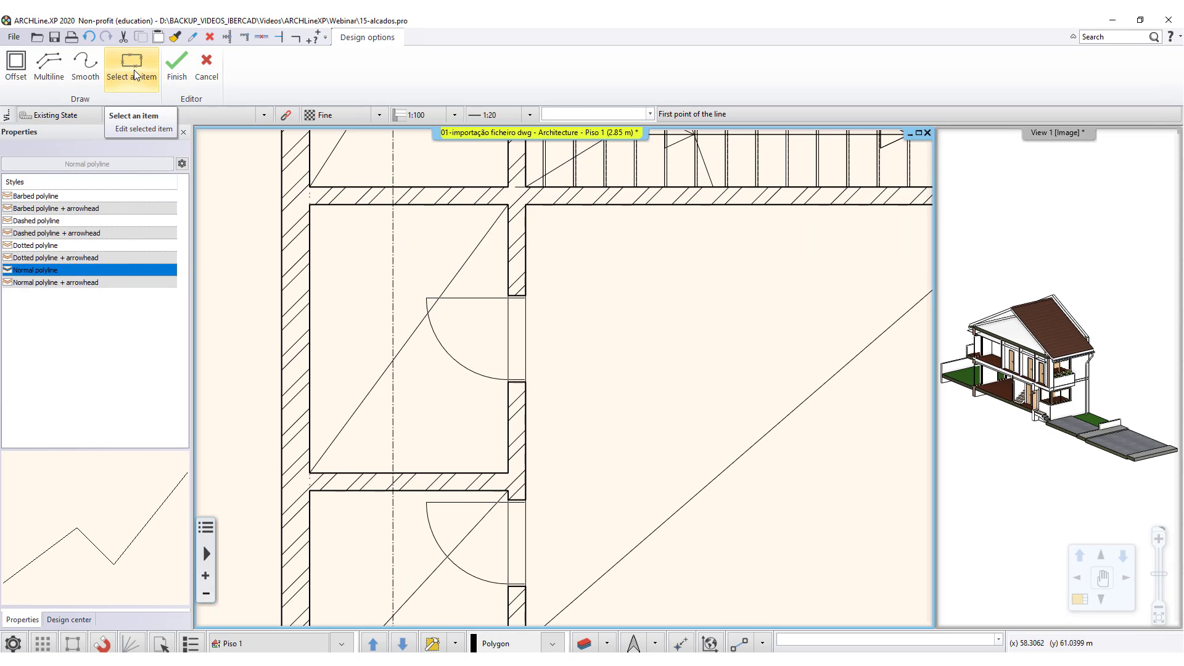
pyautogui.click(583, 367)
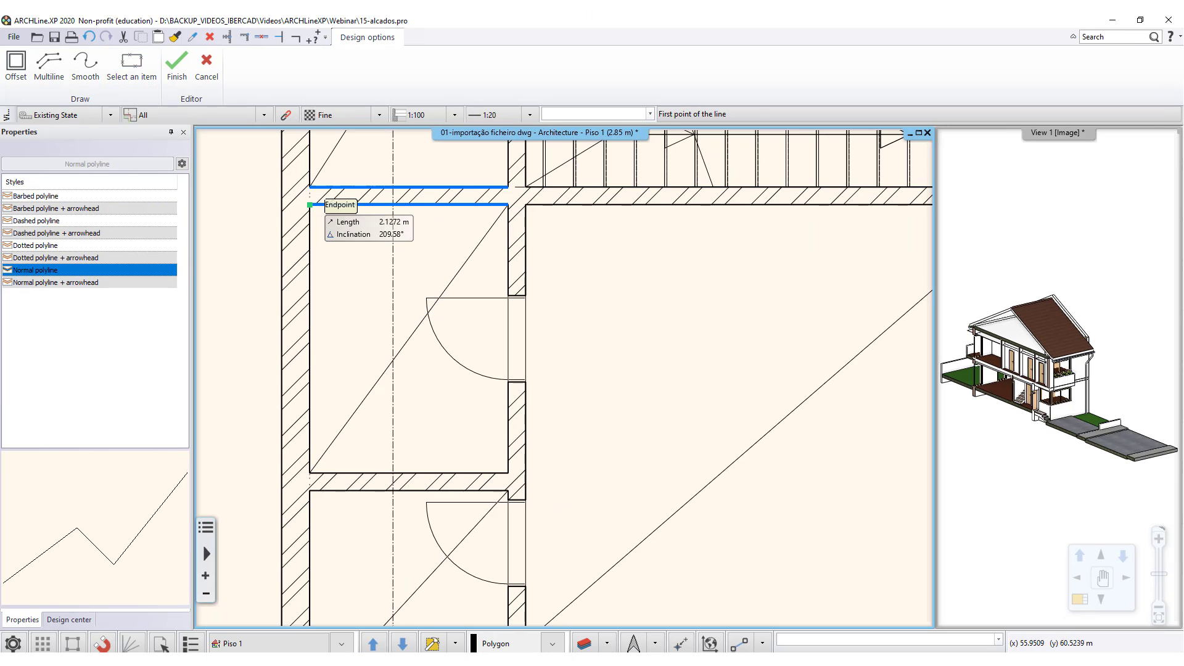
pyautogui.click(508, 205)
pyautogui.click(507, 471)
pyautogui.click(310, 473)
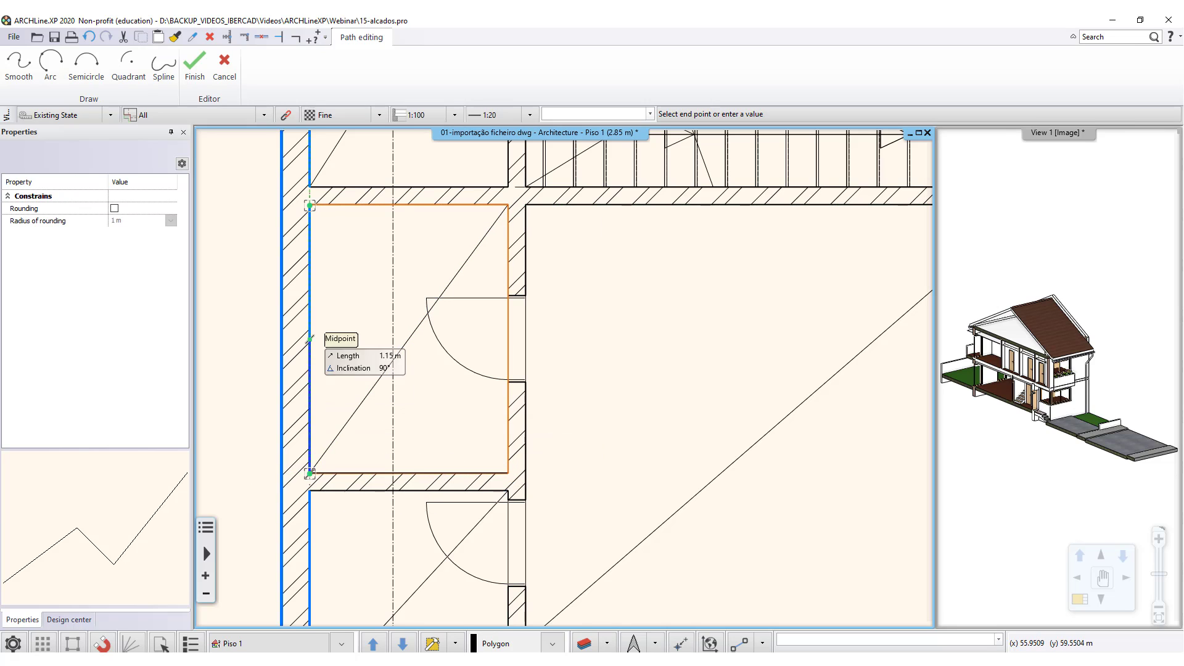
pyautogui.click(309, 206)
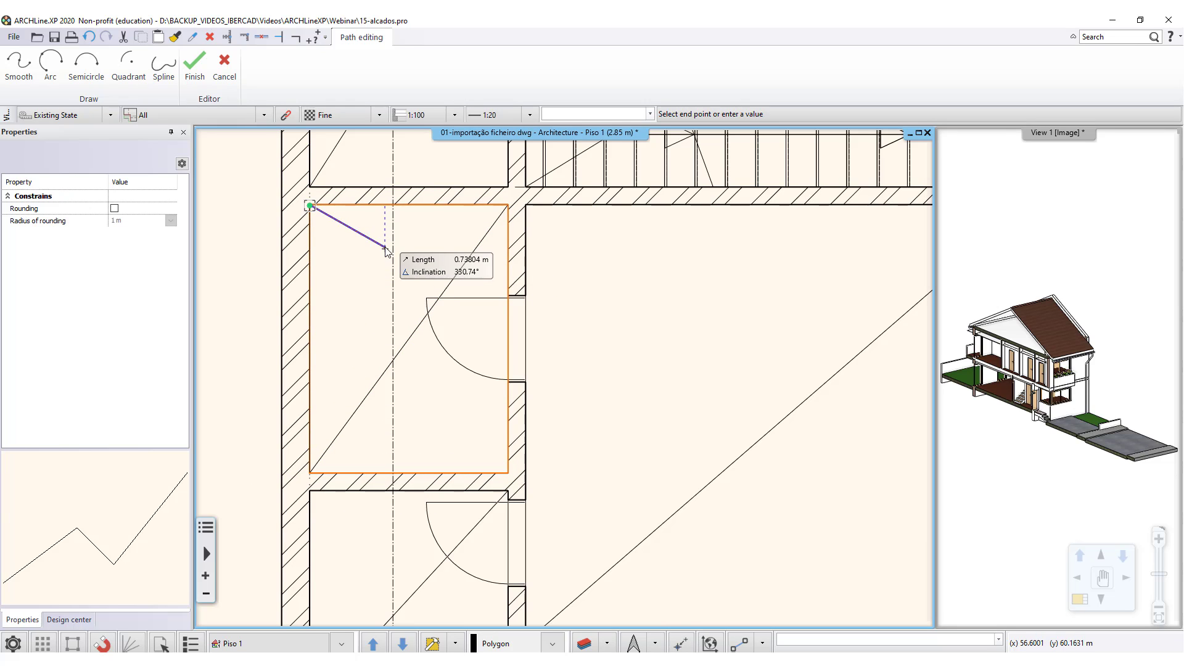
pyautogui.rightClick(425, 216)
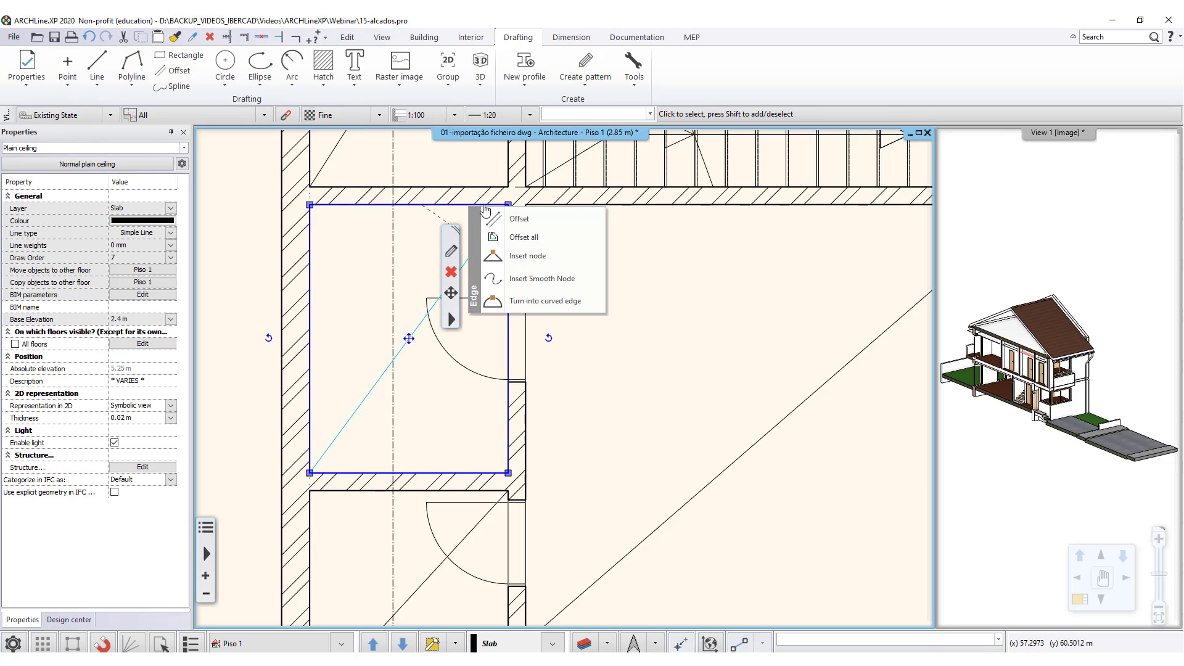
# - Offset all edges of the small room's polyline inward, leaving a centred rectangle of about 0.5 by 1.1 m
pyautogui.click(511, 219)
pyautogui.moveTo(511, 221)
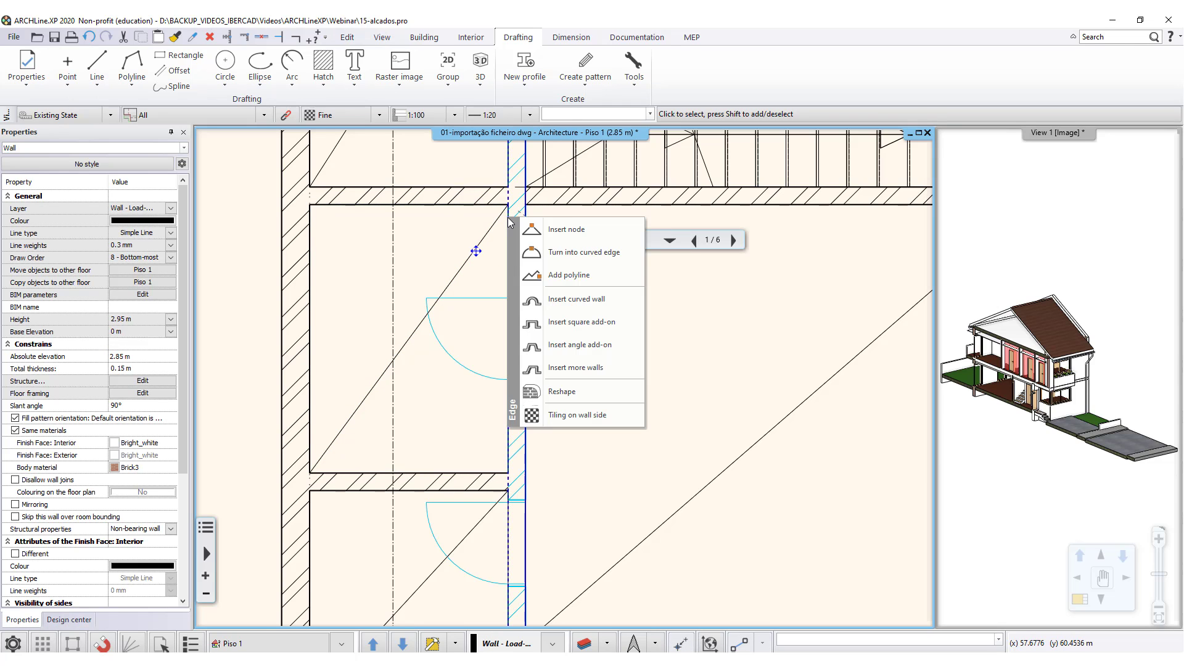
pyautogui.click(486, 208)
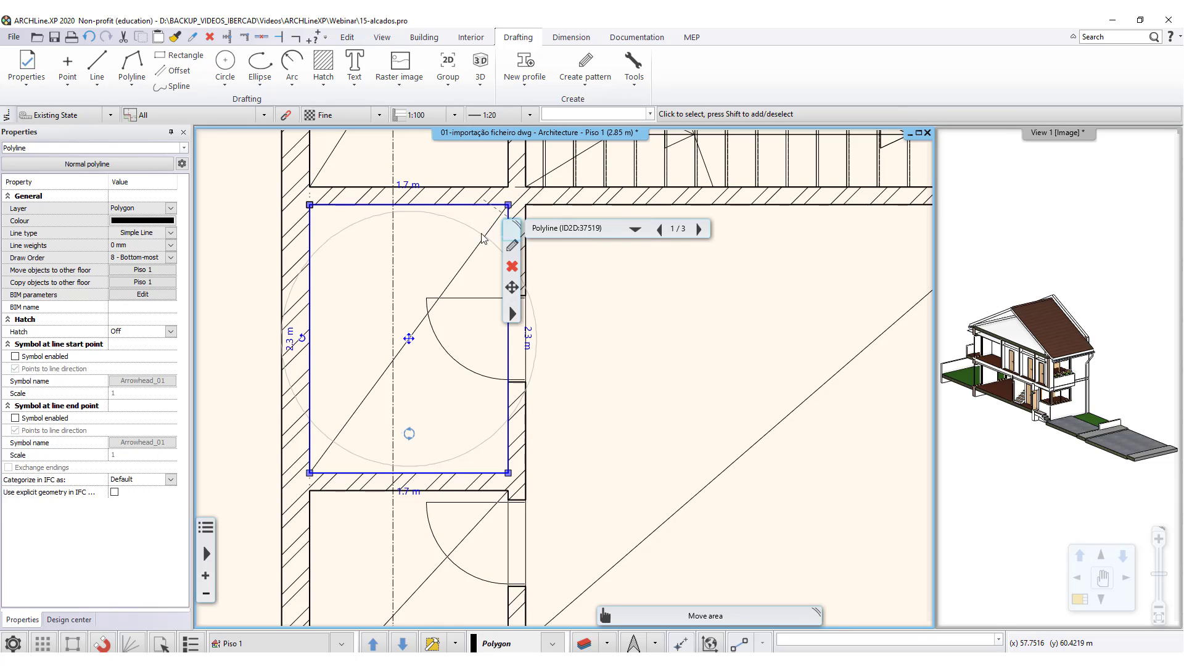
pyautogui.moveTo(420, 211)
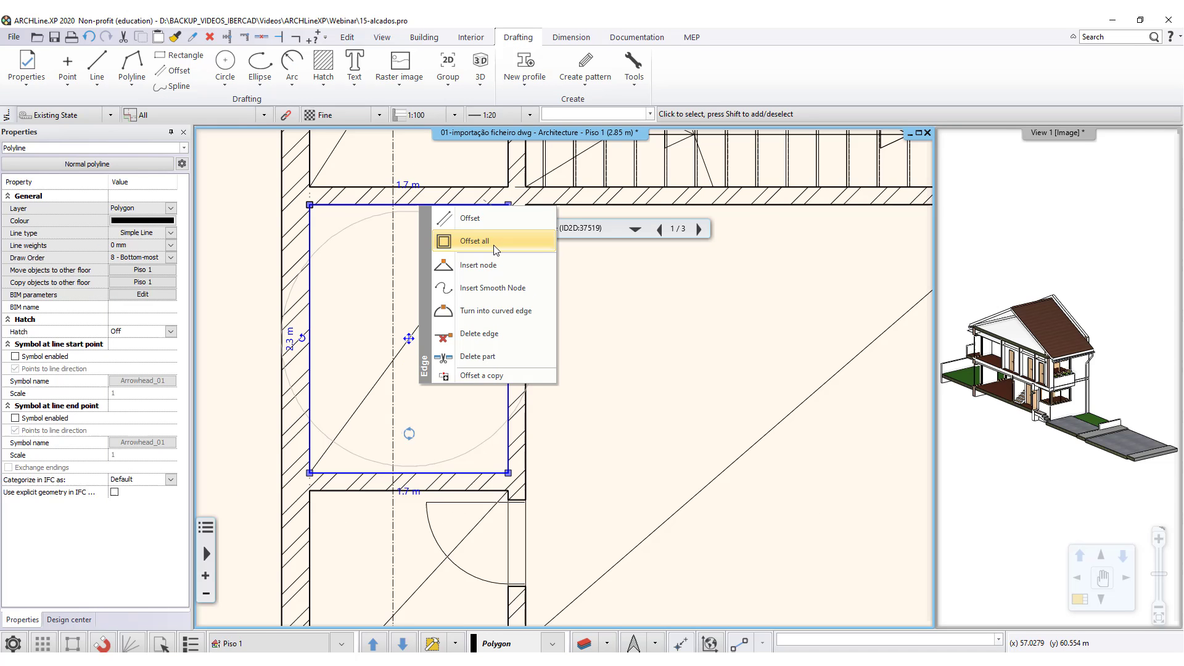
pyautogui.click(493, 245)
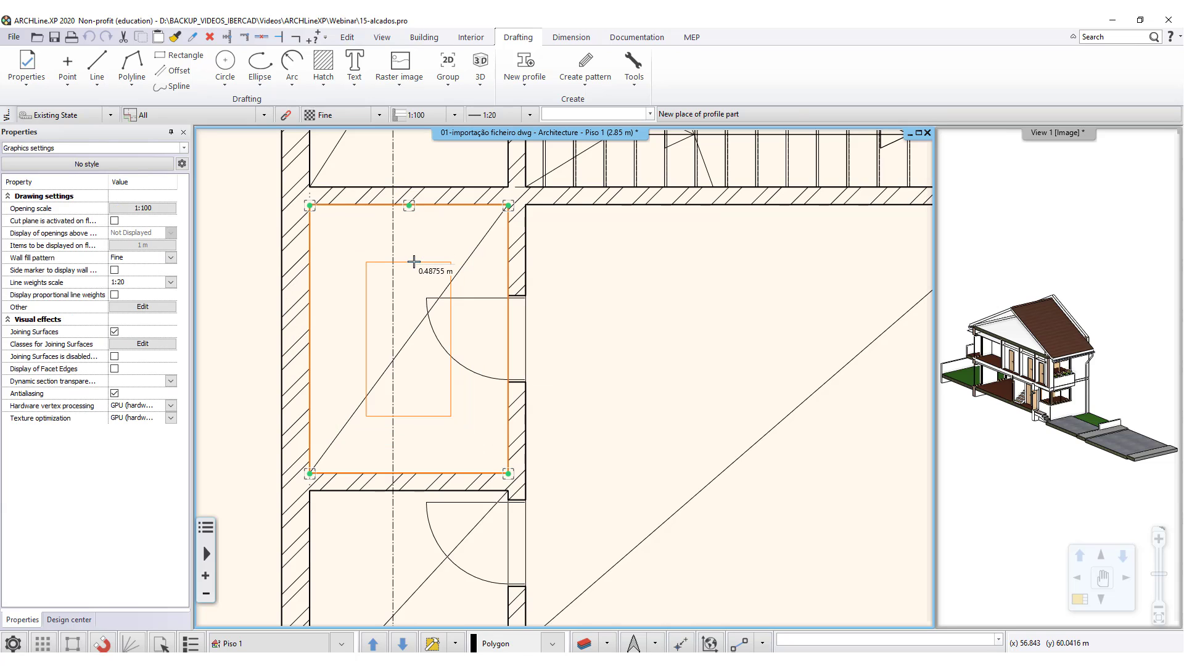
pyautogui.write('0')
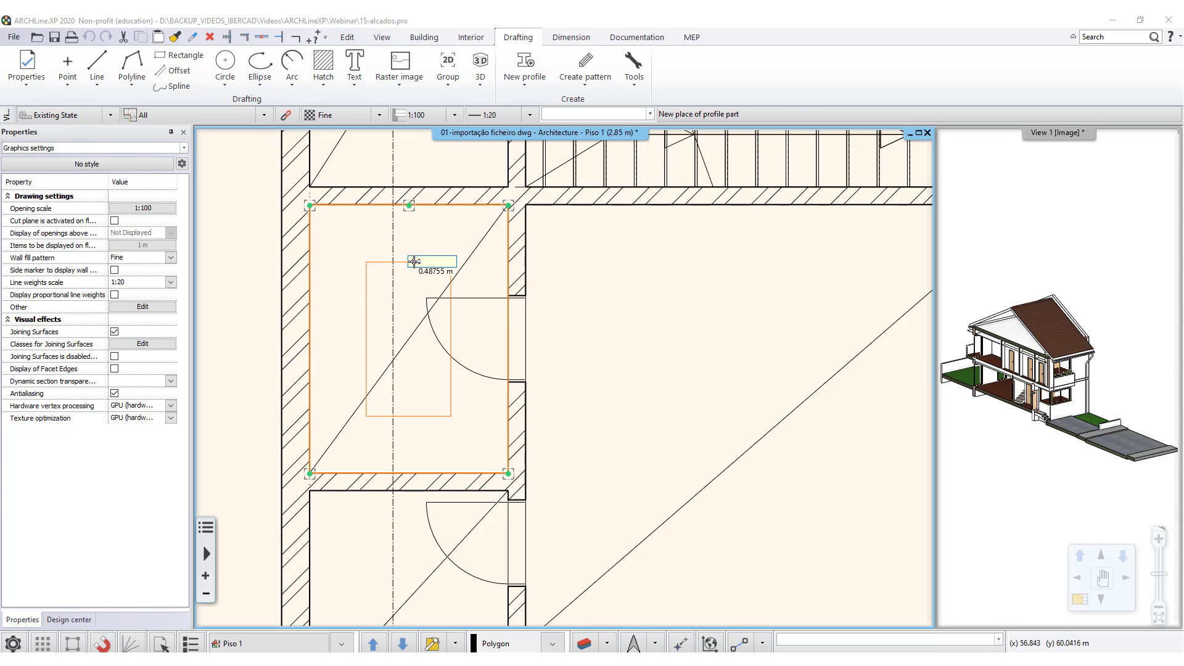
pyautogui.press('Return')
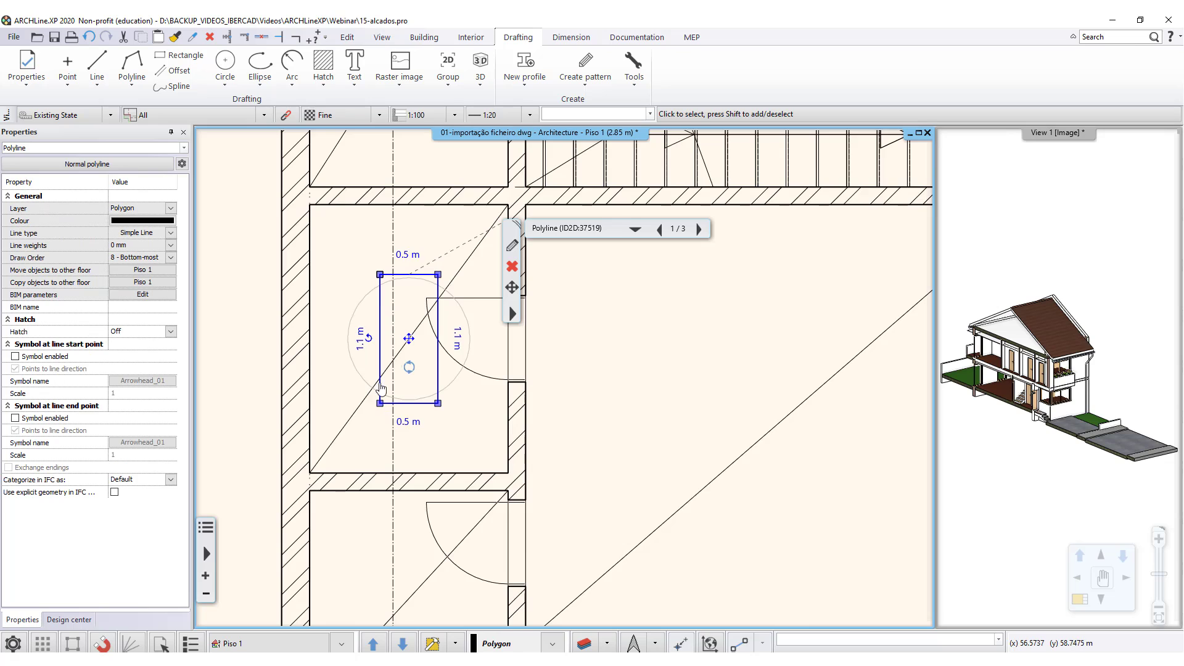
# - Offset the rectangle's lower edge inward so its long sides measure about 0.8 m
pyautogui.scroll(3, 437, 308)
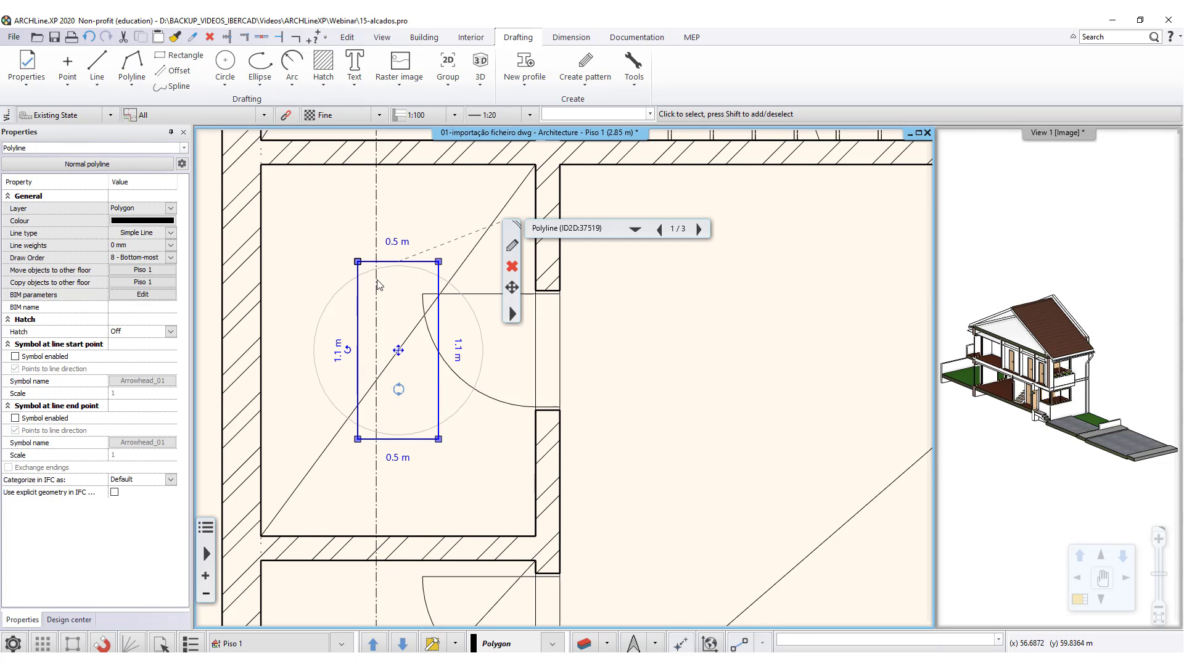
pyautogui.moveTo(336, 351)
pyautogui.mouseDown()
pyautogui.moveTo(439, 386)
pyautogui.moveTo(454, 350)
pyautogui.moveTo(430, 406)
pyautogui.mouseUp()
pyautogui.click(417, 436)
pyautogui.rightClick(414, 446)
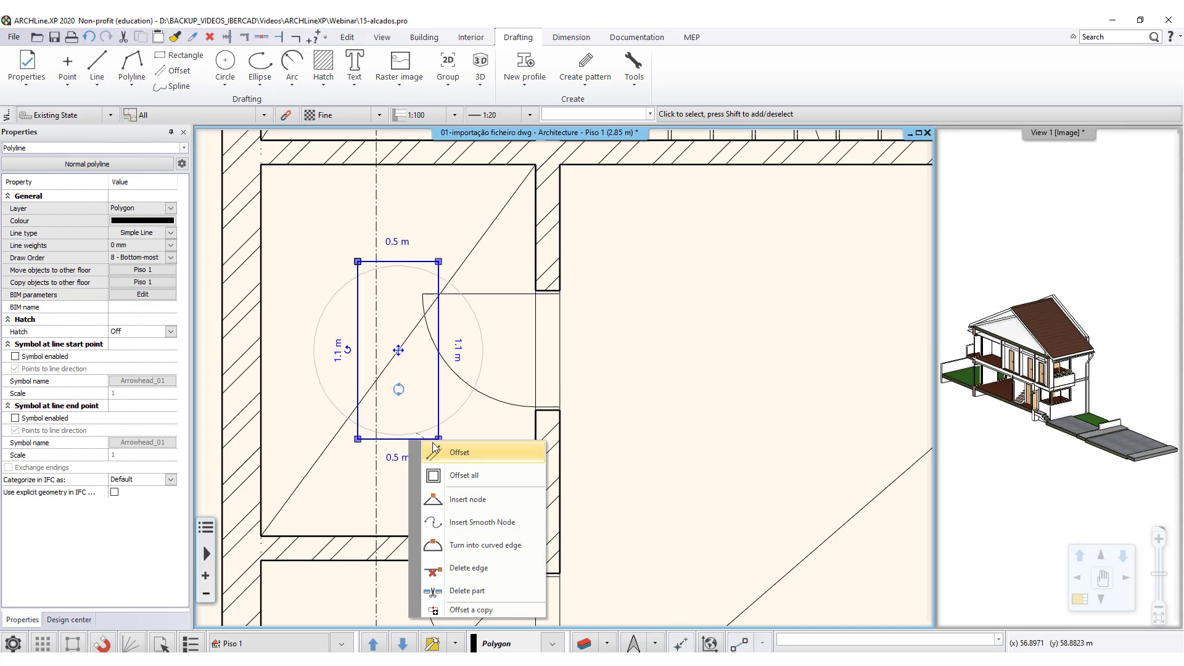
pyautogui.click(432, 449)
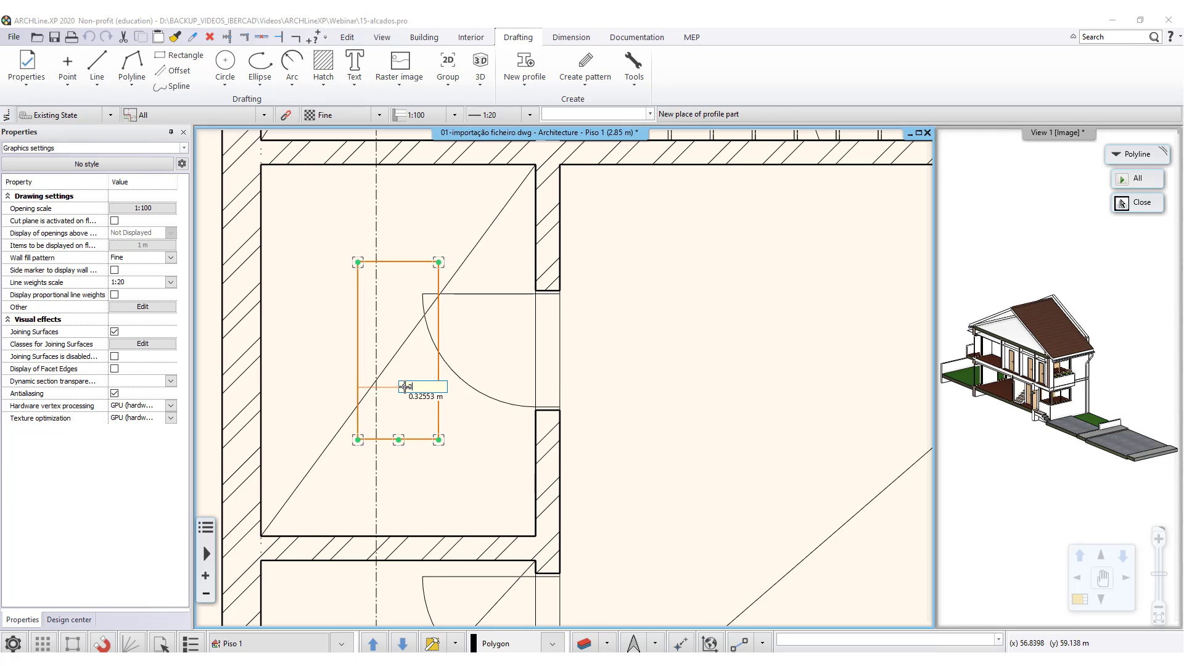
pyautogui.click(405, 387)
# - Offset the rectangle's upper edge inward by 0.3 m, making a 0.5 m square at the room's centre
pyautogui.rightClick(408, 266)
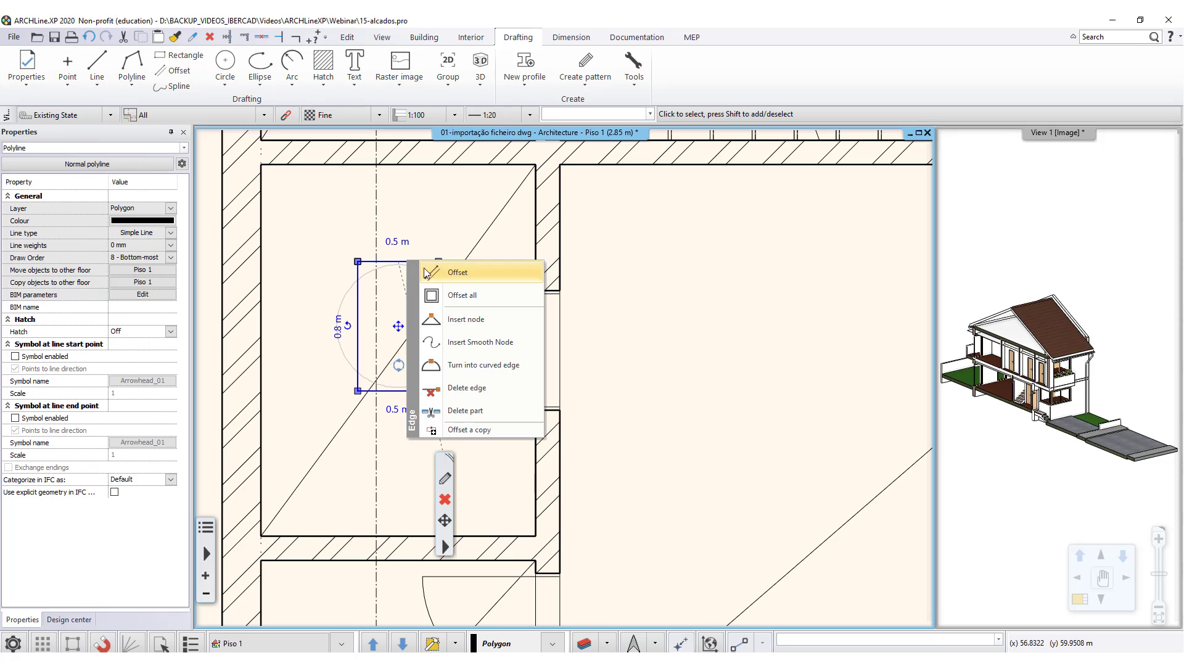
pyautogui.click(431, 269)
pyautogui.write('0')
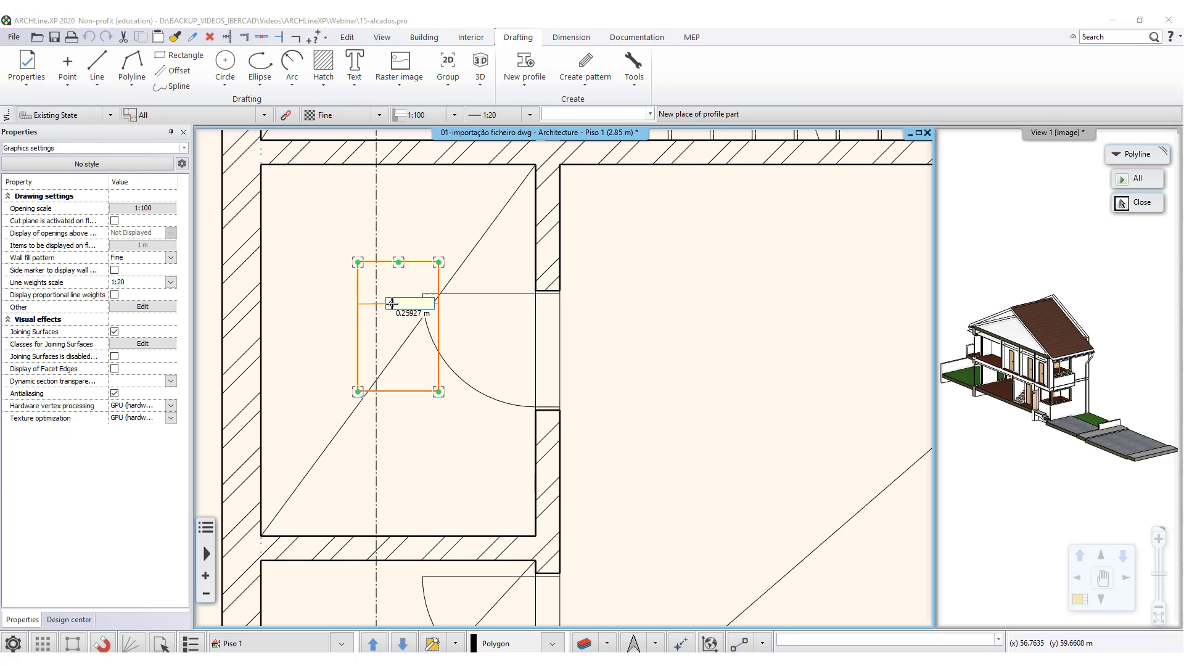
pyautogui.write('.3')
pyautogui.press('Return')
pyautogui.click(756, 378)
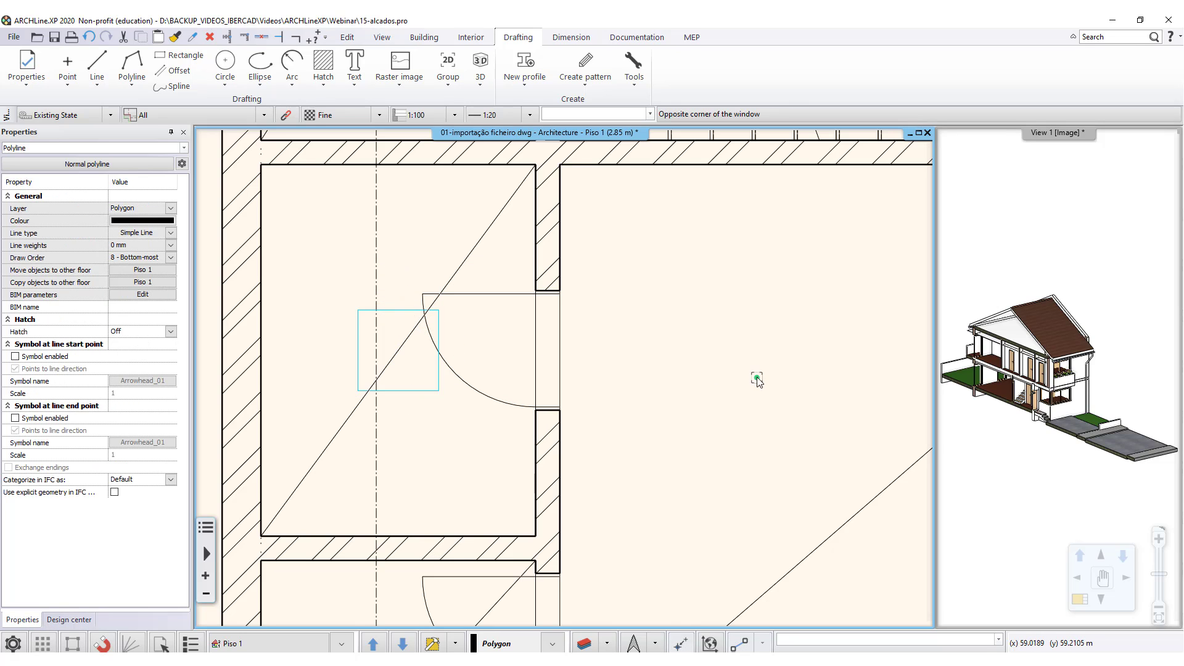
pyautogui.click(363, 337)
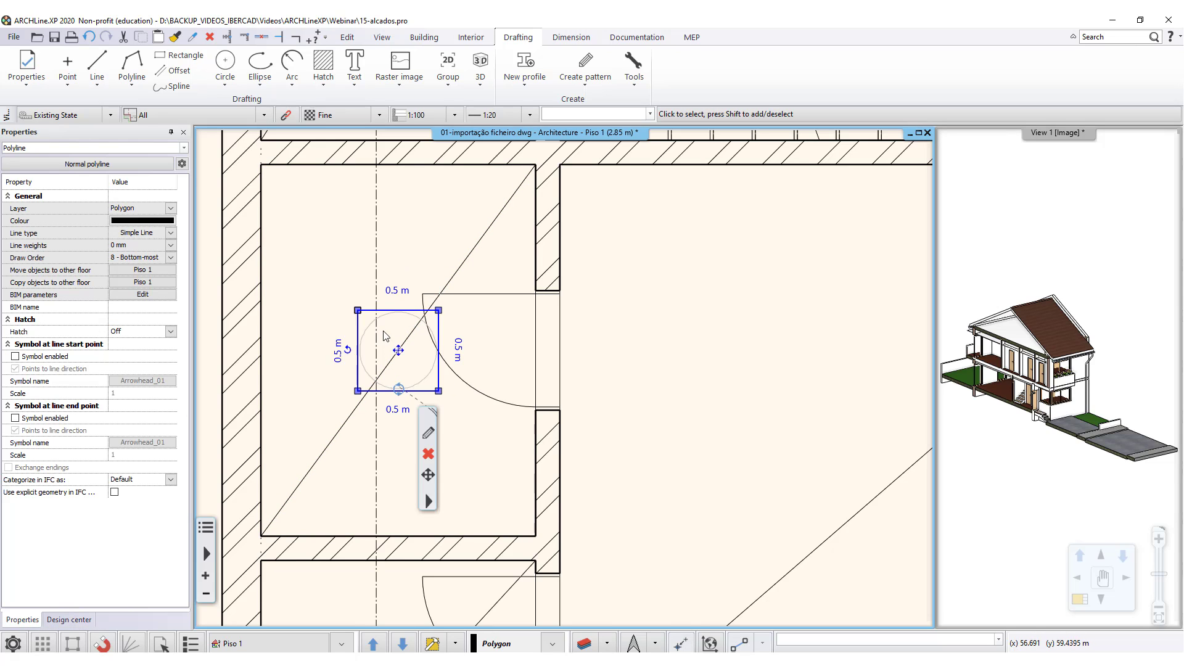
pyautogui.click(687, 338)
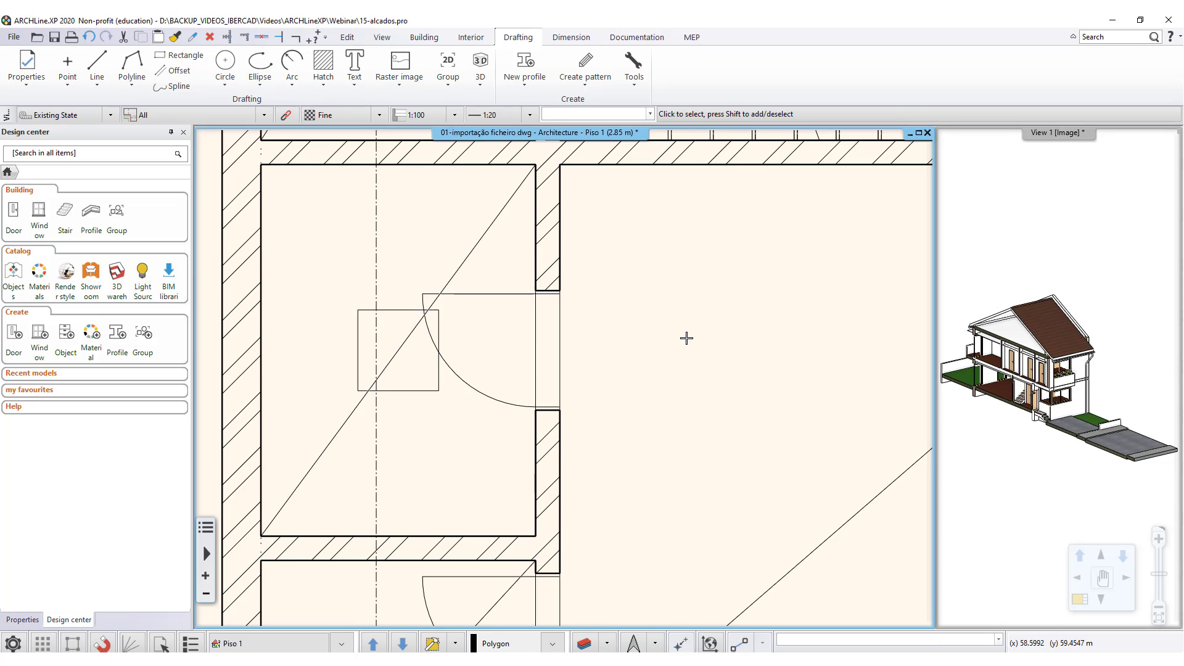
pyautogui.moveTo(431, 330); pyautogui.dragTo(539, 297, button='middle')
pyautogui.moveTo(578, 216); pyautogui.dragTo(524, 286, button='middle')
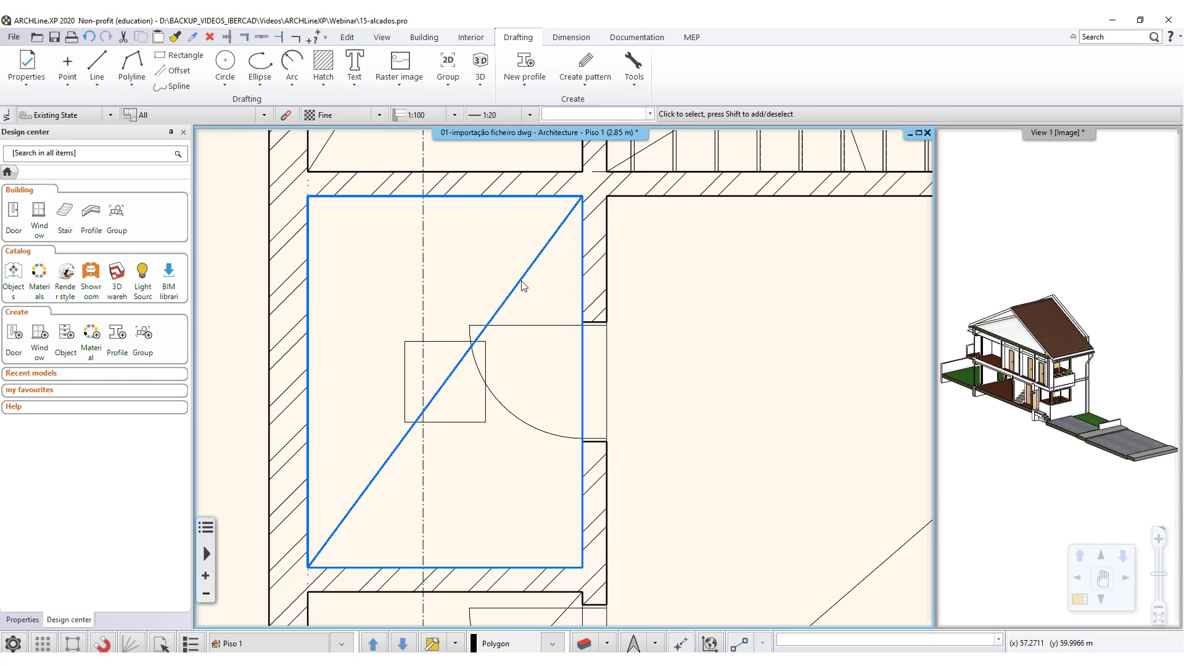
pyautogui.click(523, 285)
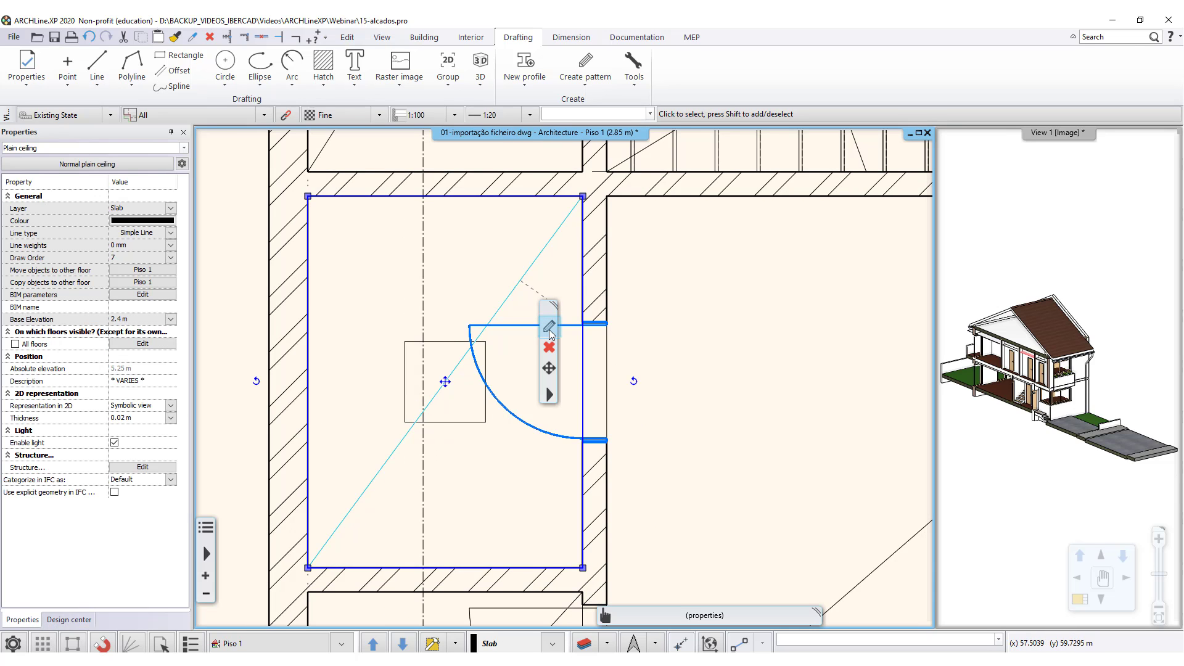
pyautogui.click(546, 396)
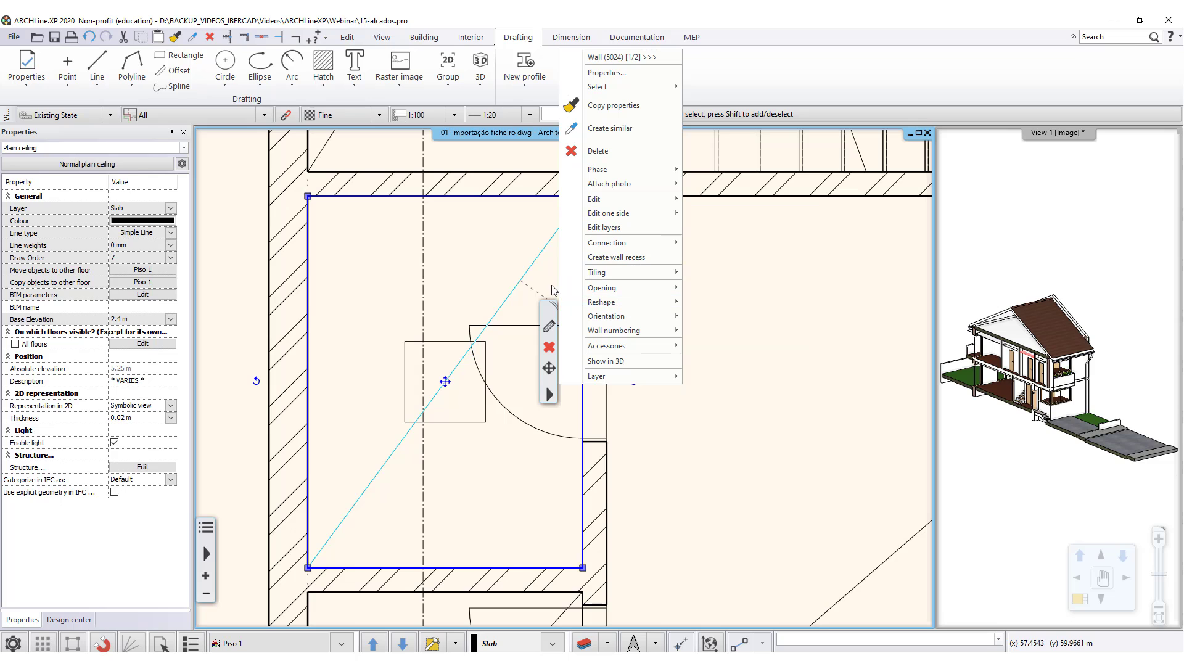
pyautogui.click(729, 443)
# - Add a square hole to the small room's plain ceiling, tracing it through the four corners of the 0.5 m square
pyautogui.click(526, 276)
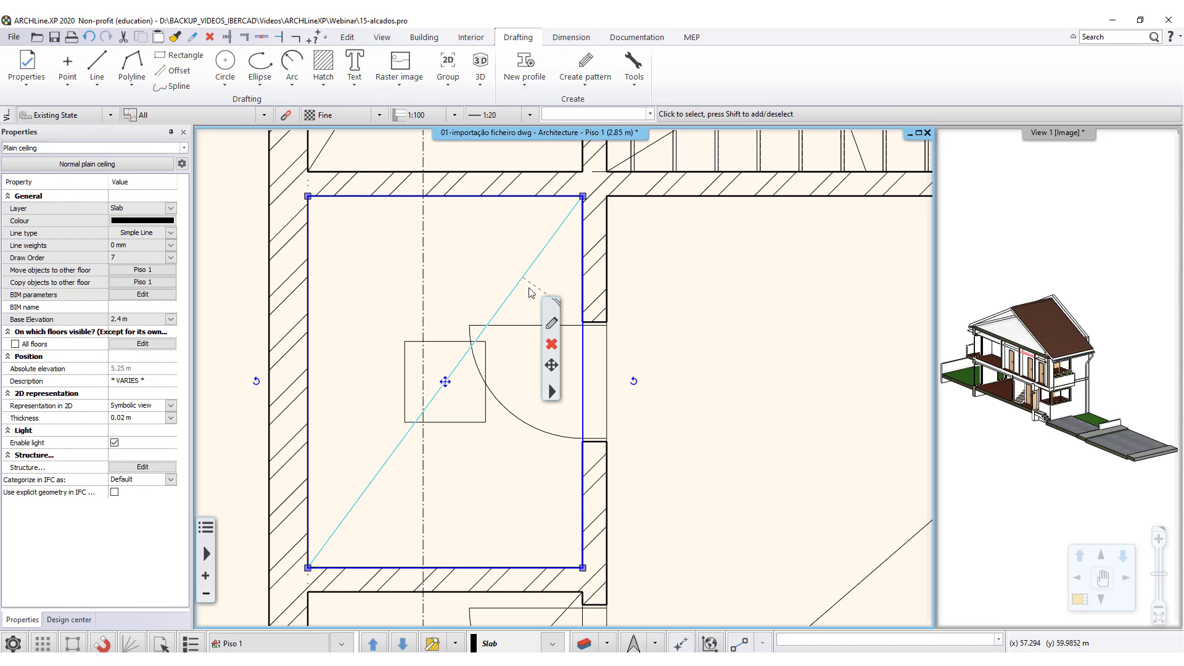
pyautogui.click(558, 398)
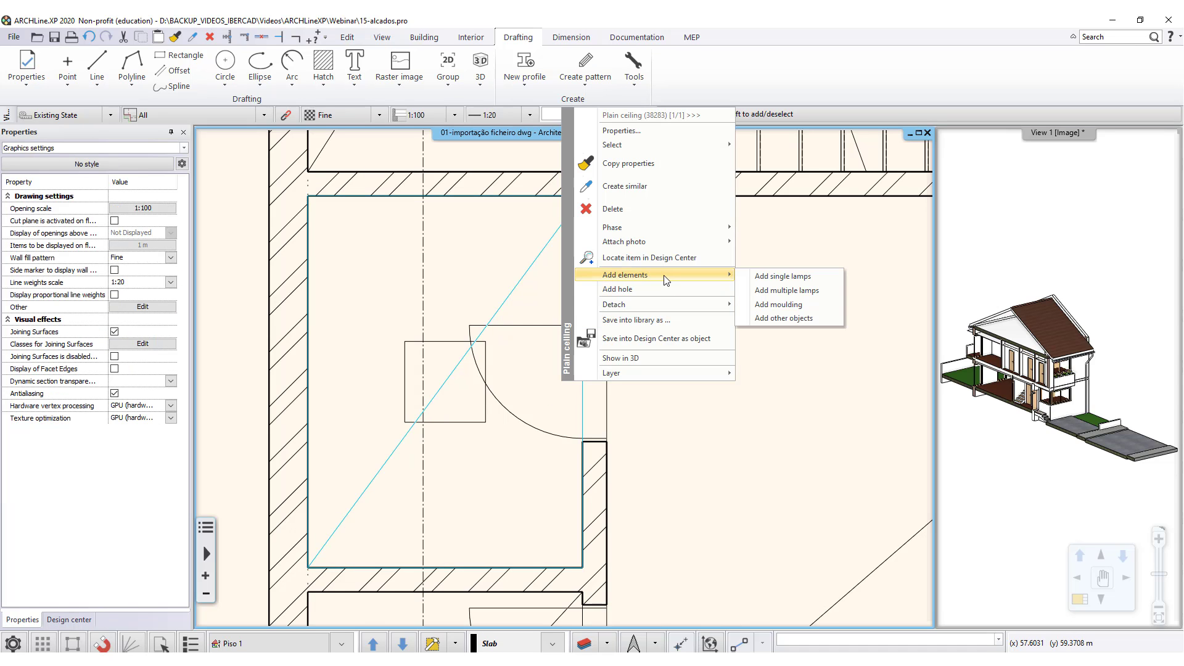
pyautogui.click(618, 289)
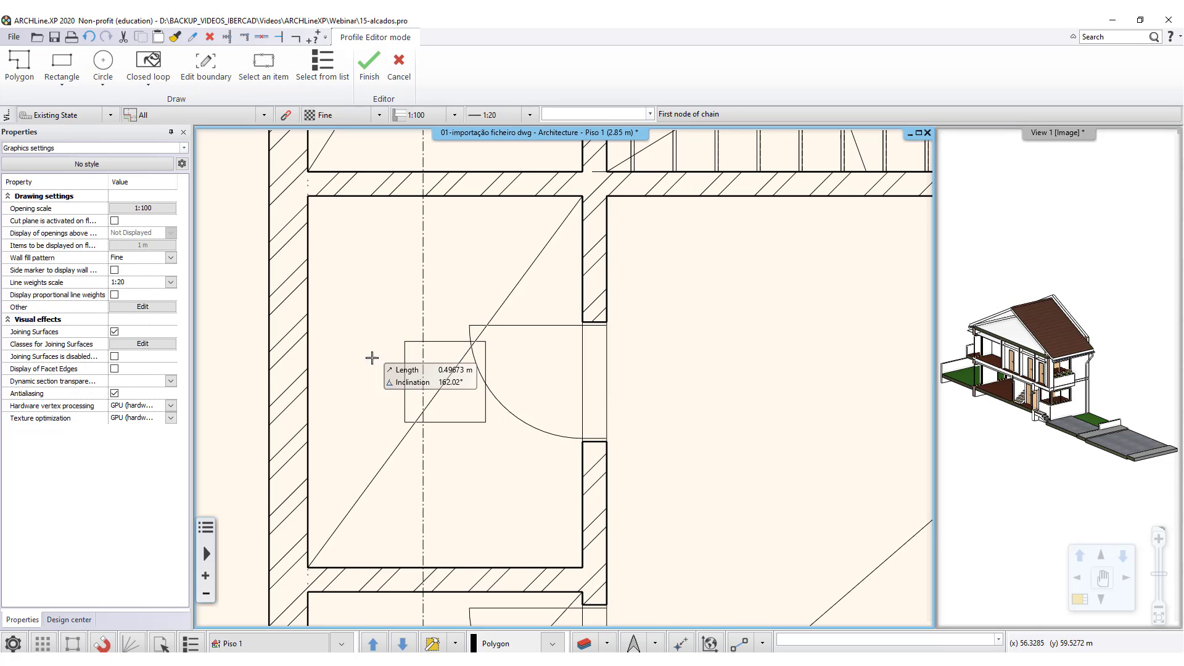
pyautogui.click(405, 341)
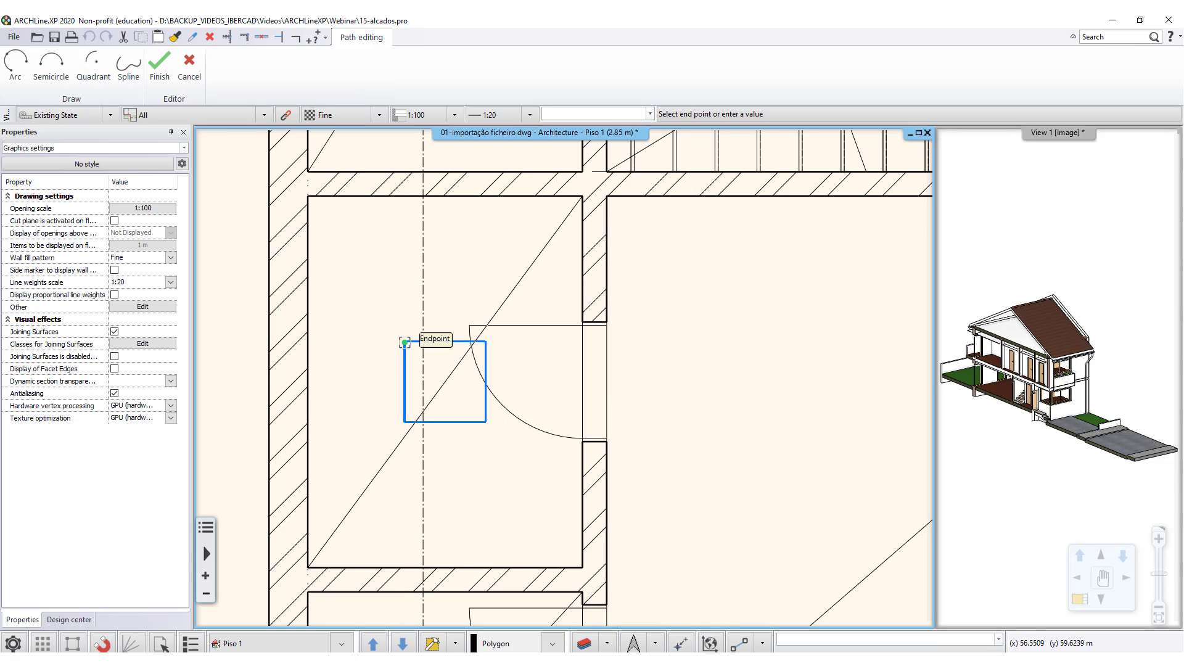
pyautogui.click(487, 341)
pyautogui.click(487, 423)
pyautogui.click(405, 423)
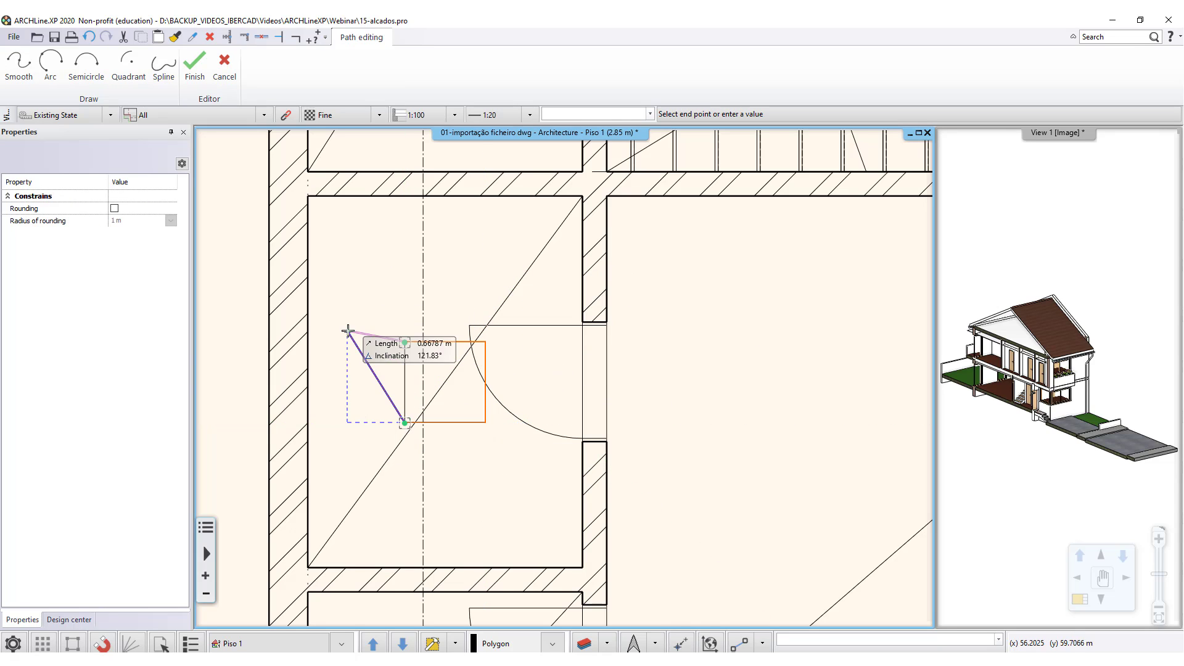
pyautogui.press('Return')
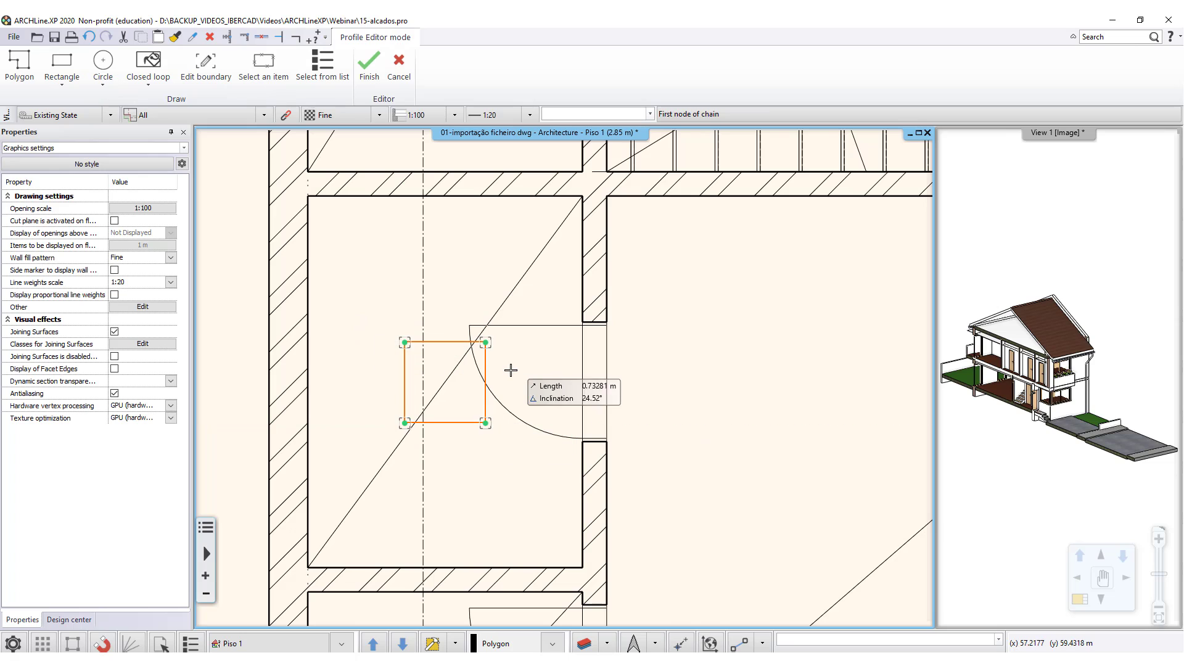
pyautogui.press('Return')
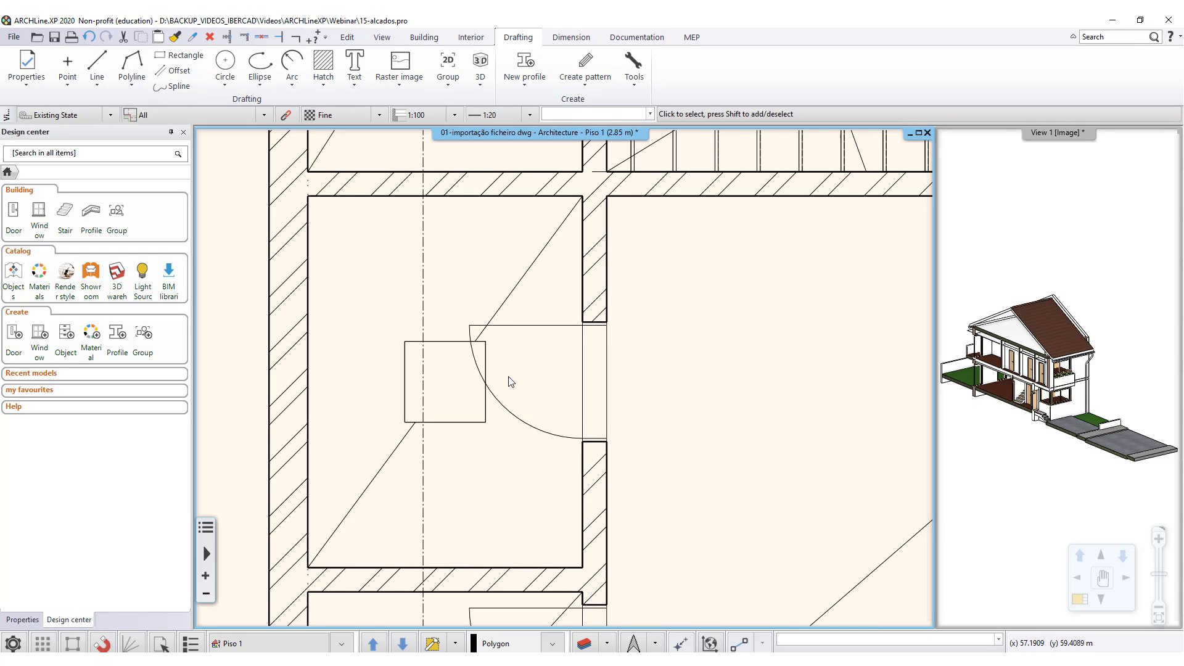
pyautogui.click(442, 425)
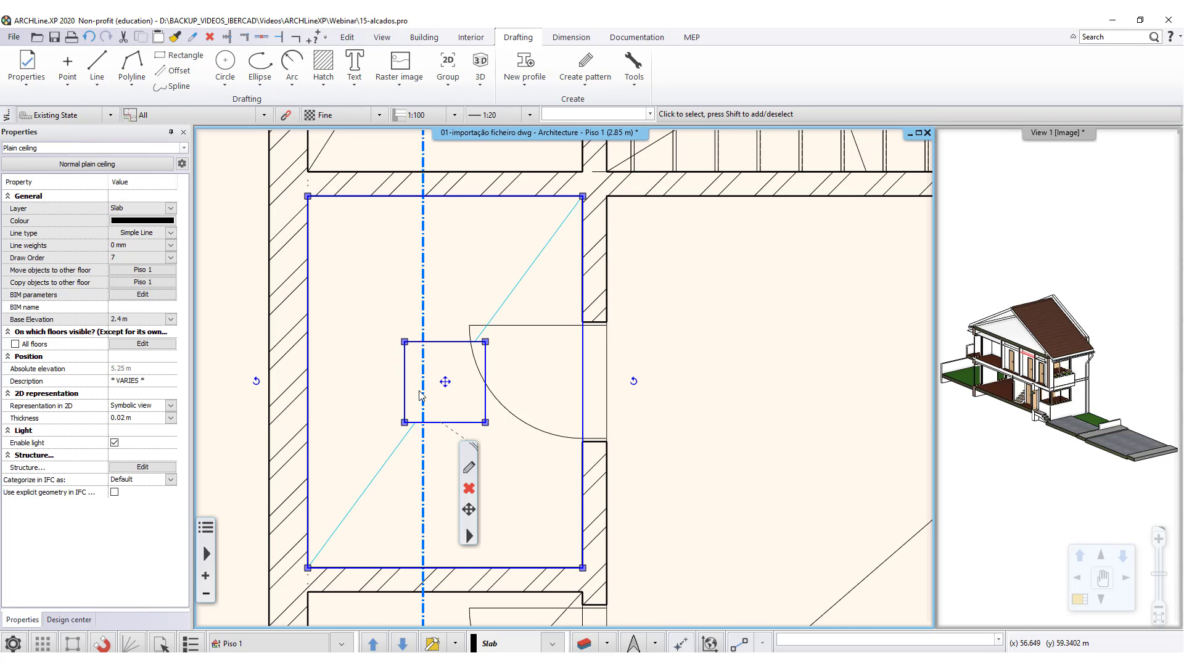
pyautogui.click(825, 463)
# - Section the 3D model with a rectangle on the Piso 1 plan whose long side runs lengthwise through the small rooms and the ceiling hole
pyautogui.scroll(-5, 844, 418)
pyautogui.moveTo(620, 422); pyautogui.dragTo(642, 467, button='middle')
pyautogui.moveTo(609, 368); pyautogui.dragTo(523, 402, button='middle')
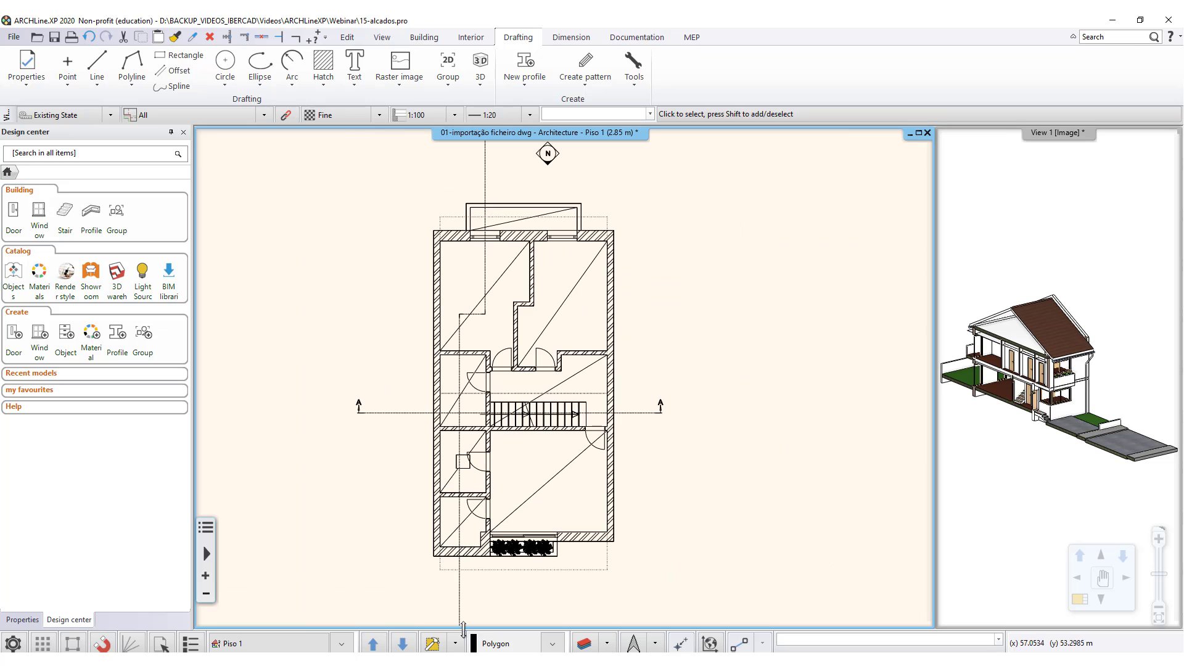
pyautogui.moveTo(473, 486); pyautogui.dragTo(455, 472, button='middle')
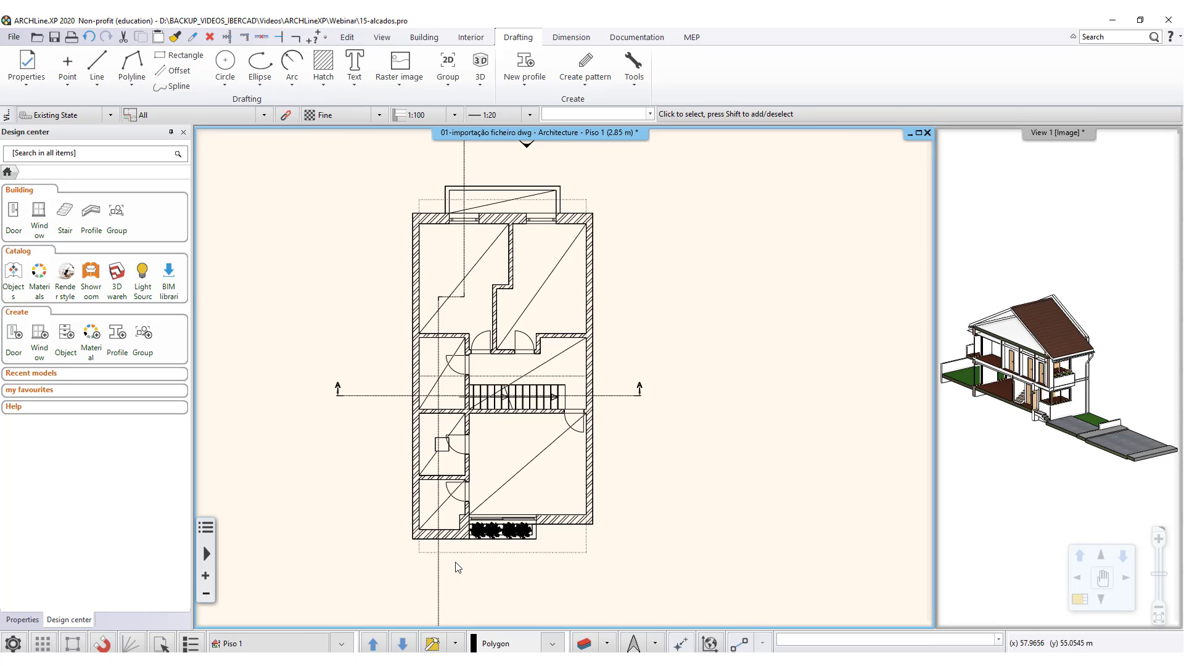
pyautogui.click(432, 644)
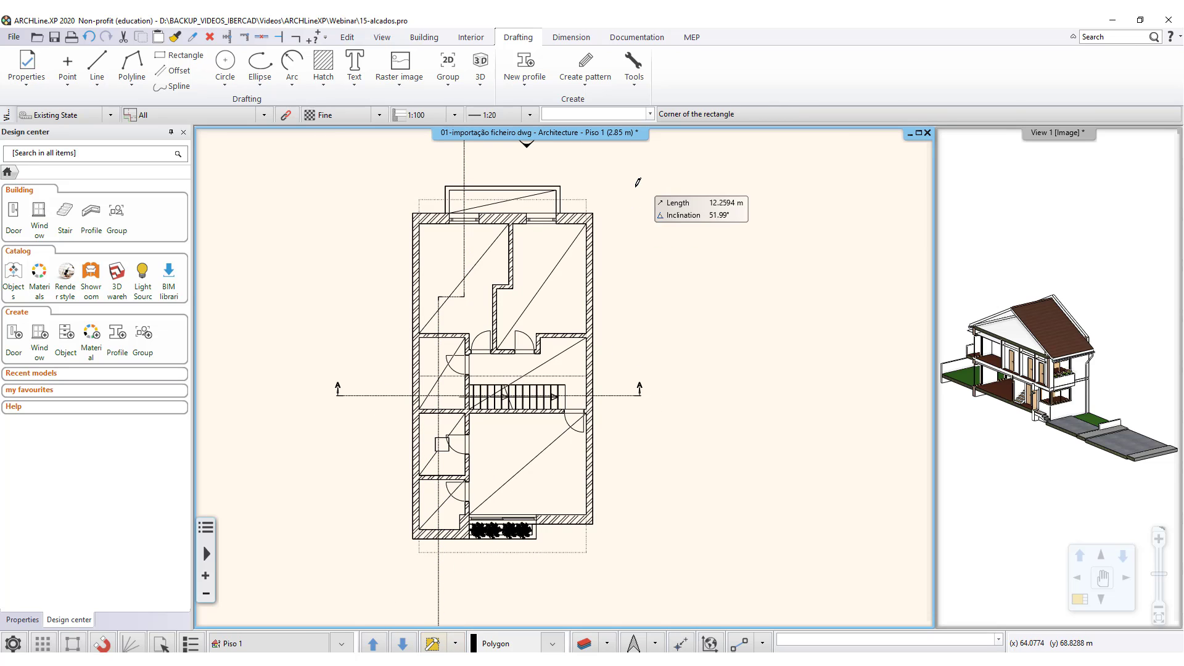
pyautogui.click(646, 165)
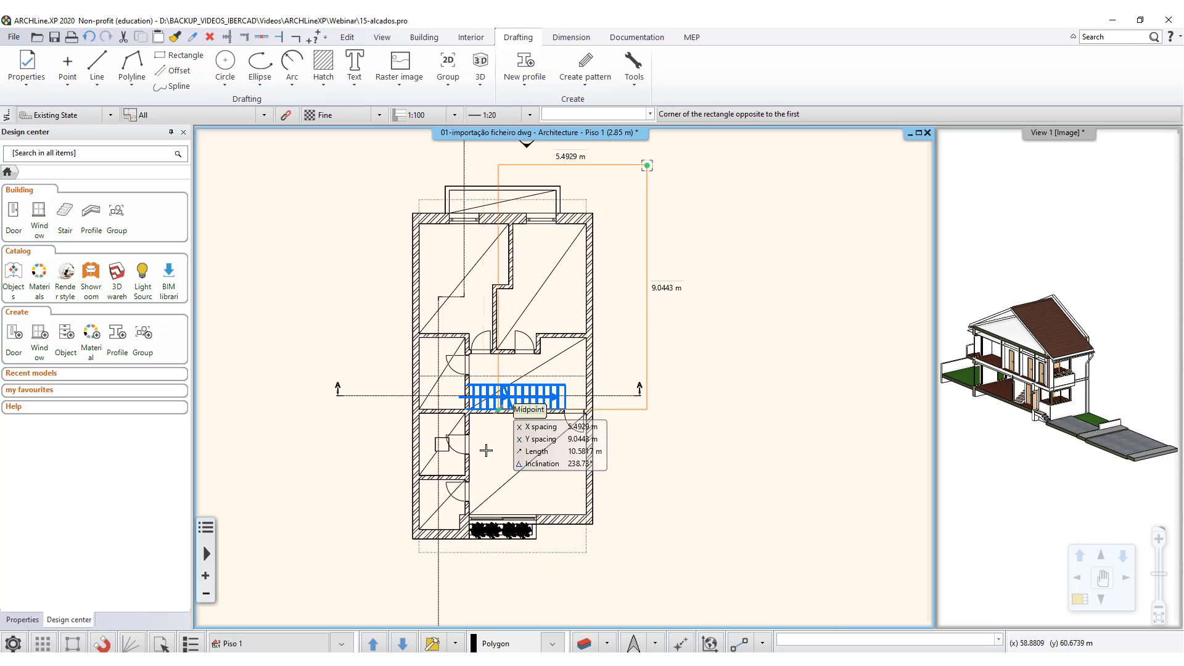
pyautogui.click(441, 565)
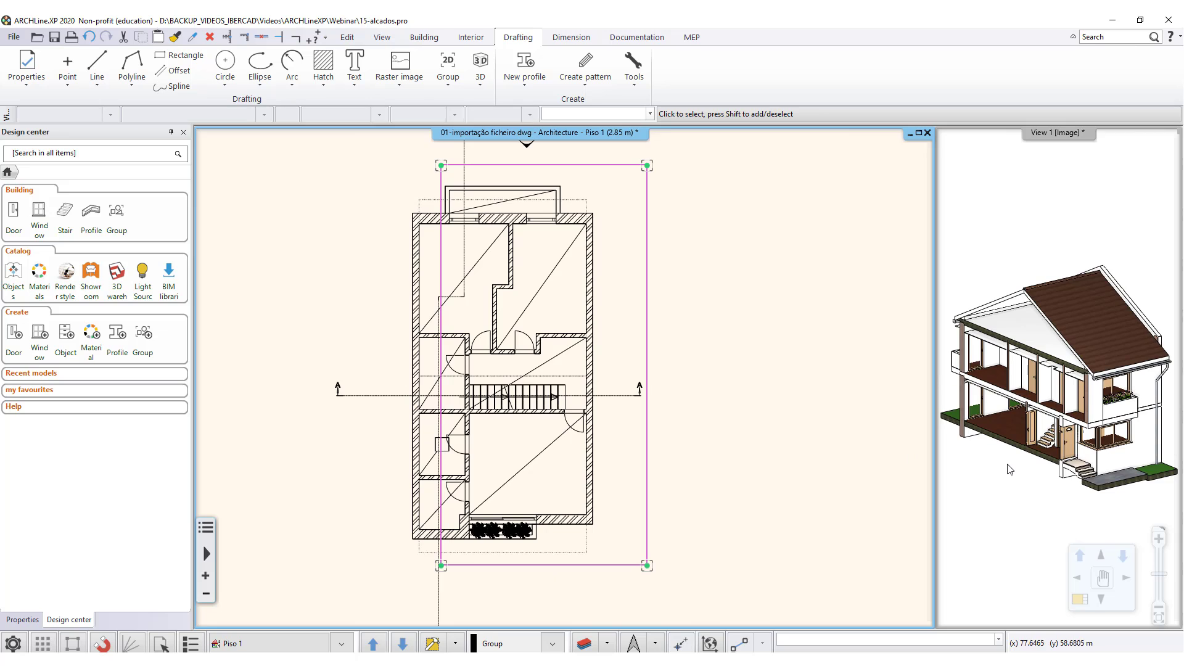
# - Examine the small room's plain ceiling and its square hole up close in the sectioned 3D view
pyautogui.scroll(3, 1071, 387)
pyautogui.scroll(6, 1070, 388)
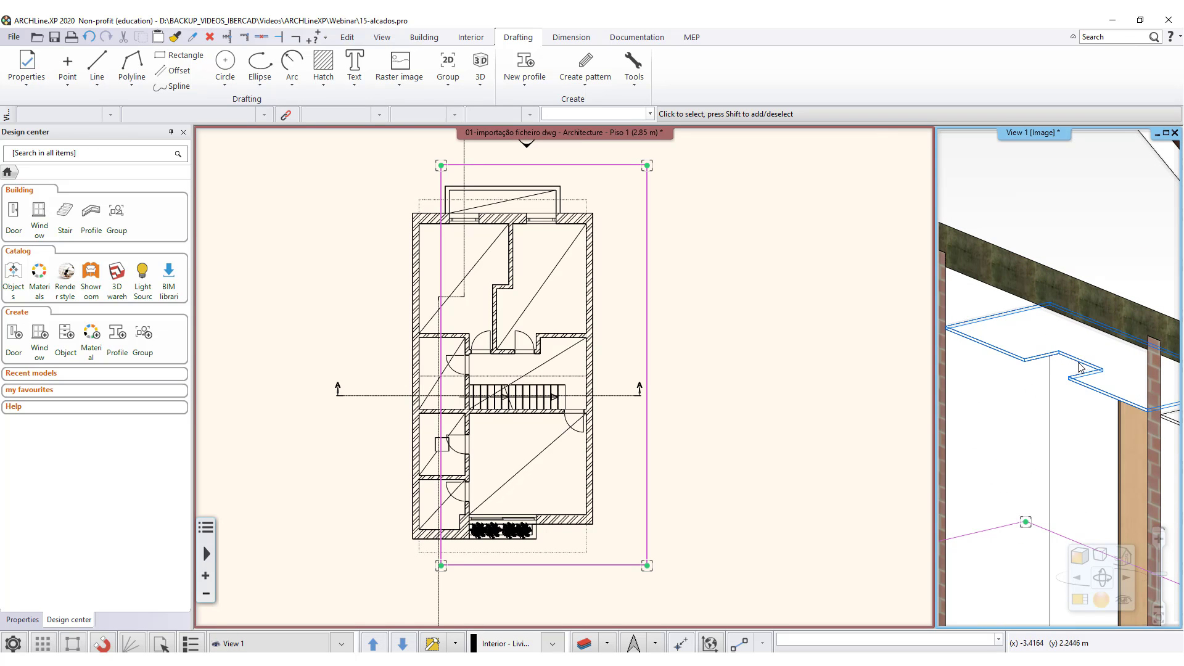
pyautogui.scroll(-4, 1036, 371)
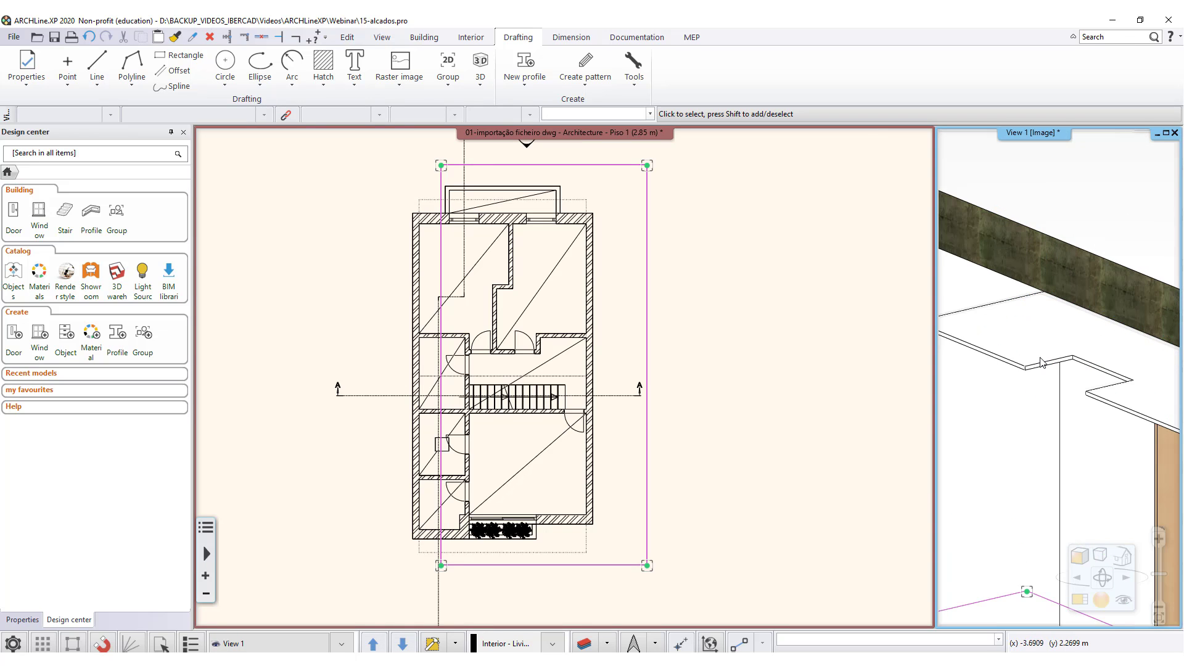
pyautogui.click(1001, 362)
pyautogui.moveTo(1053, 346); pyautogui.dragTo(1087, 308, button='middle')
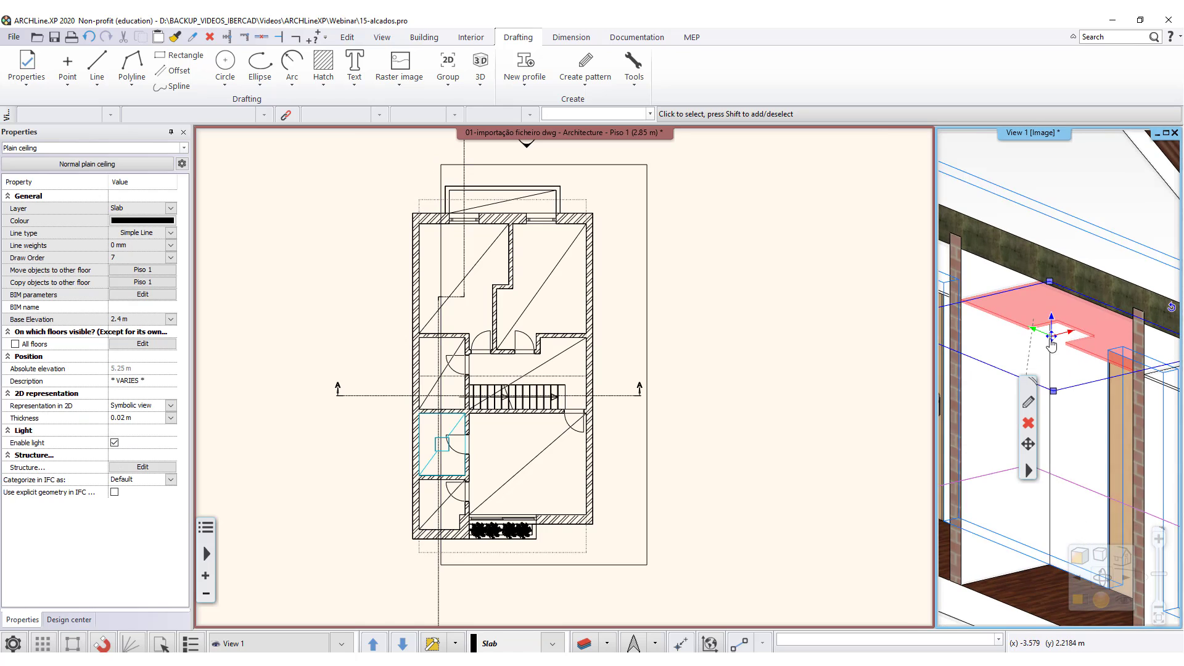
pyautogui.scroll(3, 1023, 338)
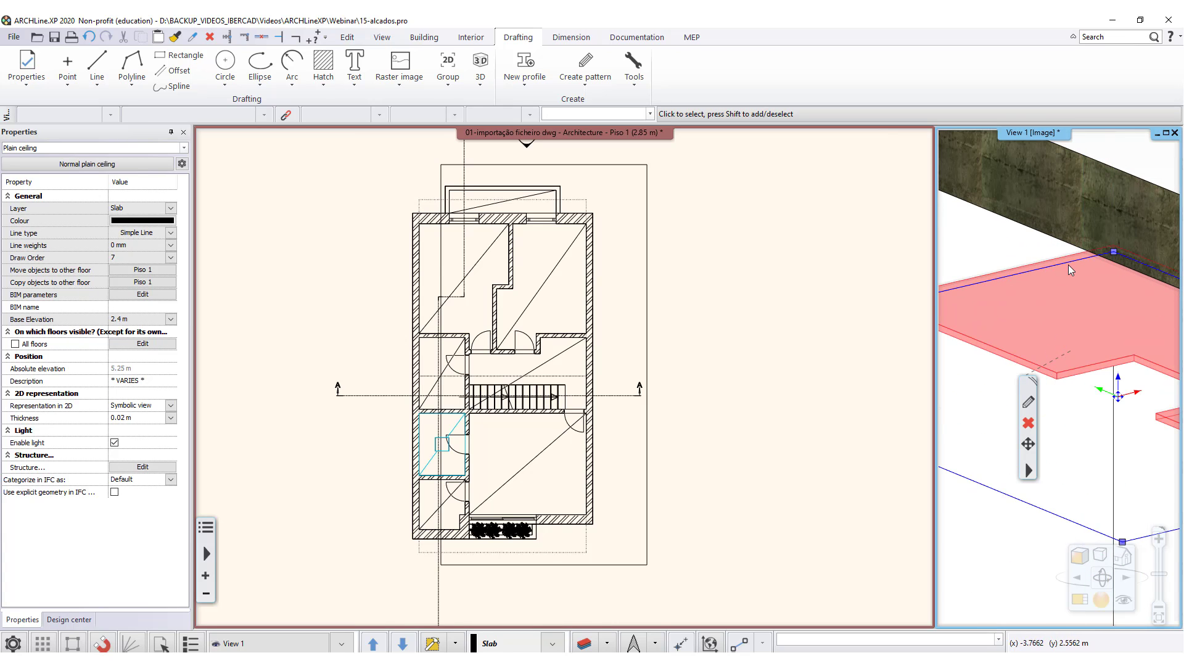
pyautogui.scroll(3, 982, 321)
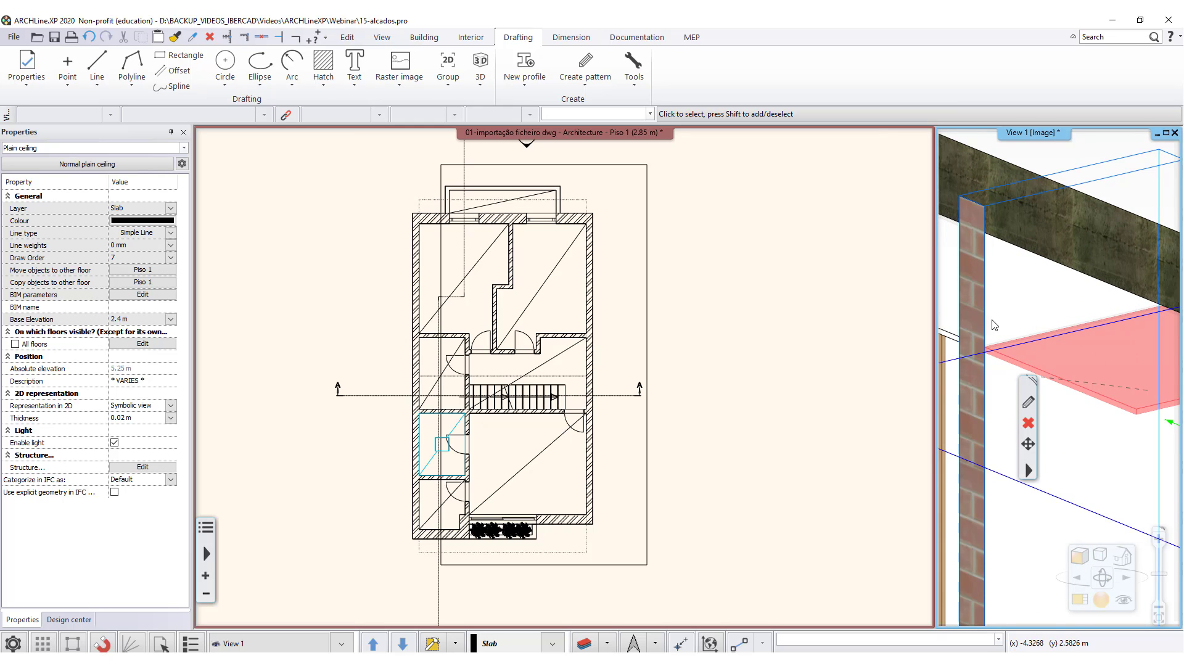
# - Measure the vertical distance from the small room's plain ceiling up to the underside of the slab along the brick wall
pyautogui.scroll(2, 975, 317)
pyautogui.moveTo(971, 333); pyautogui.dragTo(1041, 291, button='middle')
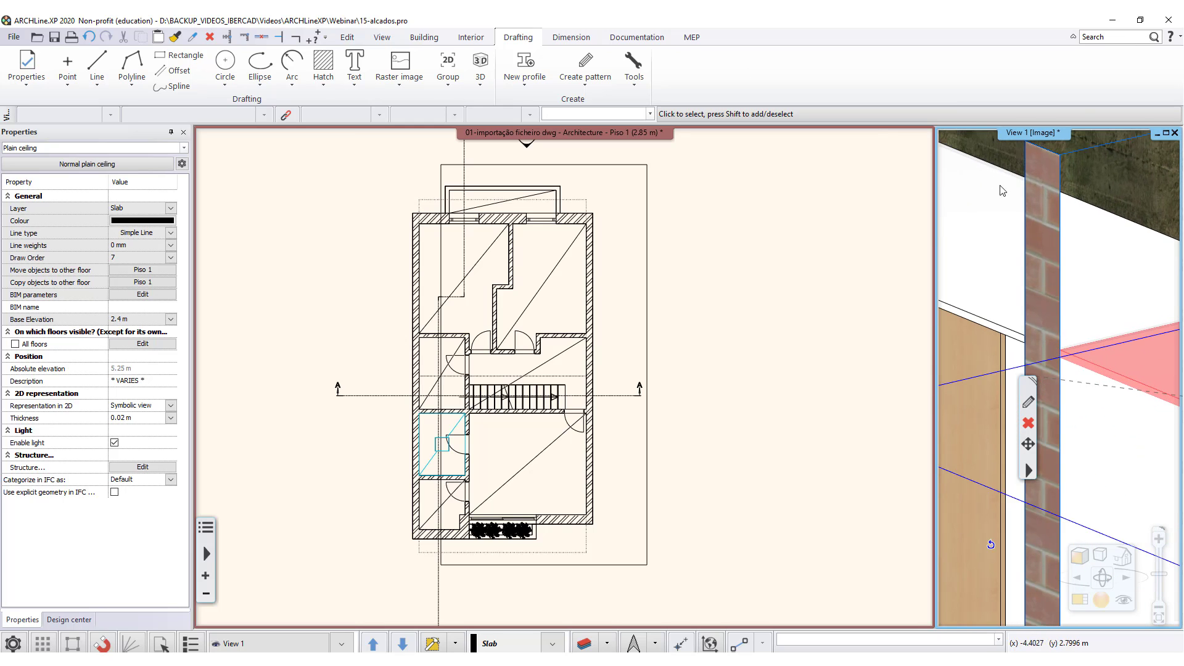
pyautogui.click(637, 37)
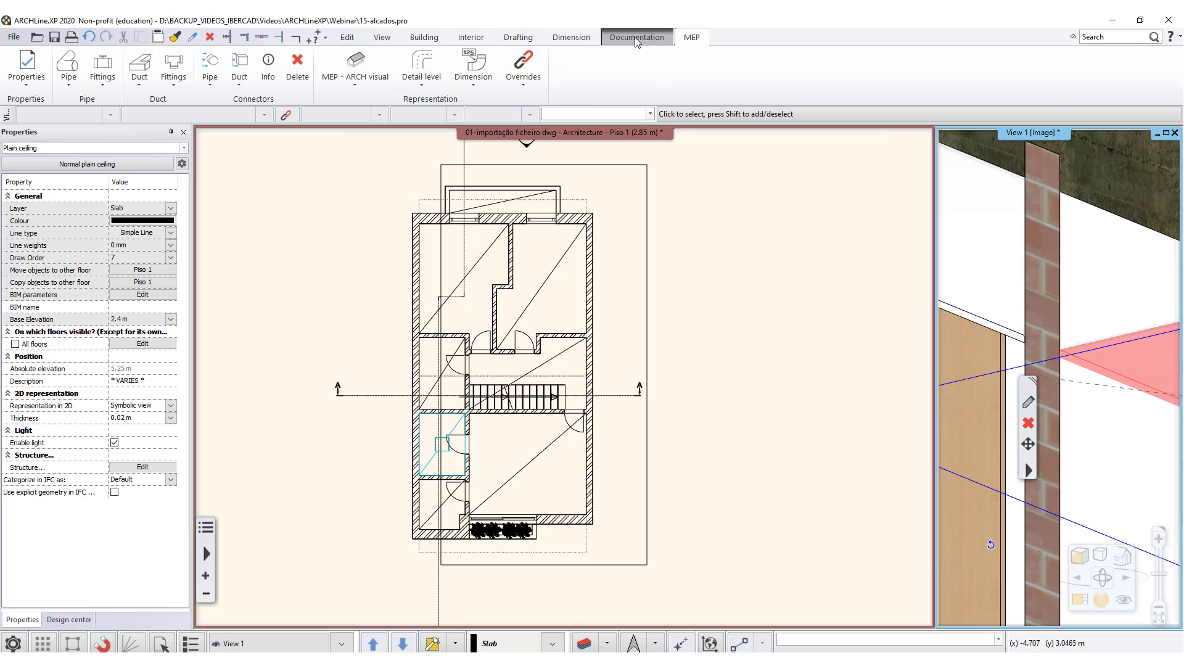
pyautogui.click(552, 42)
pyautogui.click(692, 89)
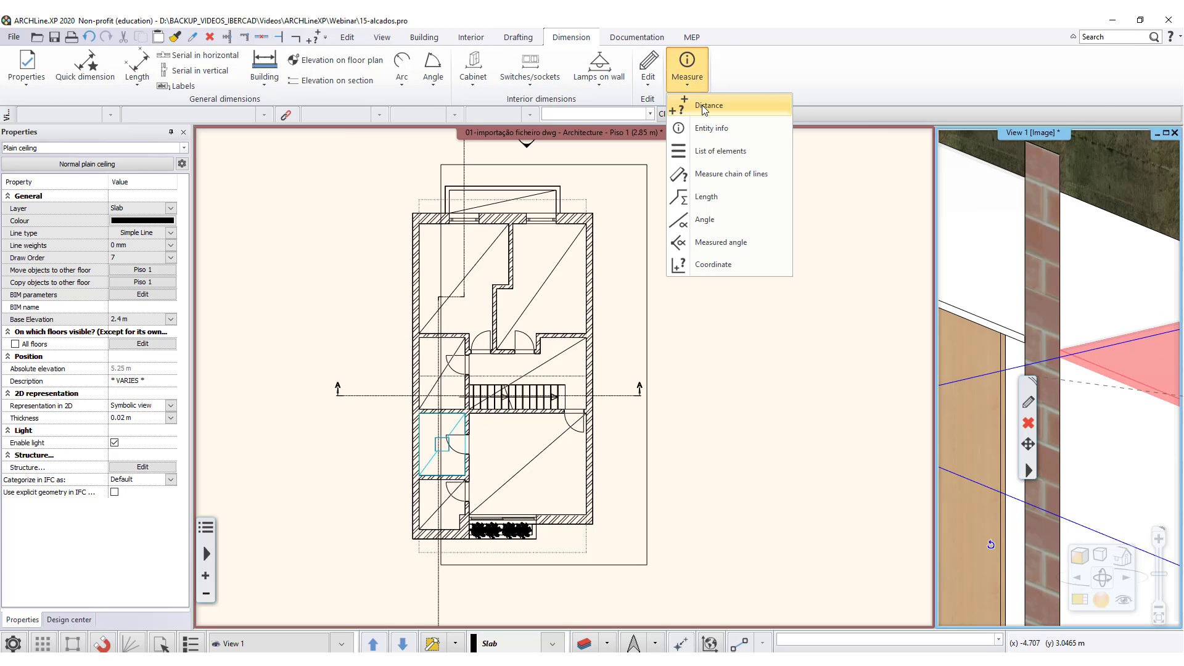
pyautogui.click(704, 109)
pyautogui.click(1060, 350)
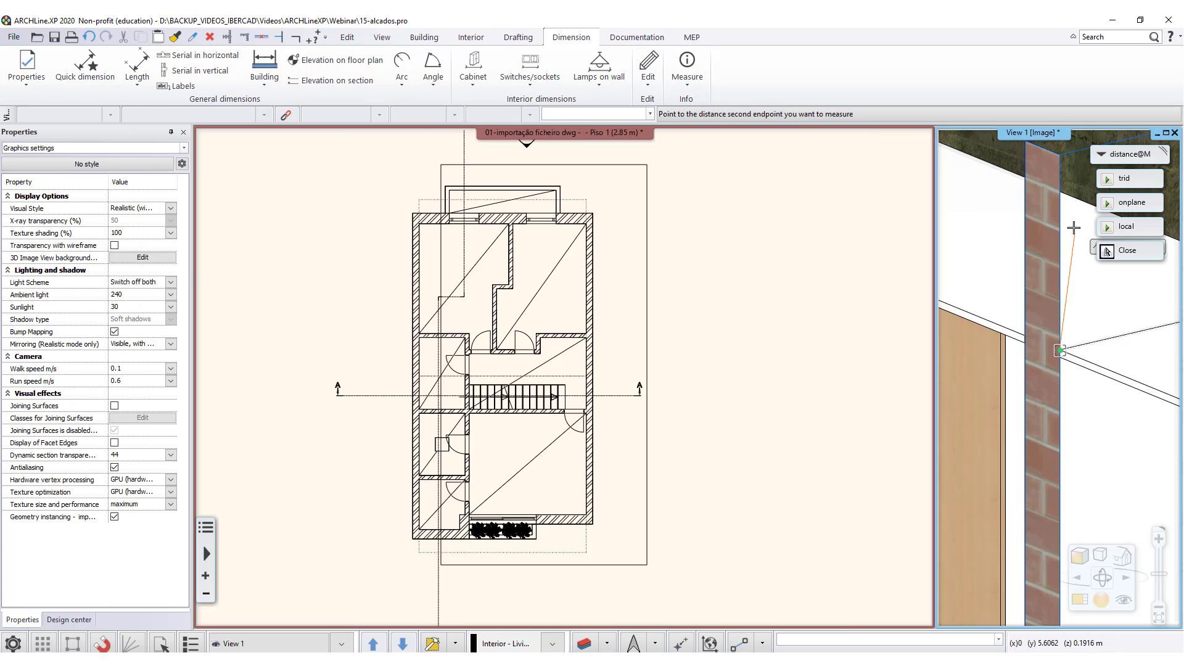
pyautogui.click(1066, 197)
pyautogui.click(570, 299)
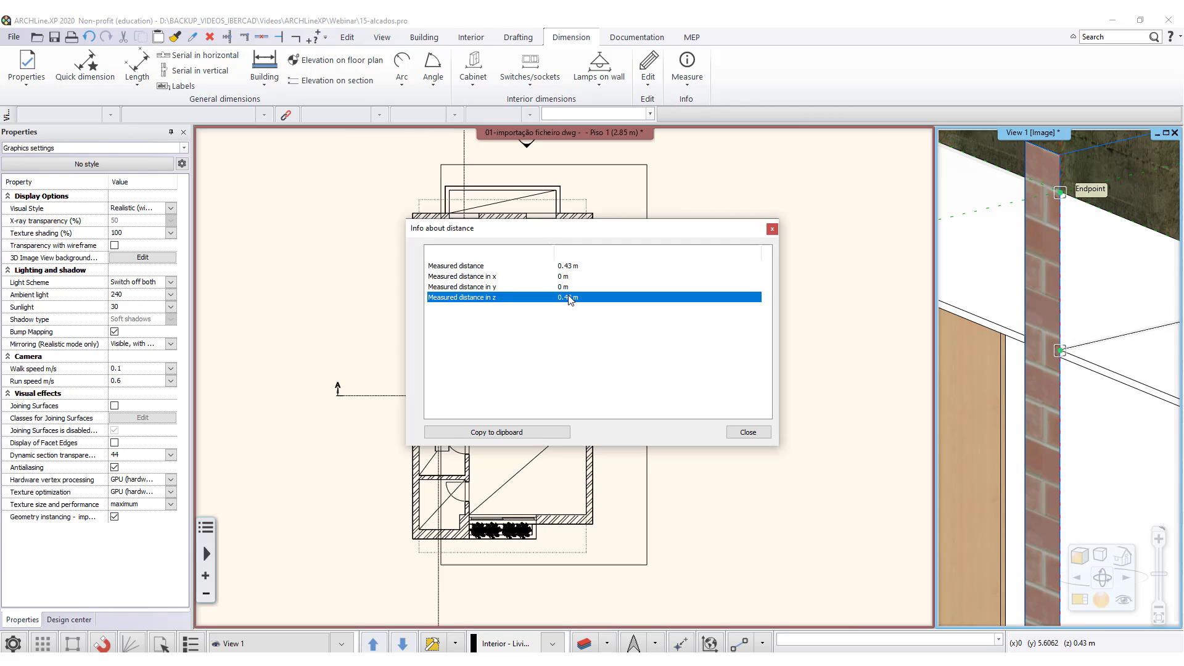
pyautogui.click(748, 432)
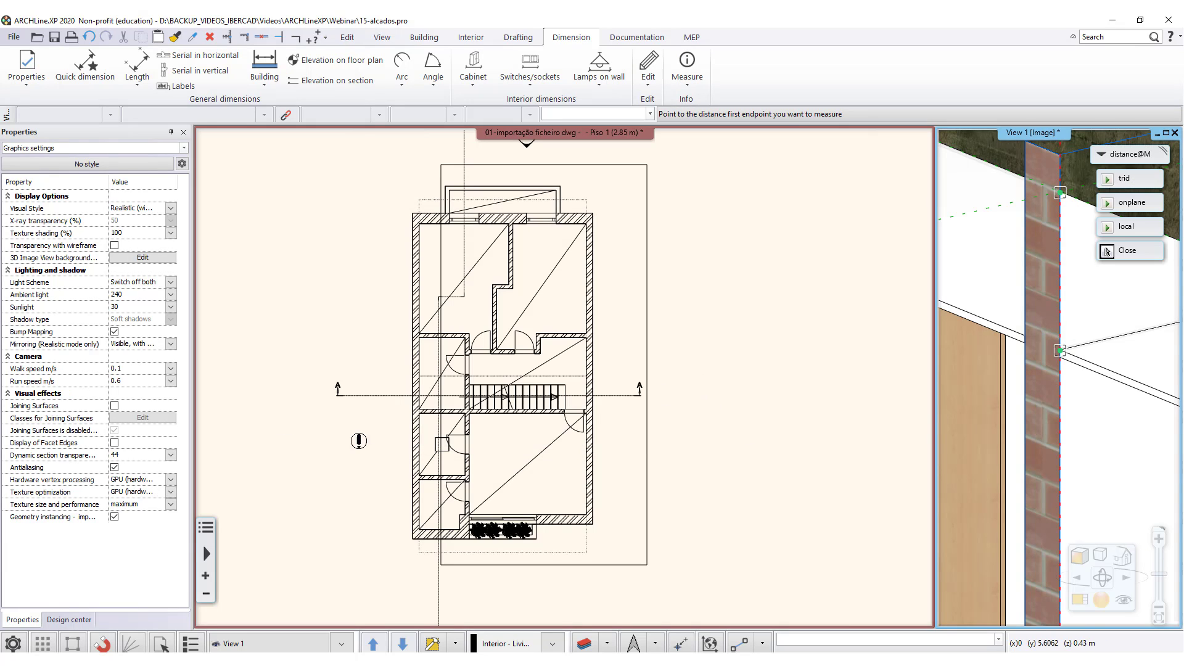
pyautogui.click(1107, 251)
# - Start adding a moulding to the small room's plain ceiling on the Piso 1 plan, using the Simple border object
pyautogui.click(441, 452)
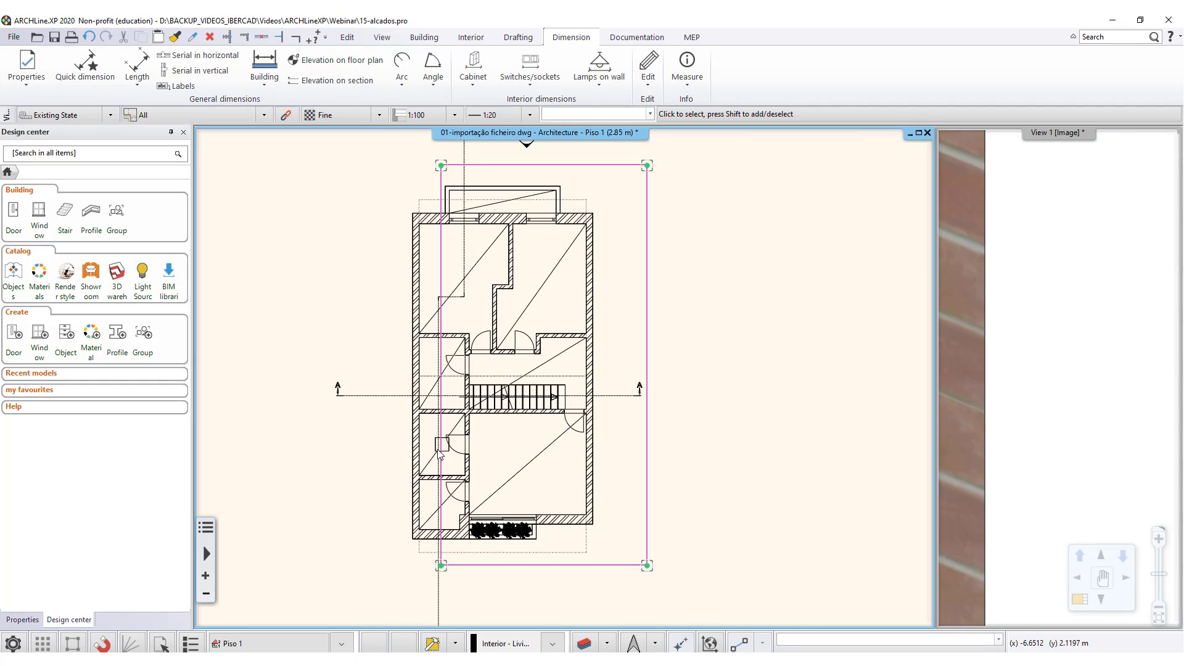
pyautogui.scroll(10, 440, 452)
pyautogui.scroll(4, 533, 408)
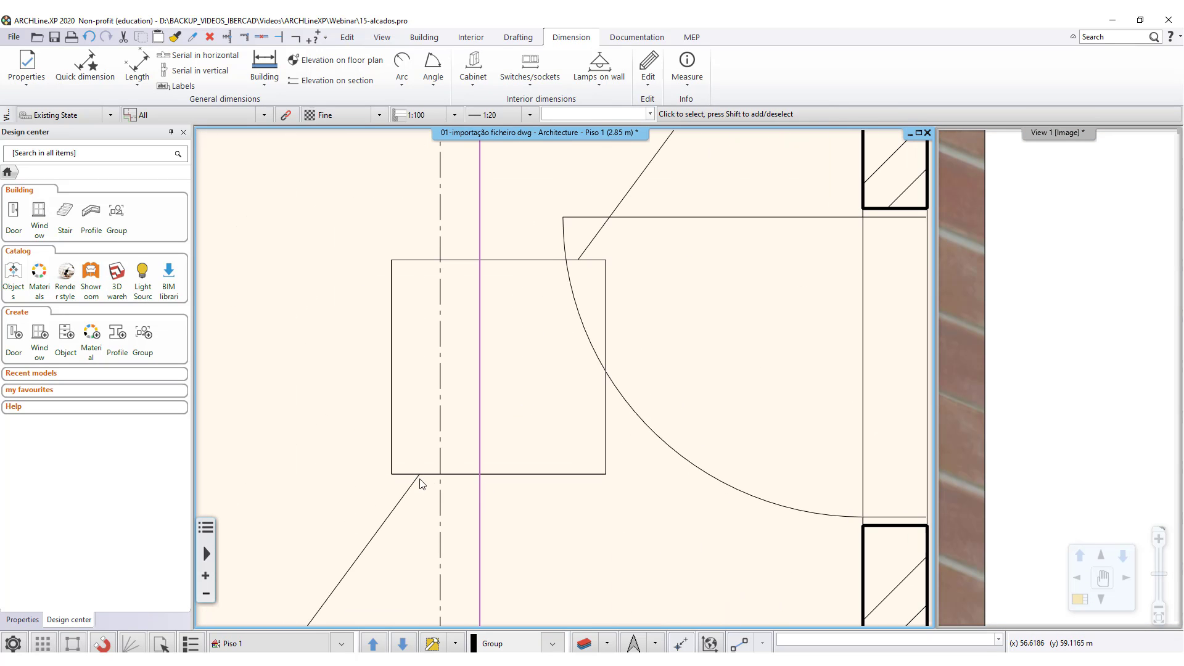
pyautogui.scroll(-3, 585, 429)
pyautogui.moveTo(494, 414); pyautogui.dragTo(503, 450, button='middle')
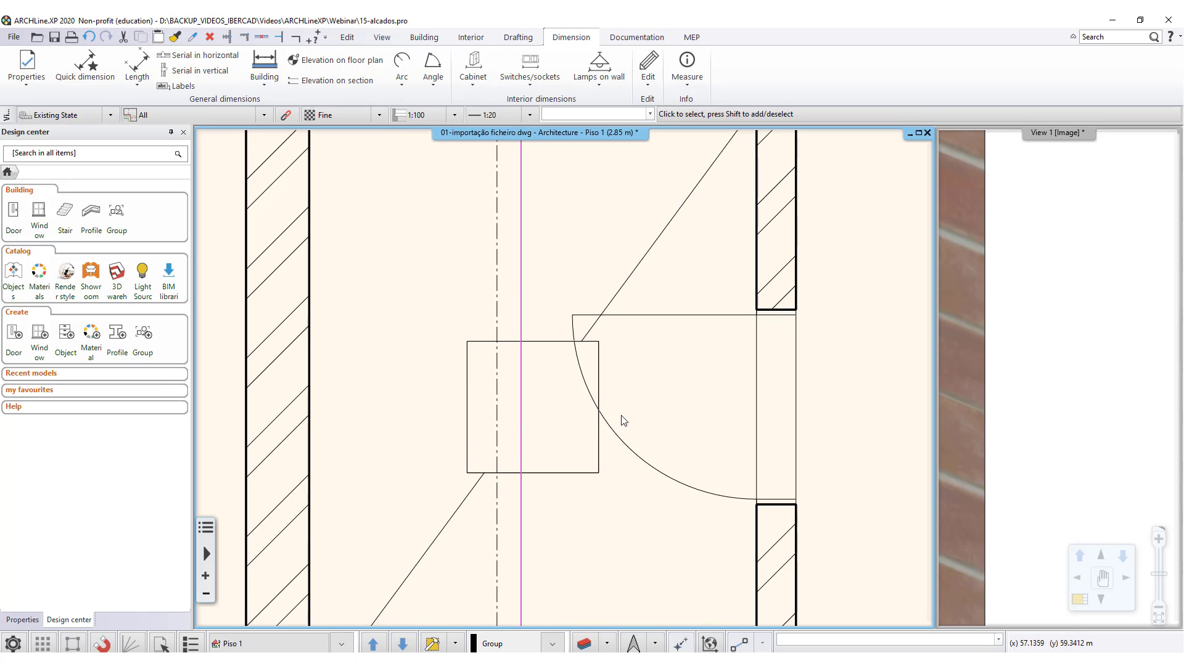
pyautogui.click(545, 347)
pyautogui.click(571, 456)
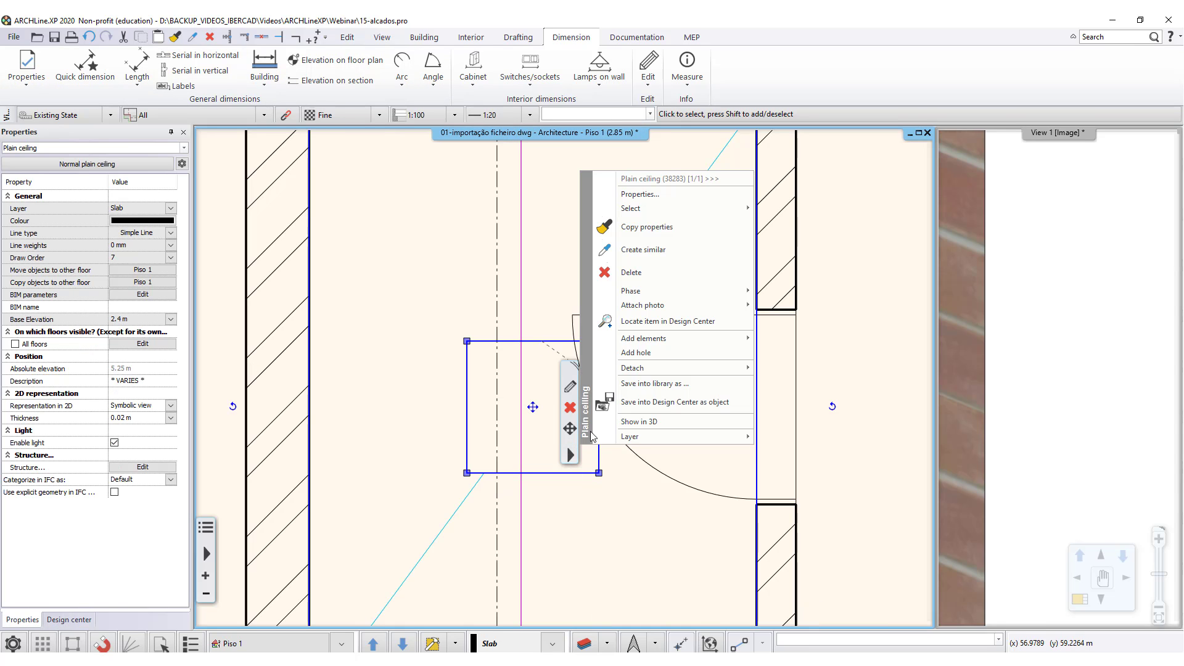
pyautogui.moveTo(653, 341)
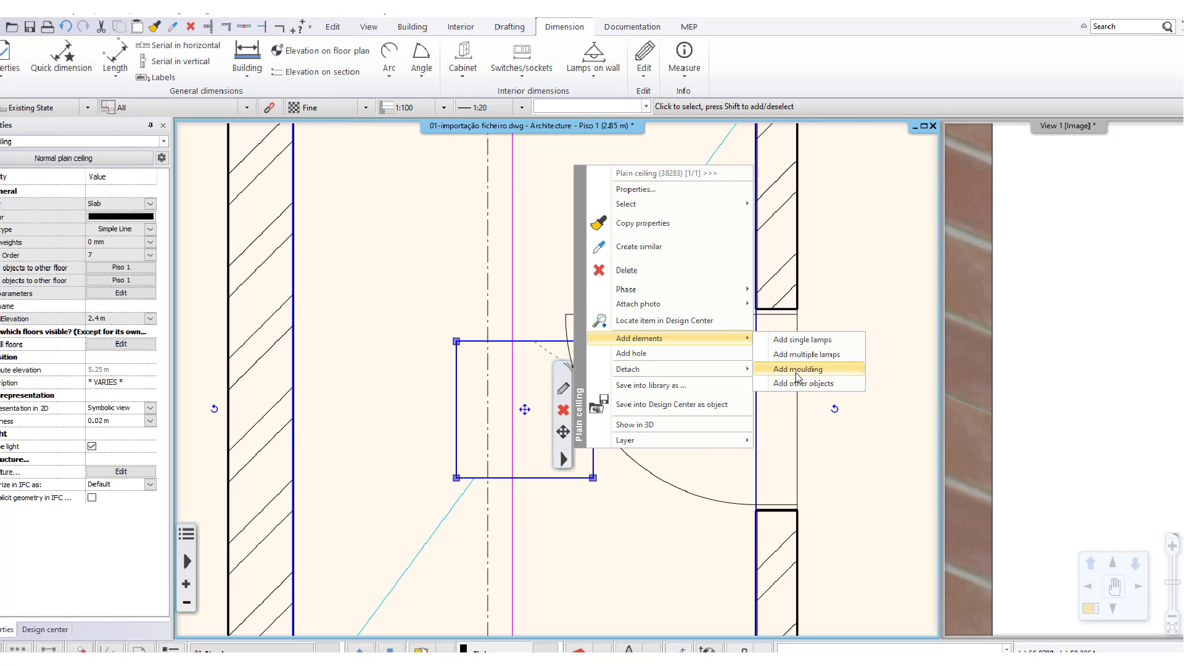
pyautogui.click(797, 368)
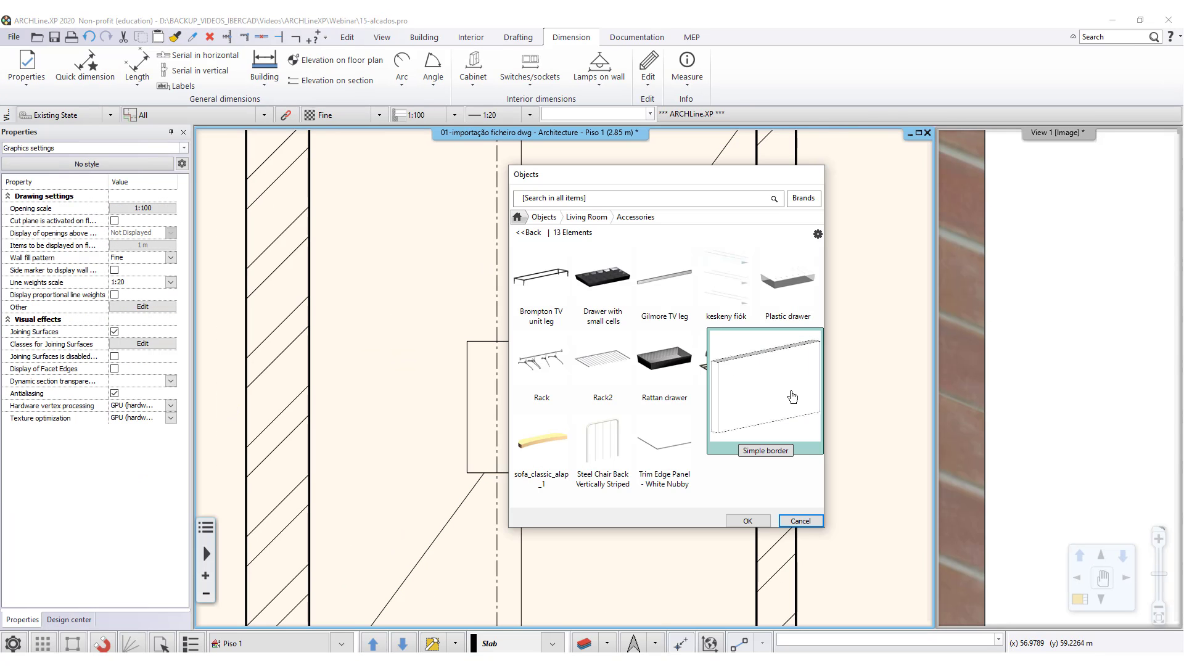
pyautogui.click(748, 521)
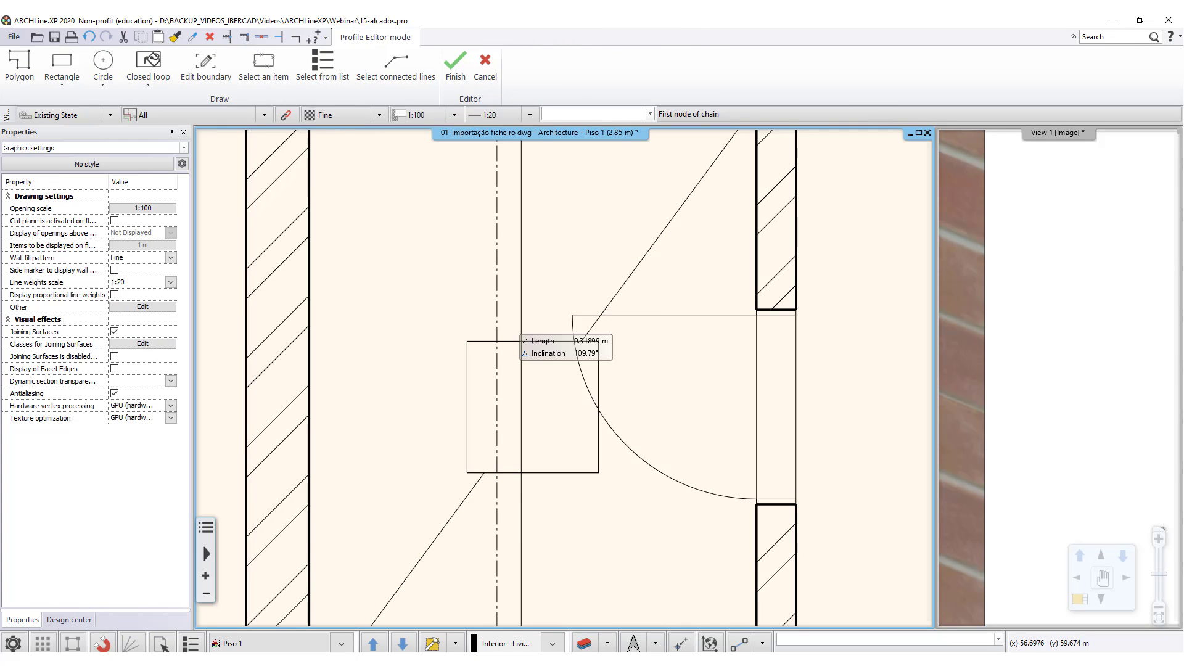
# - Trace the Simple border's path through the four corners of the 0.5 m square hole and close the path
pyautogui.click(467, 341)
pyautogui.click(598, 342)
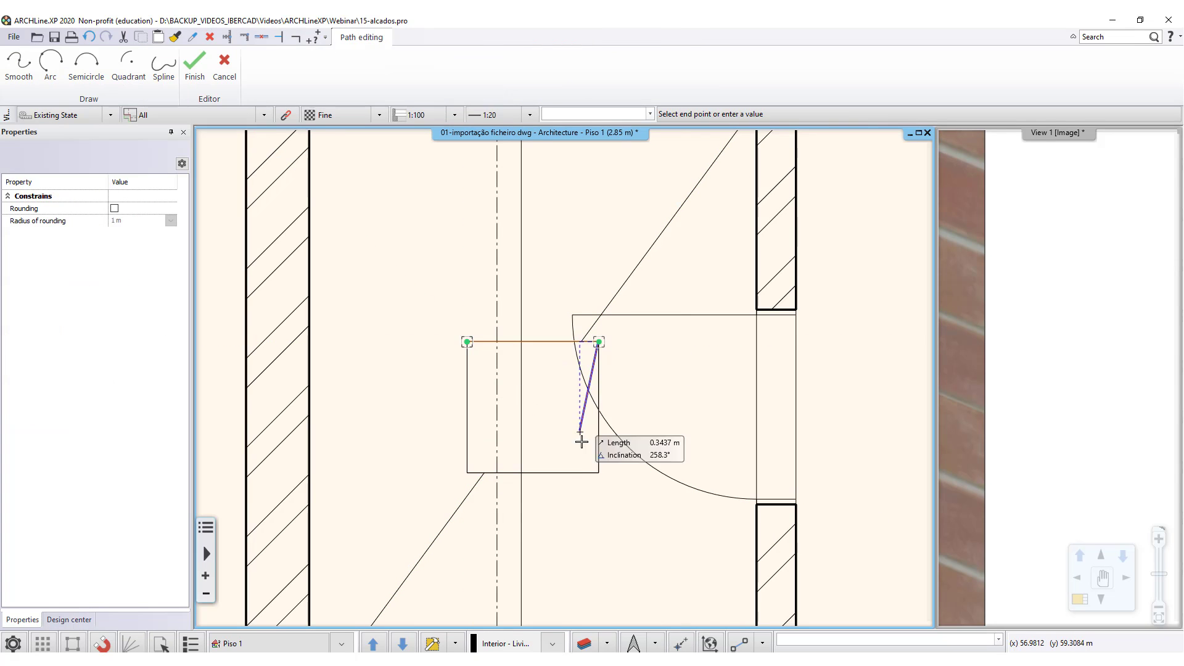
pyautogui.click(599, 473)
pyautogui.click(467, 472)
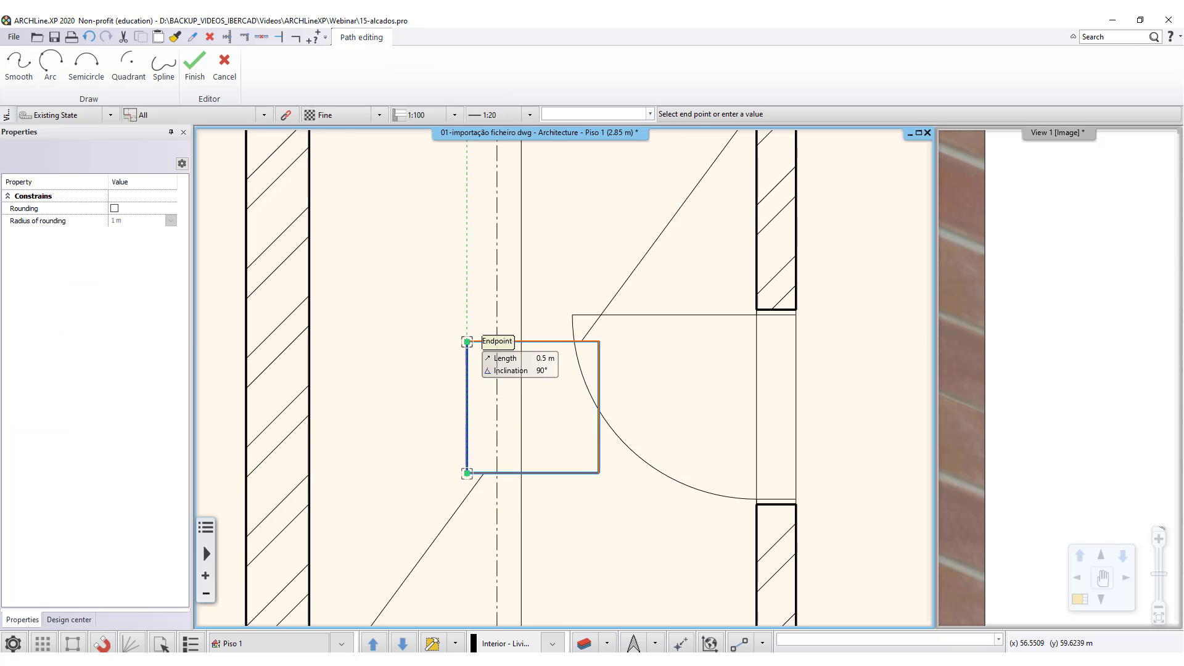
pyautogui.click(467, 342)
pyautogui.press('Escape')
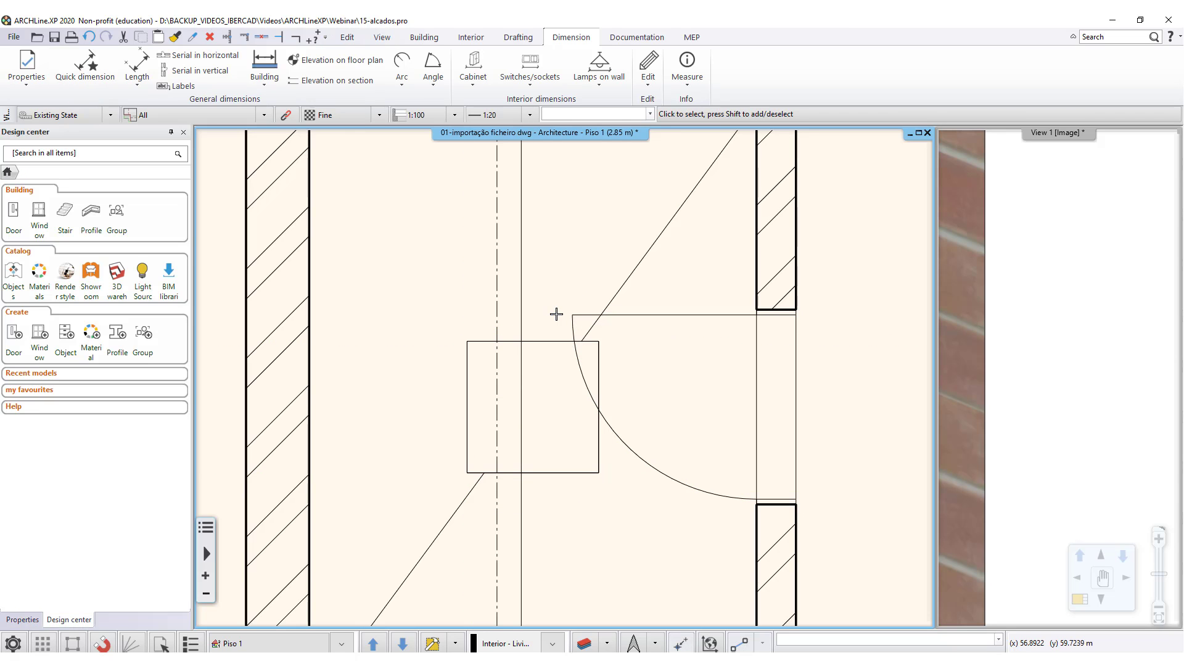
# - Open the moulding settings of the small room's plain ceiling from the sectioned 3D view
pyautogui.click(1051, 346)
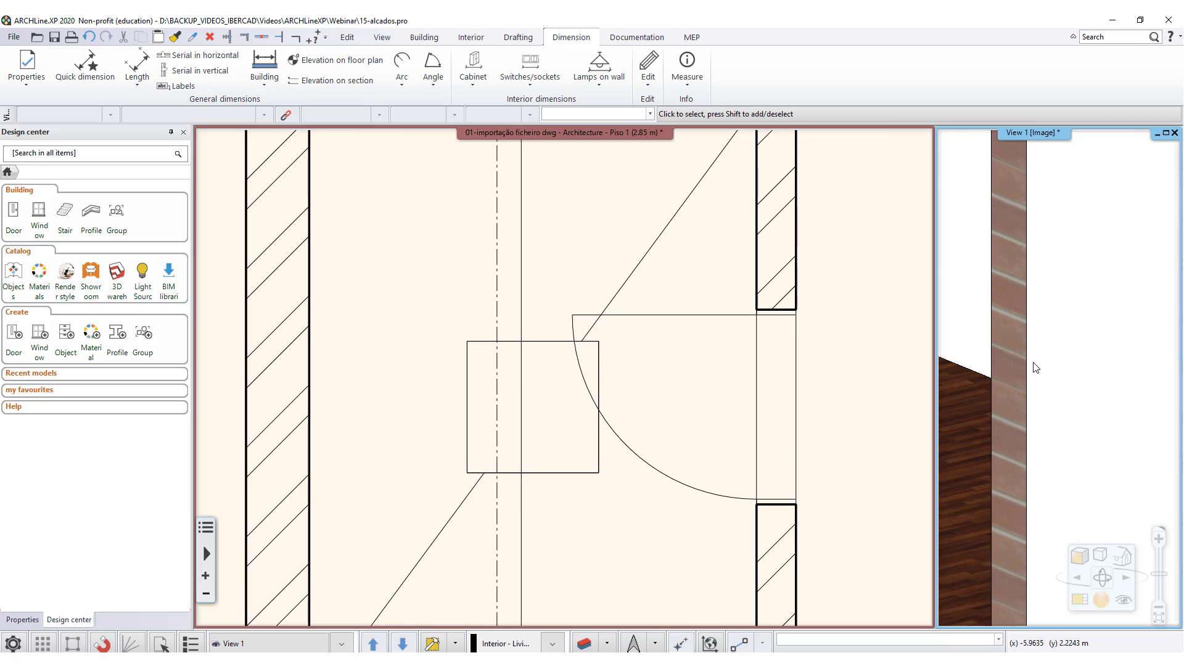
pyautogui.click(1083, 604)
pyautogui.scroll(5, 549, 384)
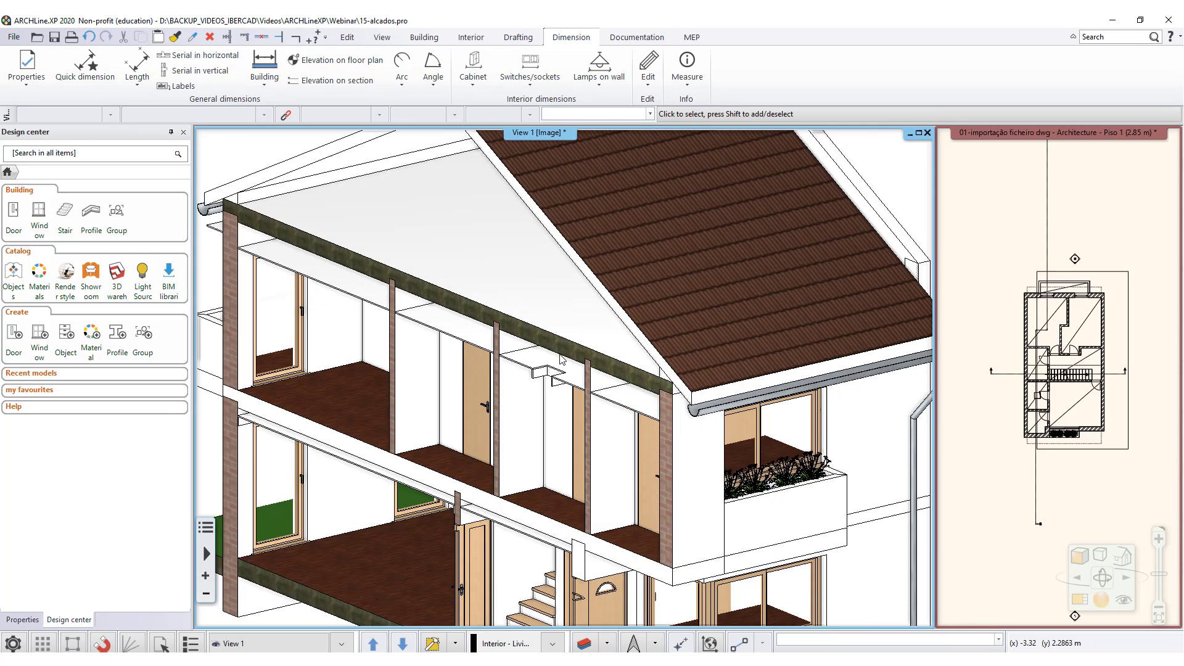
pyautogui.scroll(2, 551, 388)
pyautogui.scroll(3, 481, 394)
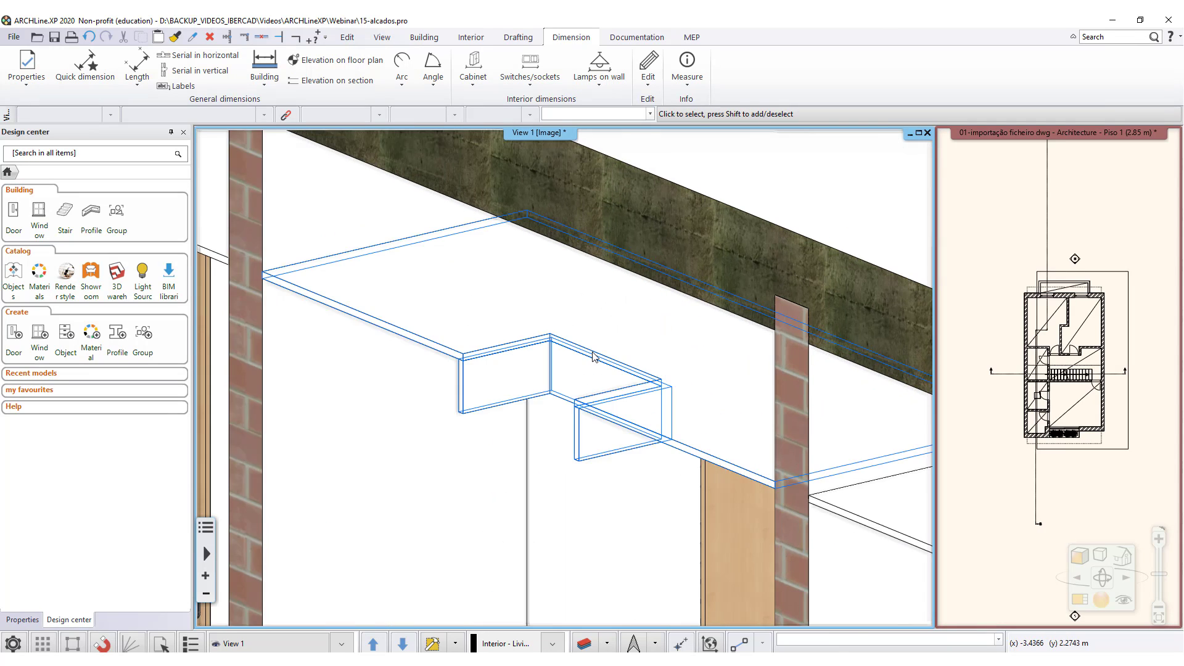
pyautogui.click(460, 387)
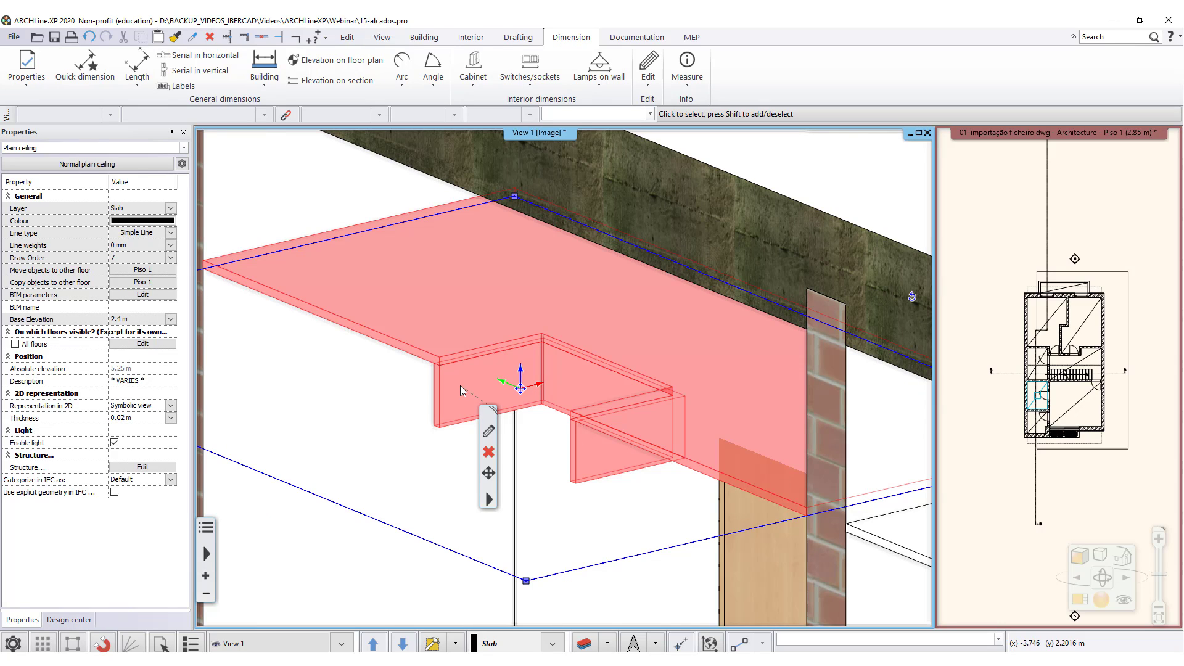
pyautogui.click(488, 434)
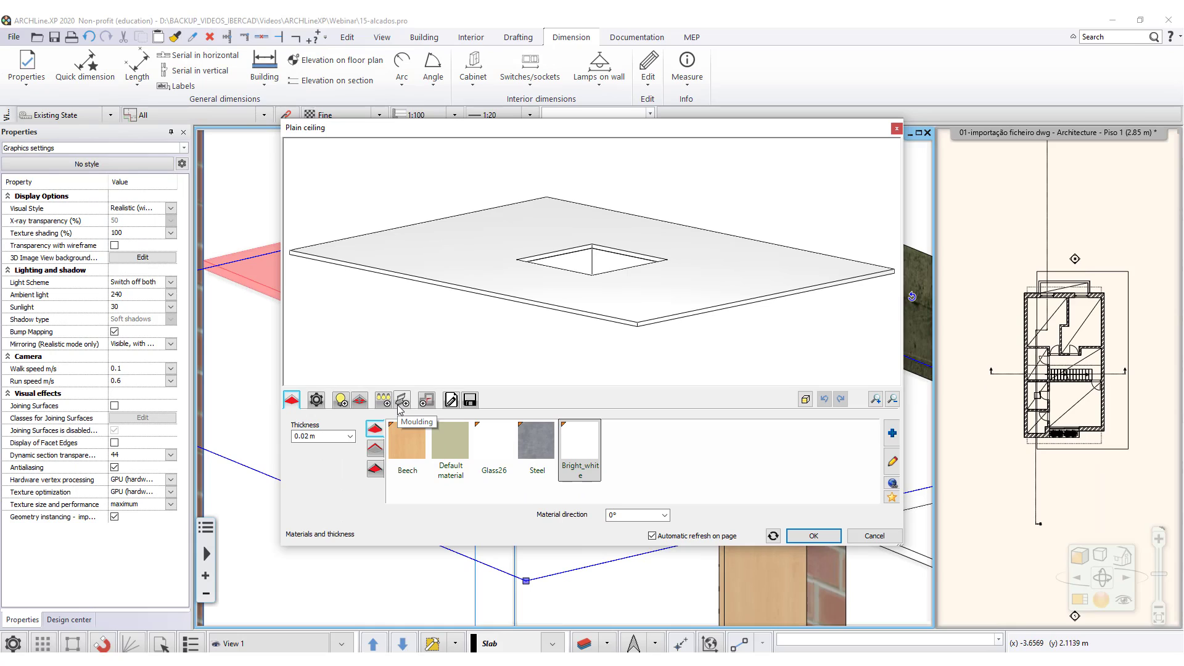
pyautogui.click(407, 401)
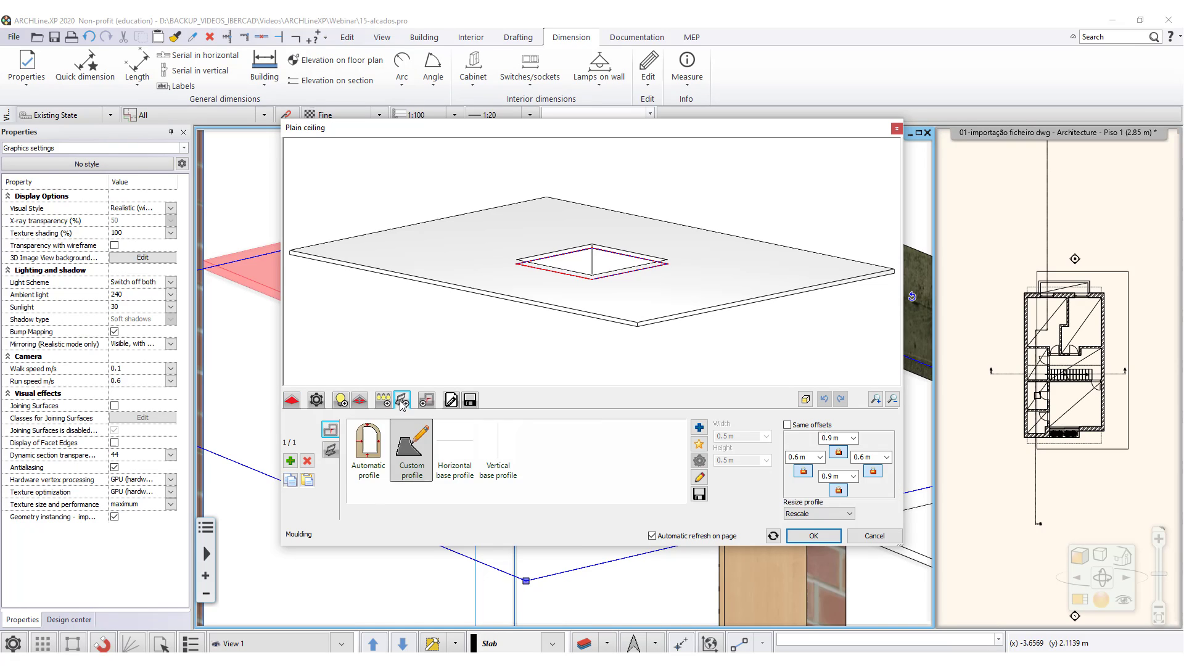
# - Edit the Simple border object and set its Rectangle Simple section profile to a height of 0.43 m
pyautogui.click(331, 452)
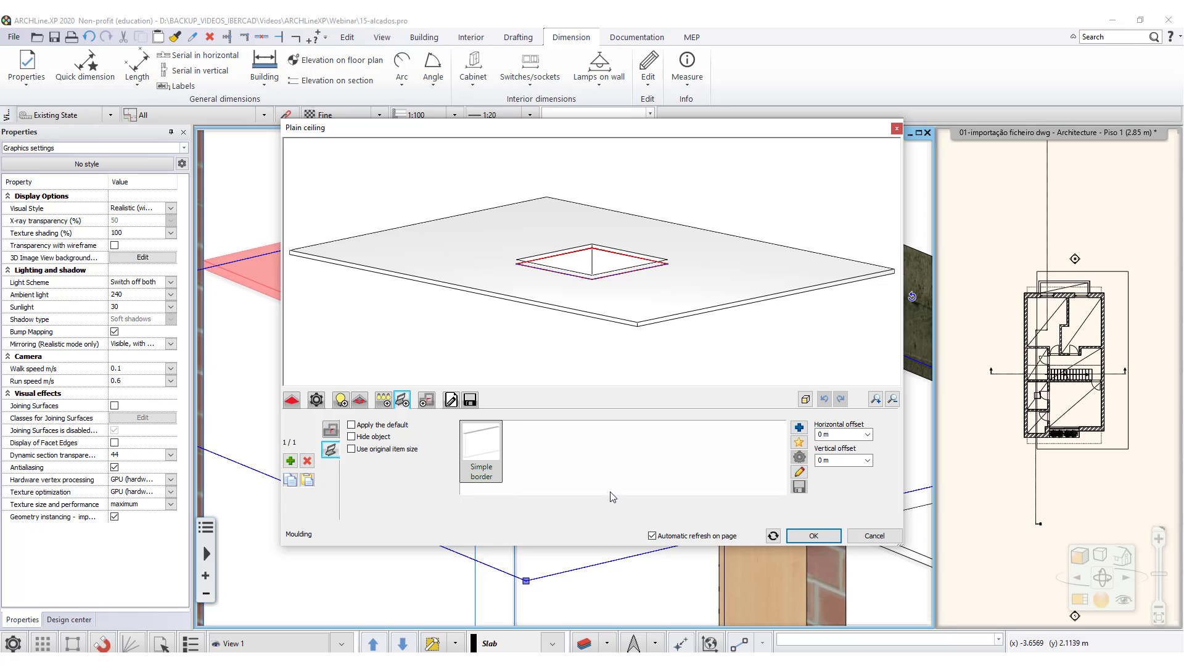
pyautogui.click(800, 472)
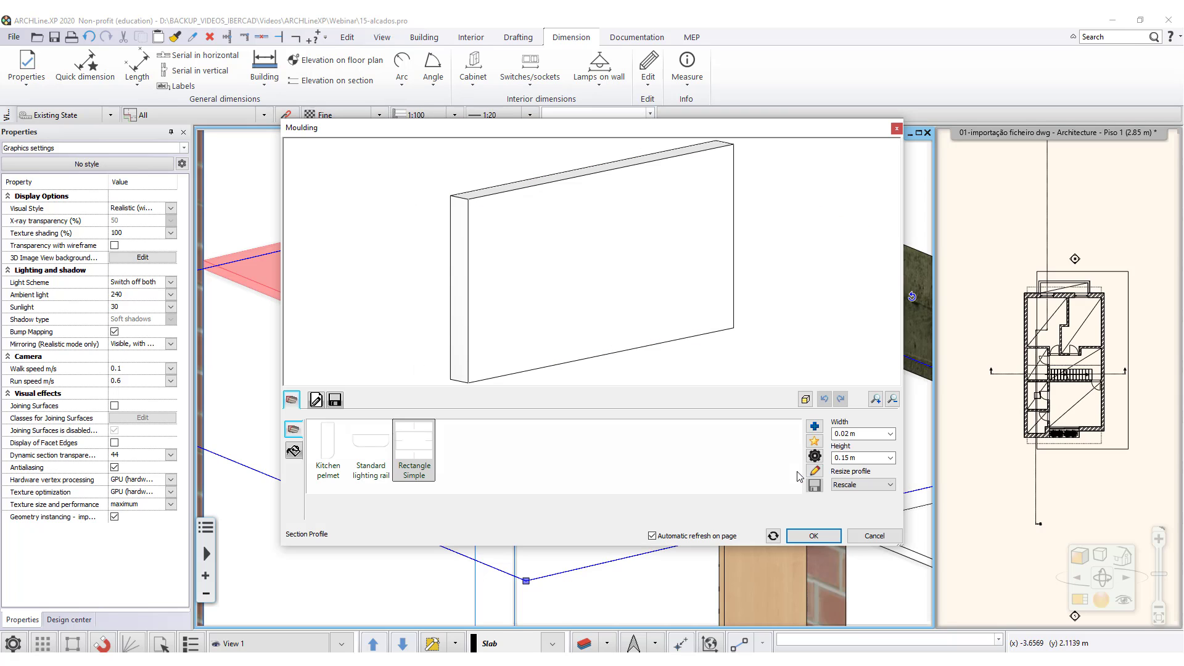
pyautogui.click(870, 458)
pyautogui.write('0.43')
pyautogui.click(865, 434)
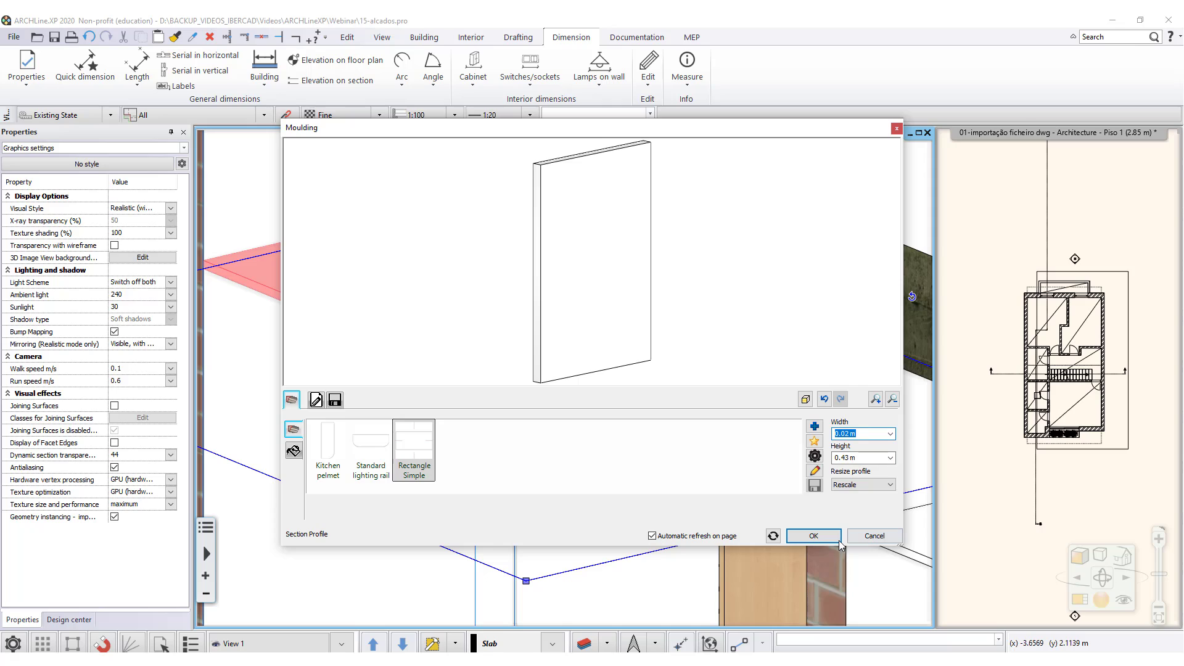
pyautogui.click(807, 536)
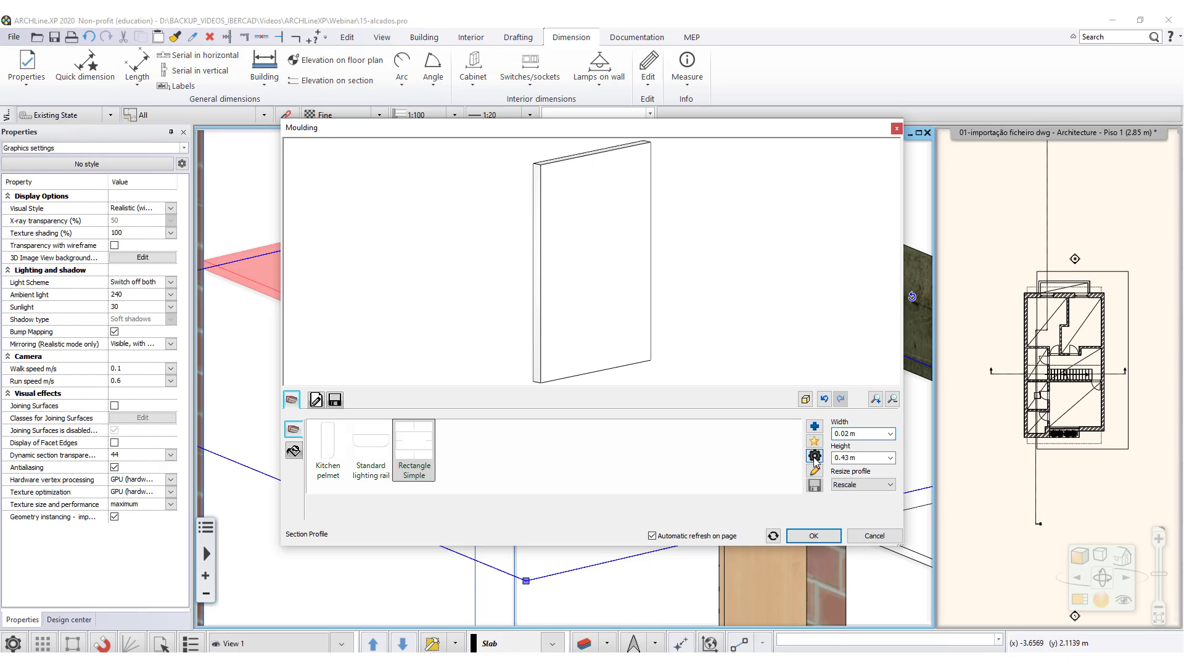
# - Examine the Rectangle Simple profile's reference points up close in the profile editor
pyautogui.click(816, 454)
pyautogui.scroll(-1, 515, 240)
pyautogui.scroll(1, 476, 323)
pyautogui.scroll(-1, 511, 242)
pyautogui.scroll(-3, 507, 243)
pyautogui.scroll(3, 507, 222)
pyautogui.scroll(-1, 504, 227)
pyautogui.scroll(2, 477, 307)
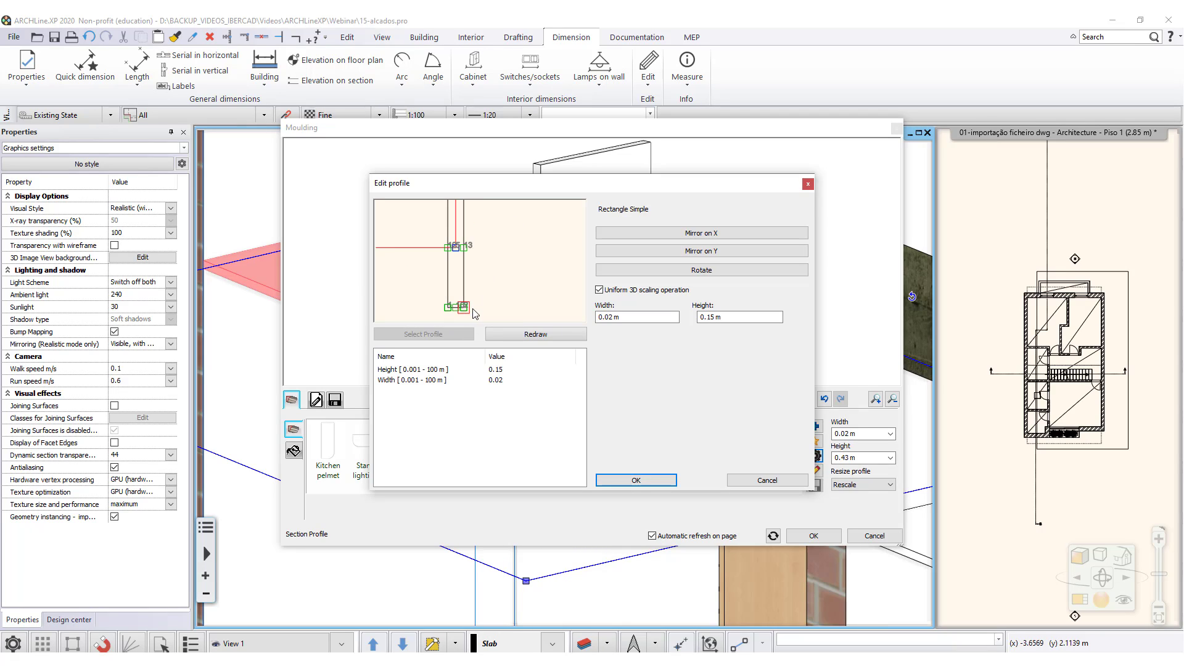
pyautogui.scroll(4, 467, 313)
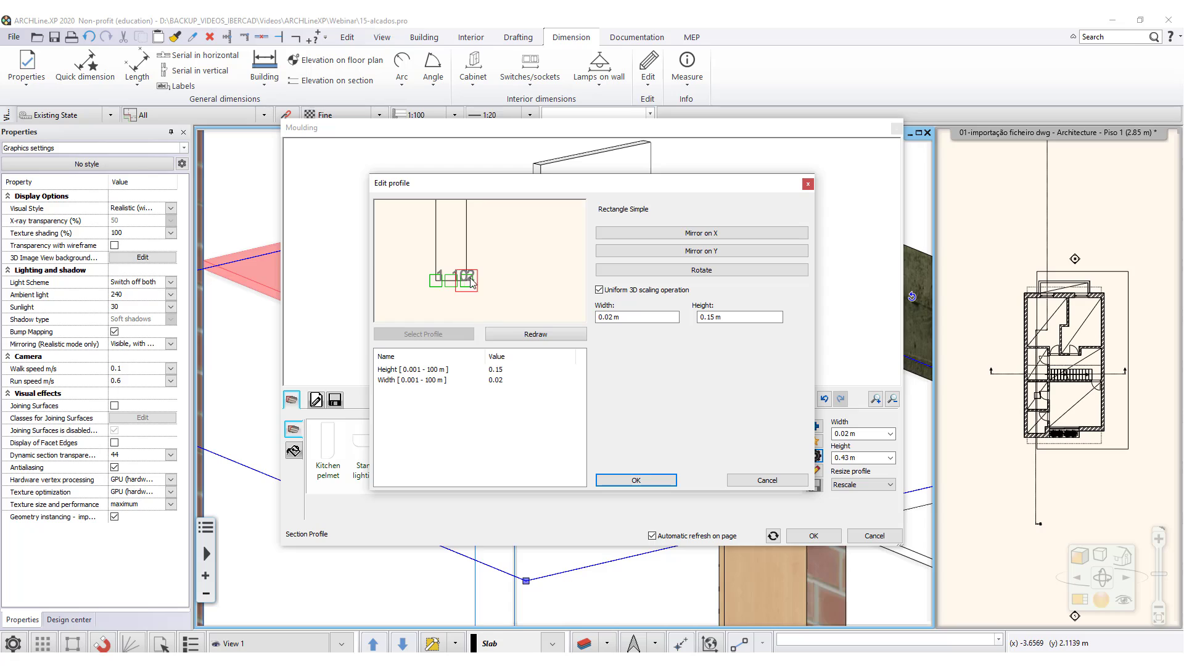
pyautogui.click(632, 481)
# - Keep the border edit as a local modification without saving, and set the moulding's vertical offset to 0.45 m
pyautogui.click(798, 536)
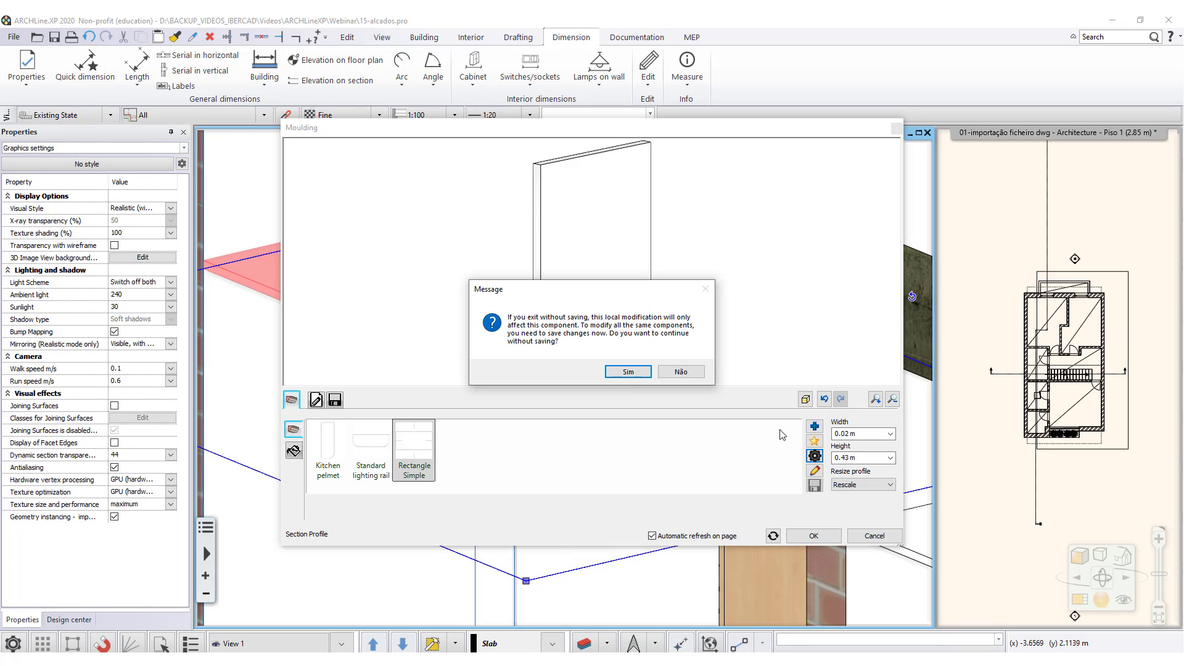
pyautogui.click(630, 370)
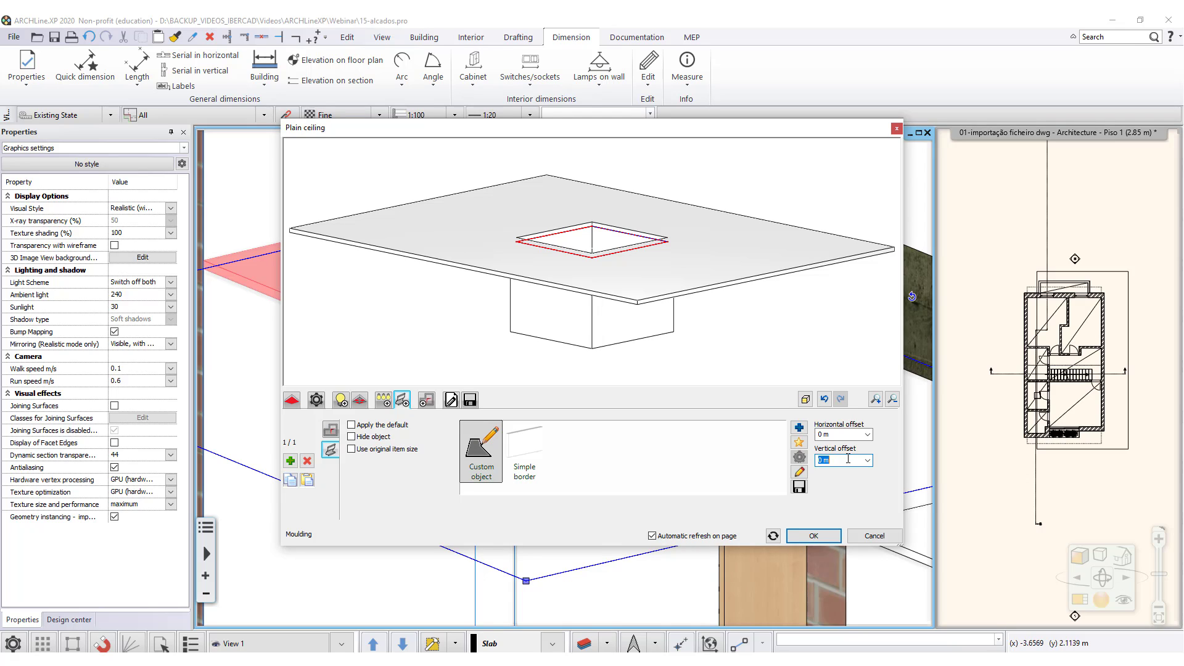
pyautogui.click(845, 434)
pyautogui.scroll(4, 608, 213)
pyautogui.moveTo(665, 317); pyautogui.dragTo(720, 350)
pyautogui.scroll(1, 720, 349)
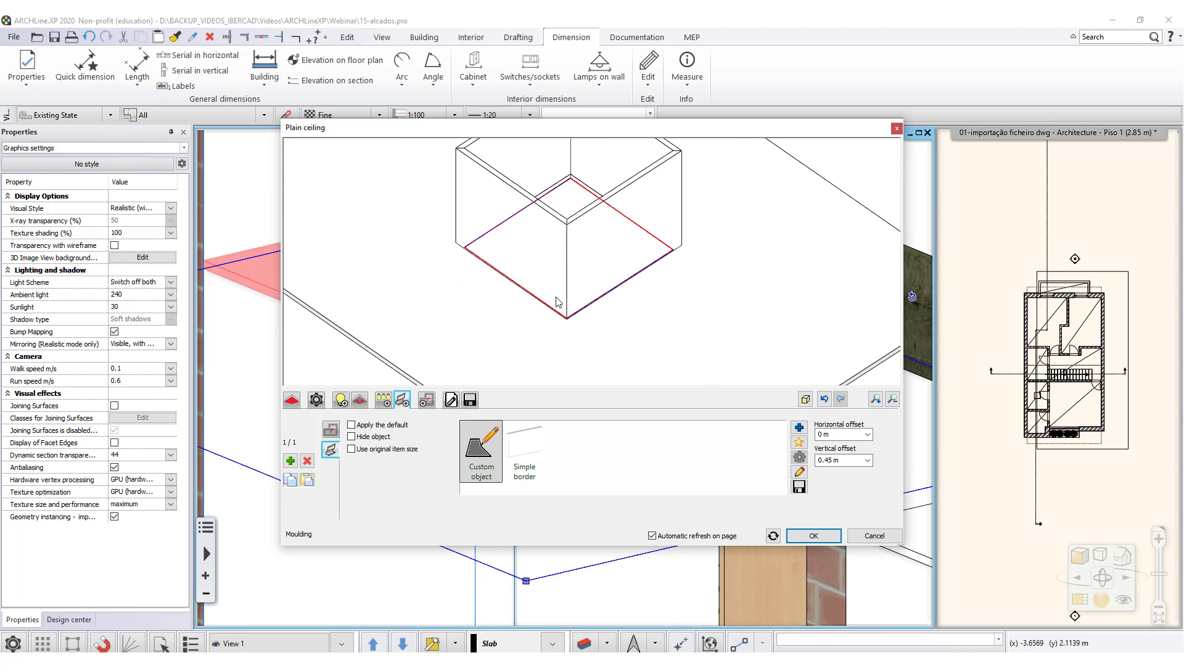
pyautogui.scroll(-2, 524, 336)
pyautogui.scroll(1, 442, 336)
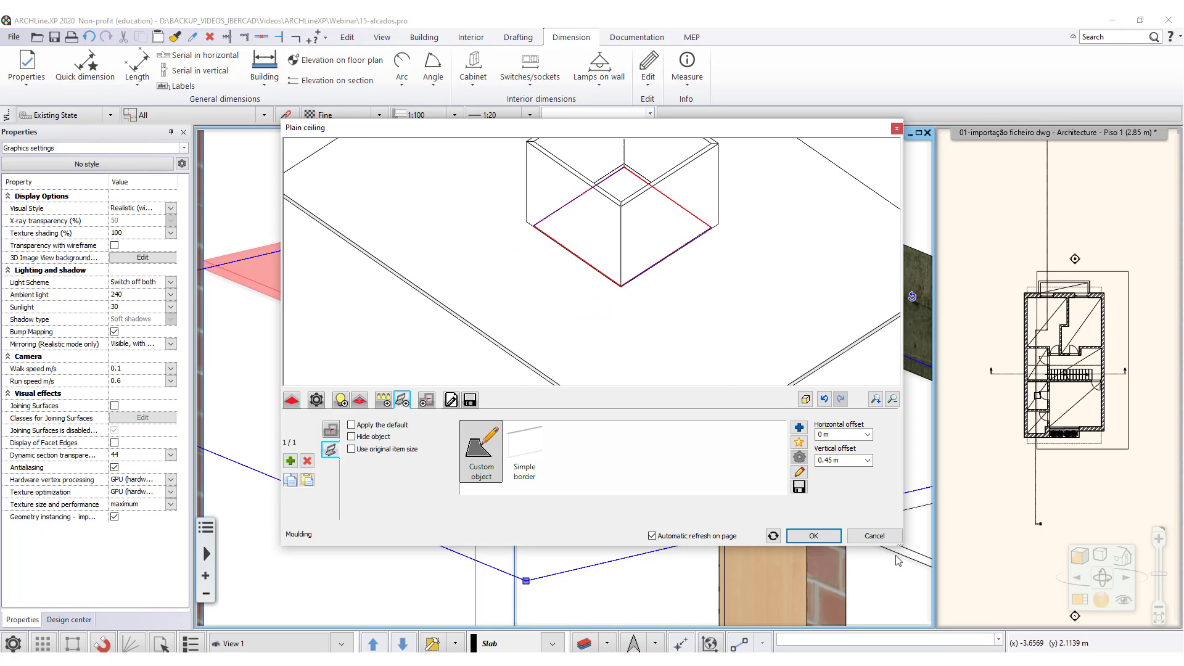
pyautogui.click(813, 536)
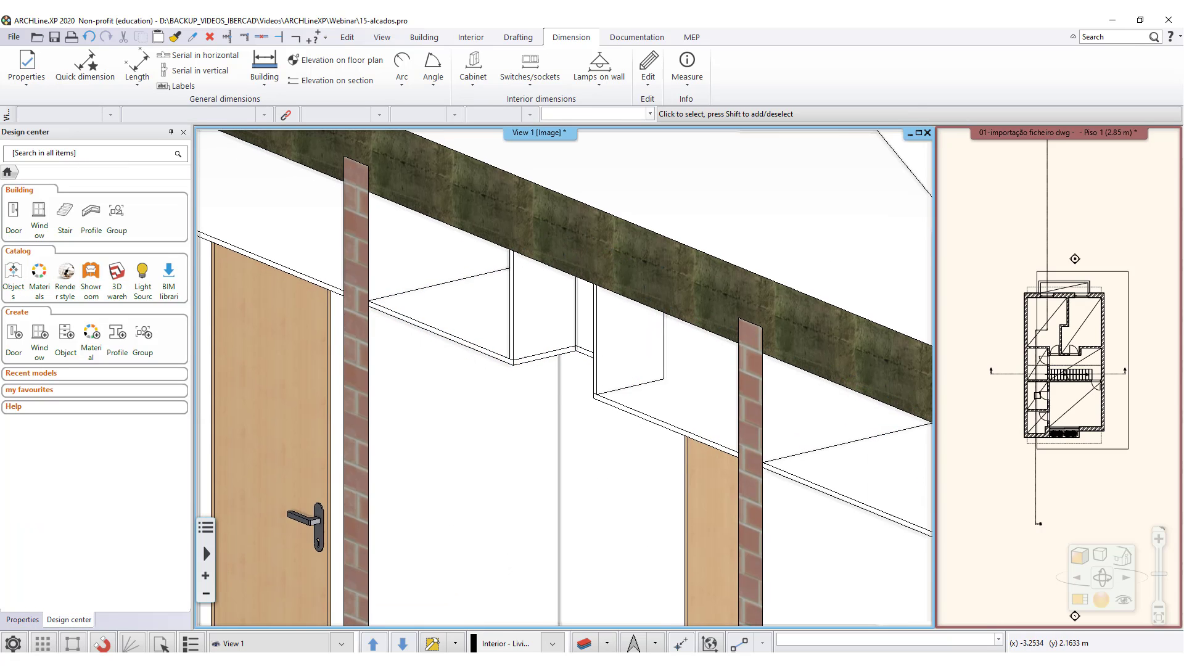
pyautogui.moveTo(607, 371); pyautogui.dragTo(625, 376, button='middle')
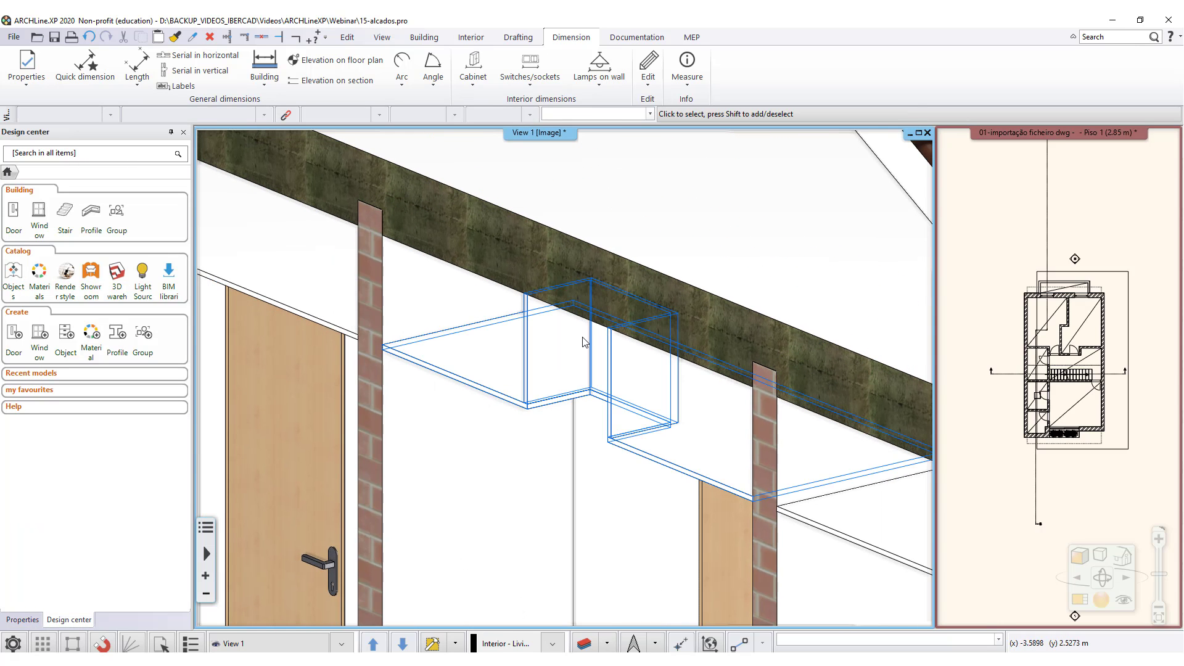
pyautogui.scroll(-2, 570, 300)
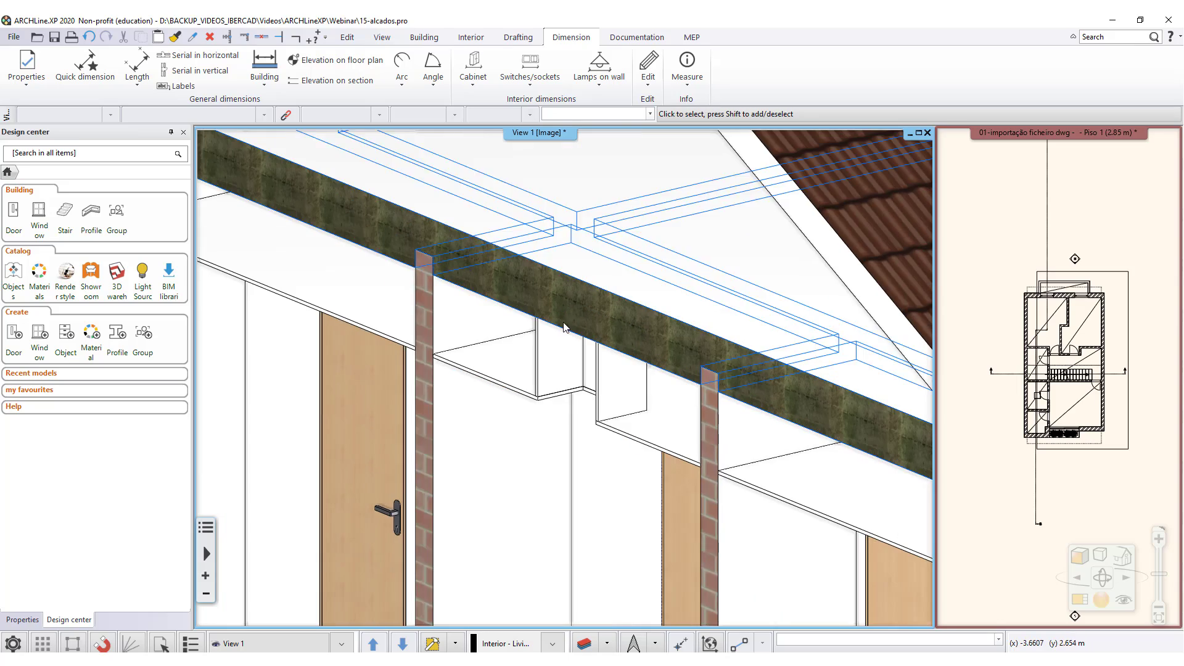
# - Examine the lined ceiling hole up to the slab in the sectioned 3D view of the upper floor
pyautogui.scroll(-3, 557, 292)
pyautogui.moveTo(597, 338); pyautogui.dragTo(590, 369, button='middle')
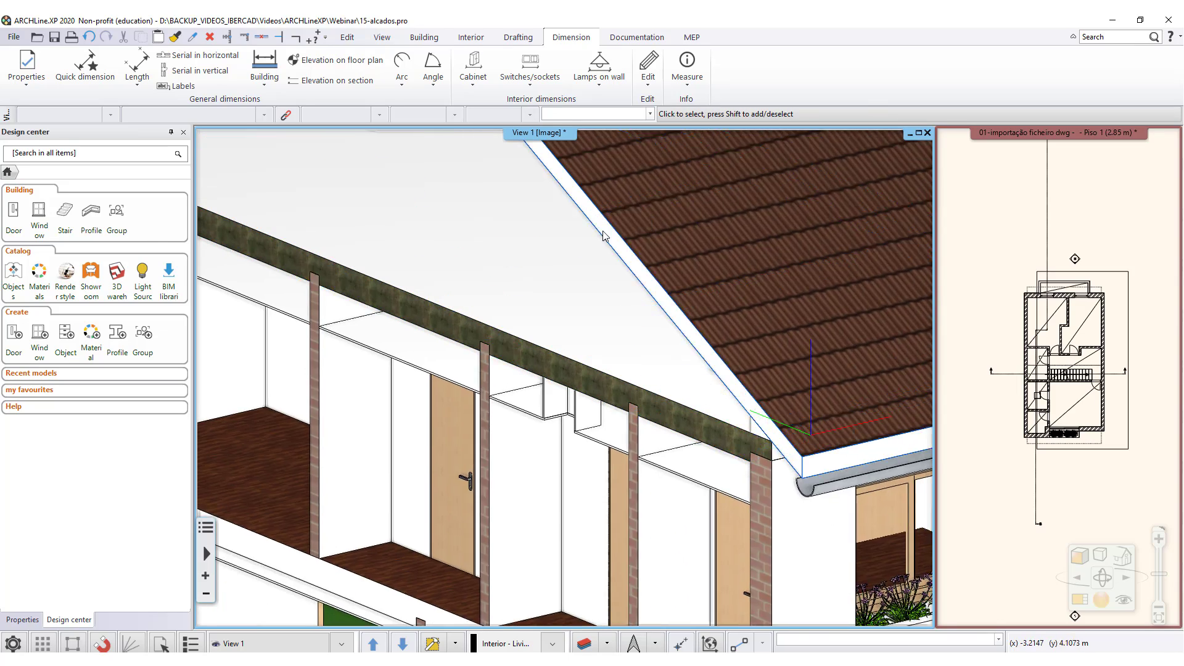
pyautogui.scroll(-1, 595, 298)
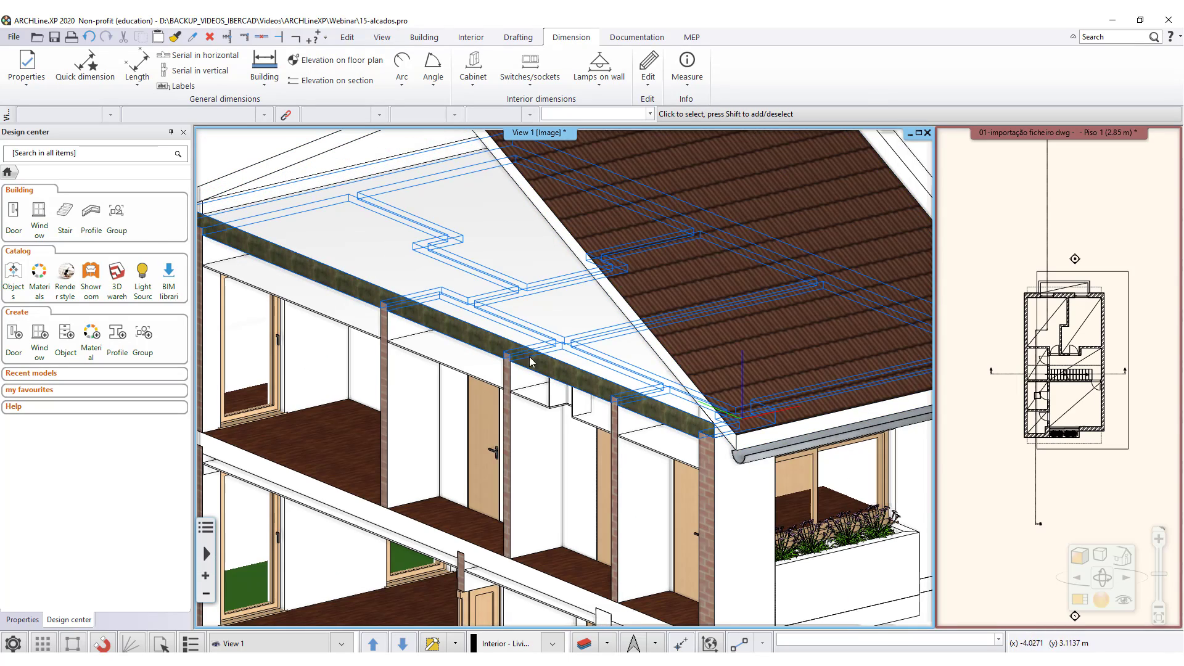
pyautogui.scroll(3, 563, 391)
pyautogui.scroll(-4, 646, 264)
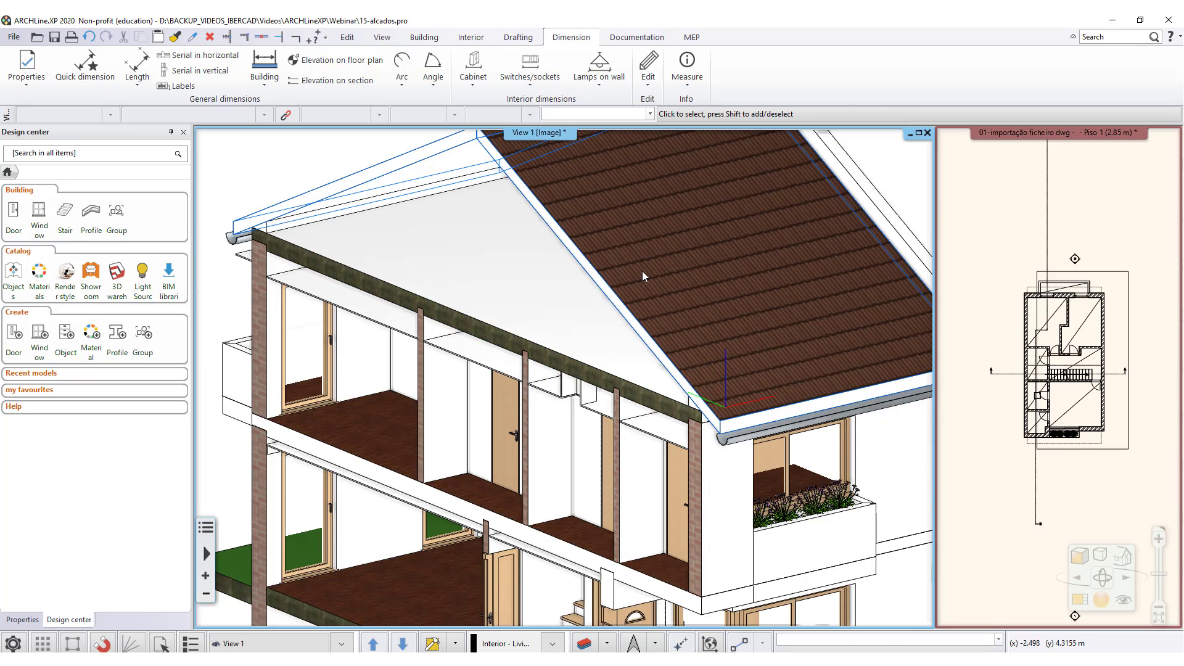
pyautogui.scroll(4, 566, 356)
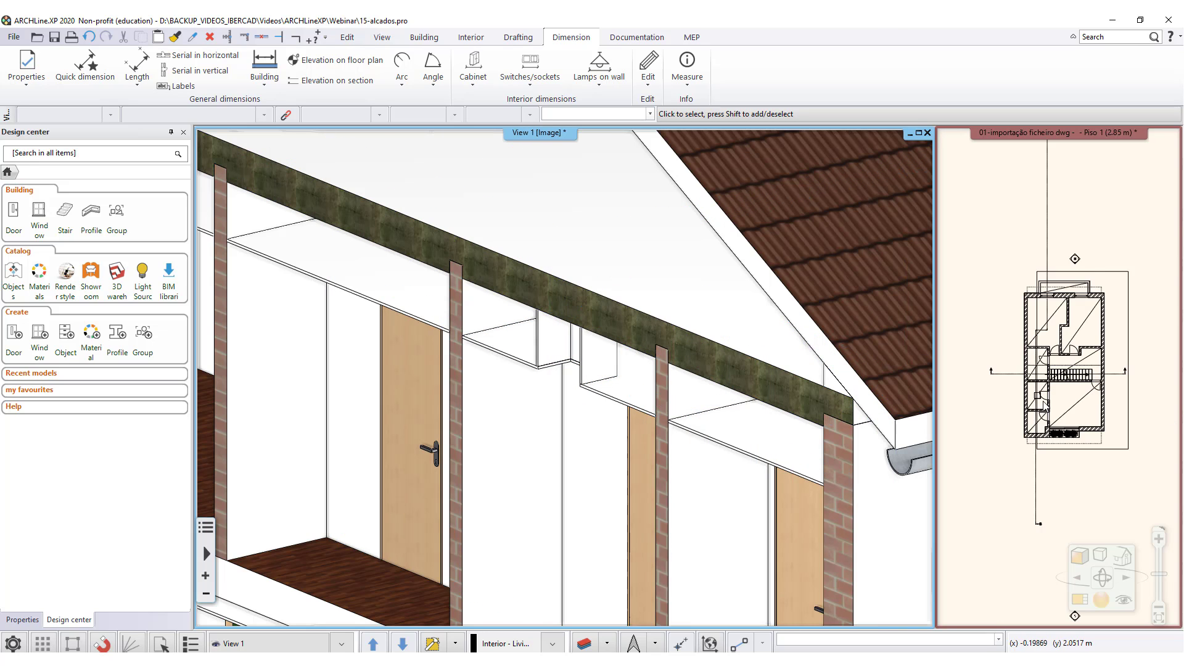
# - Start adding other objects to the plain ceiling of the small room with the square hole, in the enlarged Piso 1 floor plan
pyautogui.click(1078, 410)
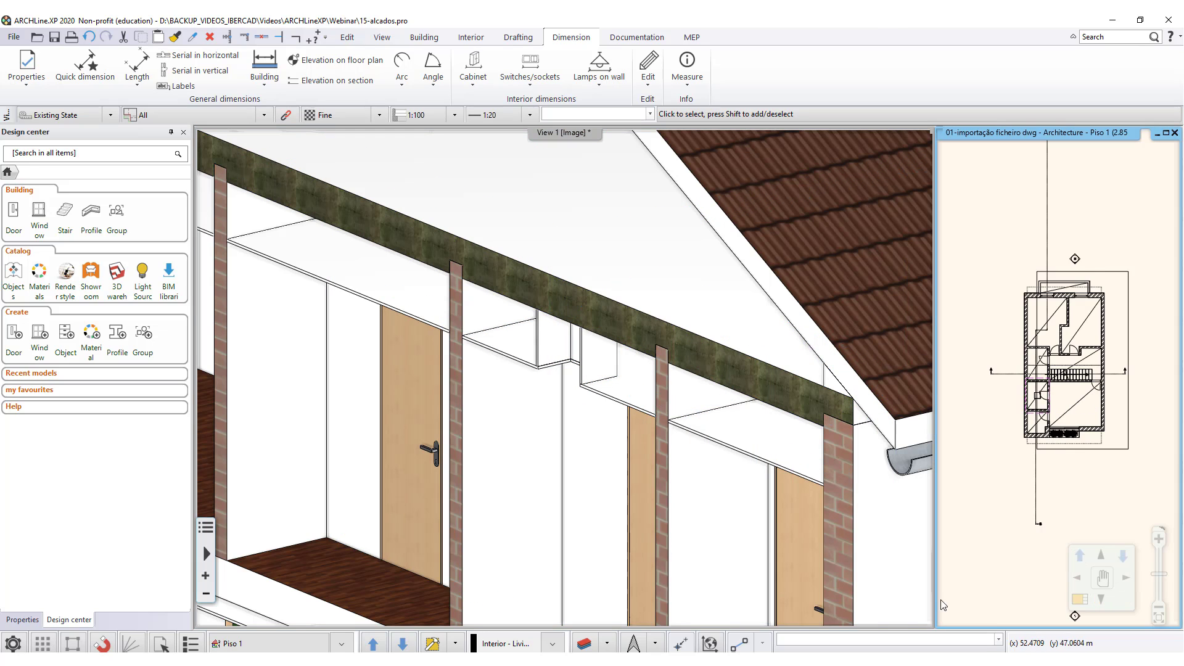
pyautogui.click(1080, 599)
pyautogui.scroll(2, 566, 408)
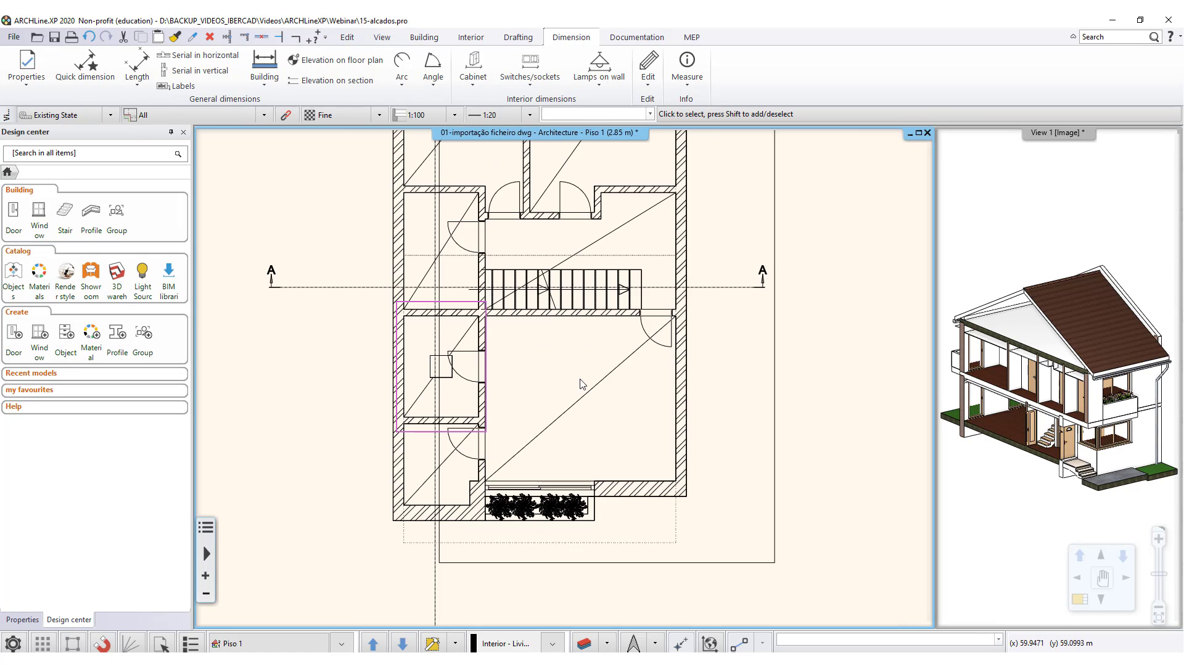
pyautogui.scroll(3, 558, 394)
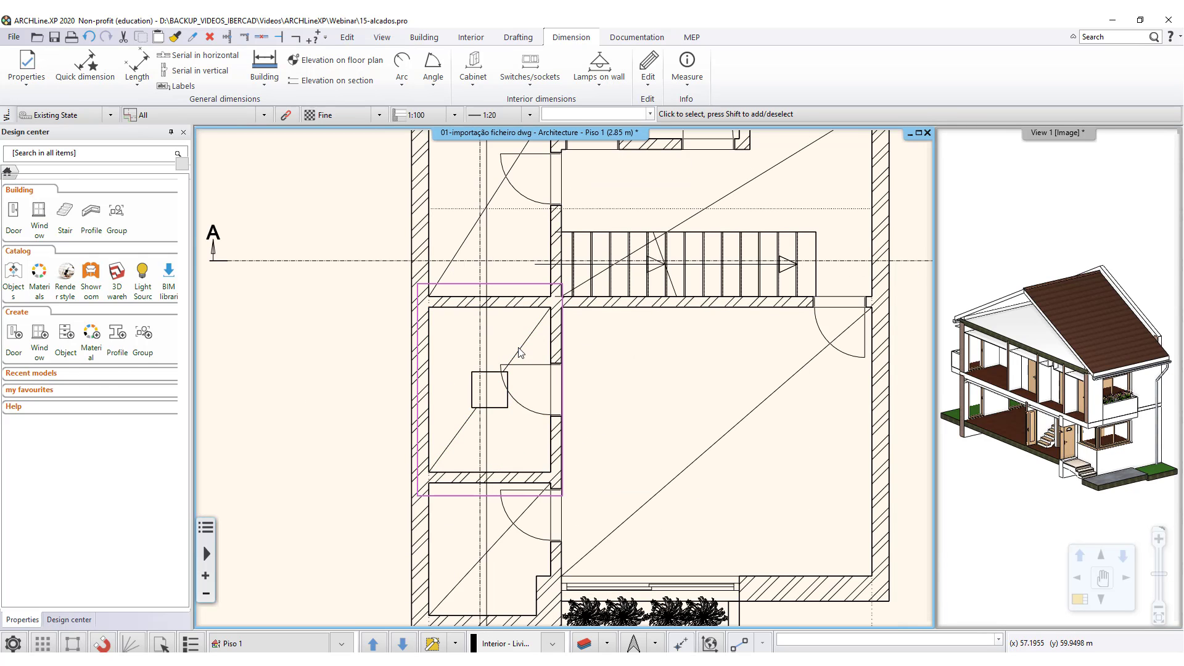
pyautogui.click(522, 362)
pyautogui.click(547, 460)
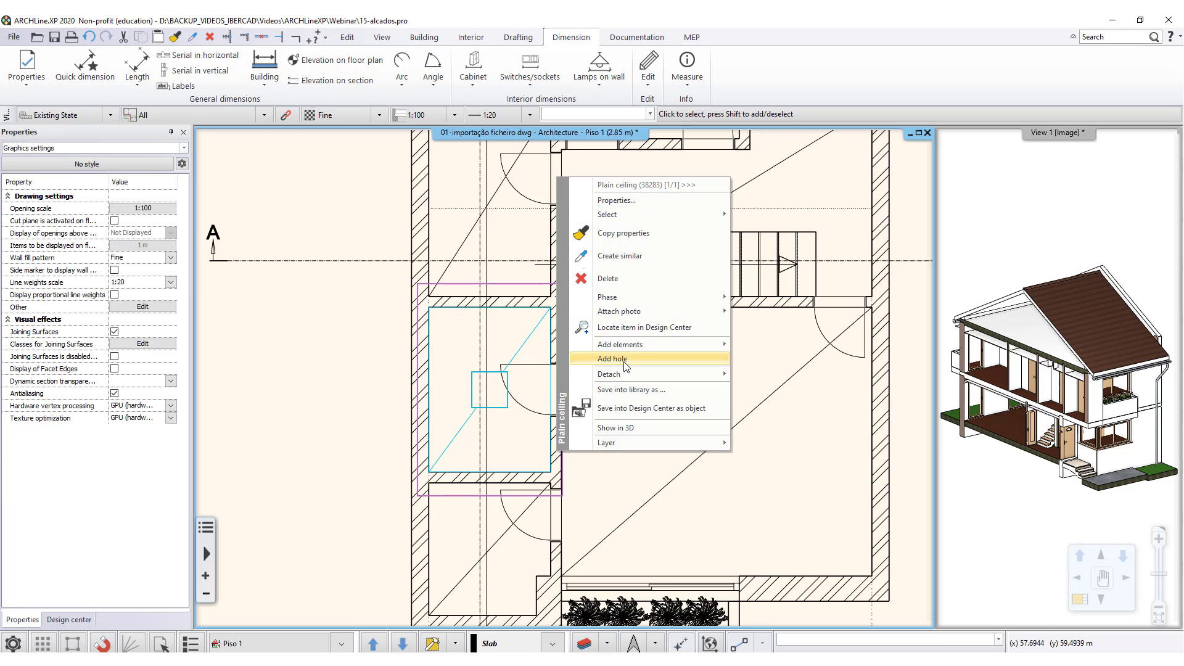
pyautogui.moveTo(635, 346)
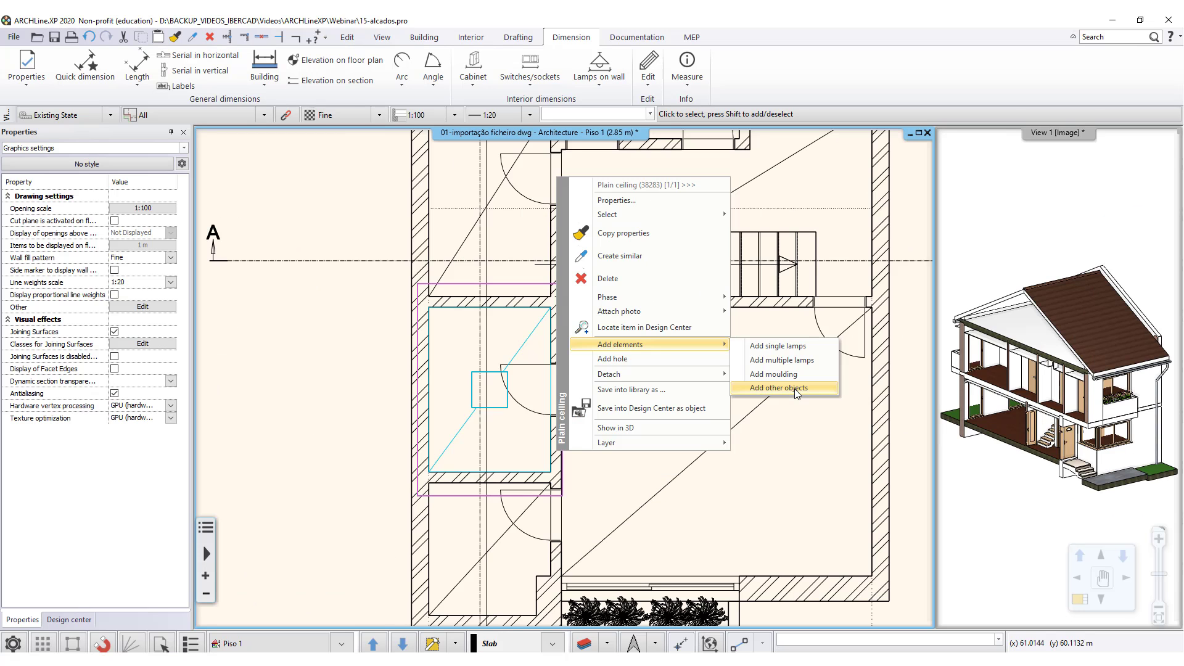
pyautogui.click(796, 389)
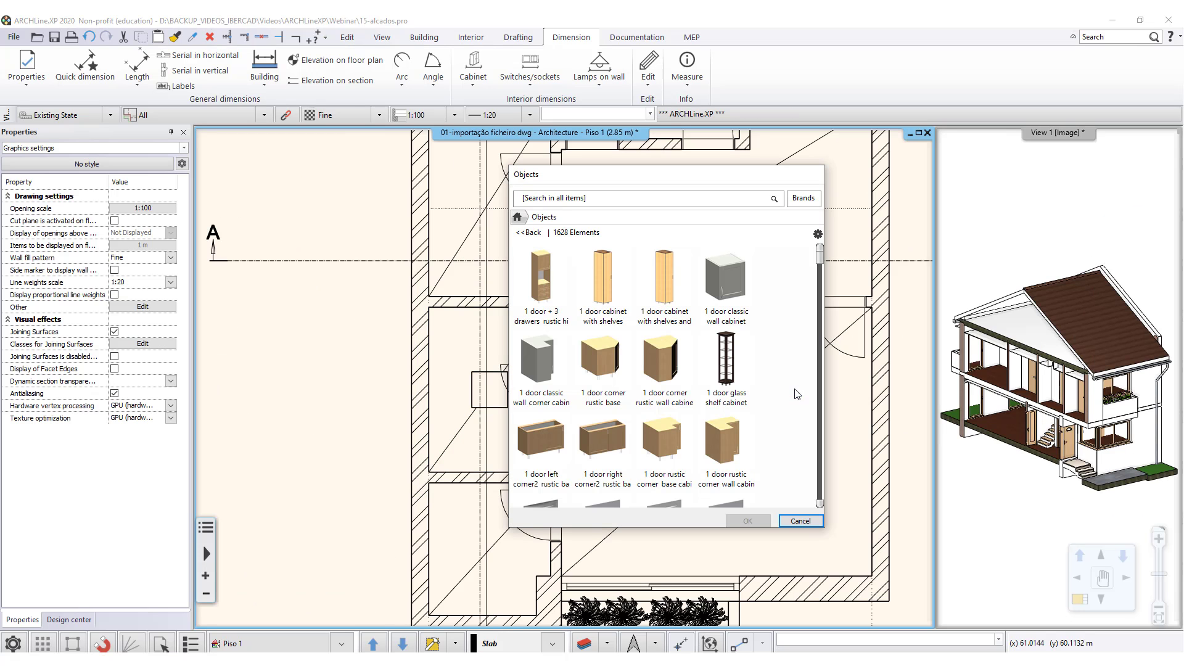
# - Choose the Mechanical_Equipment_LG_VRF unit from the MEP content Air Conditioning objects and place it in the large room, near the outer wall beside the door
pyautogui.click(533, 234)
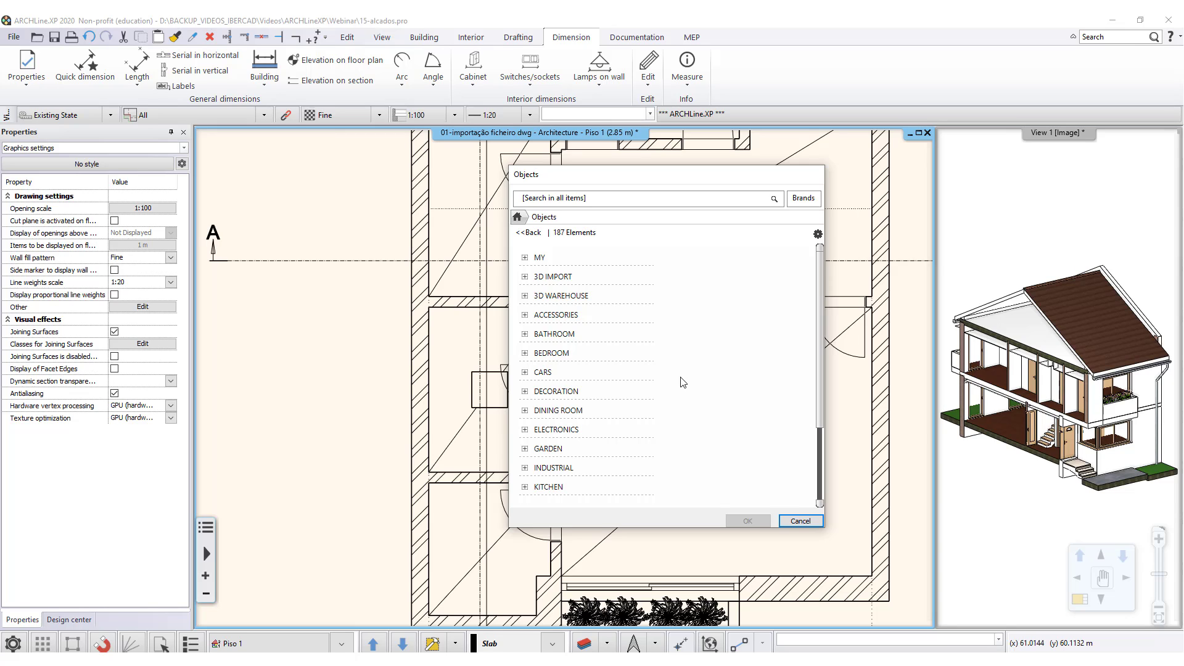
pyautogui.scroll(-4, 693, 333)
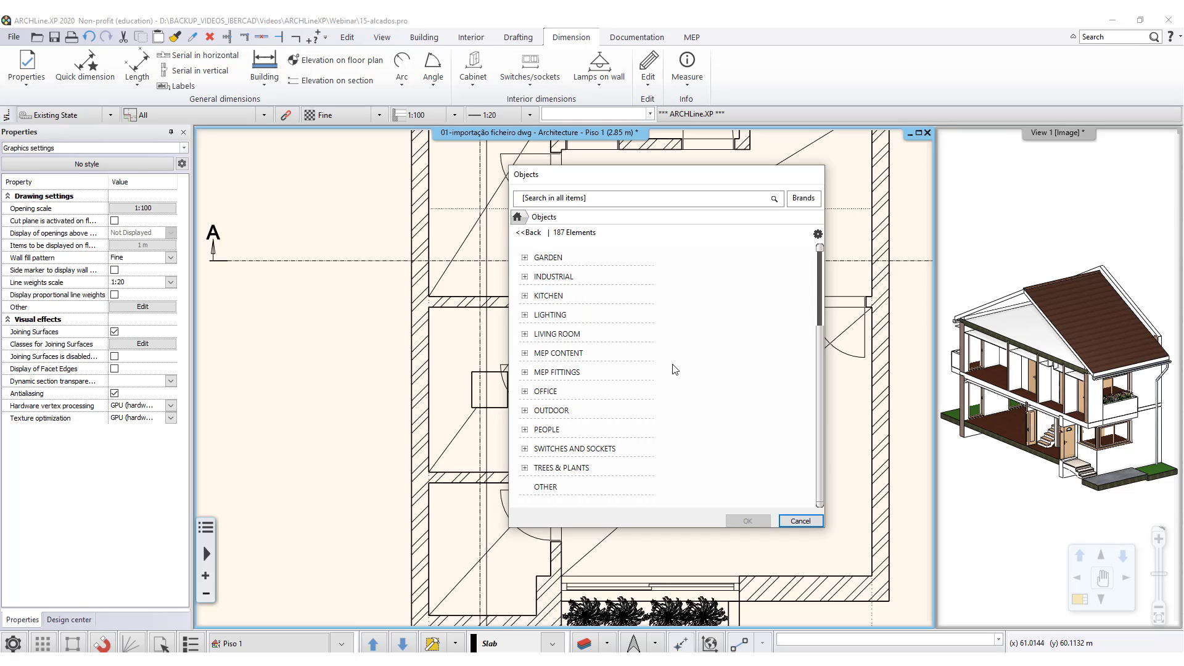
pyautogui.click(580, 372)
pyautogui.click(589, 359)
pyautogui.scroll(-2, 738, 374)
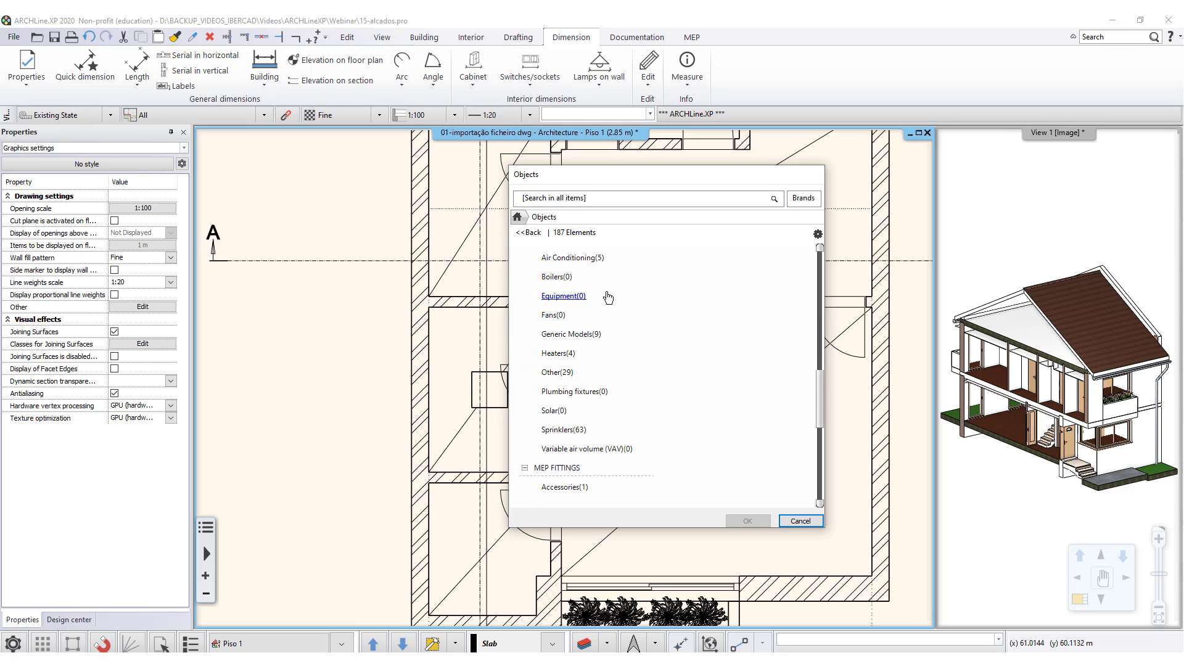
pyautogui.click(568, 271)
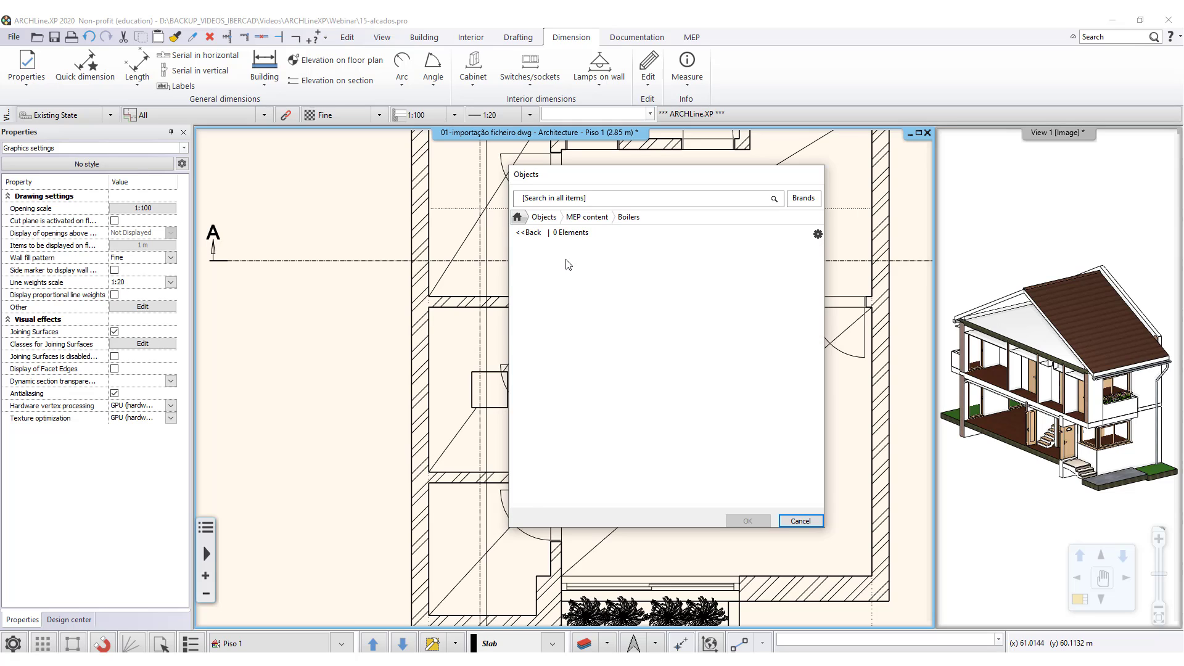
pyautogui.click(539, 234)
pyautogui.click(577, 444)
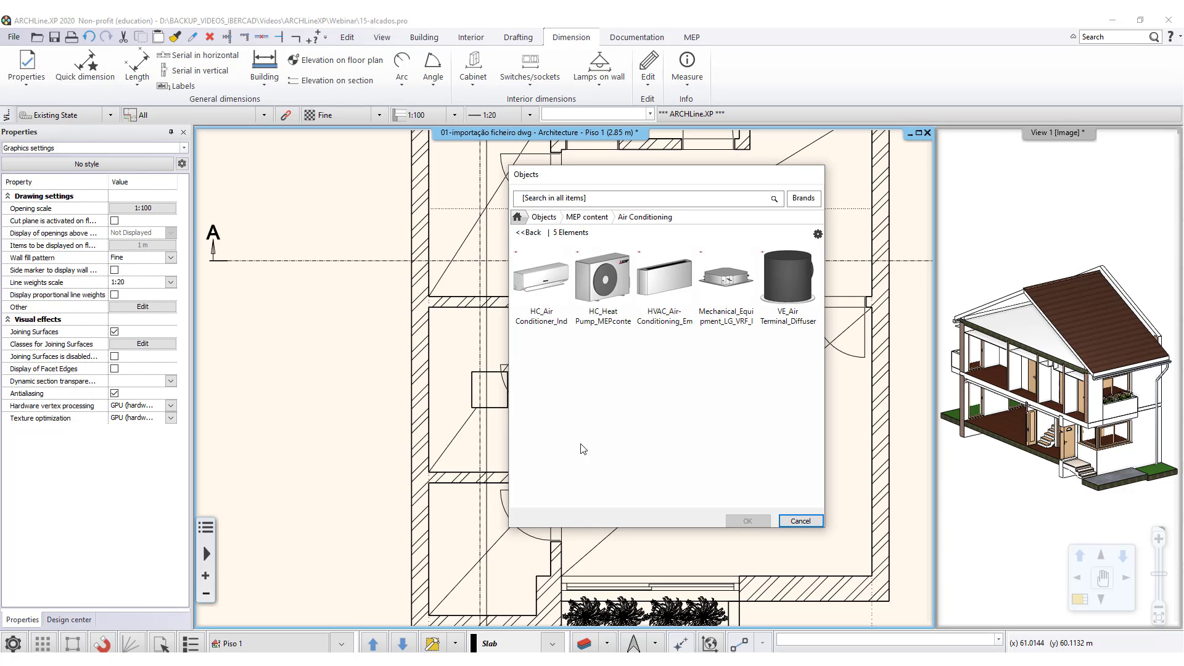
pyautogui.click(743, 290)
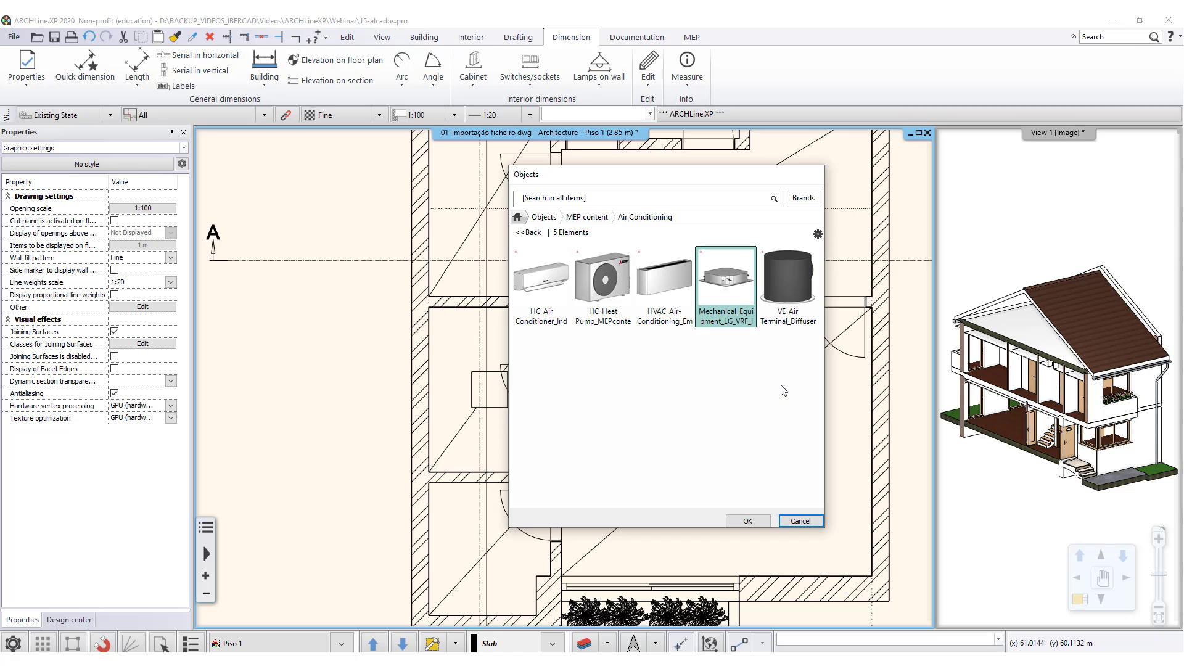
pyautogui.click(747, 522)
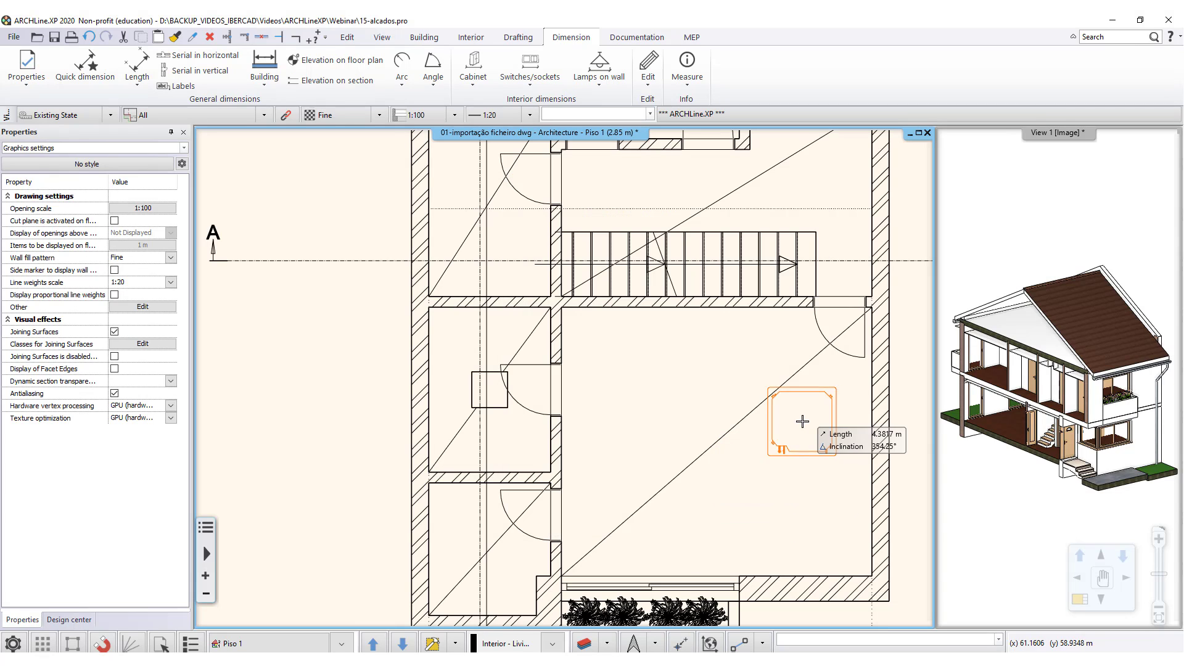
pyautogui.click(823, 452)
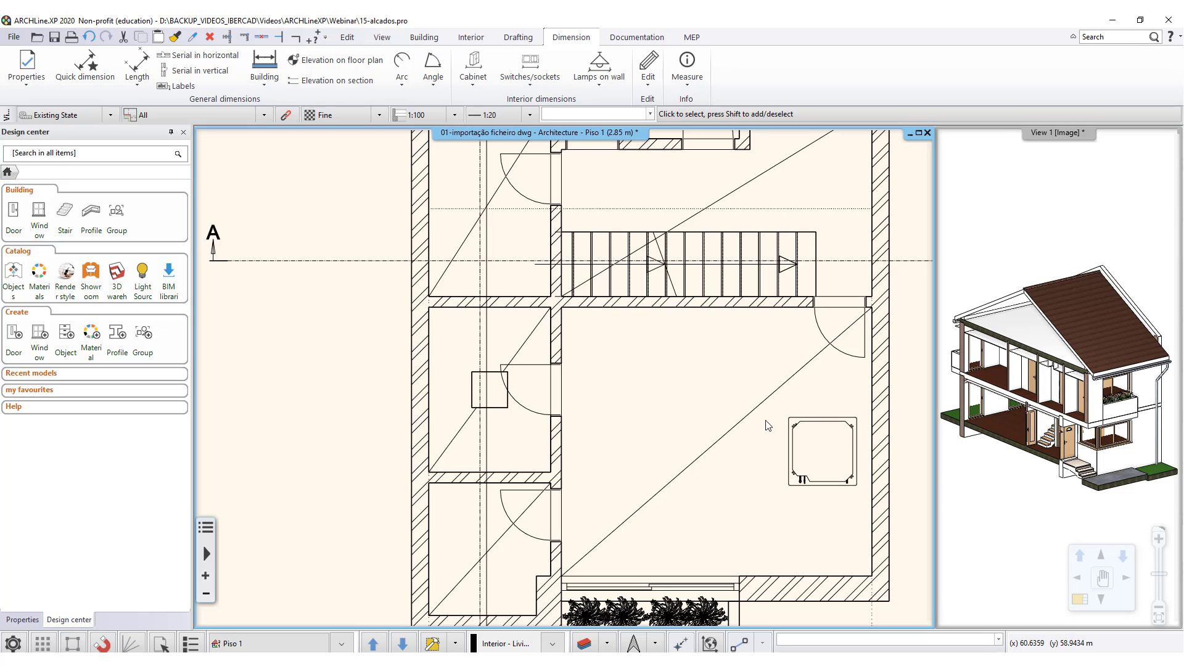
pyautogui.click(776, 395)
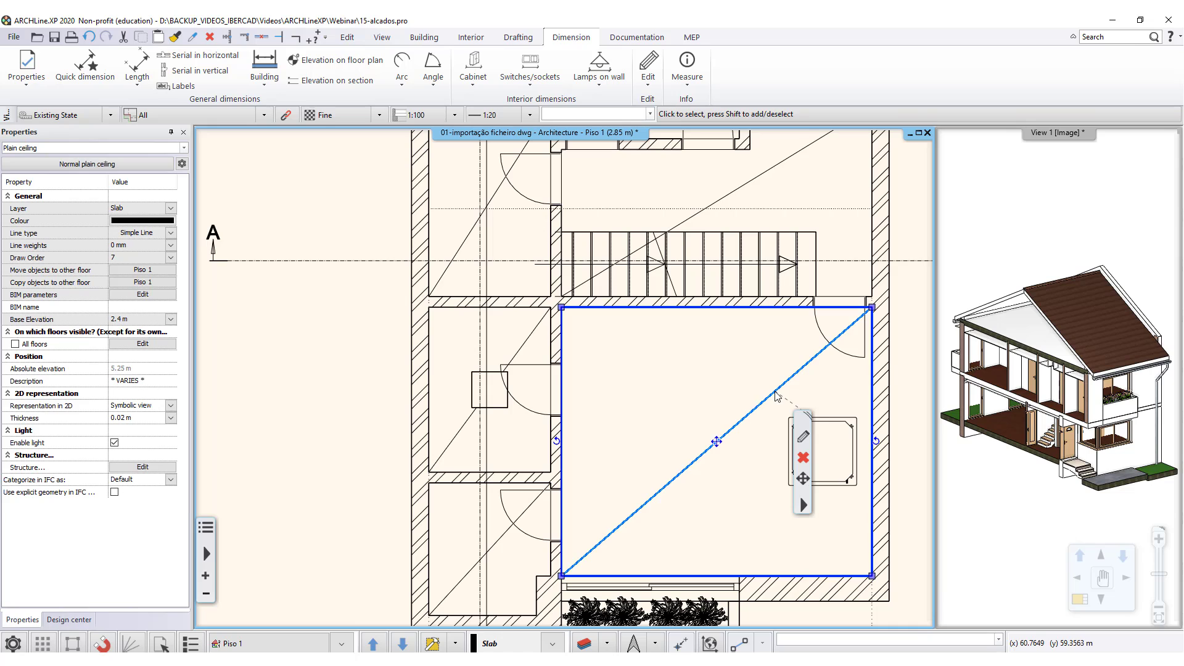
pyautogui.click(818, 420)
pyautogui.press('Escape')
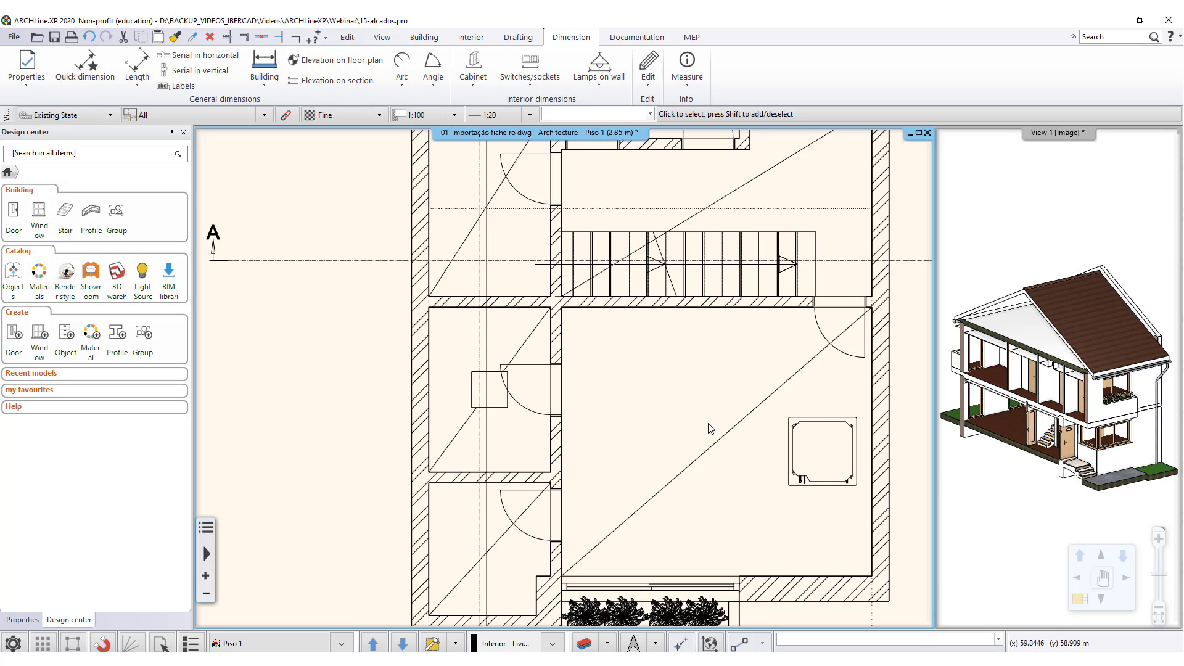
# - Enlarge the sectioned 3D view of the house and examine the ground-floor ceiling with its hanging lamp and spotlights
pyautogui.scroll(-5, 709, 433)
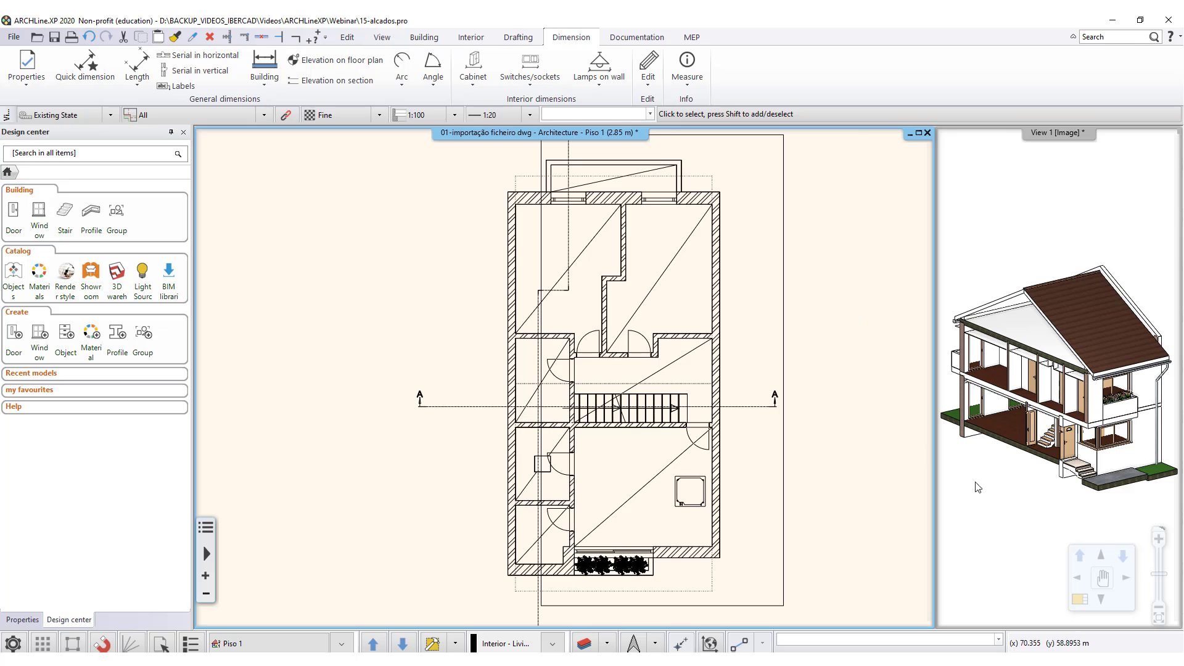
pyautogui.click(943, 471)
pyautogui.click(1077, 601)
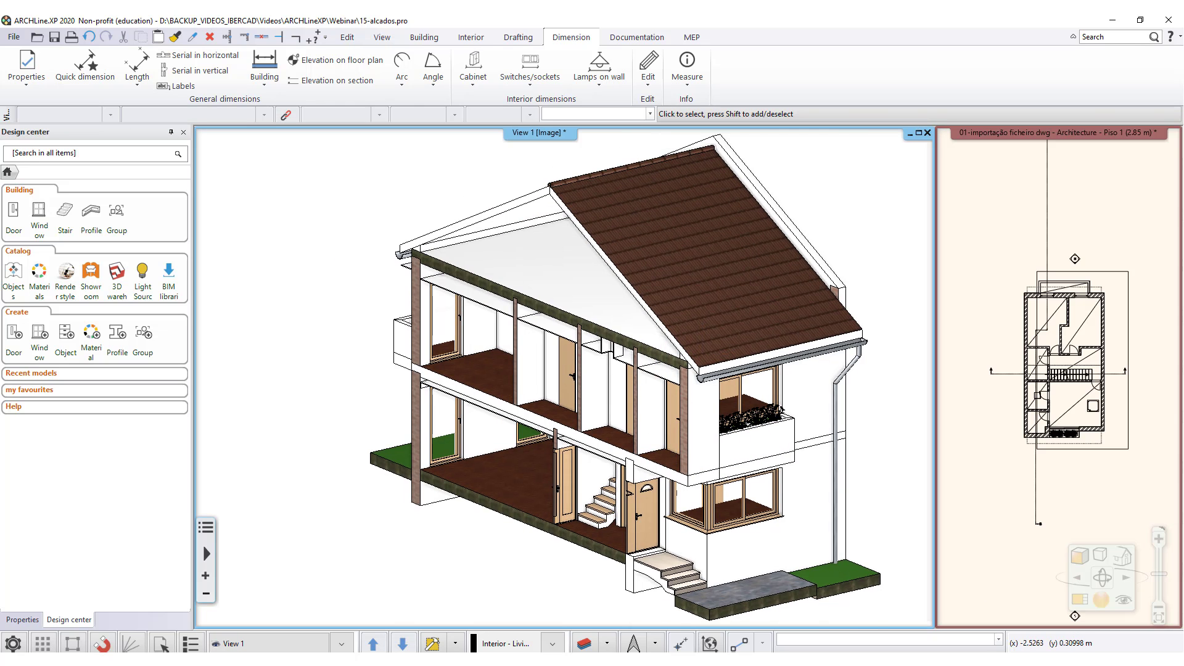
pyautogui.moveTo(494, 555); pyautogui.dragTo(497, 457, button='middle')
pyautogui.scroll(5, 525, 415)
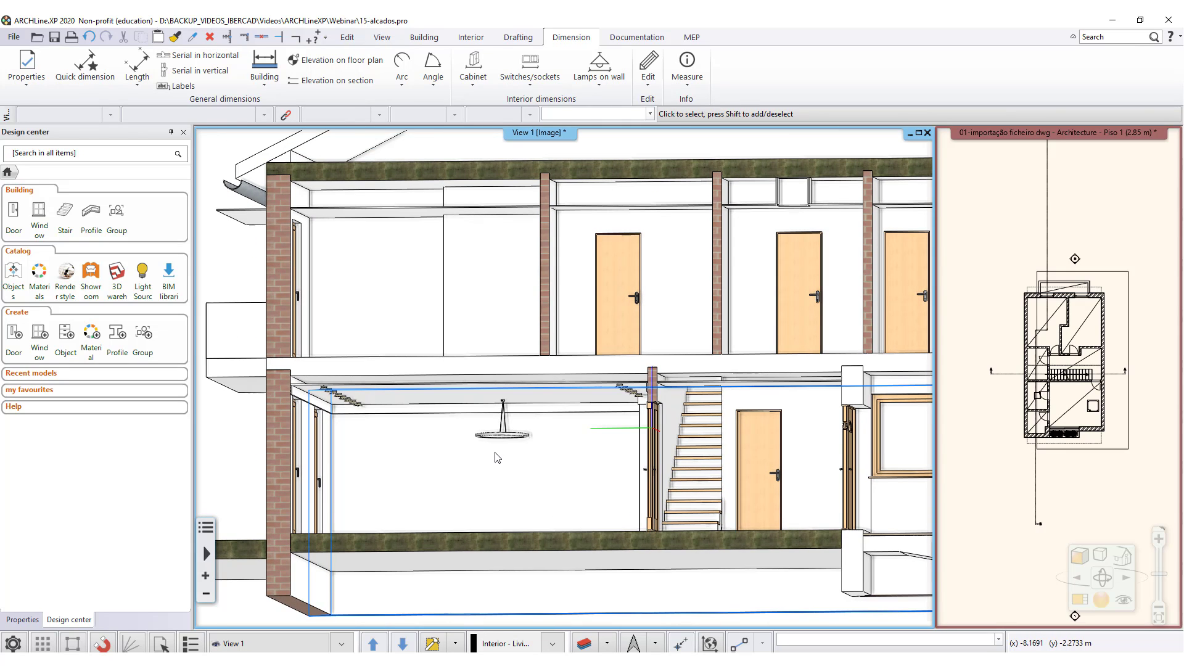